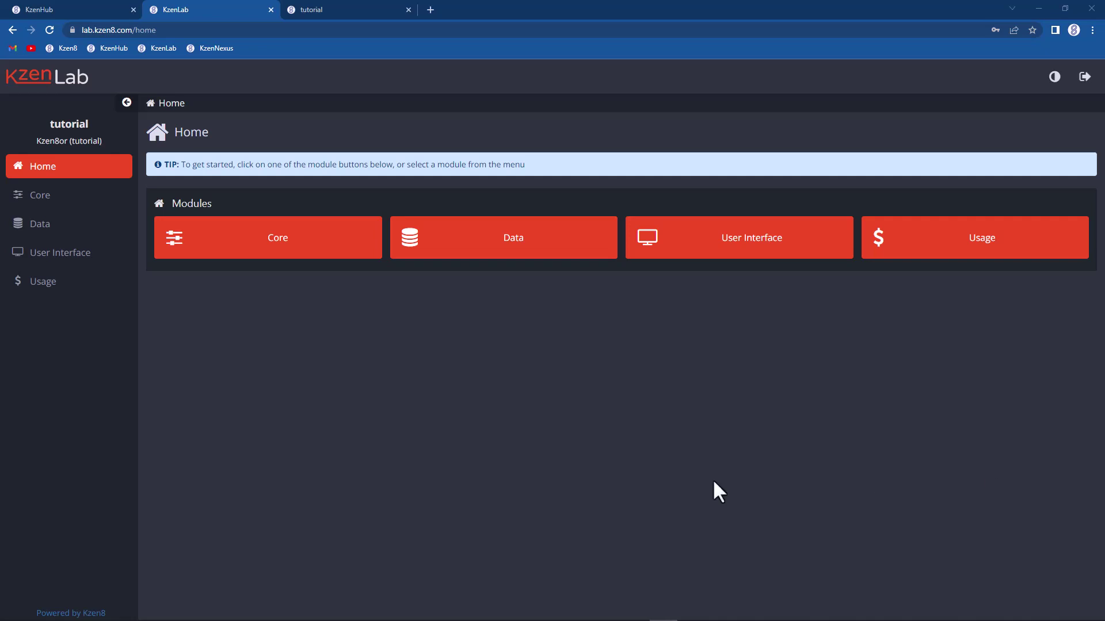
Step: Open the customer table's Attributes page under Data > Tables and scroll through its nine attributes
left_click(23, 225)
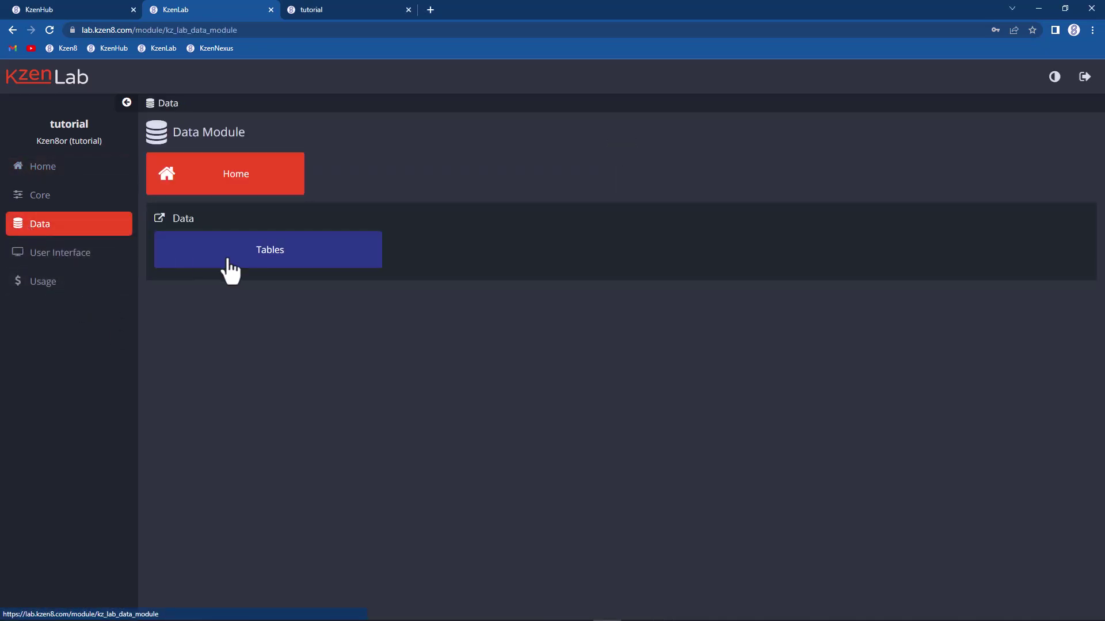
left_click(231, 268)
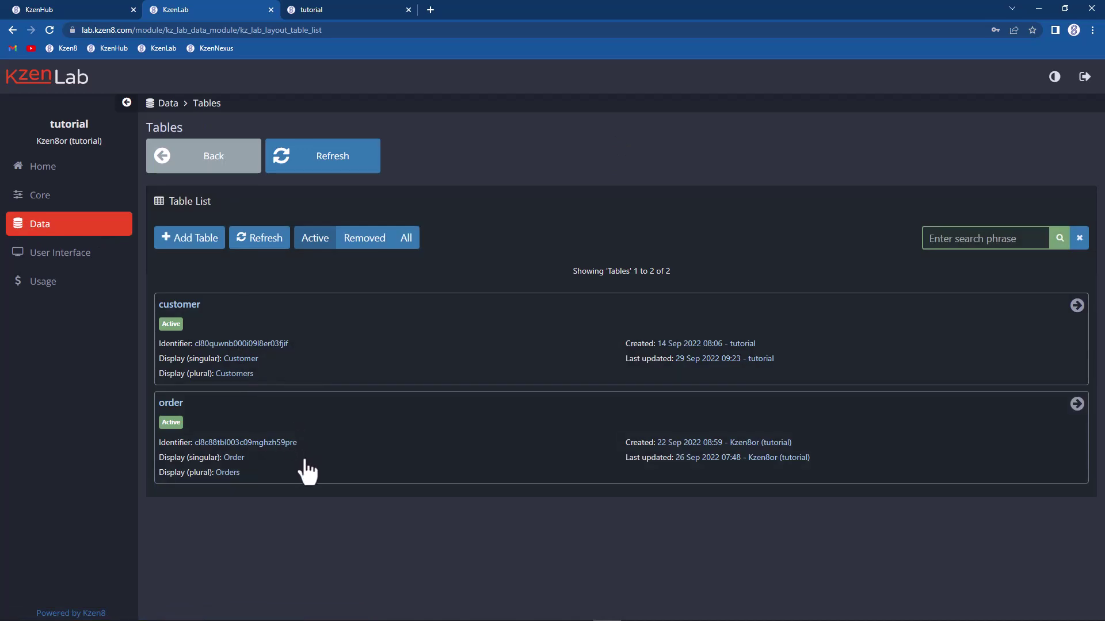
left_click(328, 373)
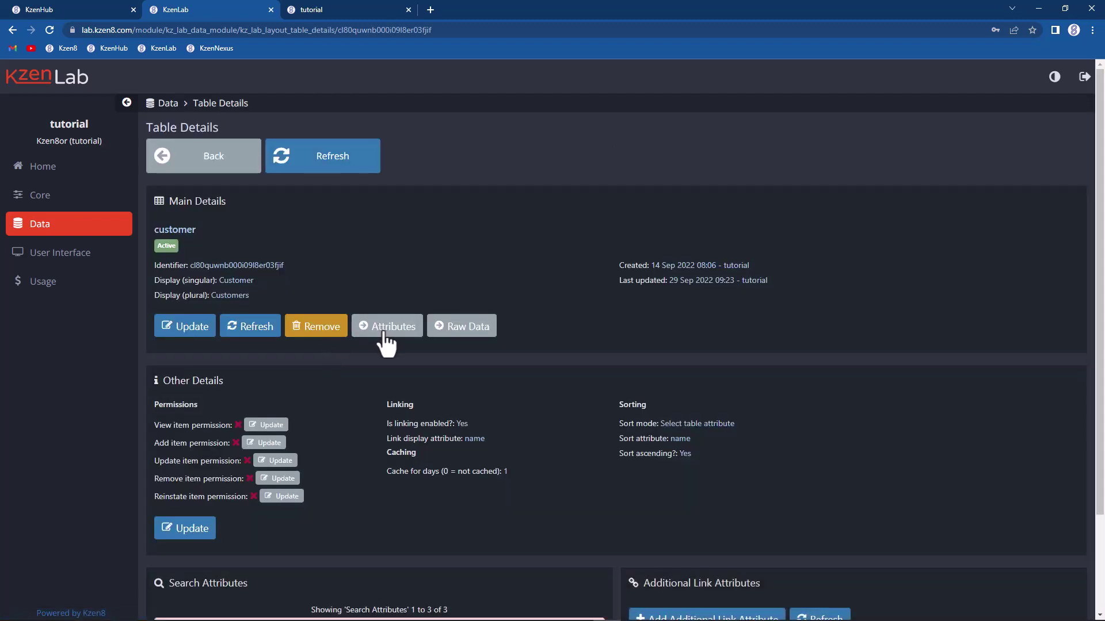
left_click(385, 334)
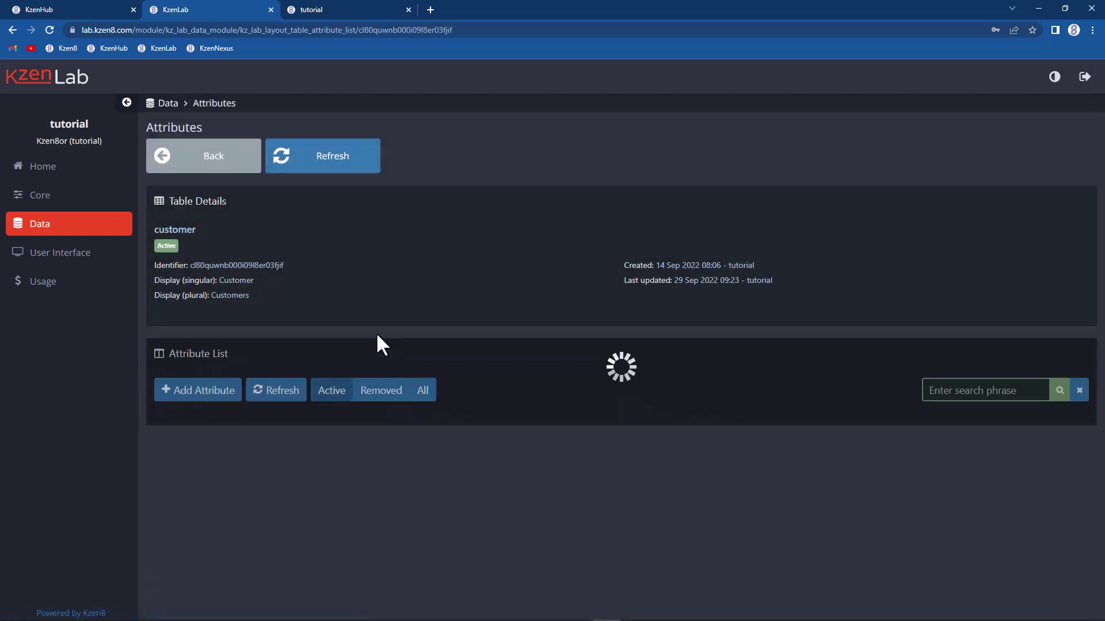
scroll(372, 325, "down", 5)
scroll(366, 345, "down", 3)
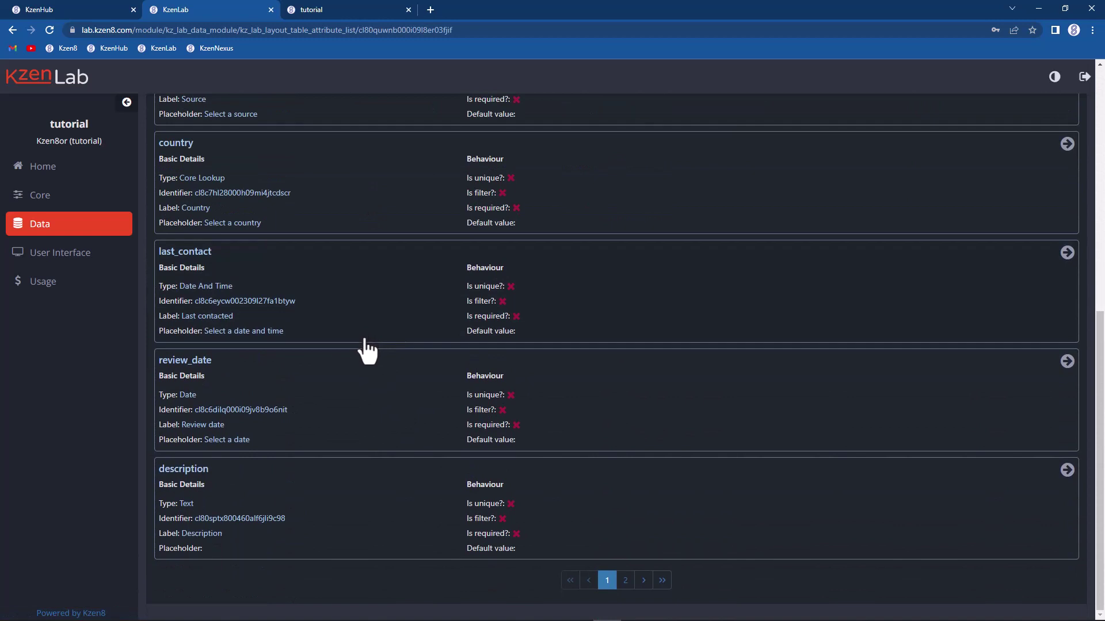
scroll(361, 346, "up", 1)
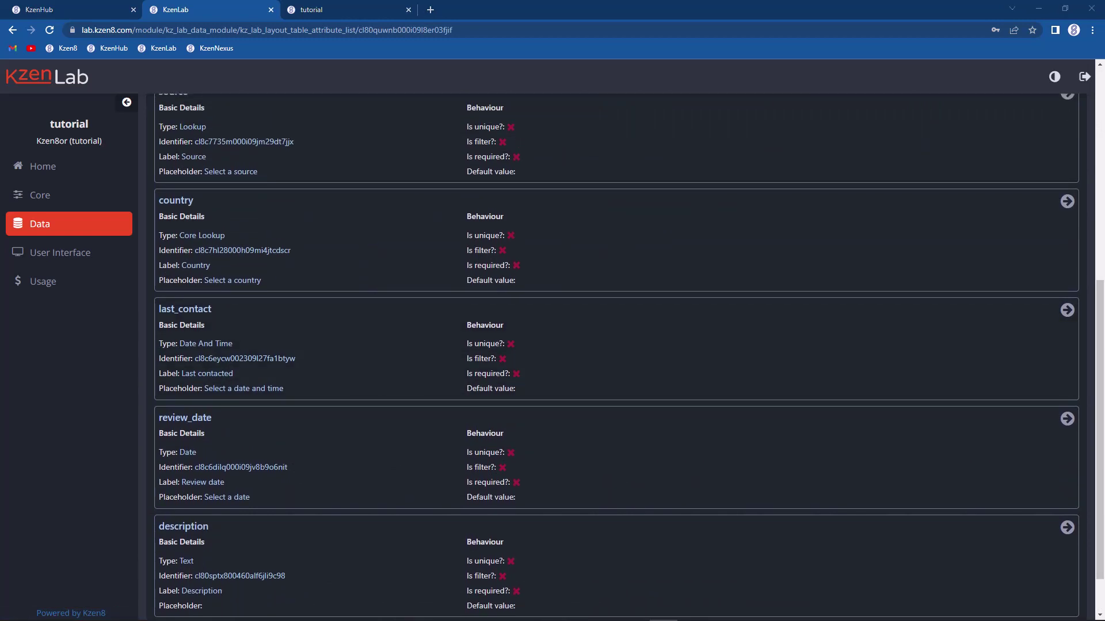
scroll(718, 382, "up", 7)
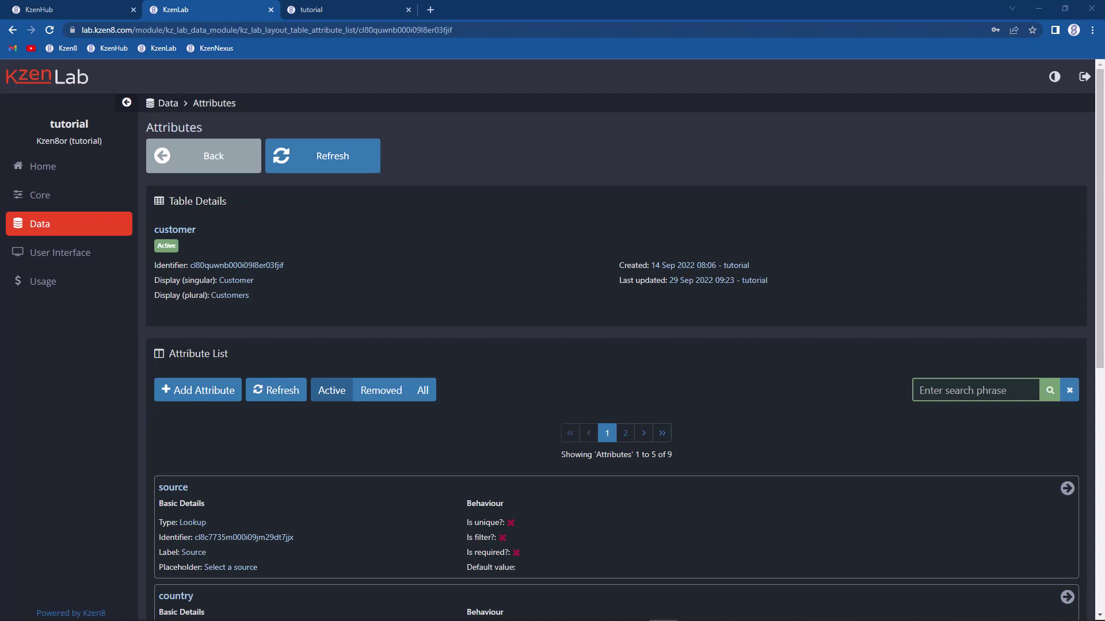
Step: In KzenNexus, open Customer 1's details from All Customers, then return to KzenLab
left_click(350, 9)
left_click(478, 226)
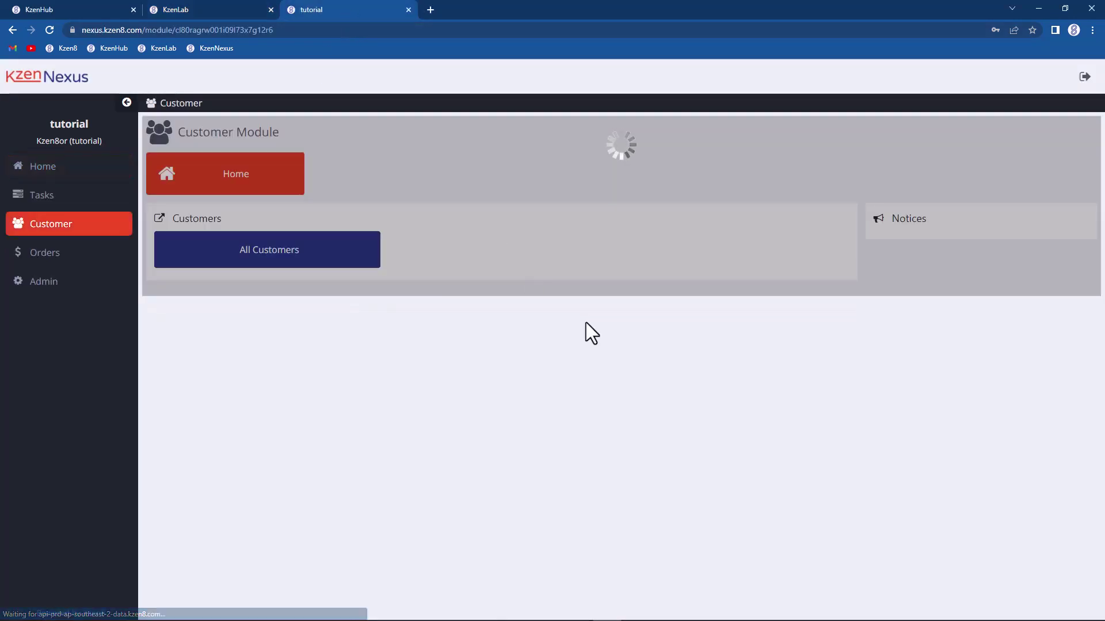
left_click(262, 248)
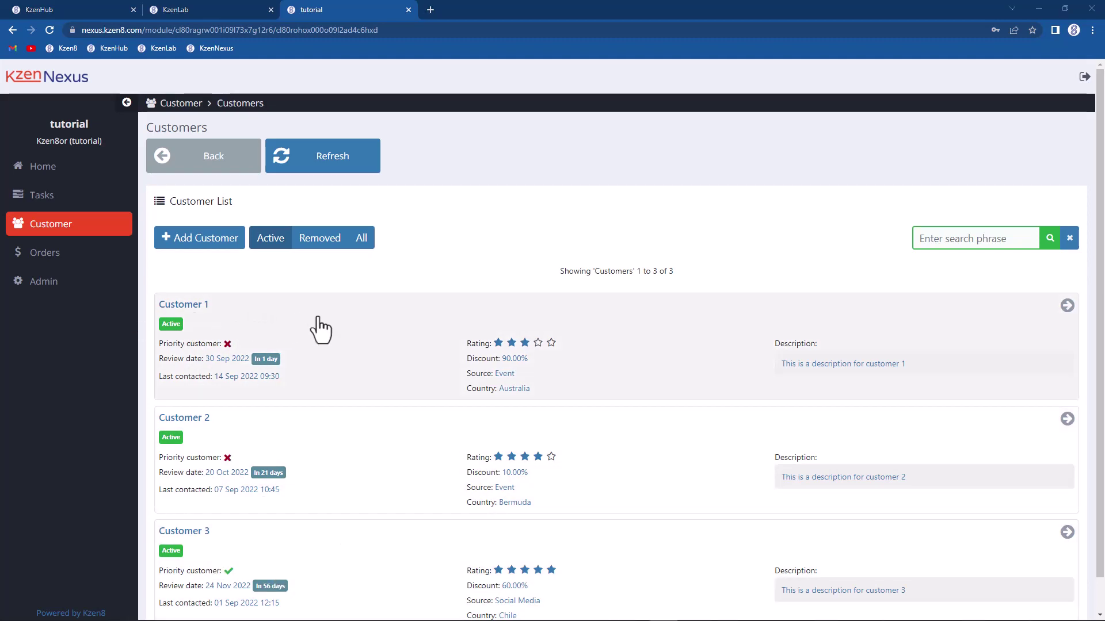
left_click(319, 320)
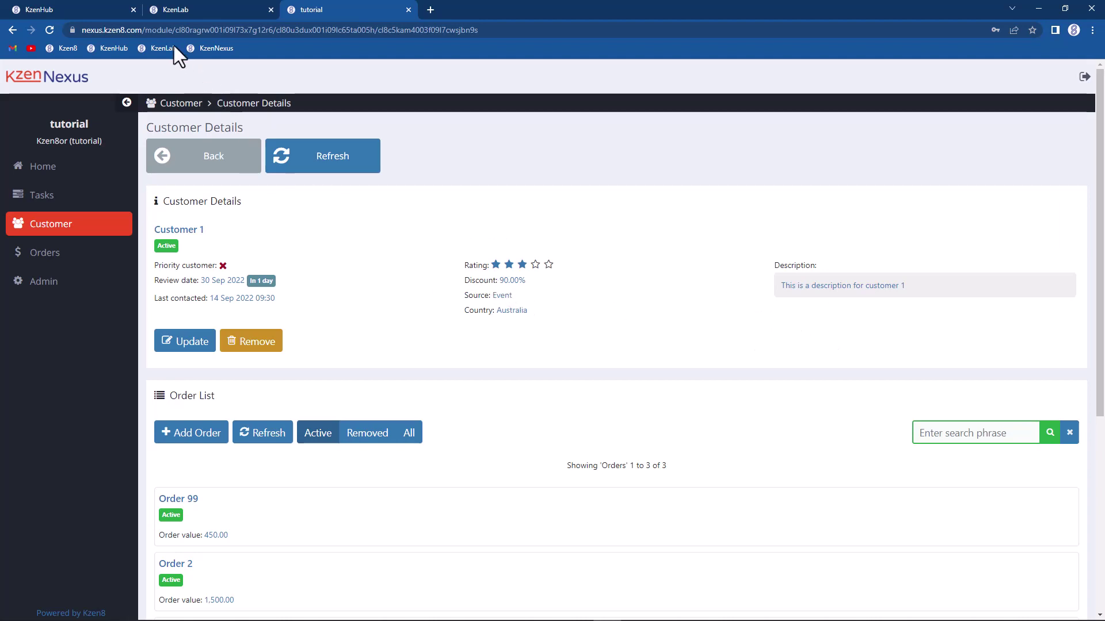
left_click(180, 9)
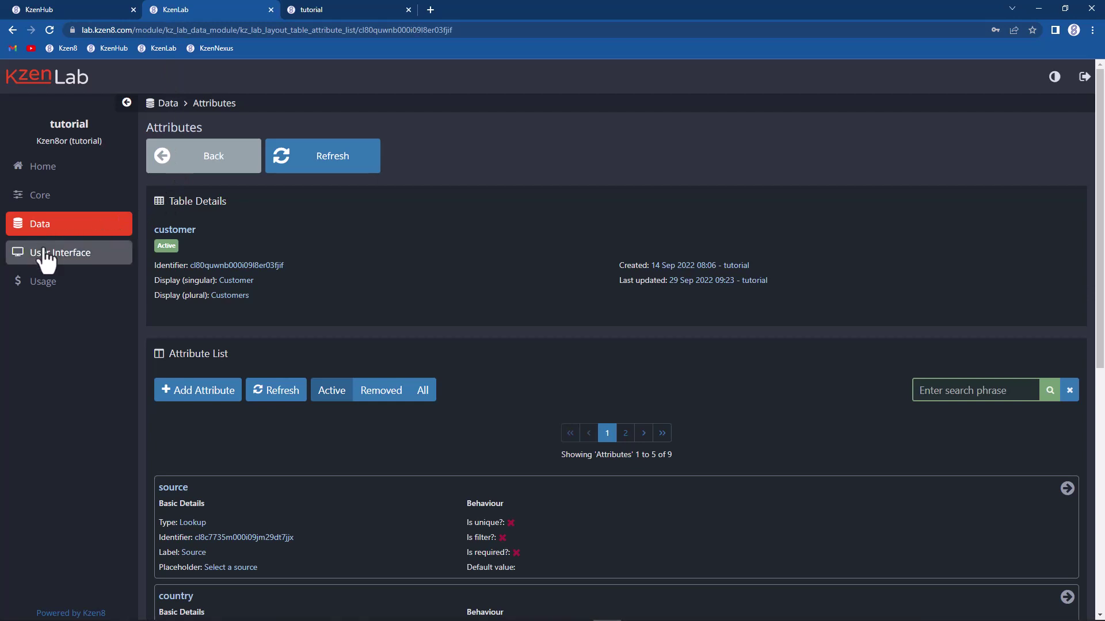
Step: Open the Content settings of the customer_details widget under User Interface > Widgets
left_click(14, 255)
left_click(478, 342)
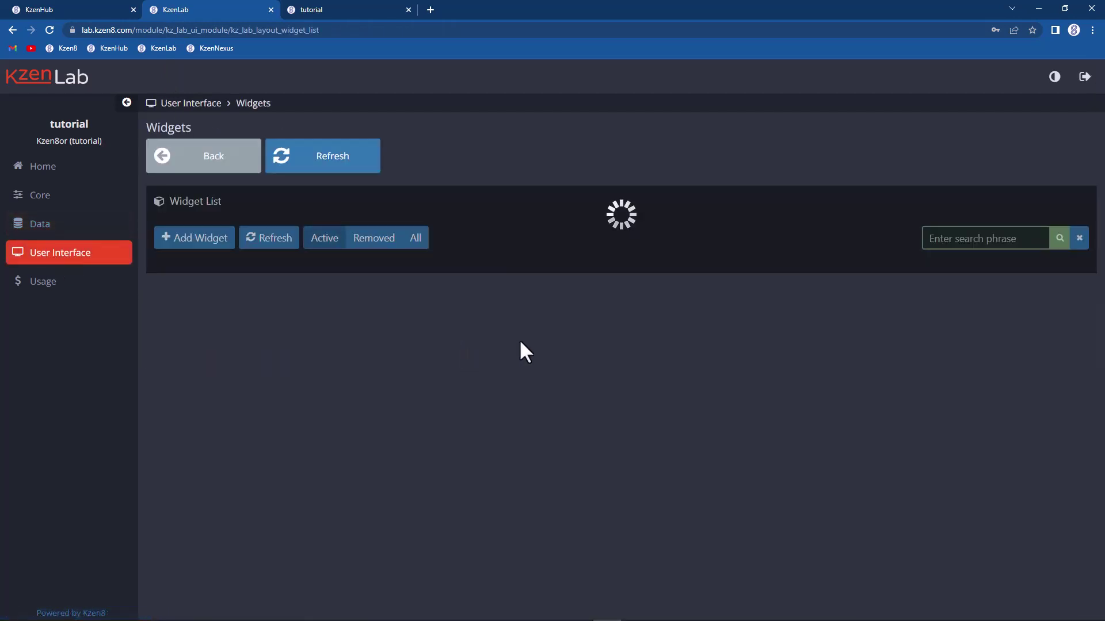
scroll(426, 350, "down", 5)
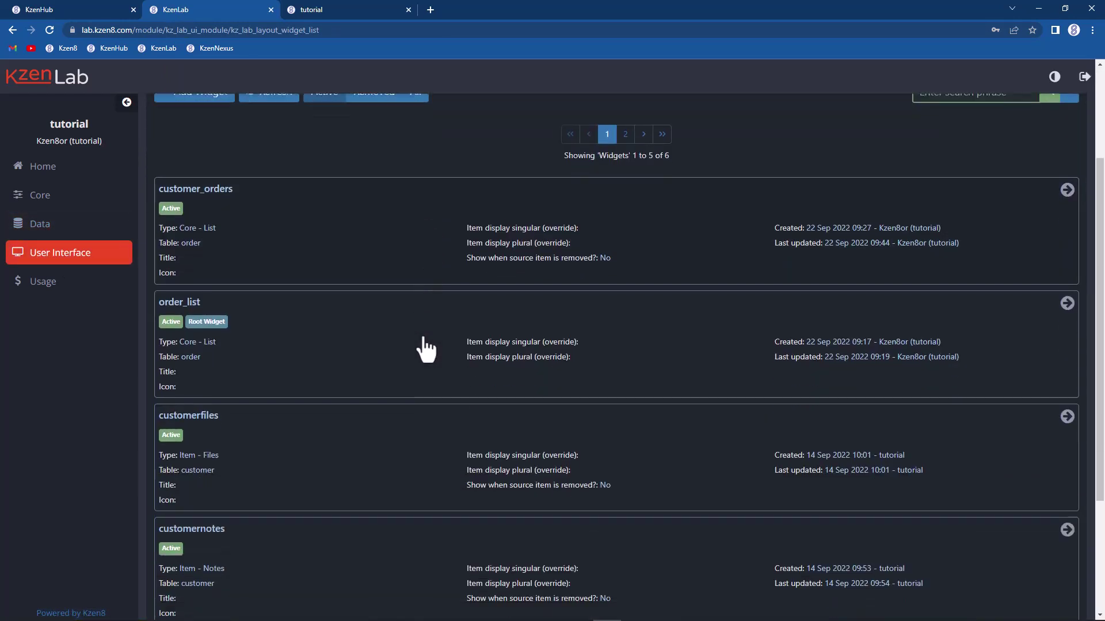
left_click(356, 477)
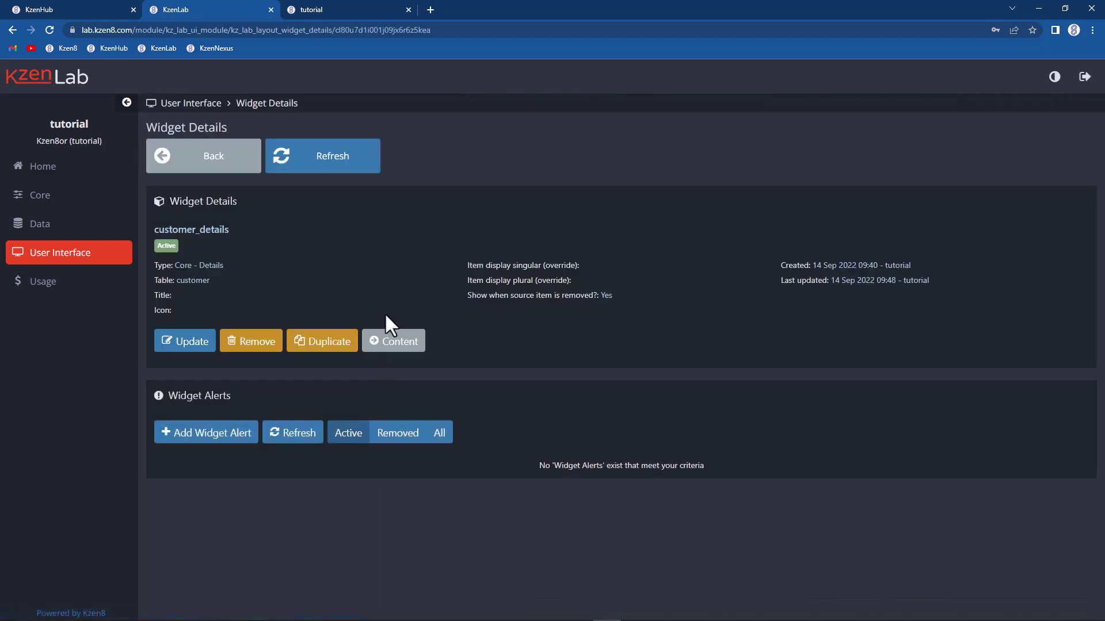
left_click(402, 340)
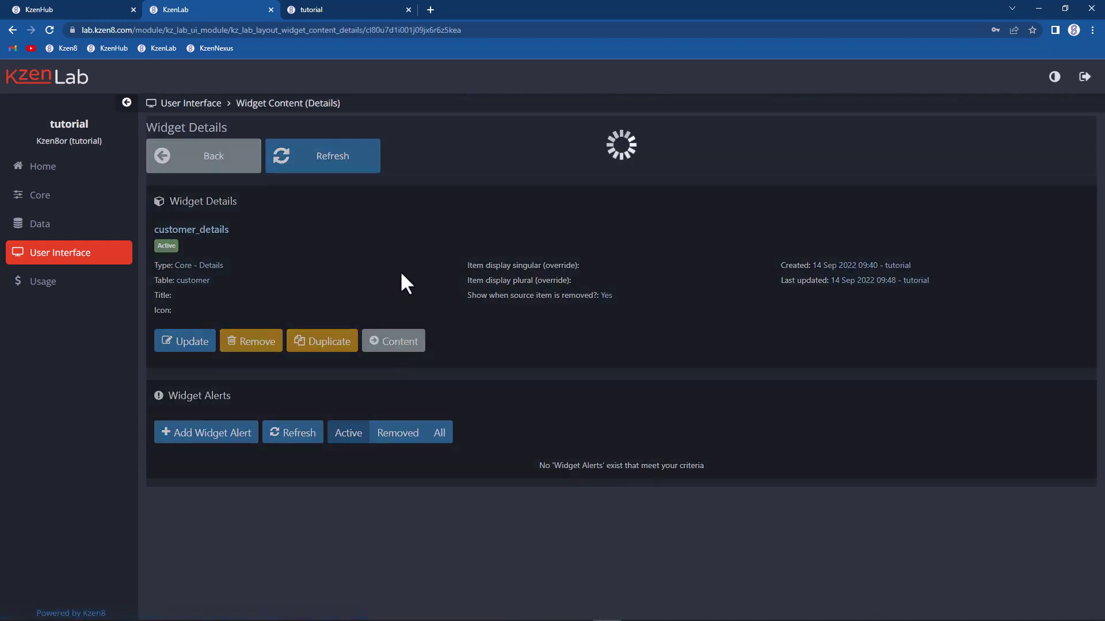
scroll(422, 237, "down", 5)
scroll(425, 242, "down", 2)
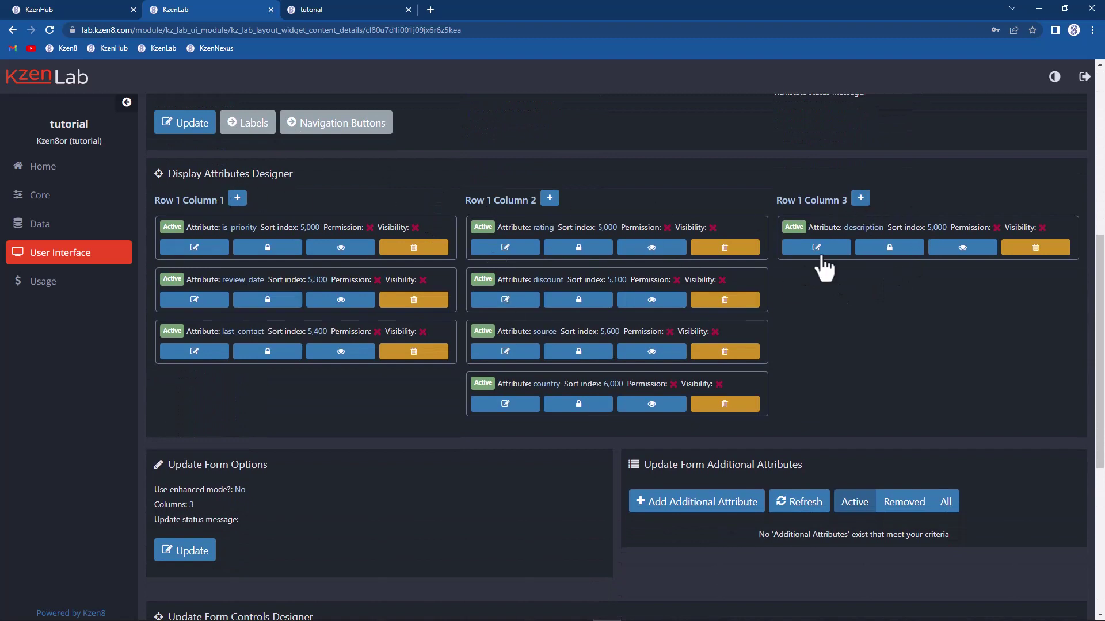
Step: Add kz_created to column 3 with sort index 5,100
left_click(860, 205)
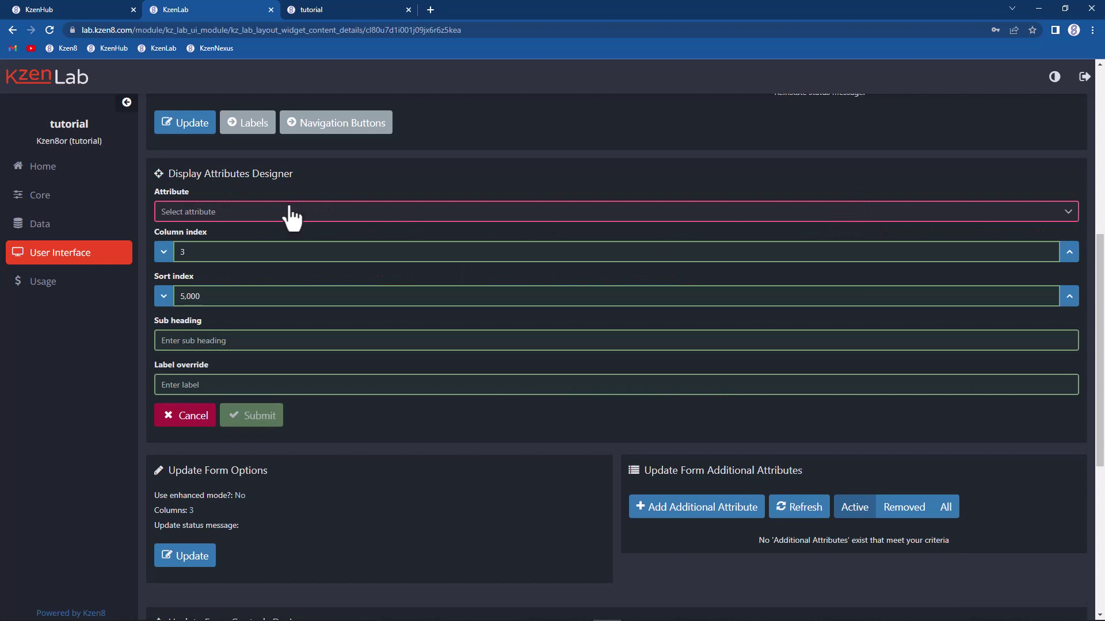
left_click(282, 213)
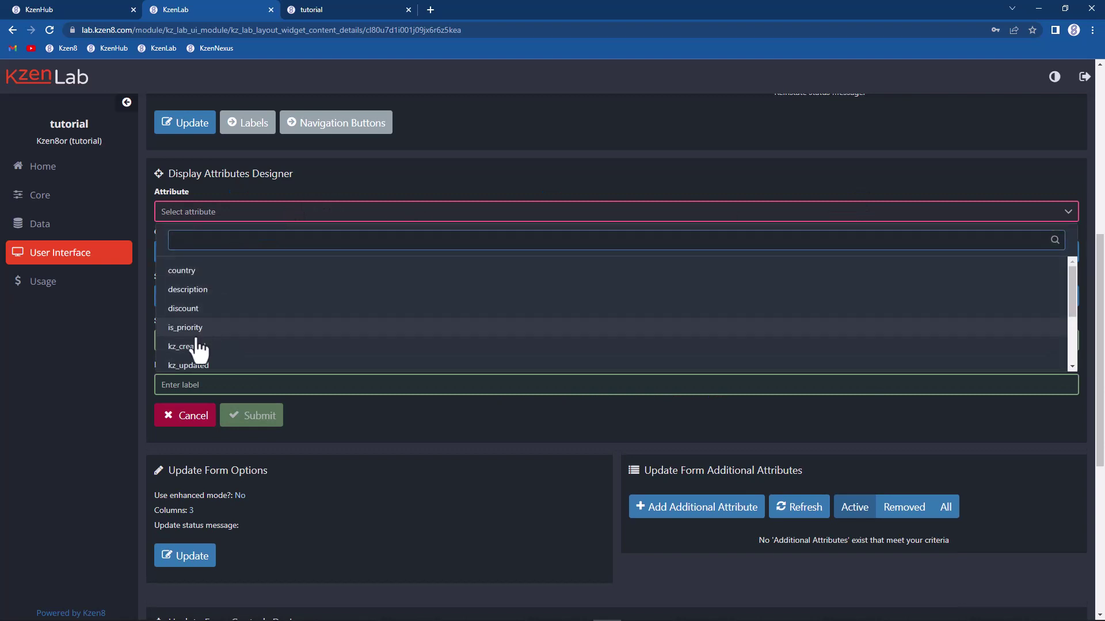
scroll(197, 354, "down", 2)
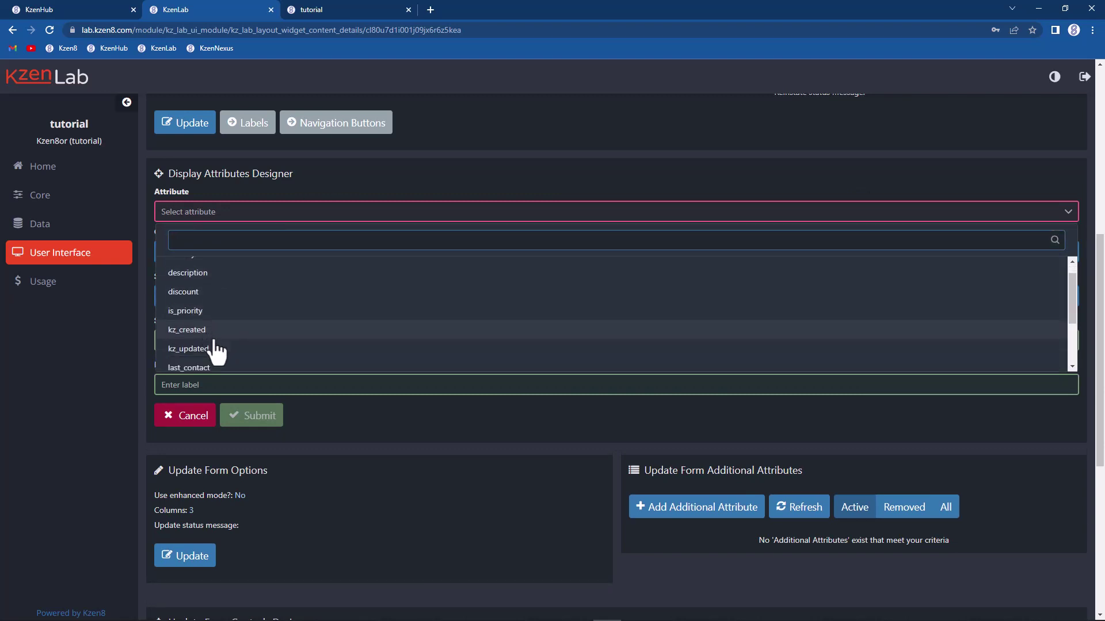
scroll(218, 322, "down", 2)
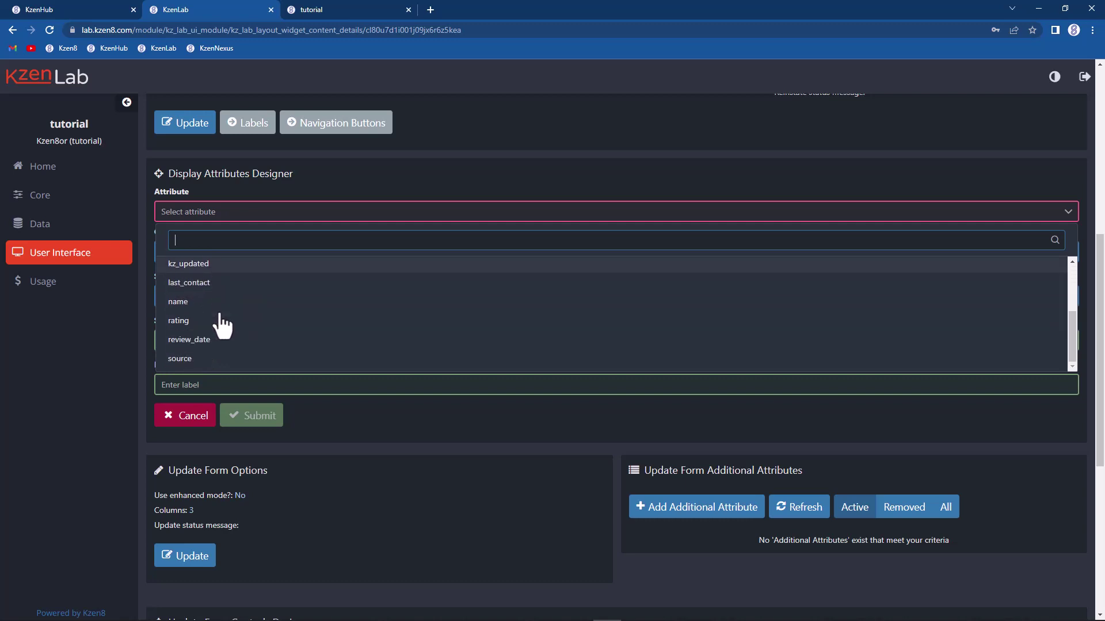
scroll(204, 349, "up", 3)
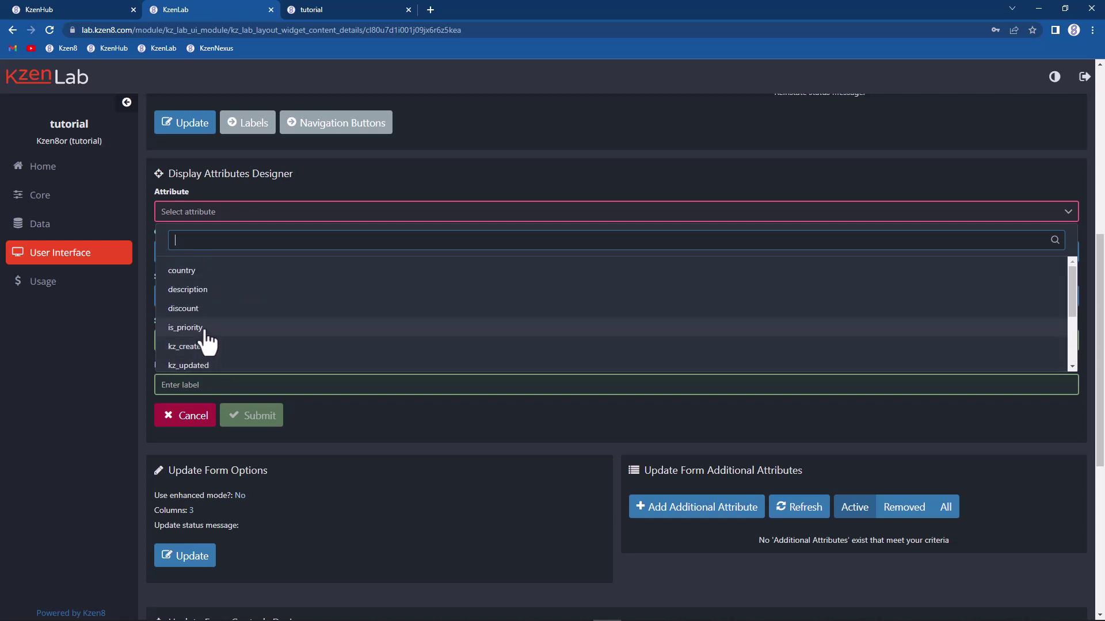
scroll(207, 345, "down", 4)
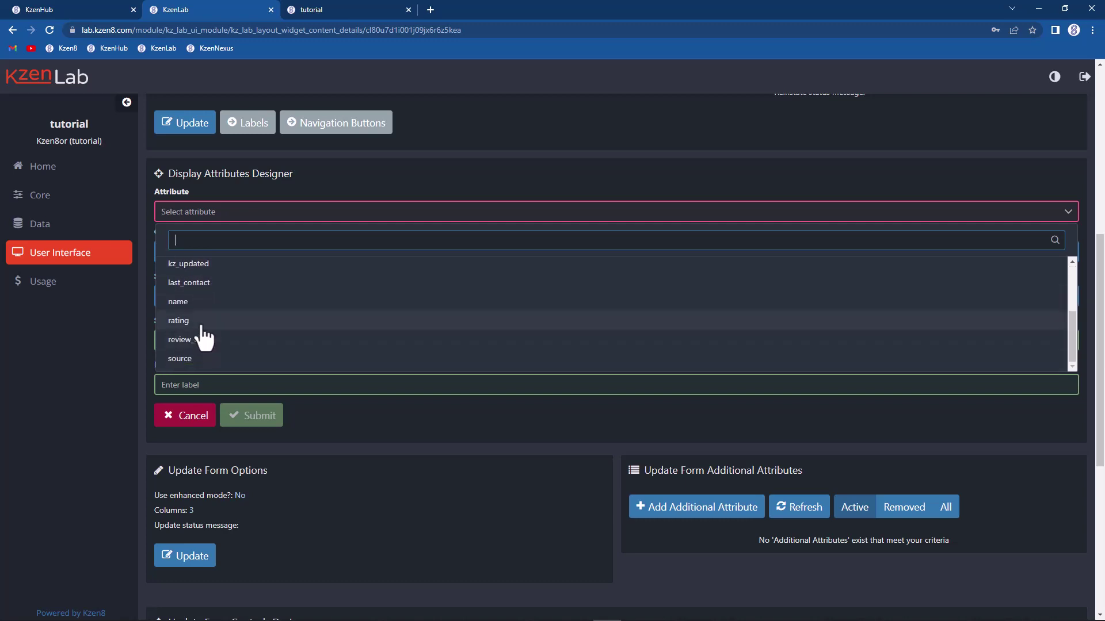
scroll(207, 337, "up", 4)
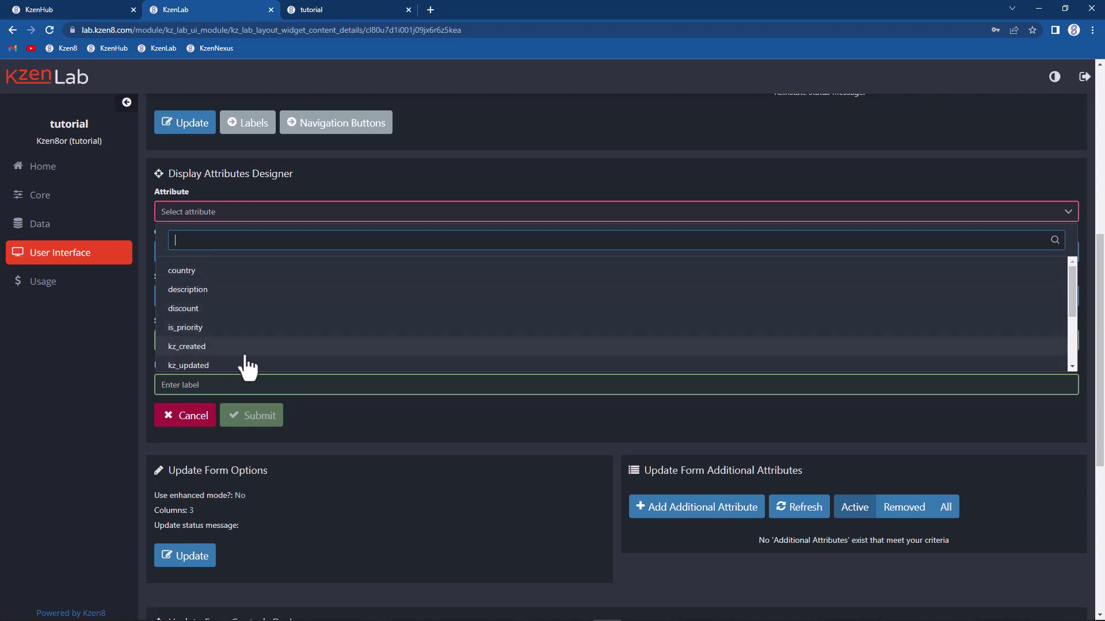
scroll(253, 348, "down", 1)
scroll(244, 342, "down", 2)
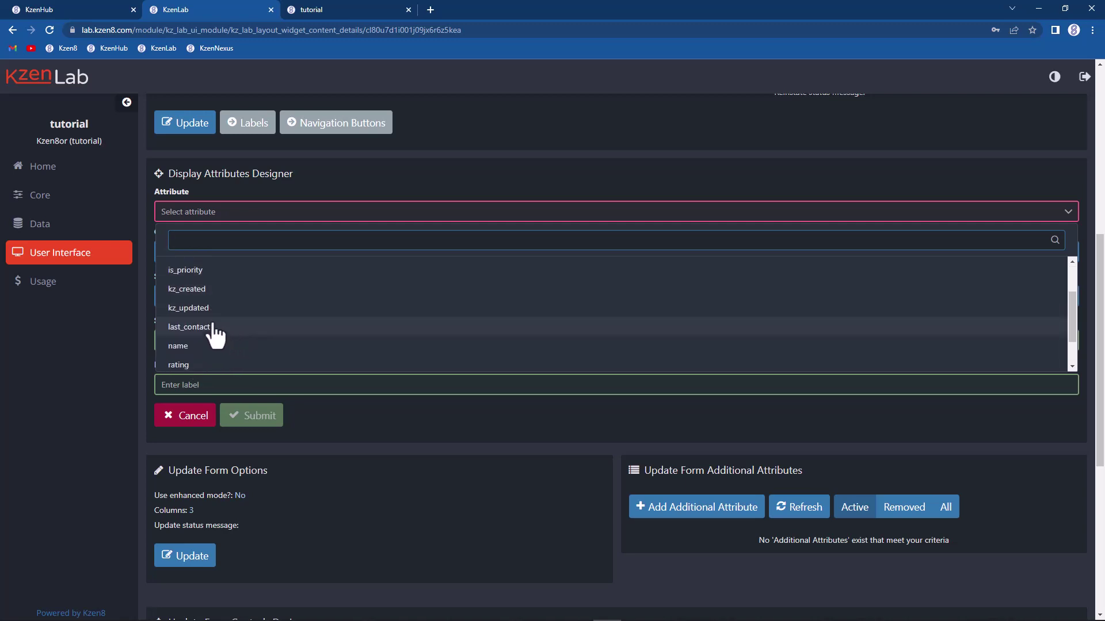
left_click(187, 288)
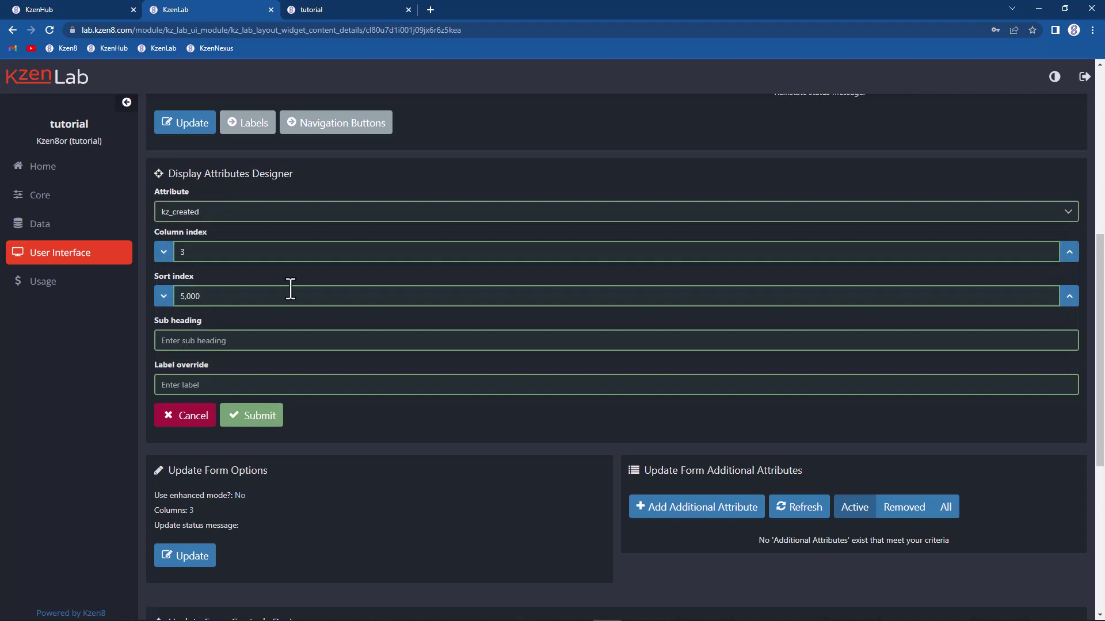
left_click(1069, 297)
left_click(260, 418)
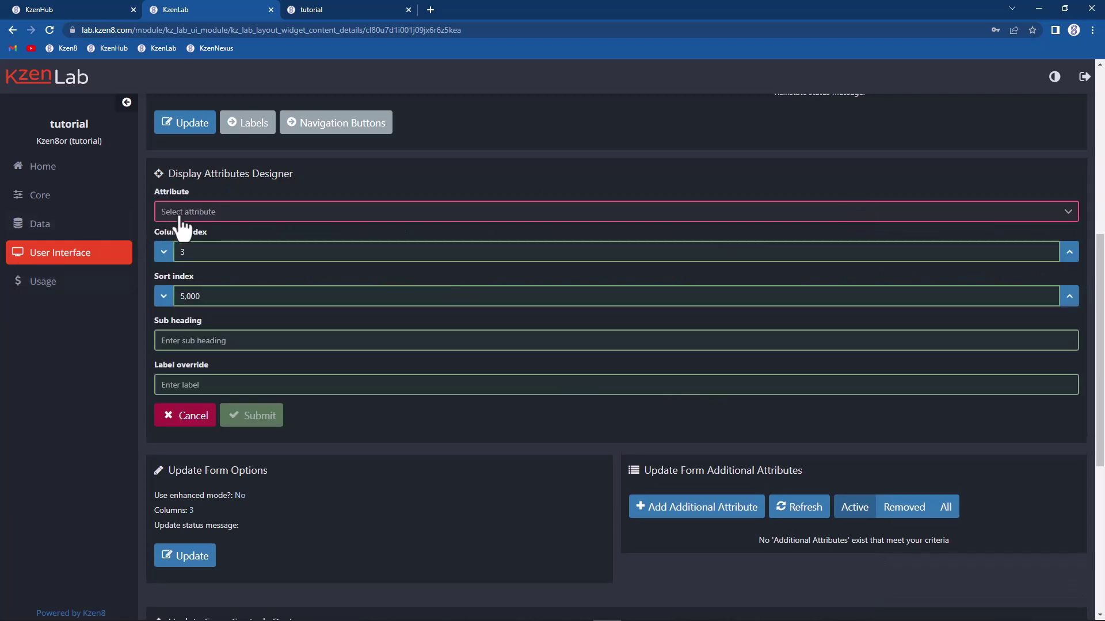
Step: Add kz_updated to column 3 with sort index 5,300
left_click(185, 211)
left_click(183, 366)
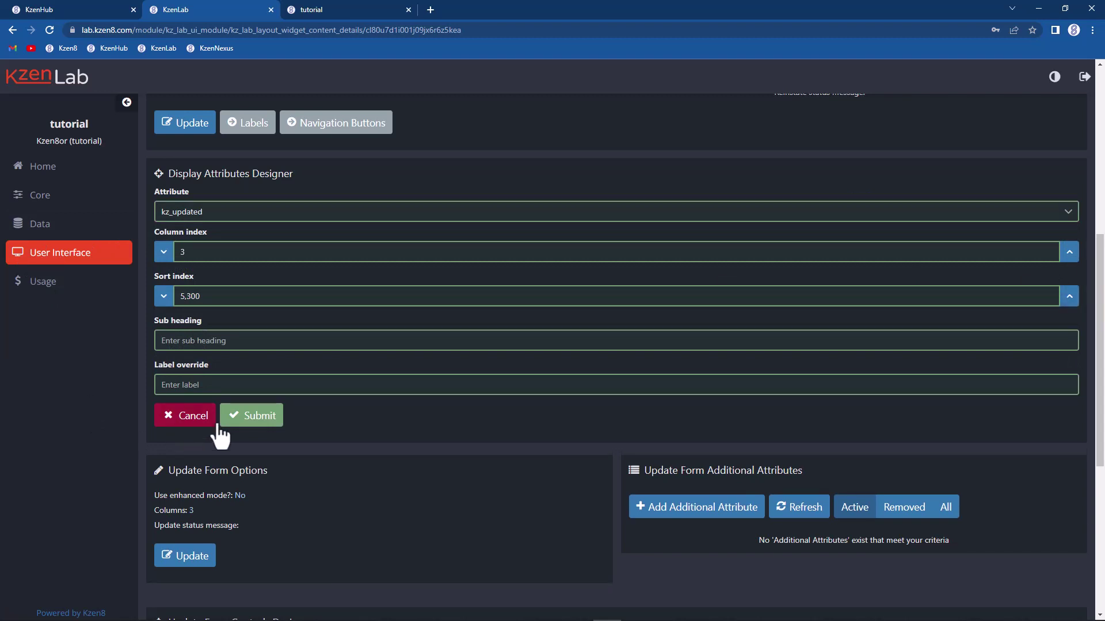
left_click(253, 417)
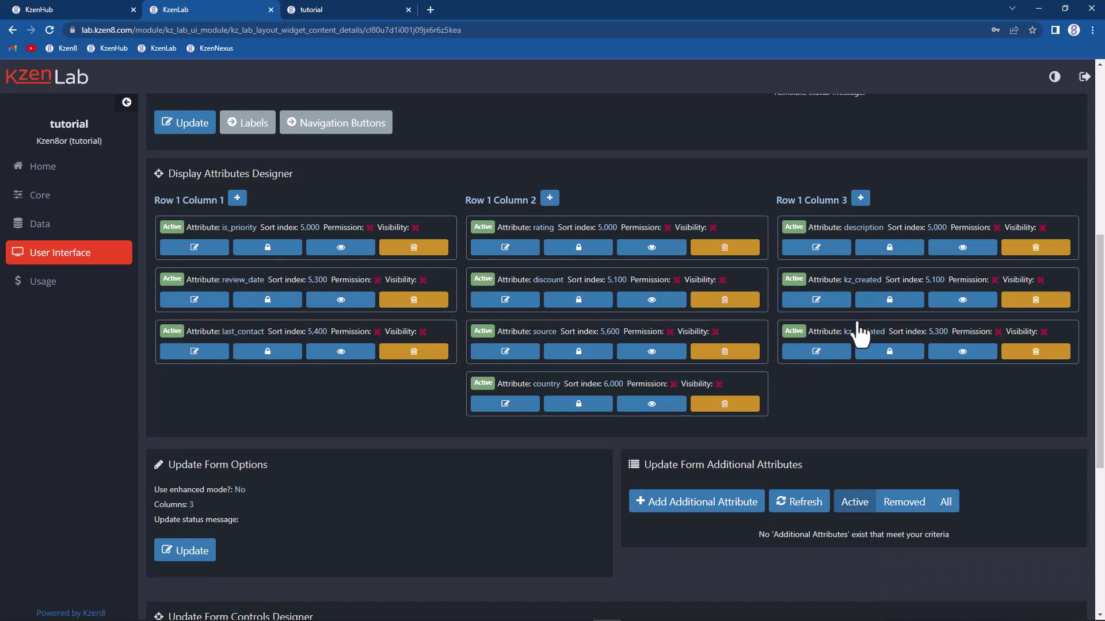
Step: Reload Customer 1's details in KzenNexus and save it with Priority customer set to Yes
left_click(345, 10)
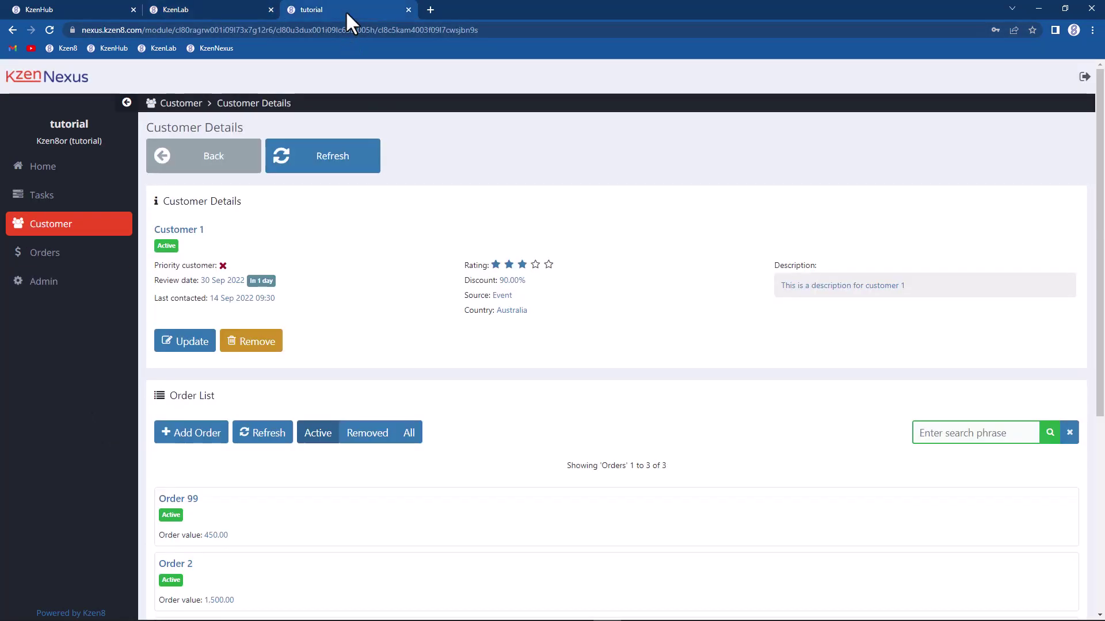
left_click(340, 166)
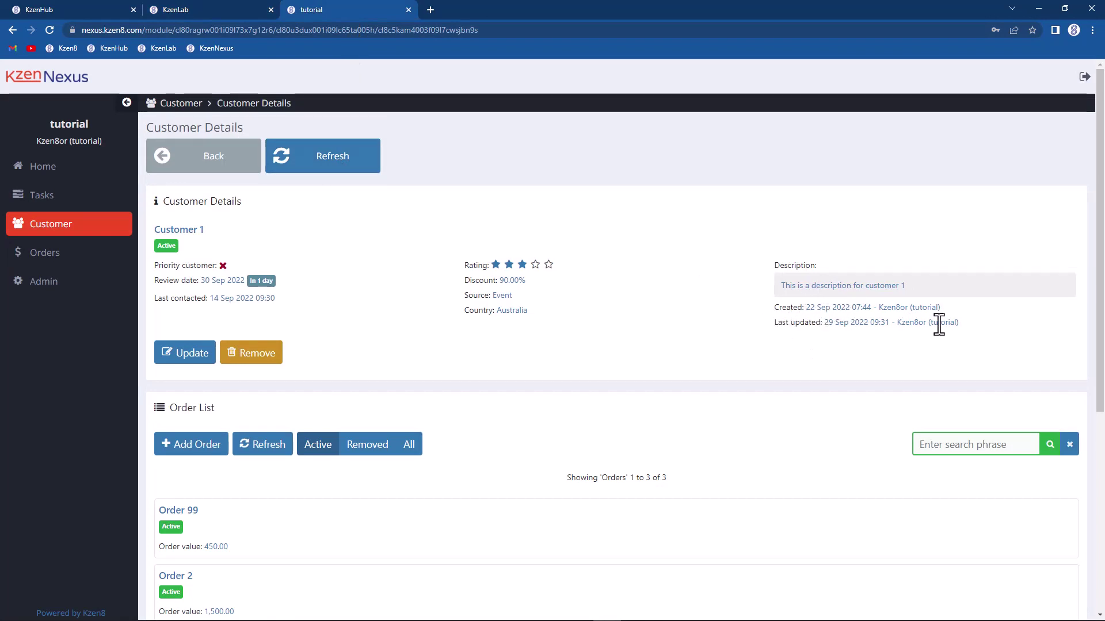
left_click(174, 356)
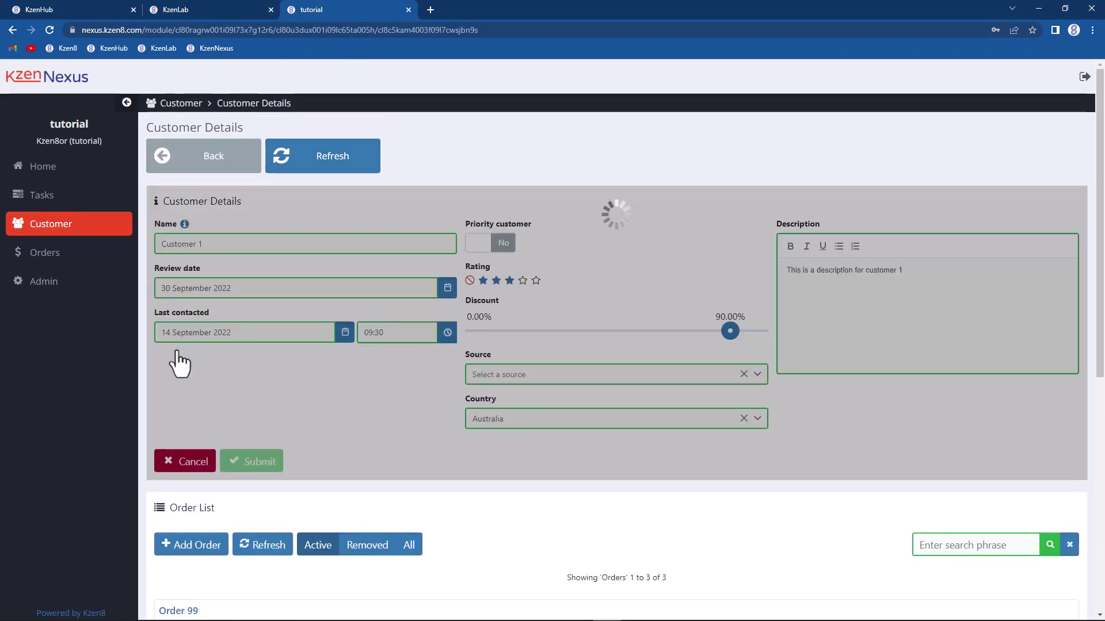
left_click(488, 244)
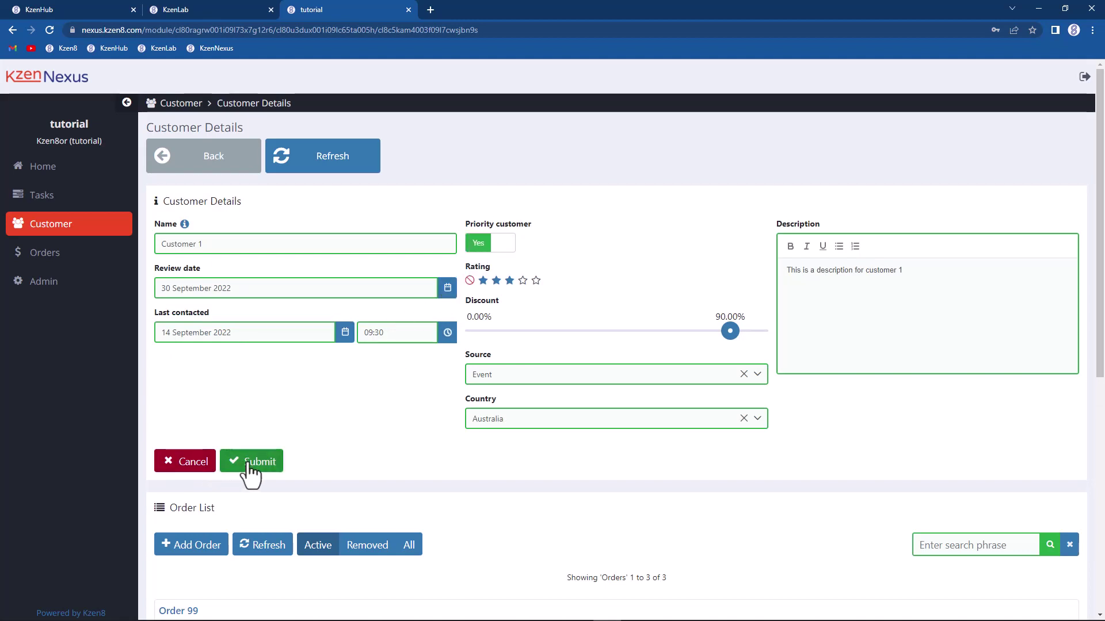
left_click(249, 465)
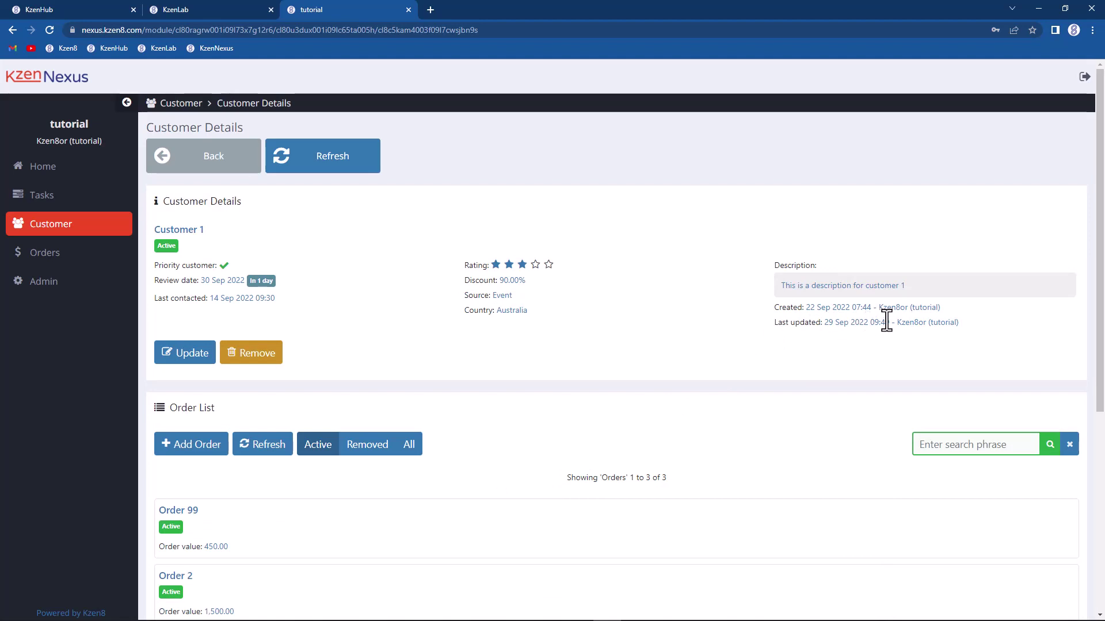
left_click_drag(897, 323, 959, 322)
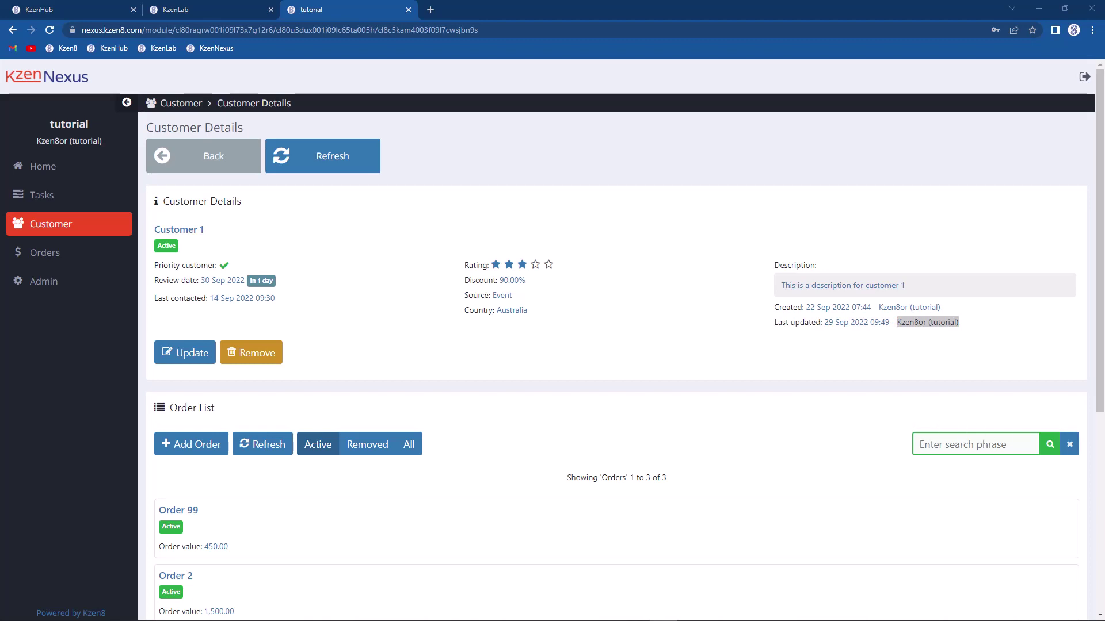
Step: Remove Customer 1, then find it under the Removed filter and reinstate it
left_click(237, 354)
left_click(528, 406)
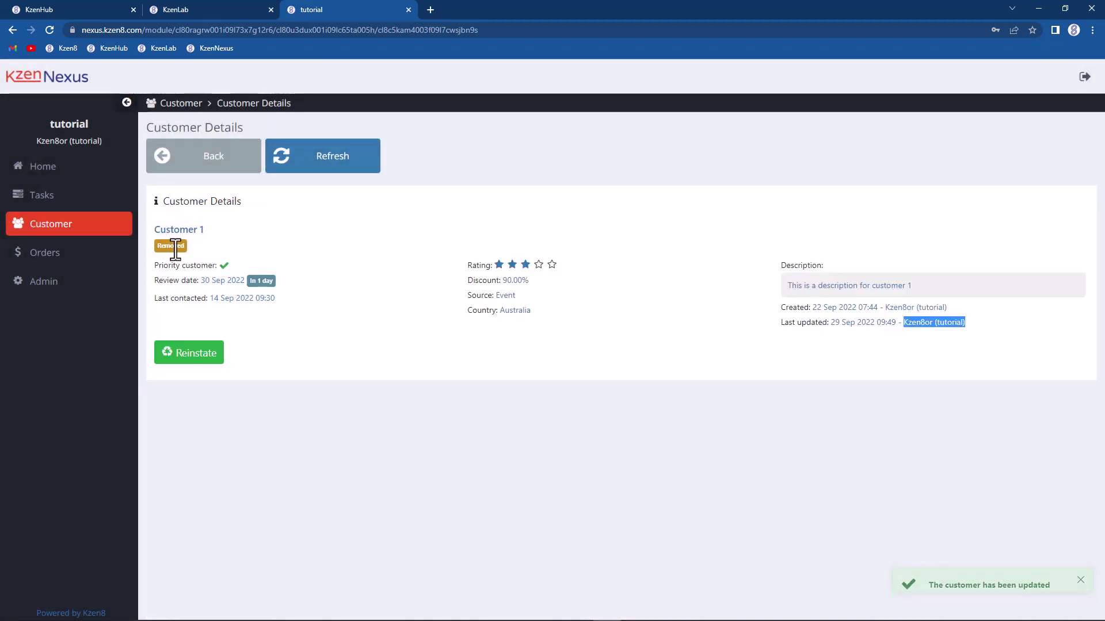
left_click(205, 163)
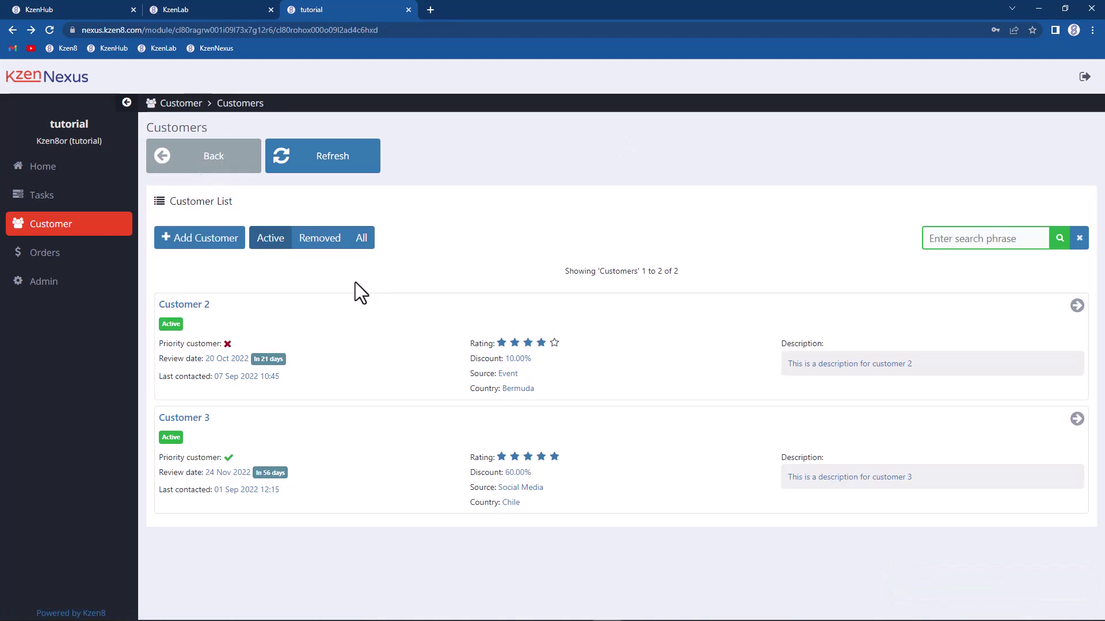
left_click(321, 238)
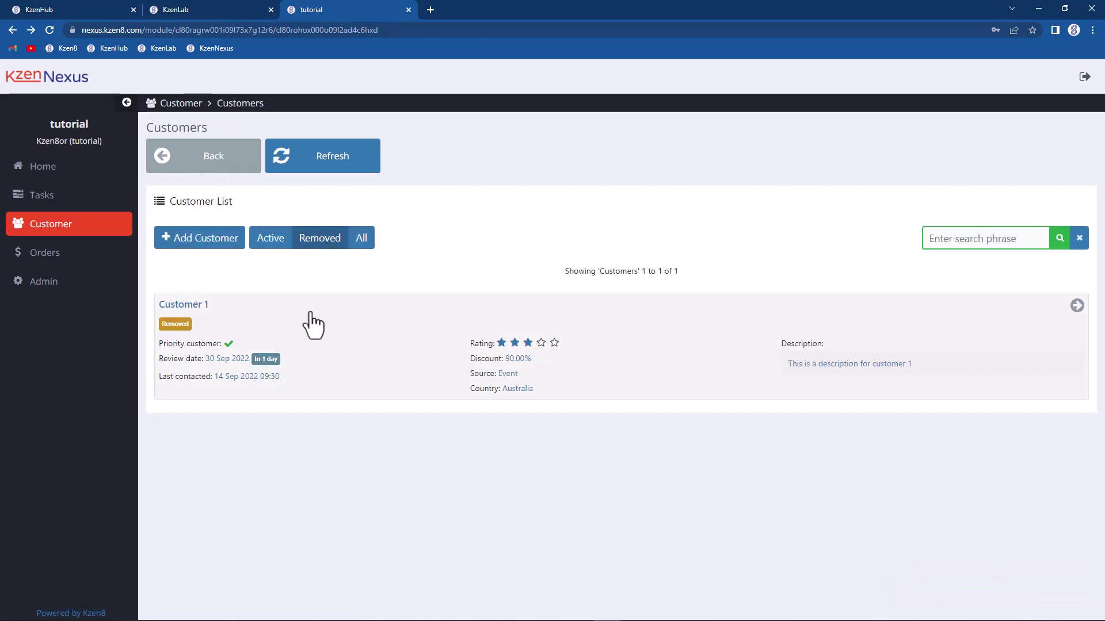
left_click(330, 341)
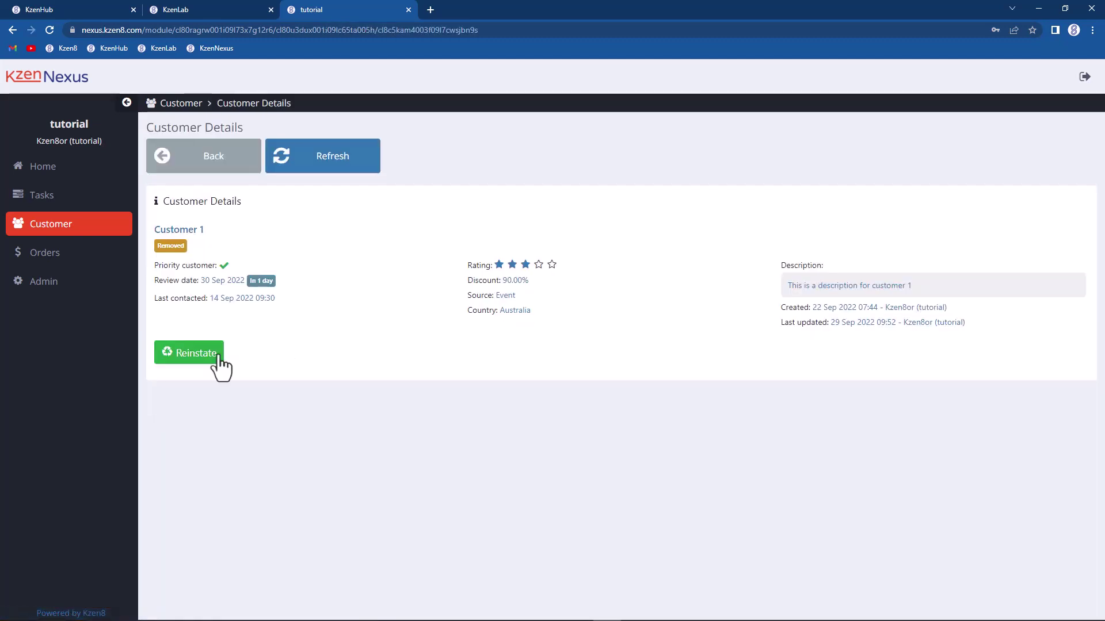
left_click(201, 358)
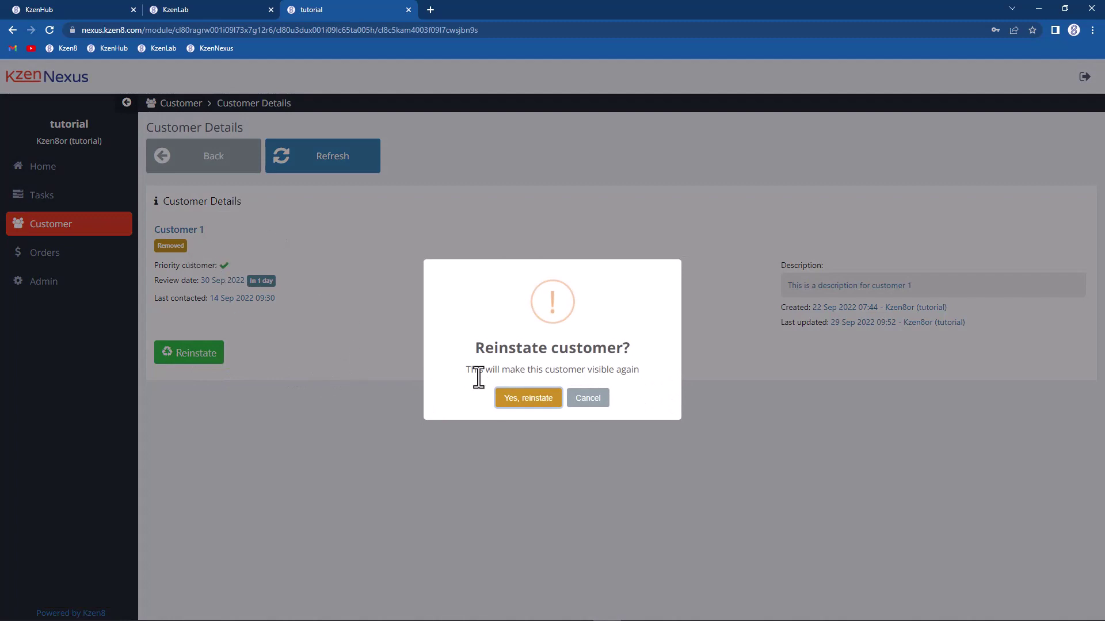
left_click(527, 398)
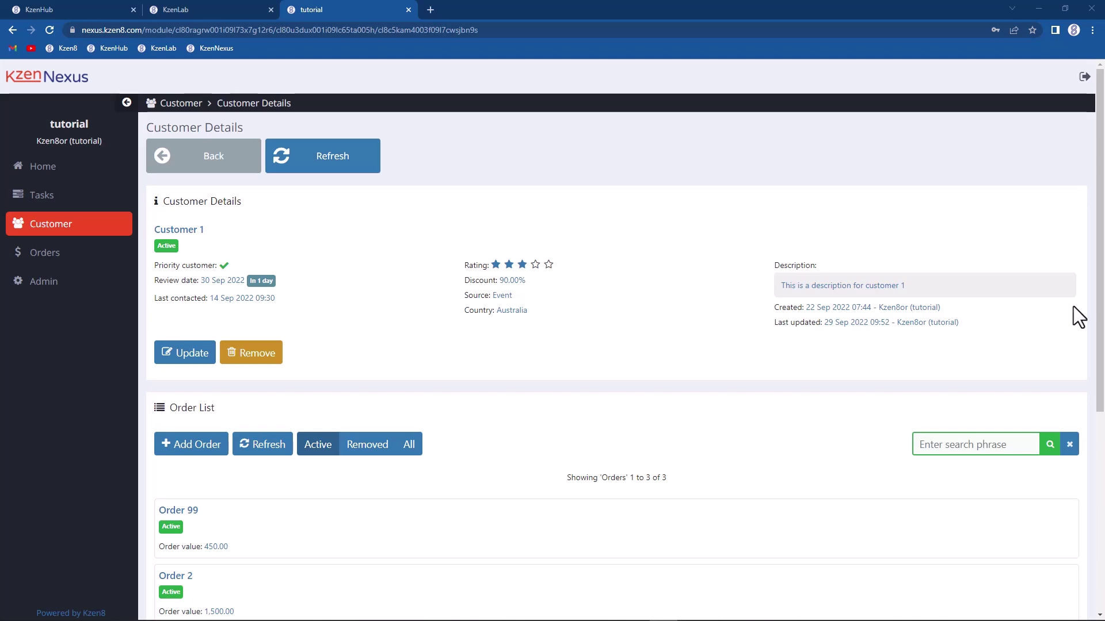
Step: Return to KzenLab's customer_details Display Attributes Designer
left_click(199, 17)
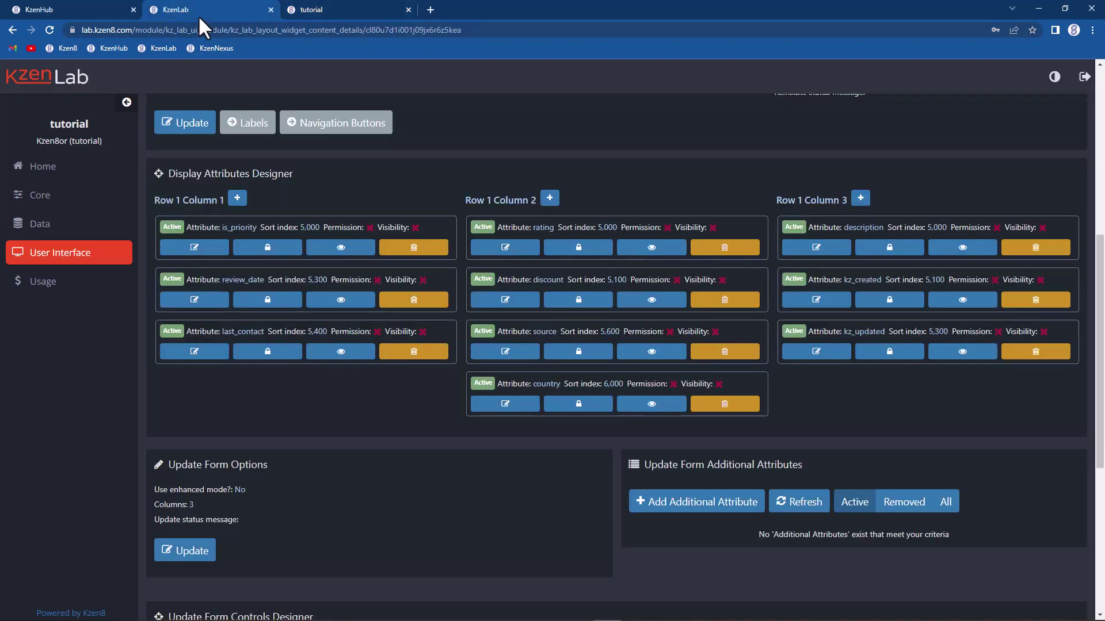
Step: Open the source attribute's details from the customer table's attribute list
left_click(60, 233)
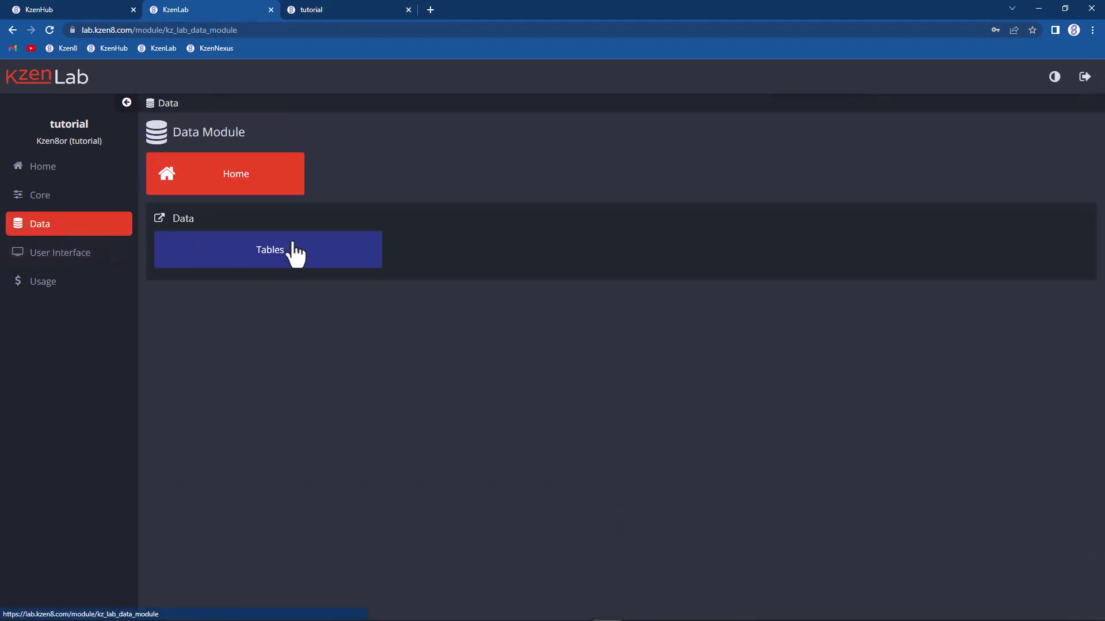
left_click(293, 244)
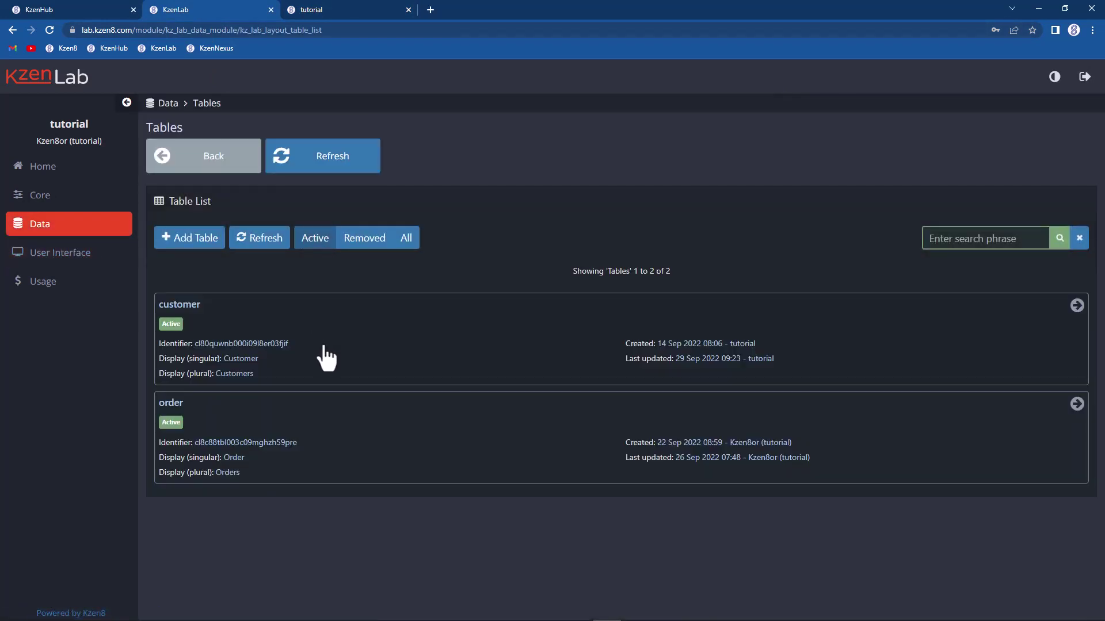
left_click(320, 349)
left_click(389, 326)
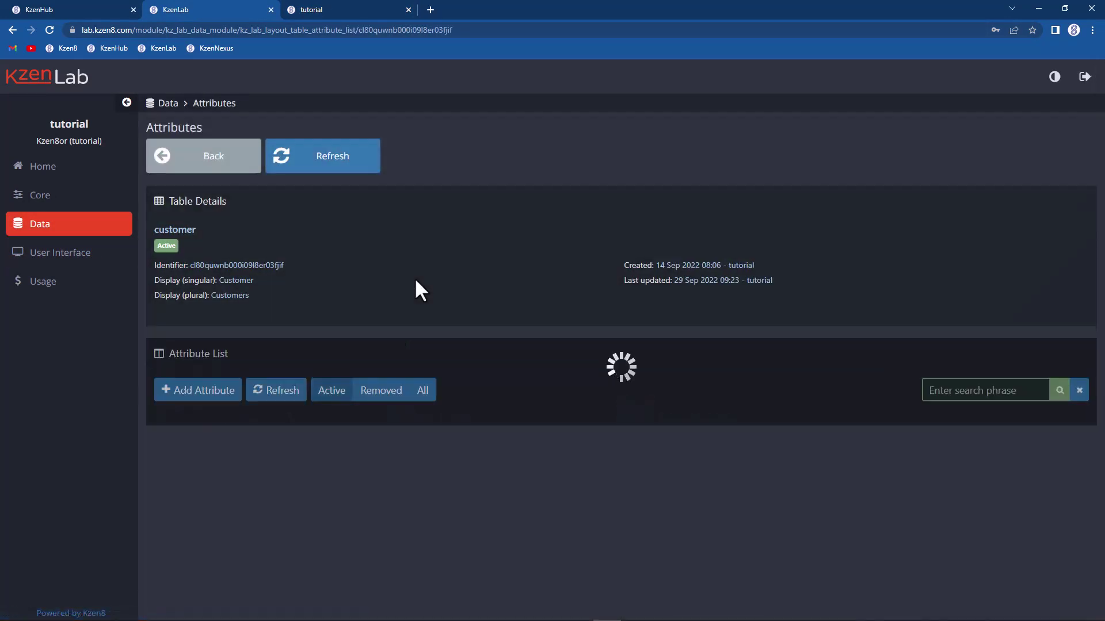
scroll(389, 290, "down", 5)
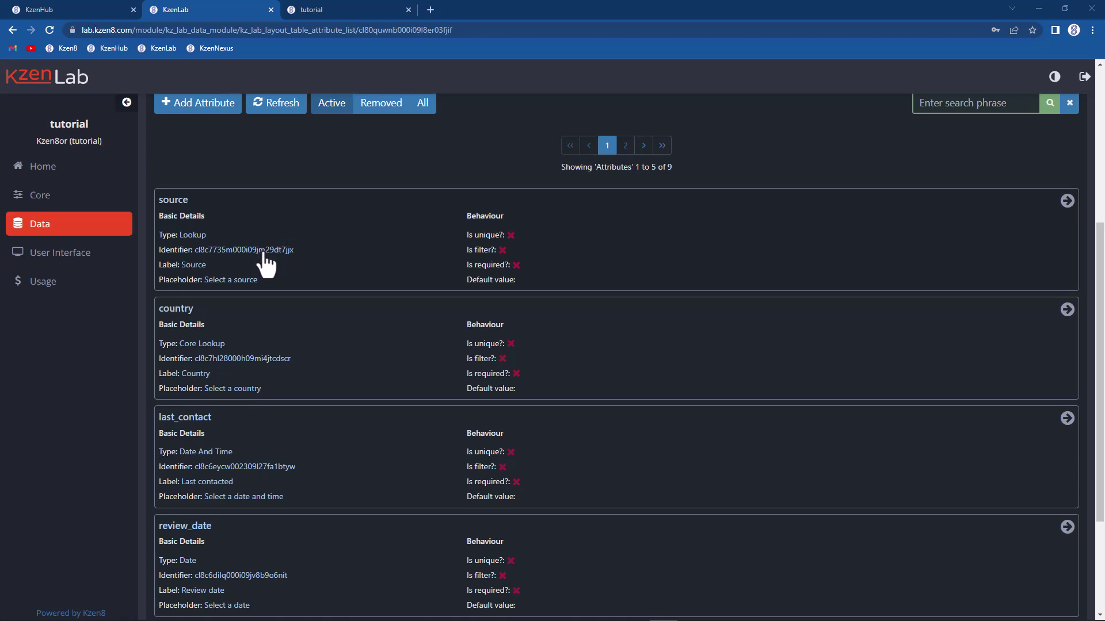
left_click(263, 249)
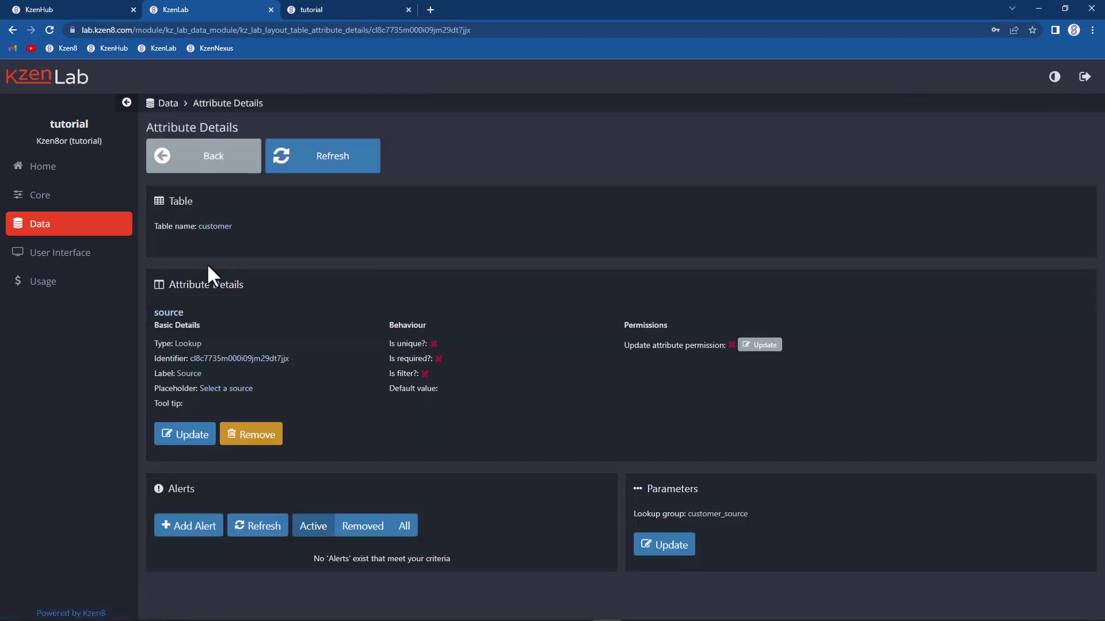
Step: Edit the source attribute's Name field, submit it, and go back to the attribute list
left_click(188, 441)
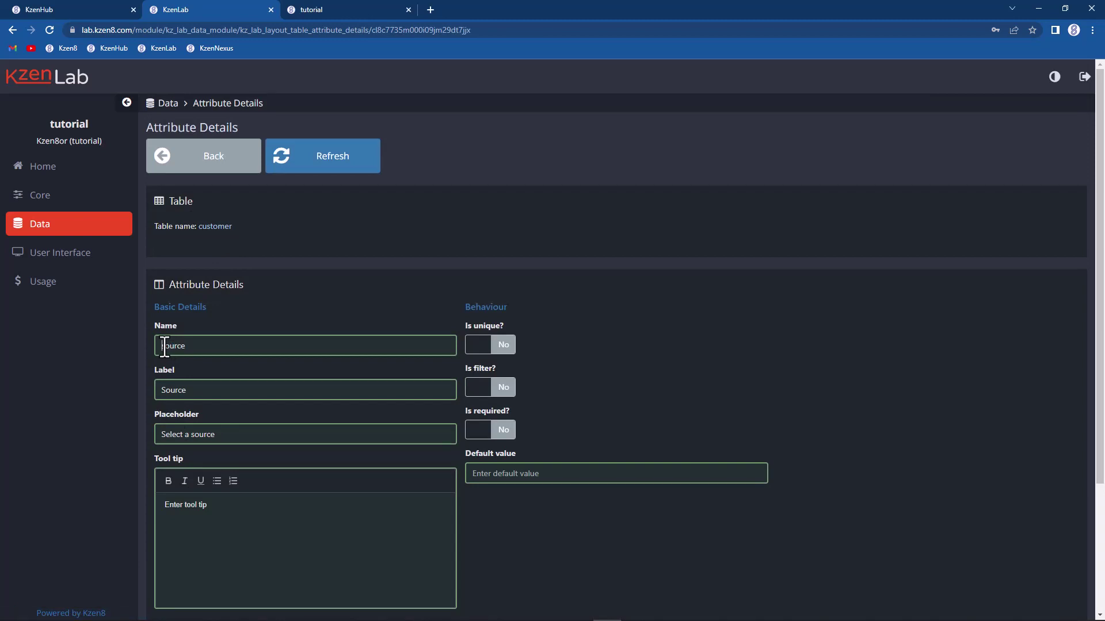
type("kz")
scroll(370, 301, "down", 3)
left_click(255, 471)
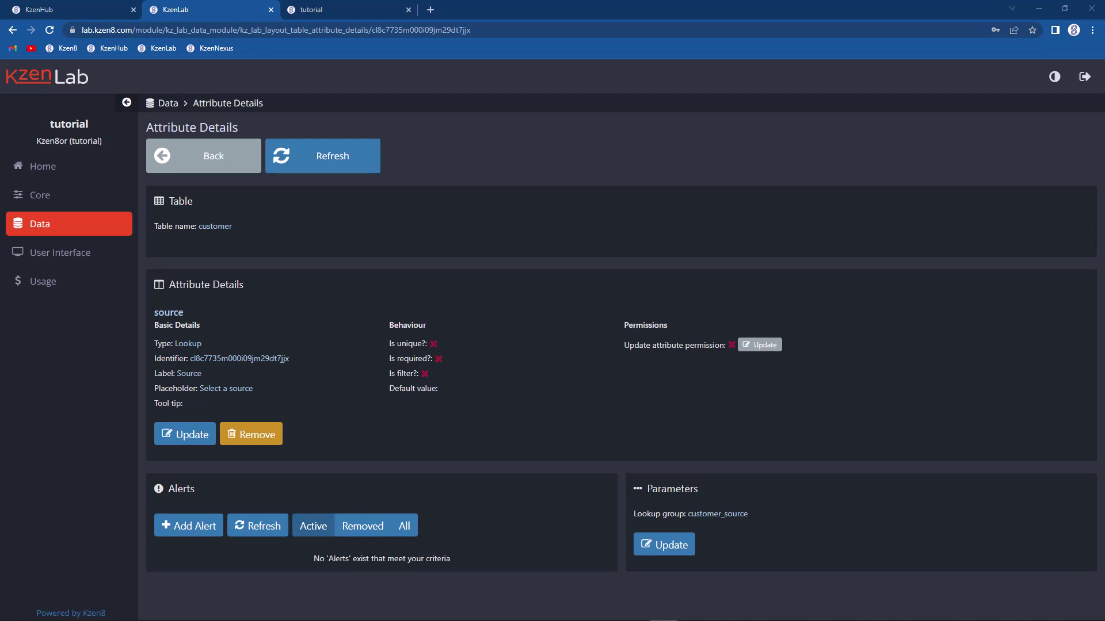
left_click(218, 168)
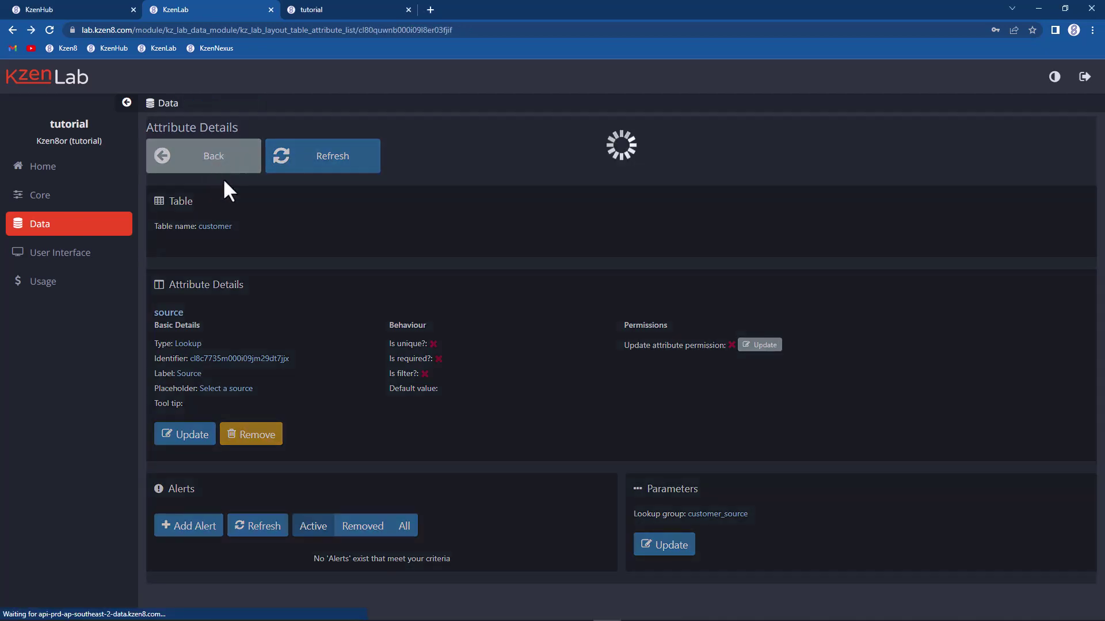
Step: Open the name attribute's details from the second page of customer attributes
scroll(268, 244, "down", 1)
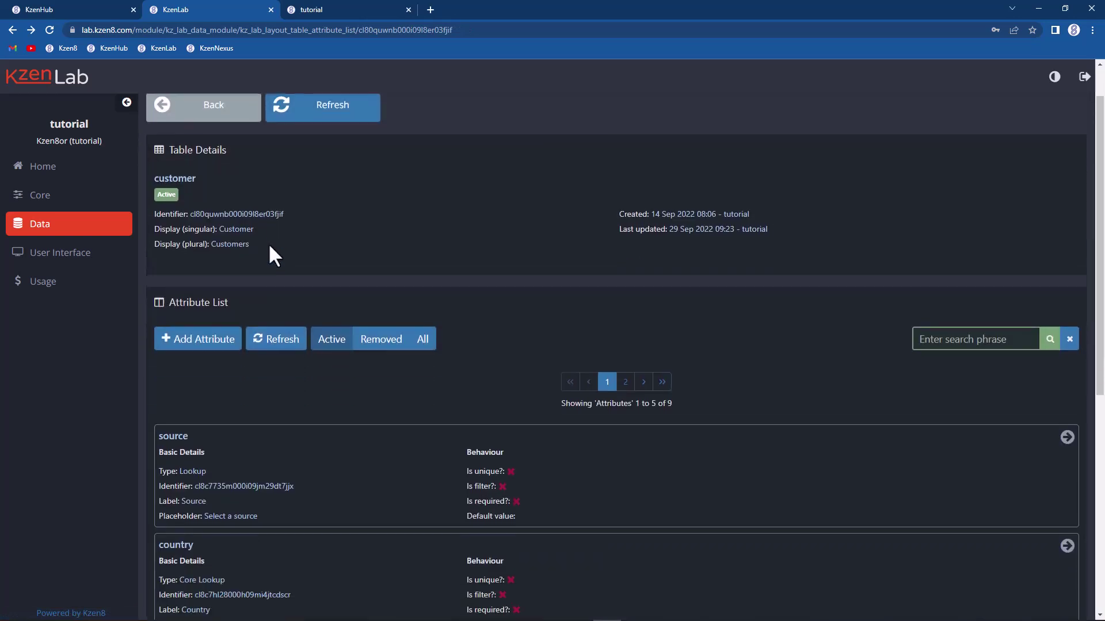
scroll(269, 253, "down", 7)
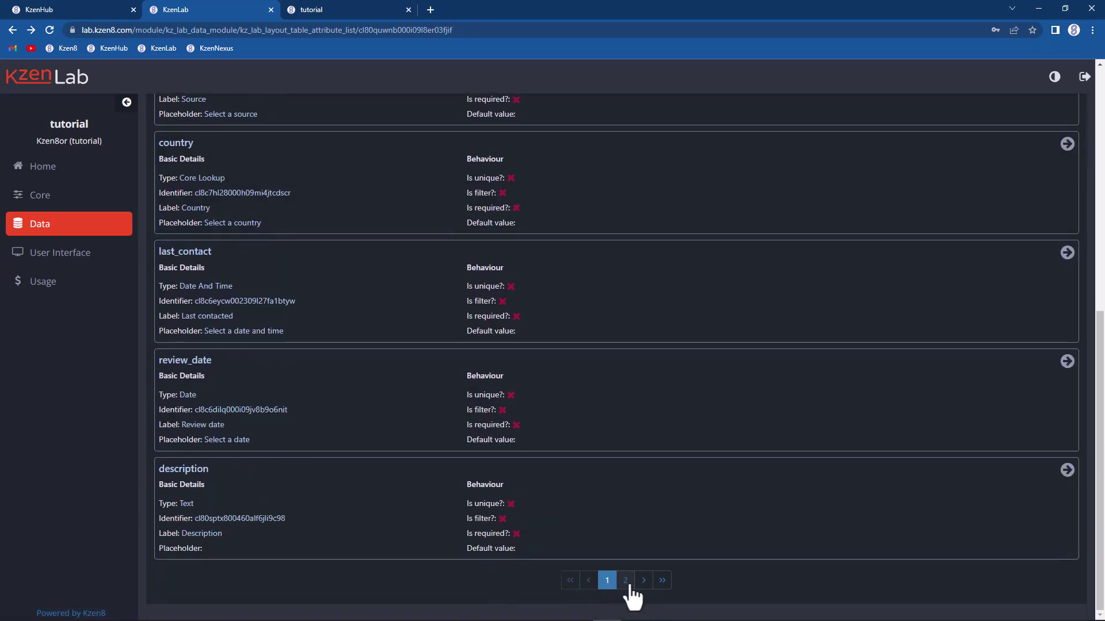
left_click(625, 580)
left_click(326, 491)
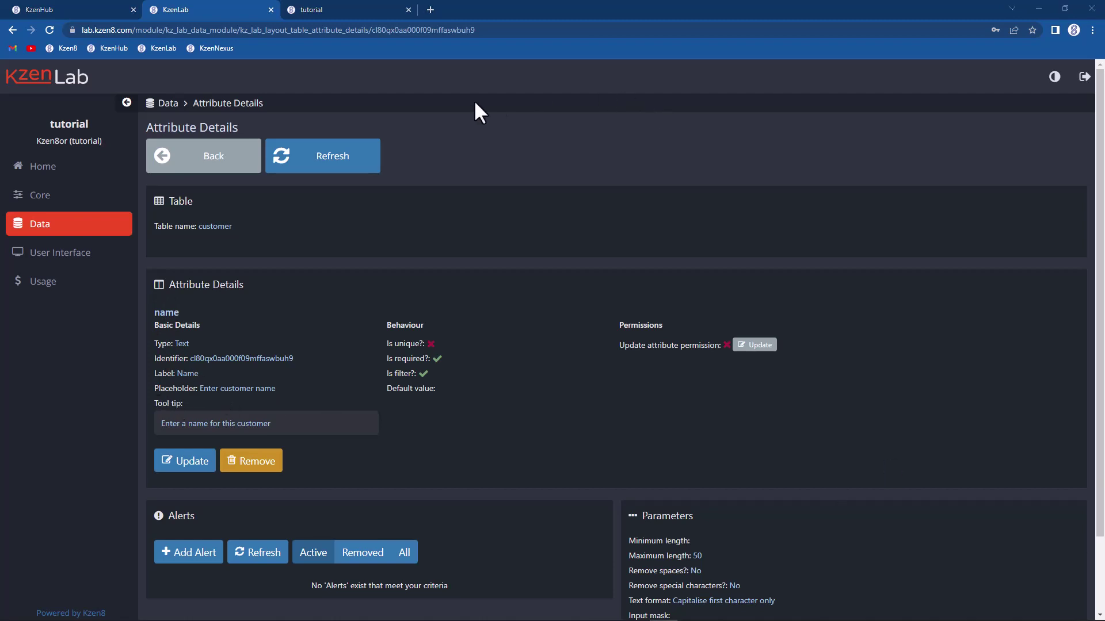
Step: Open the Add Customer form from All Customers in KzenNexus
left_click(316, 12)
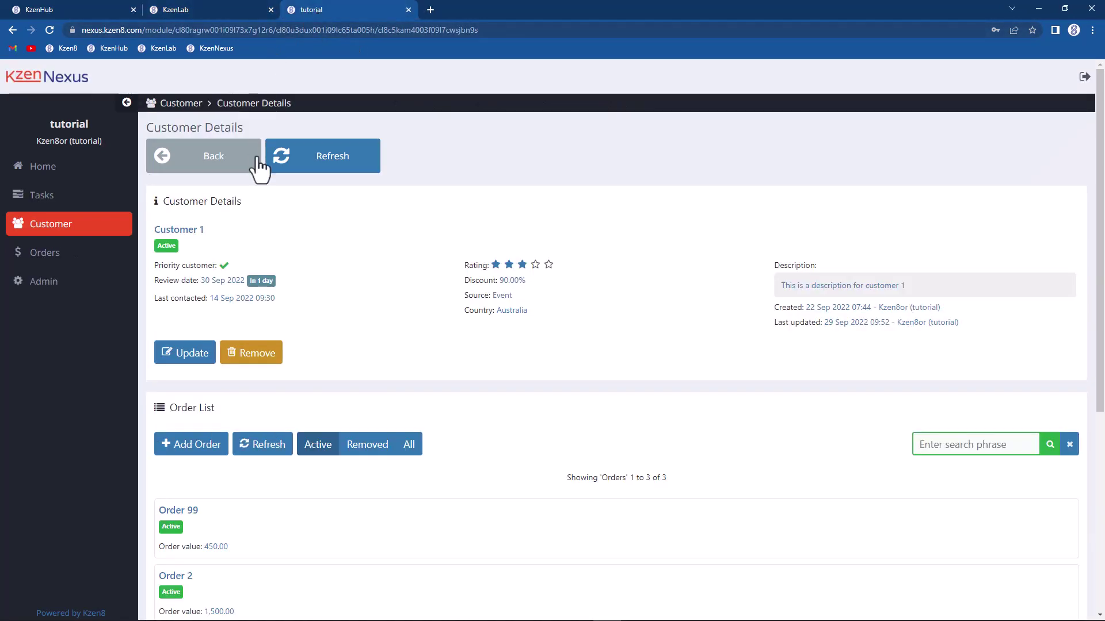
left_click(61, 228)
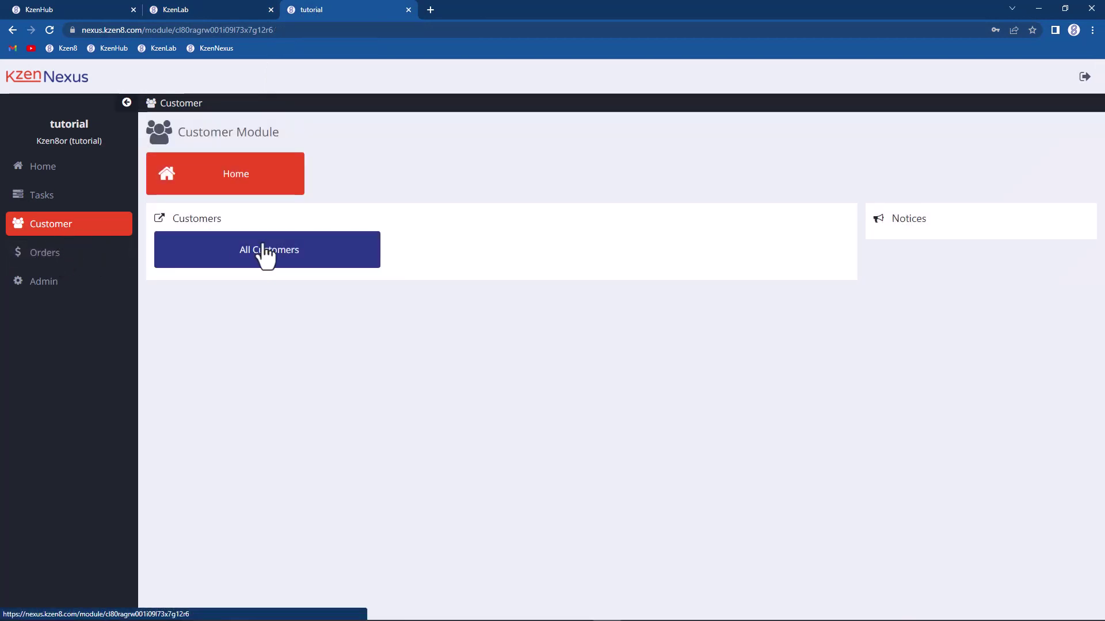
left_click(265, 248)
left_click(199, 242)
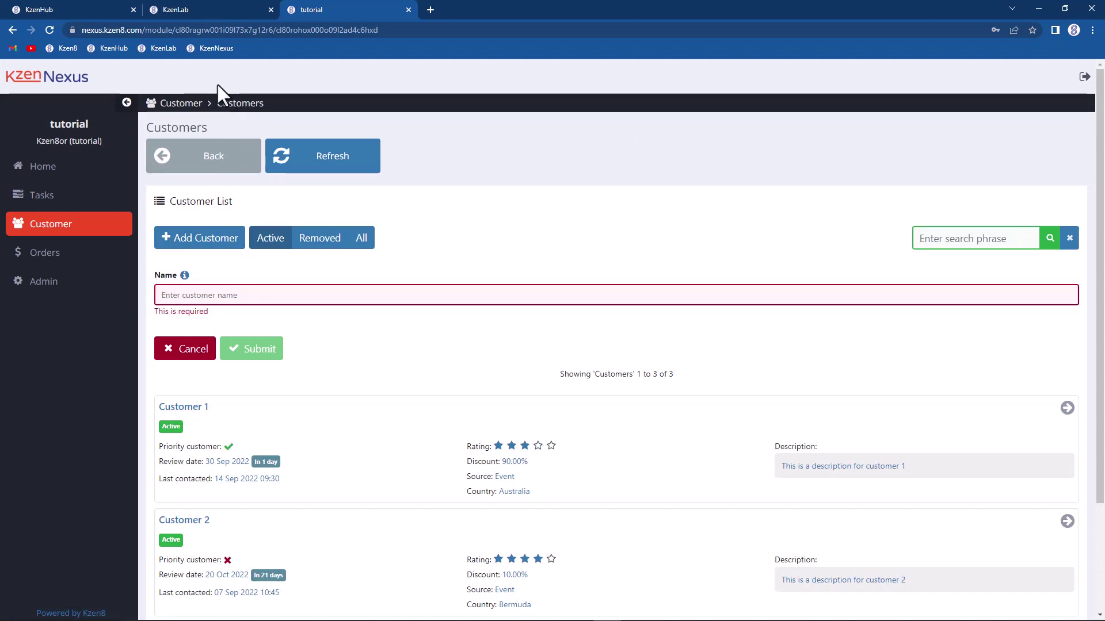
Step: Compare the name attribute's label Name with the form's Name field and its tool tip
left_click(197, 10)
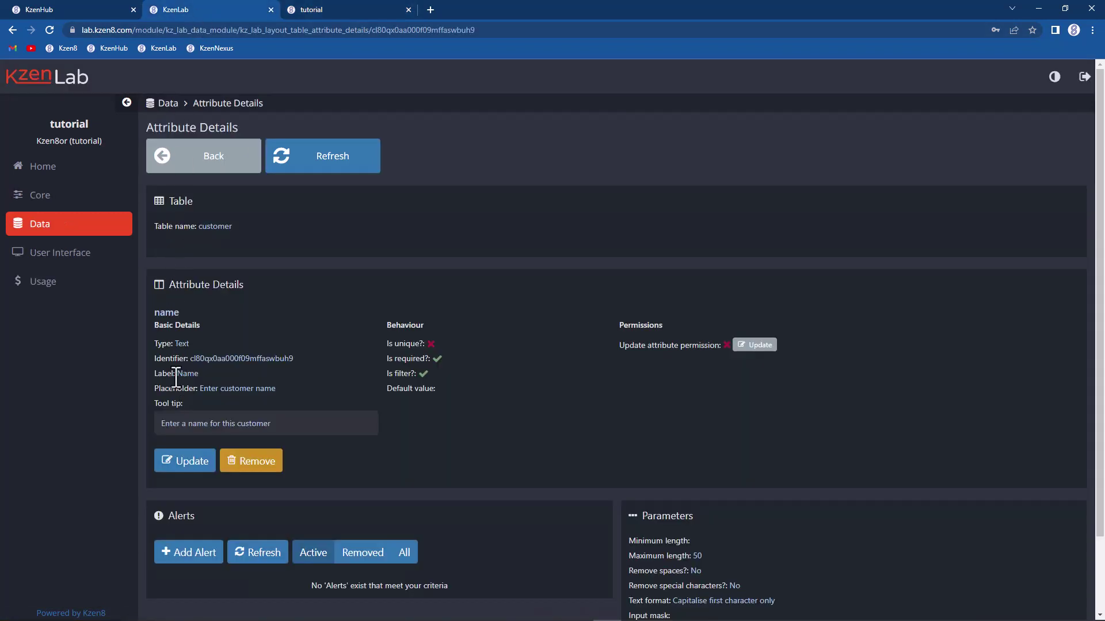
left_click_drag(176, 374, 211, 375)
left_click(360, 8)
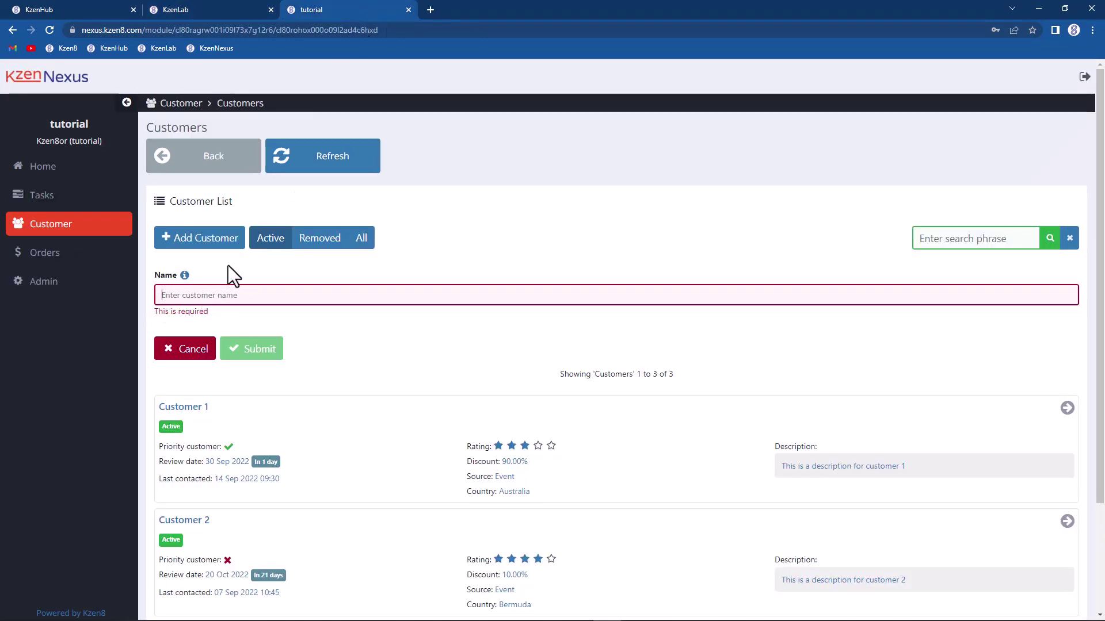
left_click(187, 11)
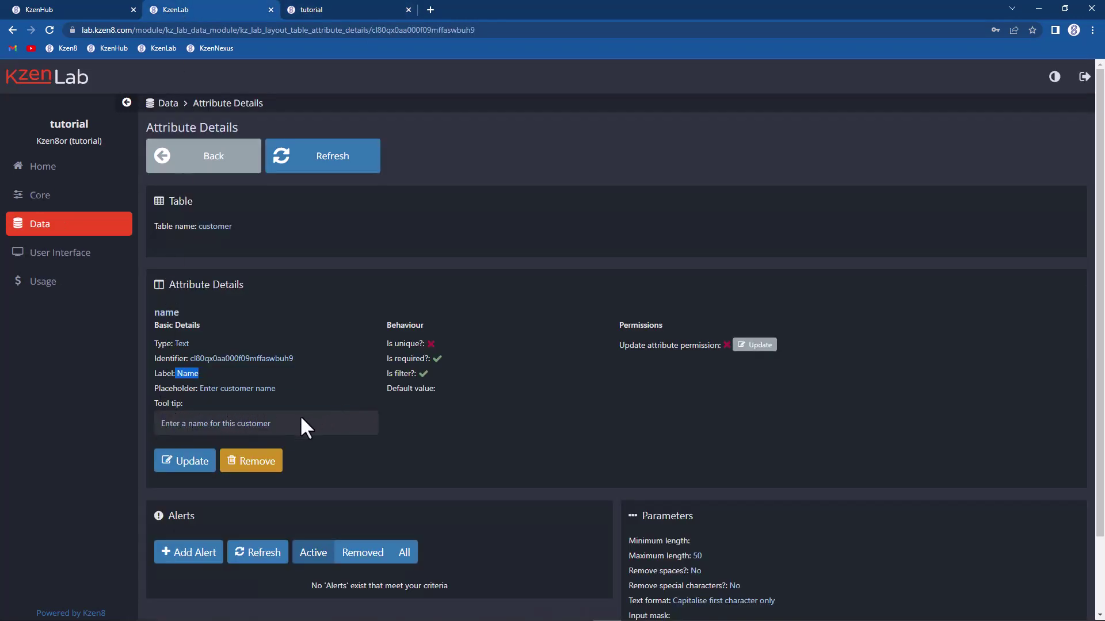
left_click(332, 12)
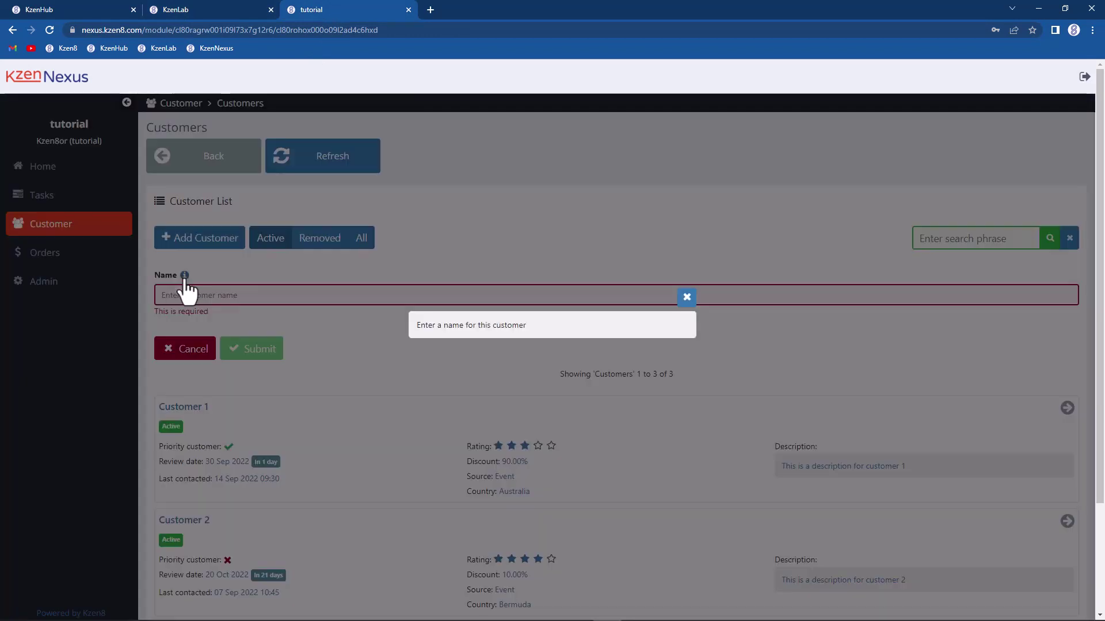
left_click(185, 276)
left_click(687, 298)
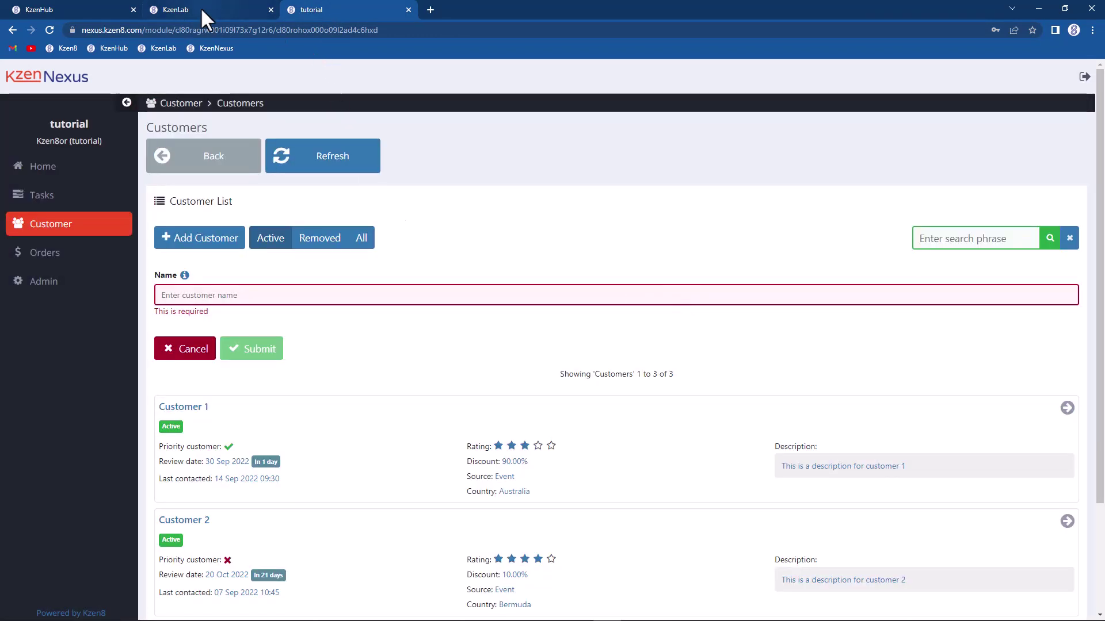
Step: Recheck the form's required Name field against the attribute's label and behaviour settings
mouse_move(200, 7)
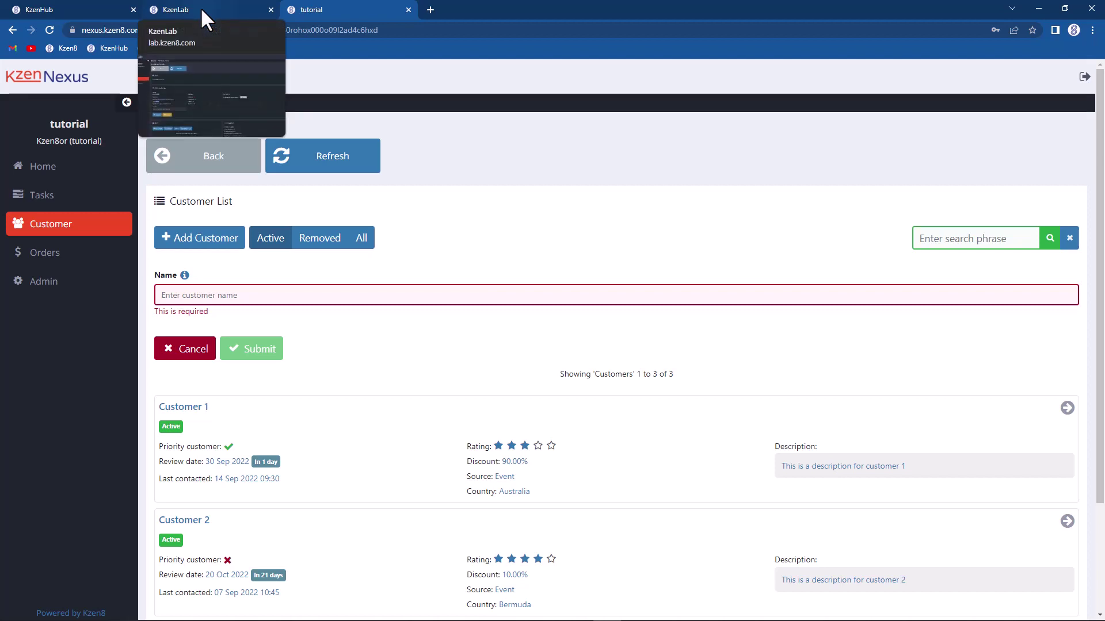
left_click(200, 7)
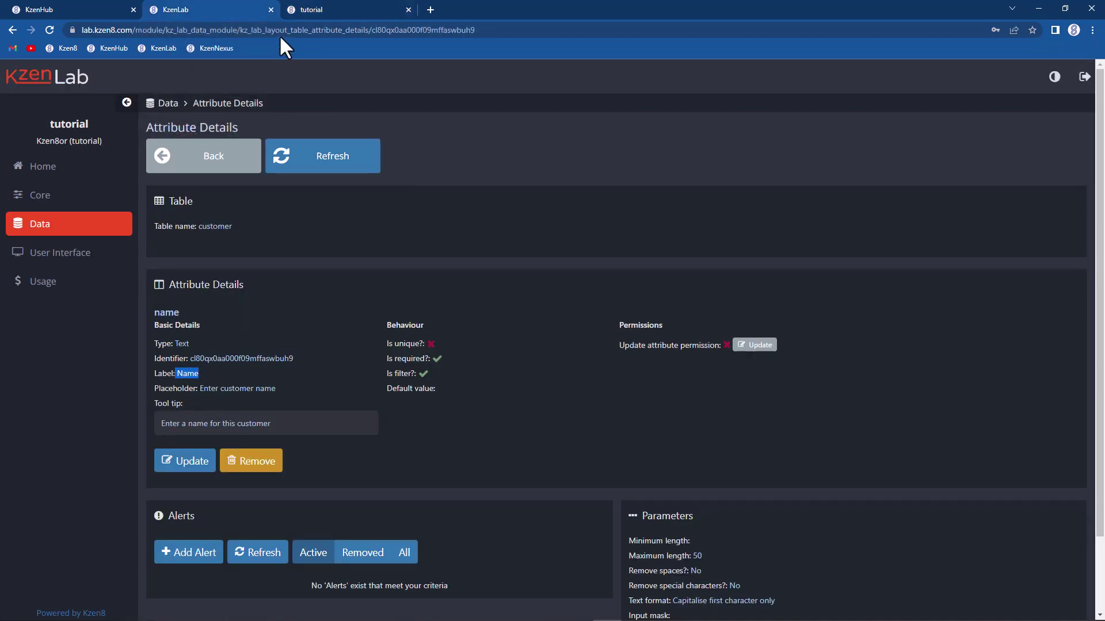
left_click(305, 10)
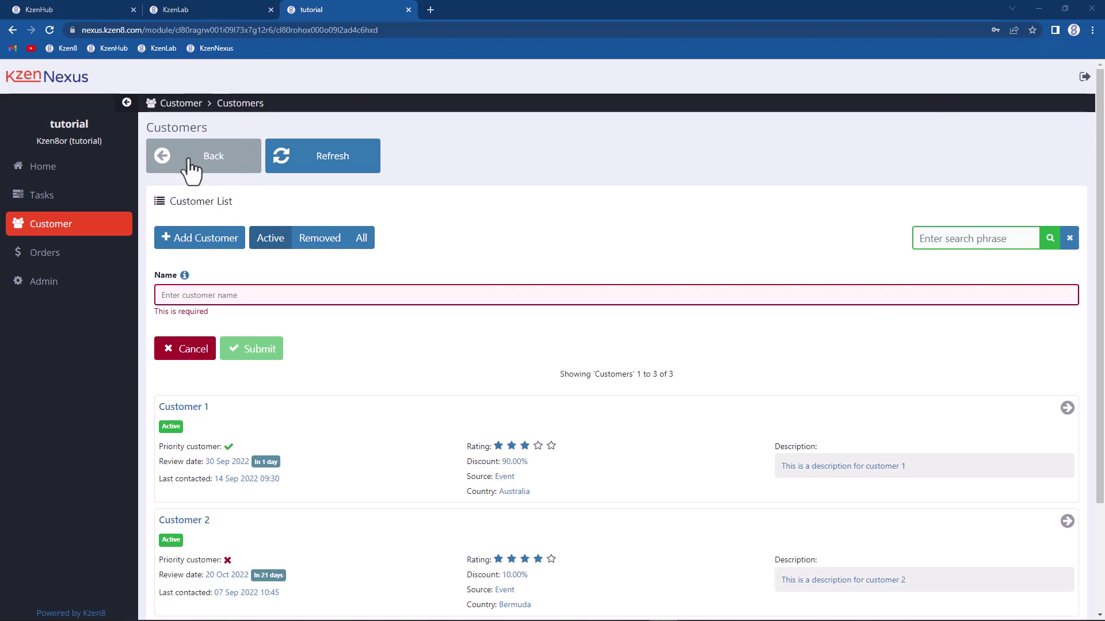
left_click(192, 5)
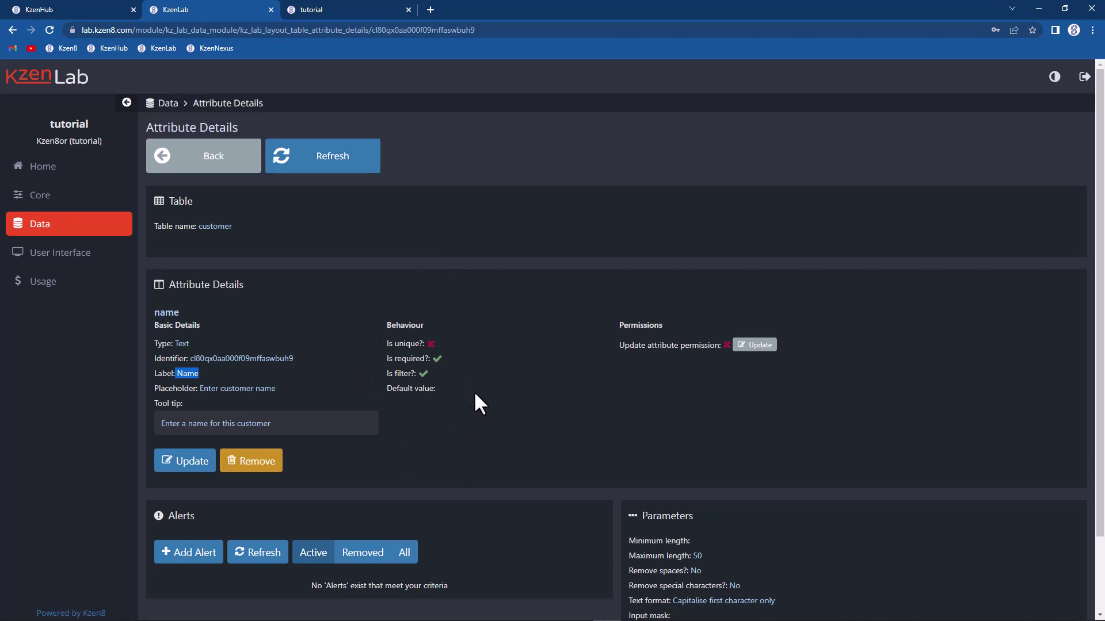
left_click(359, 6)
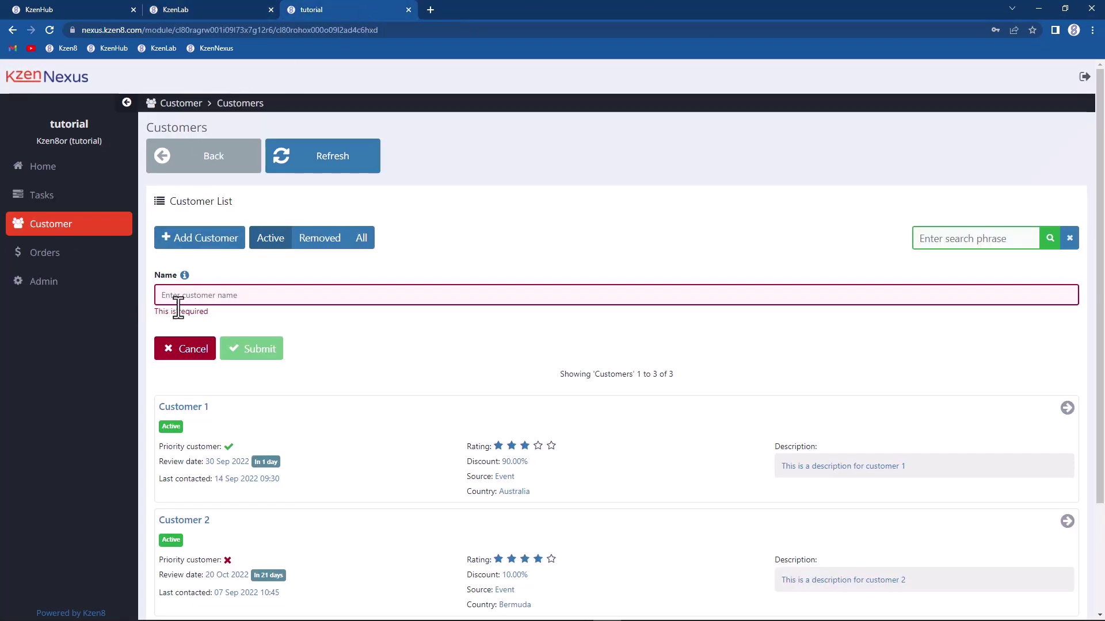
left_click(223, 8)
left_click_drag(379, 353, 434, 357)
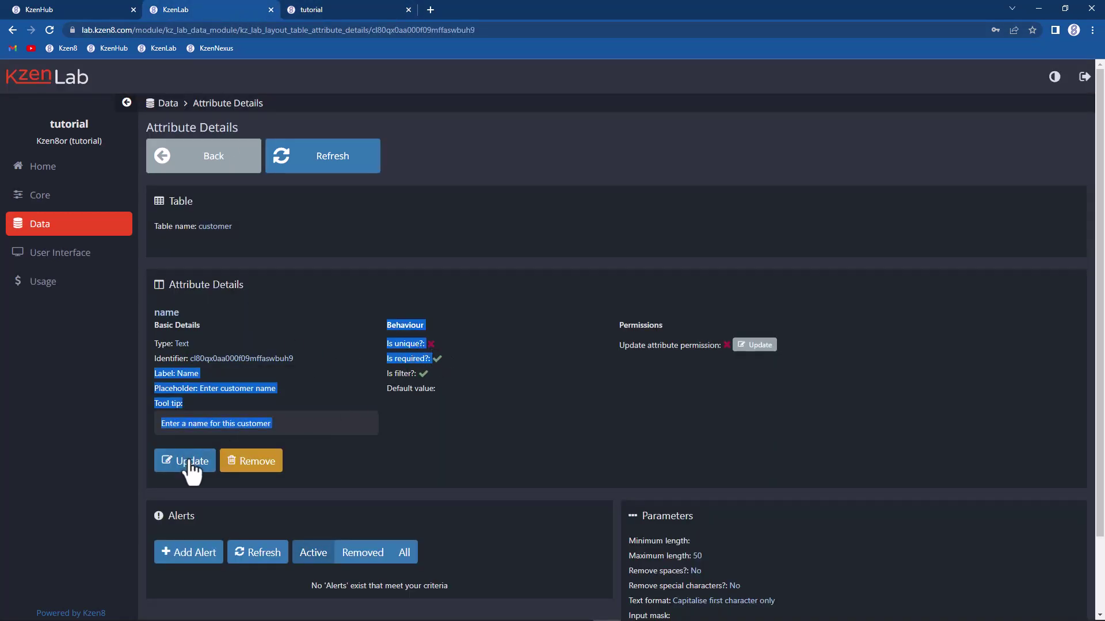
Step: Set the name attribute's Is required? option to No and submit
left_click(168, 462)
left_click(503, 431)
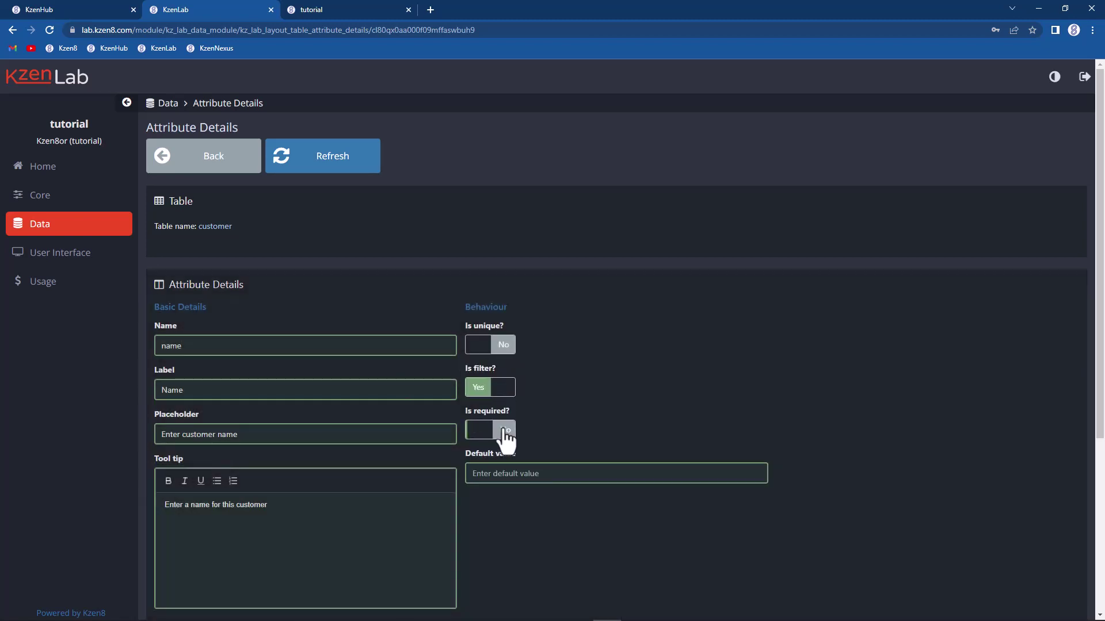
scroll(439, 389, "down", 2)
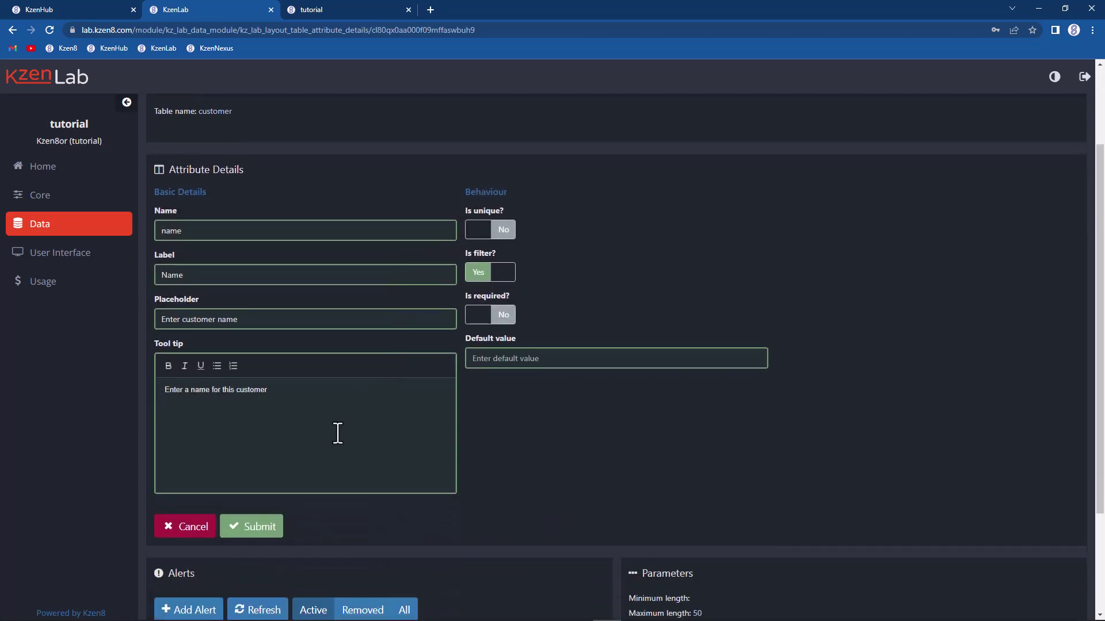
left_click(253, 524)
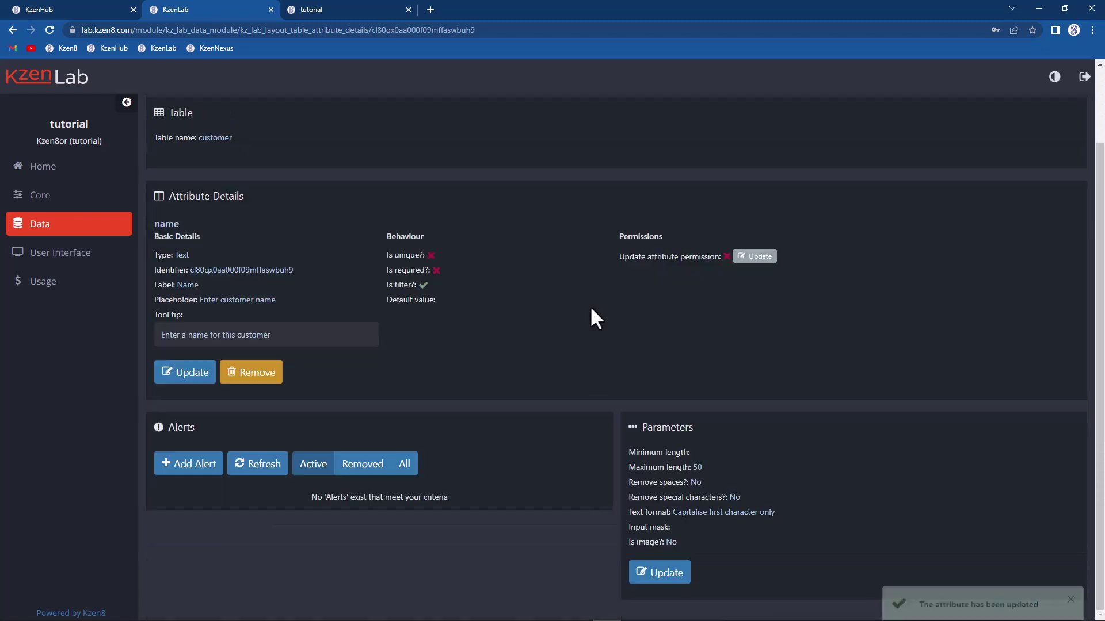
Step: Refresh KzenNexus and open a new-customer form to confirm Name is optional
left_click(326, 9)
left_click(296, 166)
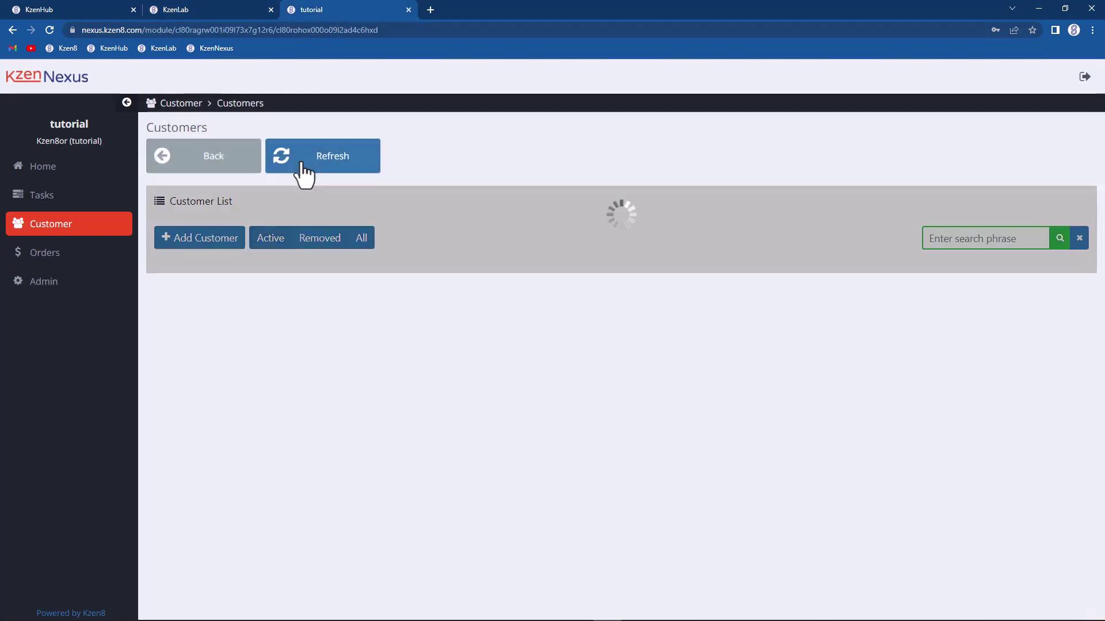
left_click(207, 242)
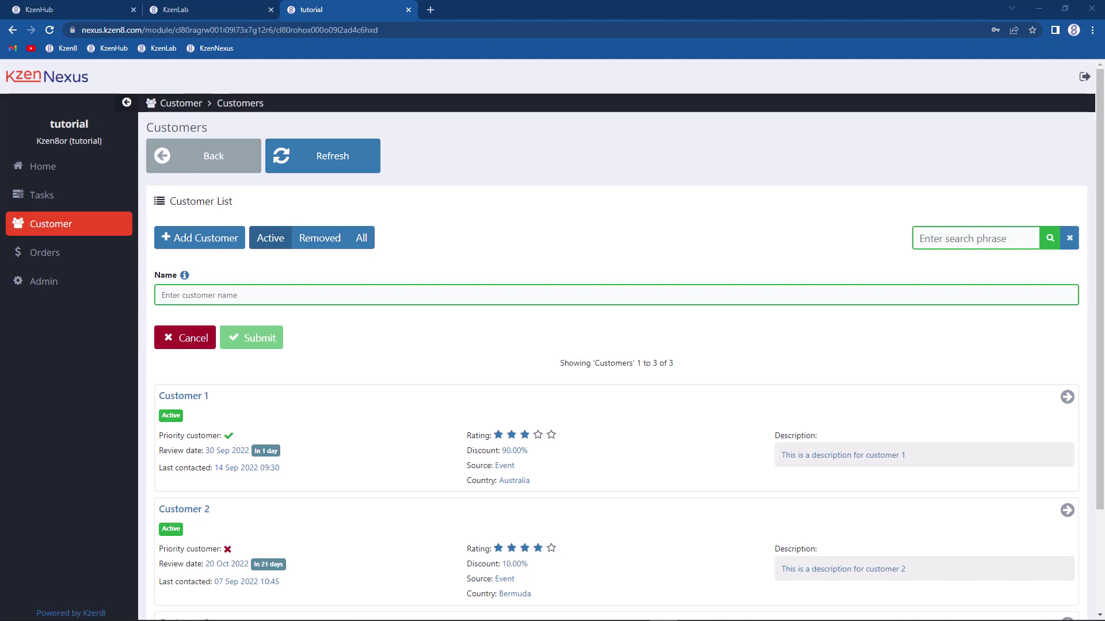
left_click(192, 12)
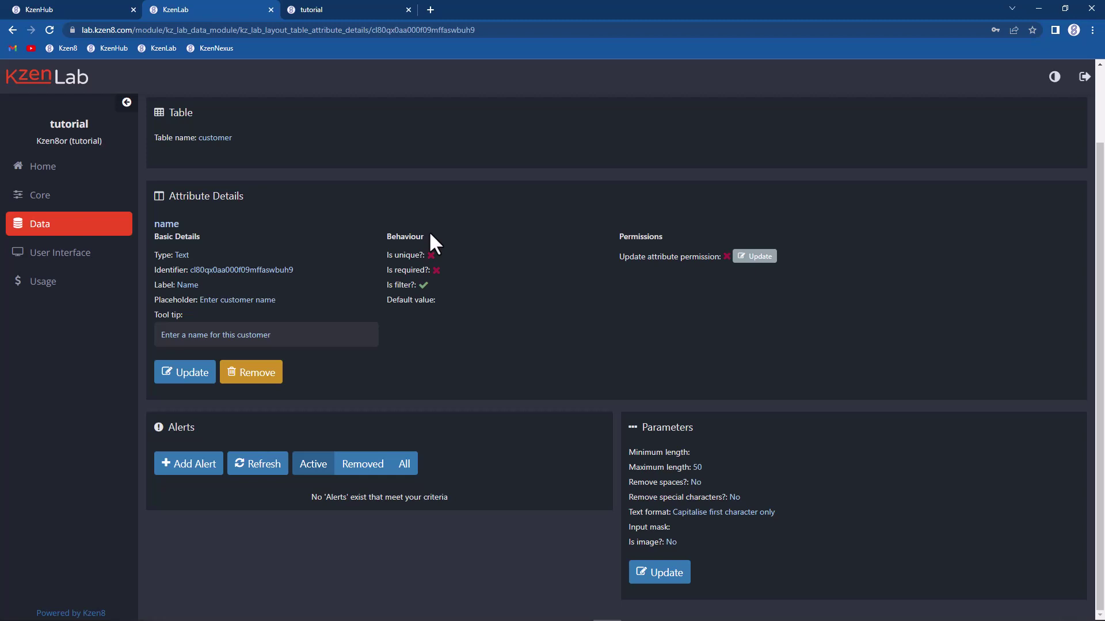
Step: Make the name attribute unique with the message 'A customer with that name already exists' and save
left_click(191, 375)
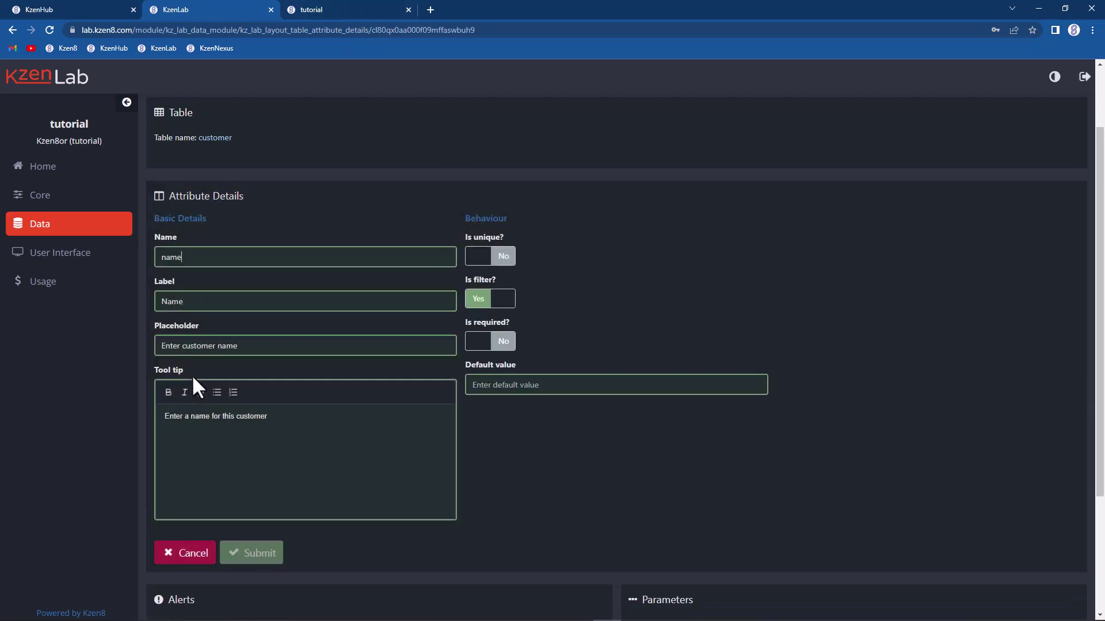
left_click(509, 259)
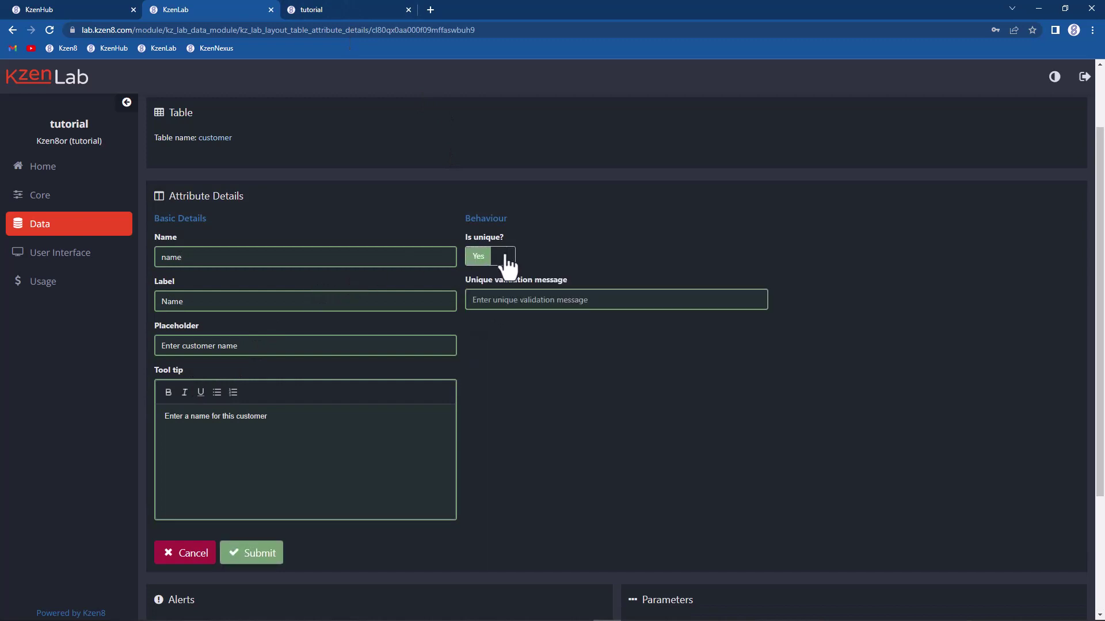
left_click(488, 298)
type("A customer with that namer")
key("BackSpace")
type("already ecists")
key("Left")
key("Left")
key("BackSpace")
type("x")
left_click(261, 563)
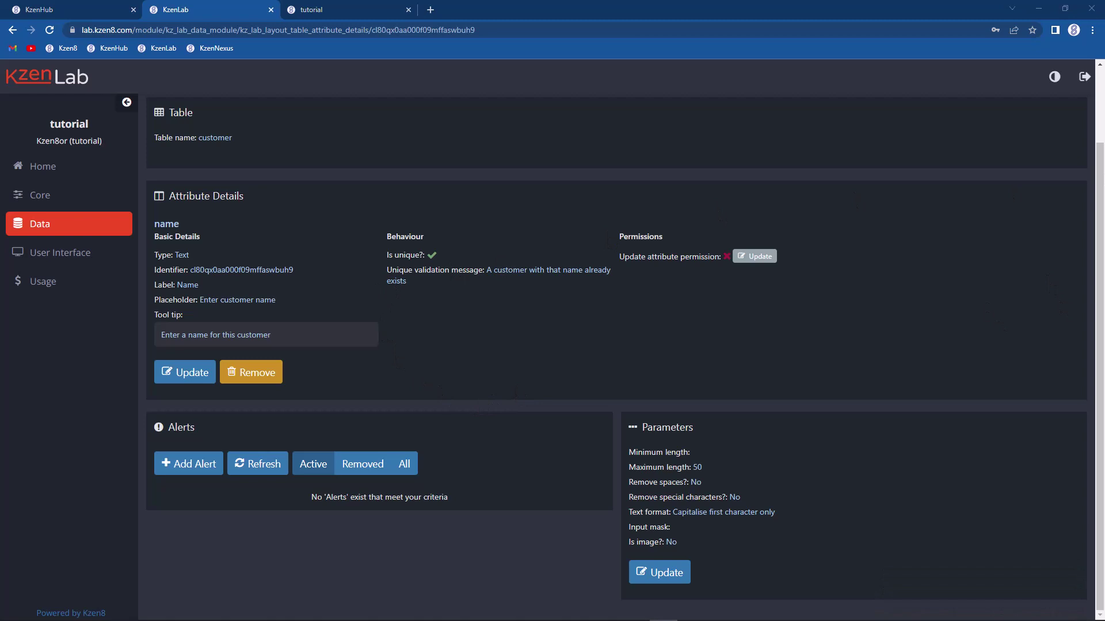
scroll(562, 426, "up", 2)
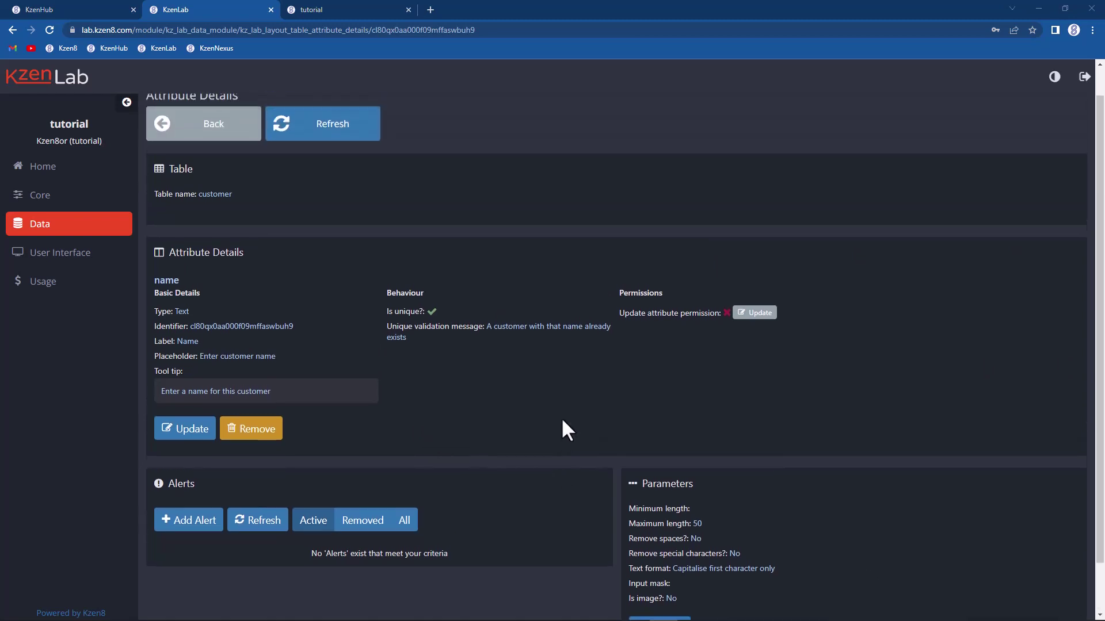
Step: Sync the customer table in KzenLab and refresh its details to confirm the sync
left_click(193, 153)
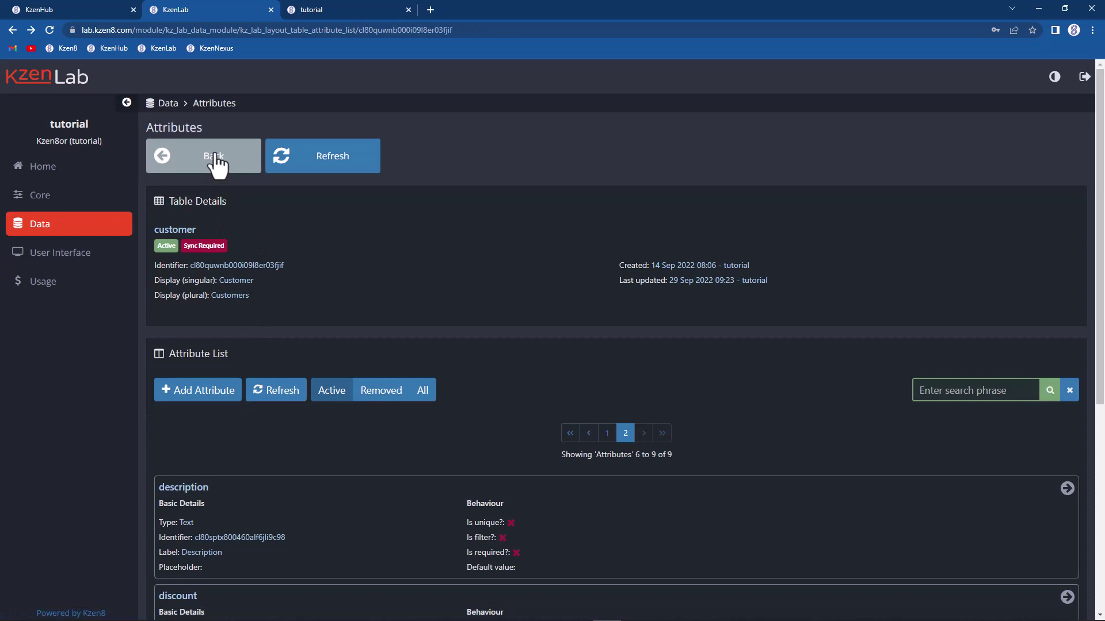
left_click(214, 155)
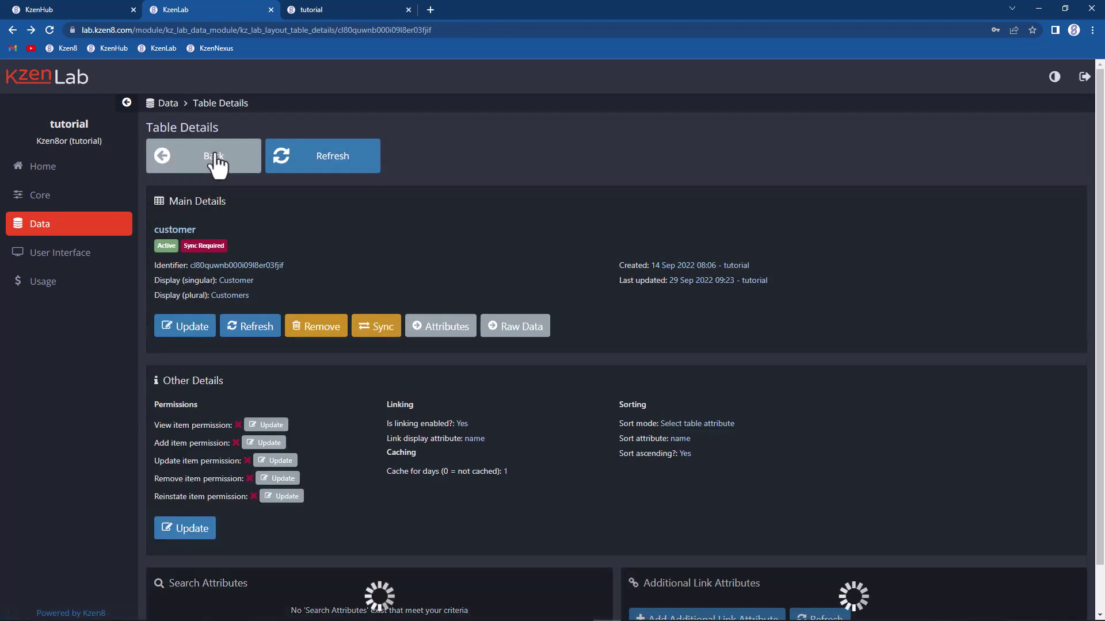
left_click(373, 325)
left_click(525, 405)
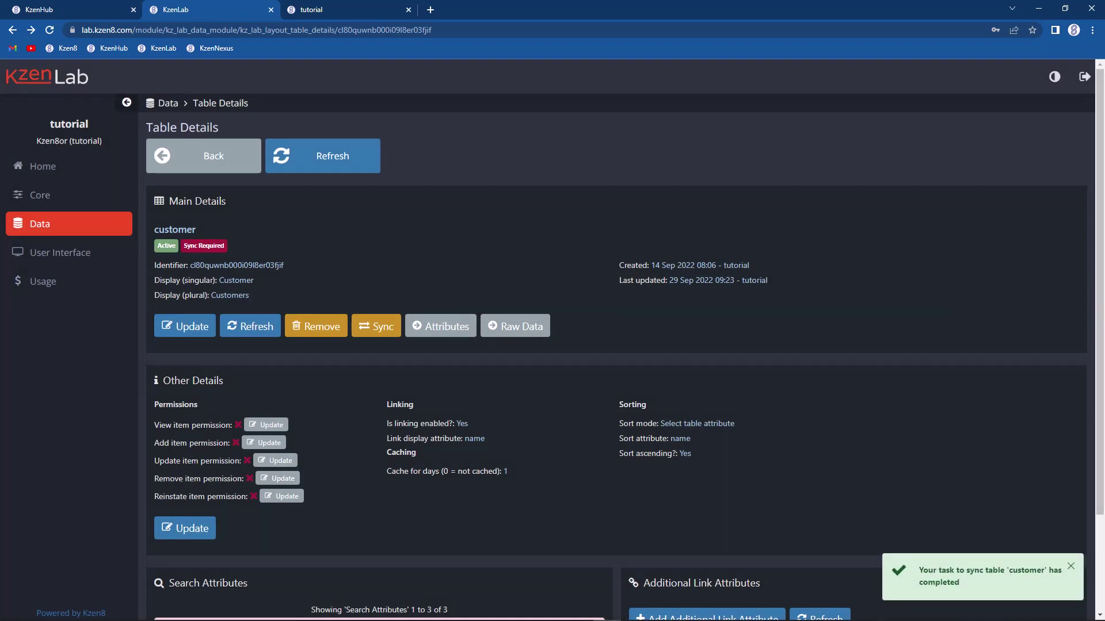
left_click(247, 327)
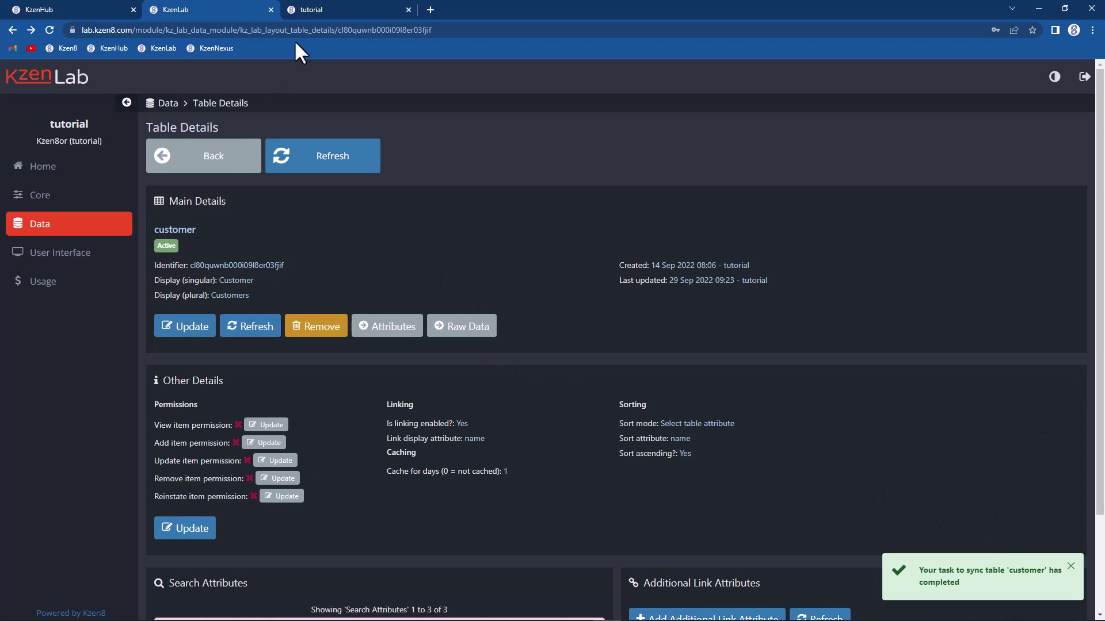
Step: Refresh KzenNexus's customer list and start a new customer form
left_click(308, 8)
left_click(320, 167)
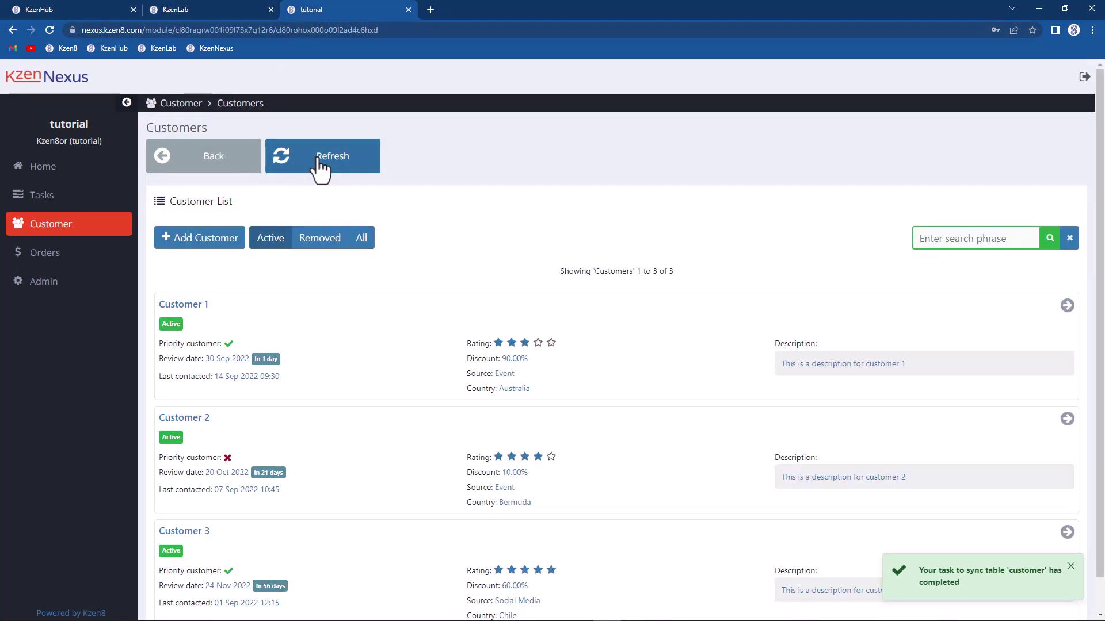
left_click(221, 240)
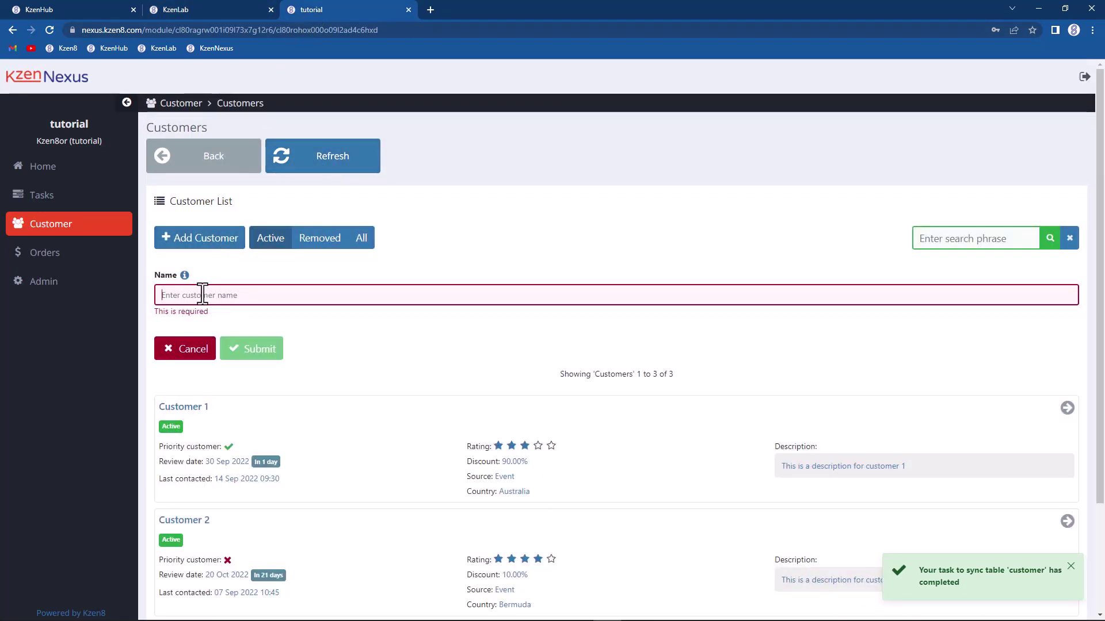
Step: Try adding a duplicate 'Customer 1', then create 'Customer 11' after the uniqueness error
type("Customer ")
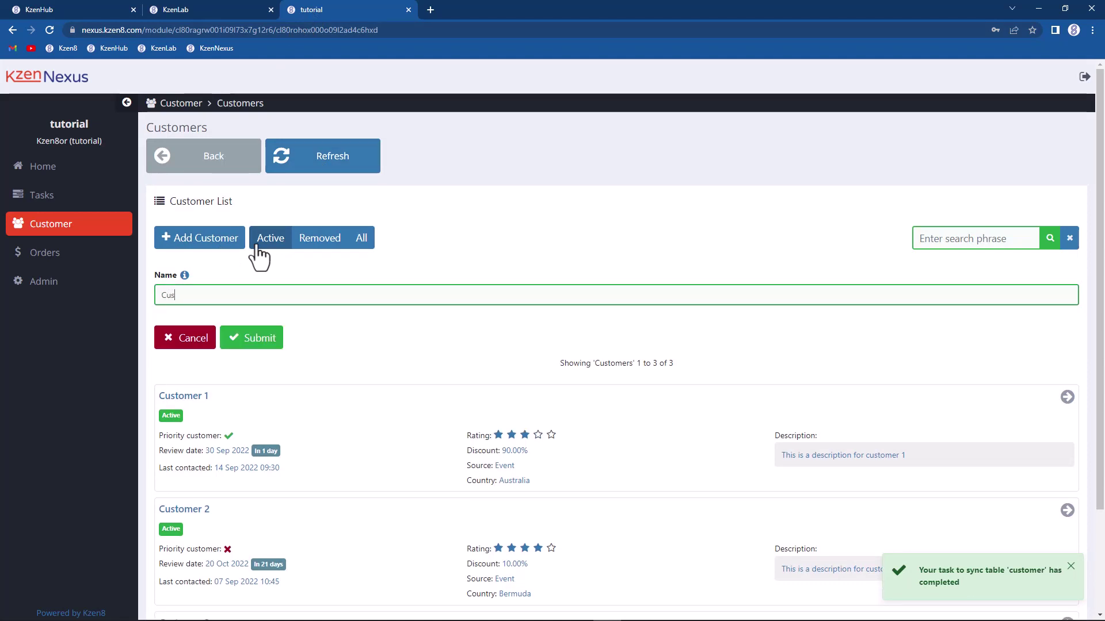
type("1")
left_click(245, 346)
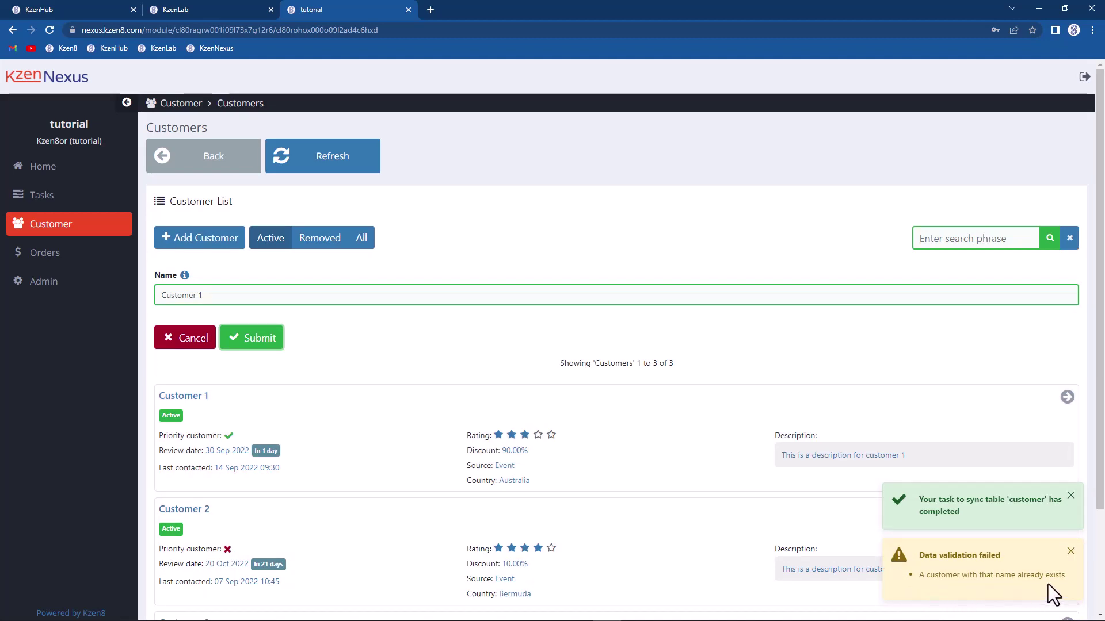
left_click(206, 294)
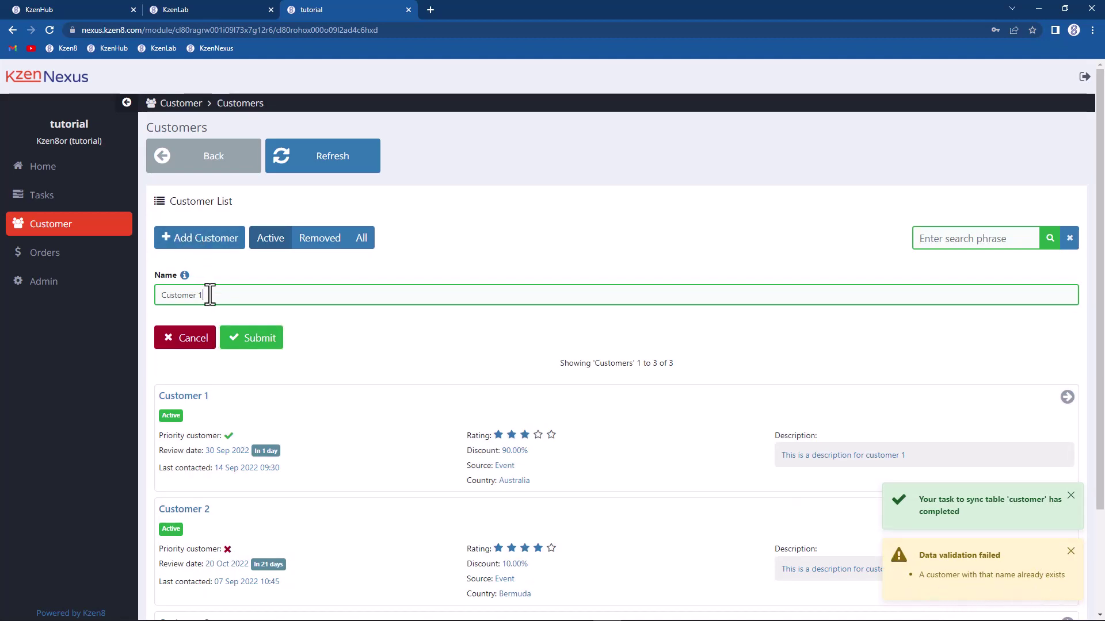
key("BackSpace")
type("11")
left_click(246, 337)
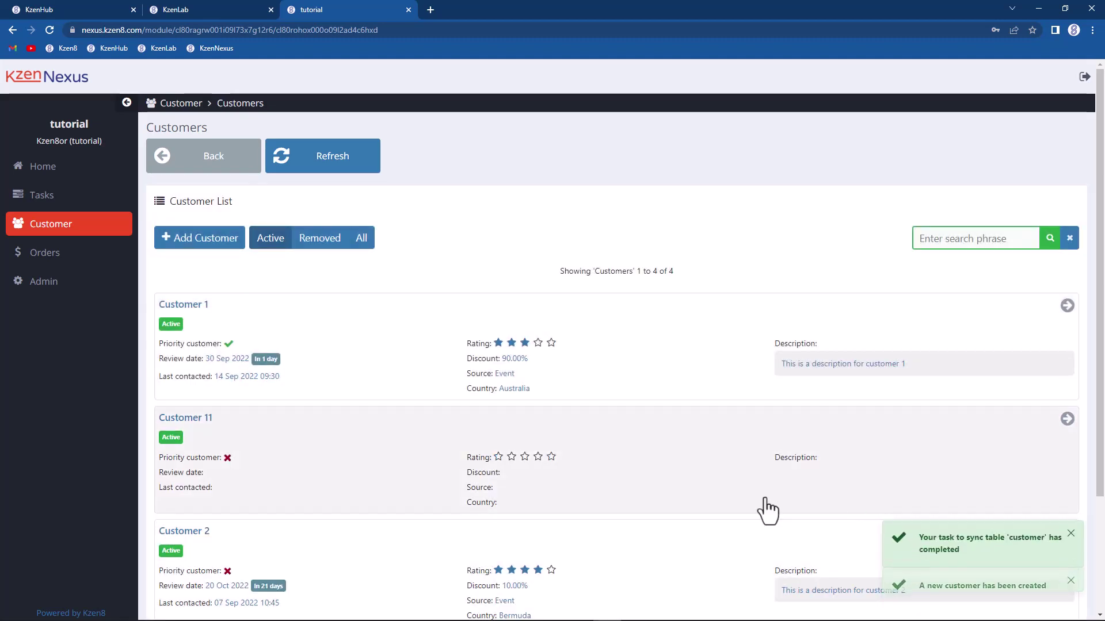
scroll(355, 424, "down", 3)
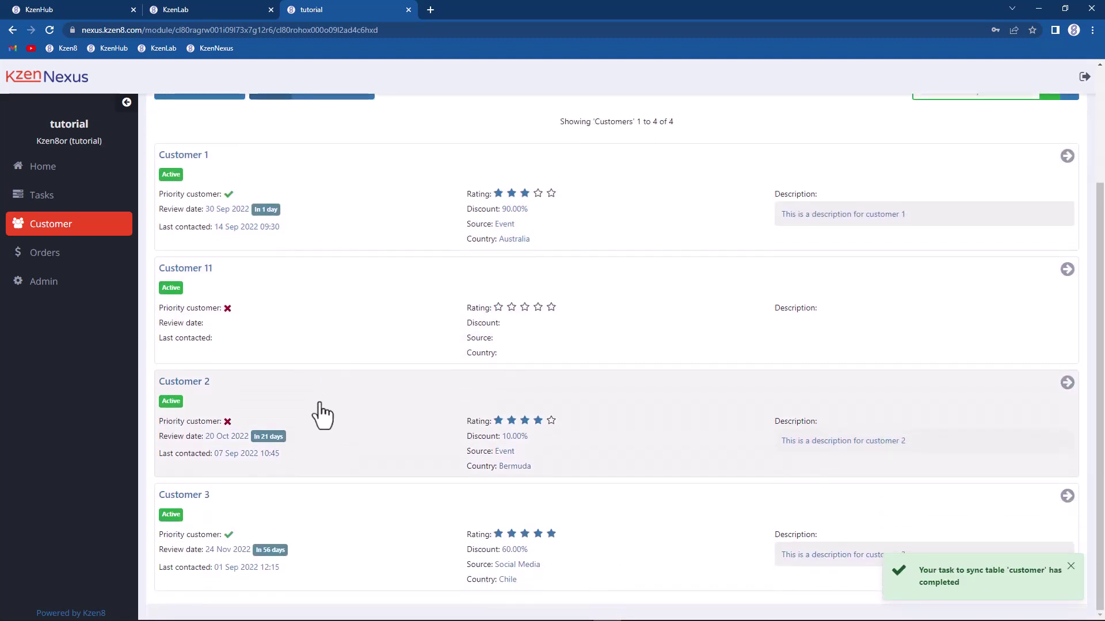
Step: Rename Customer 2 to the duplicate 'Customer 11', then save it as 'Customer 22' after the refusal
left_click(322, 415)
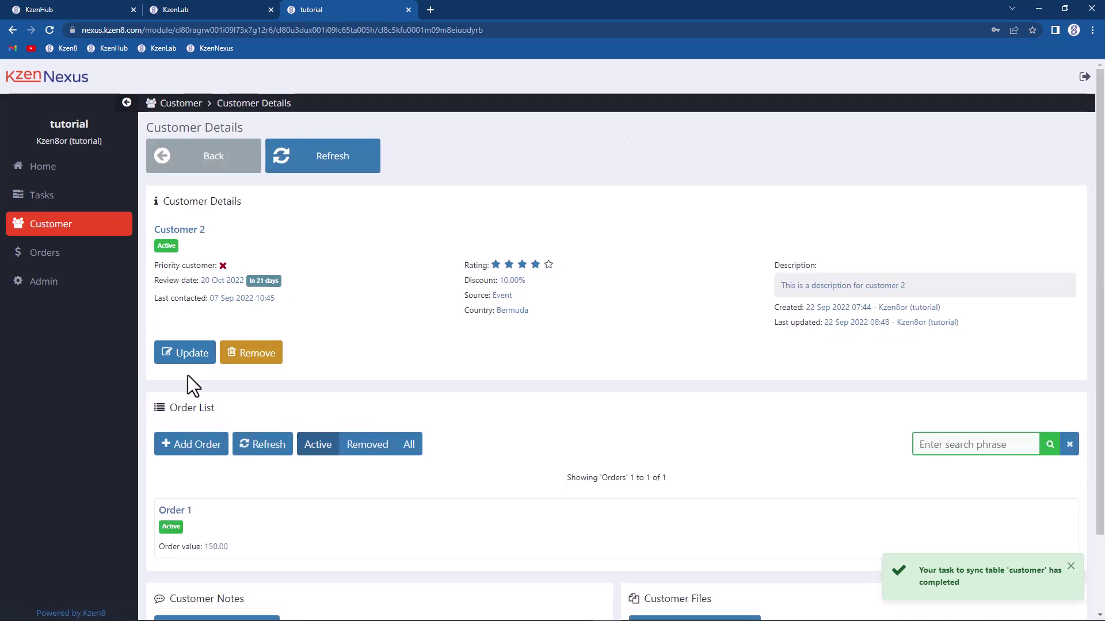
left_click(190, 352)
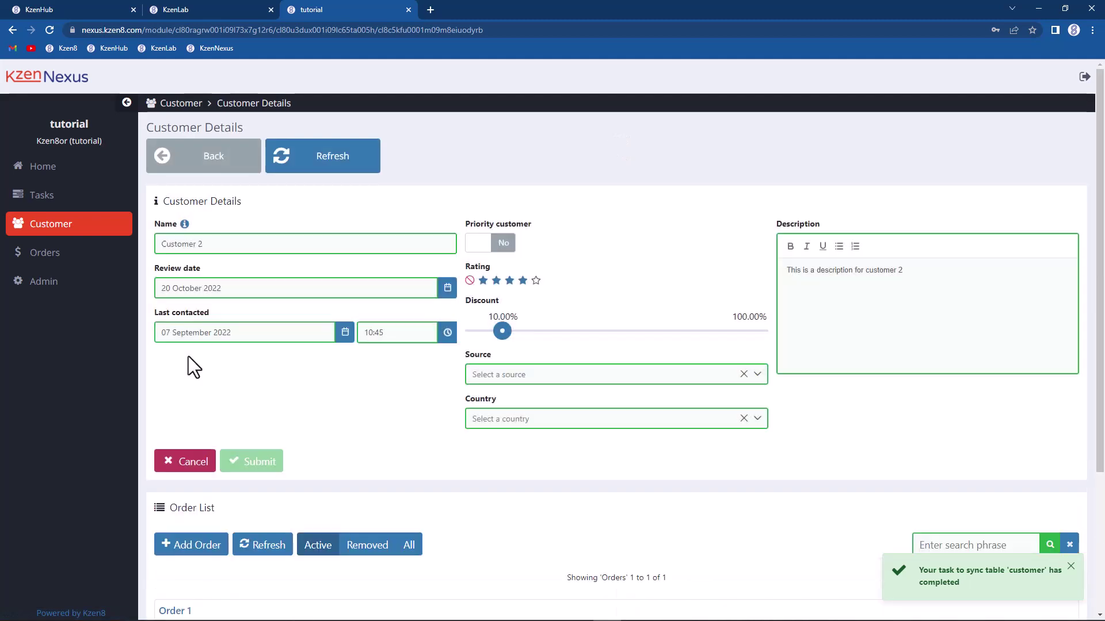
left_click(206, 247)
key("BackSpace")
type("1")
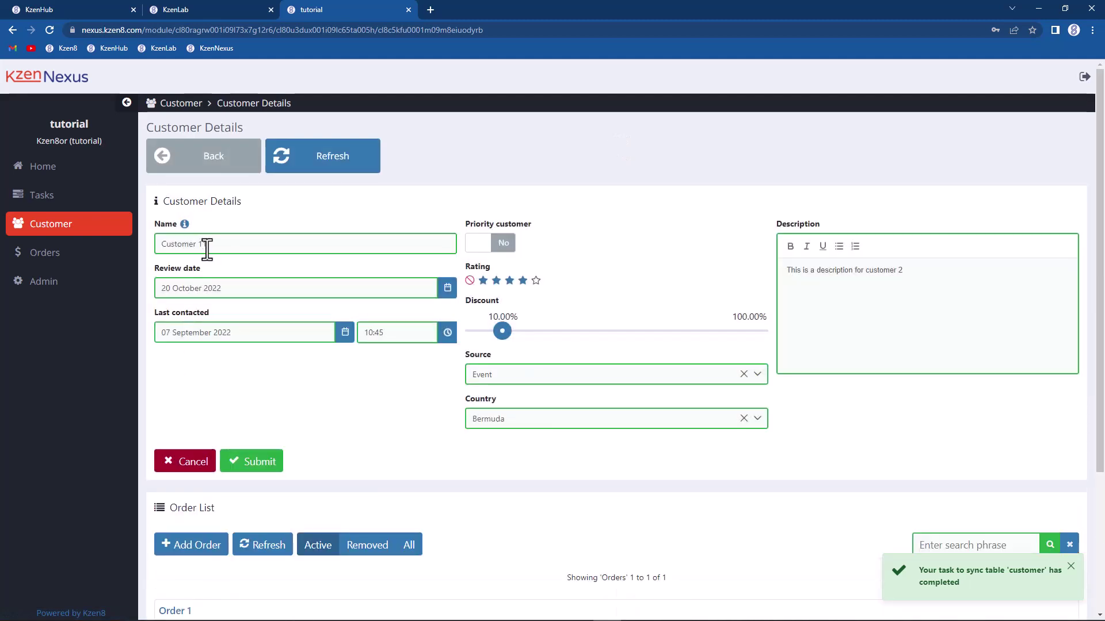
type("1")
left_click(260, 457)
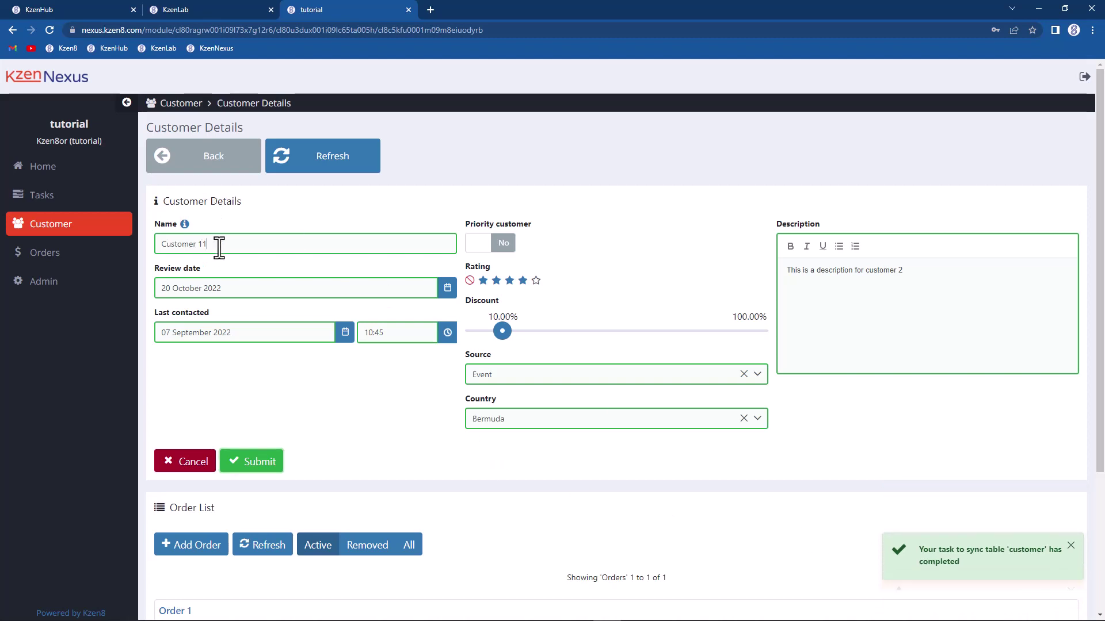
left_click_drag(217, 246, 199, 248)
type("22")
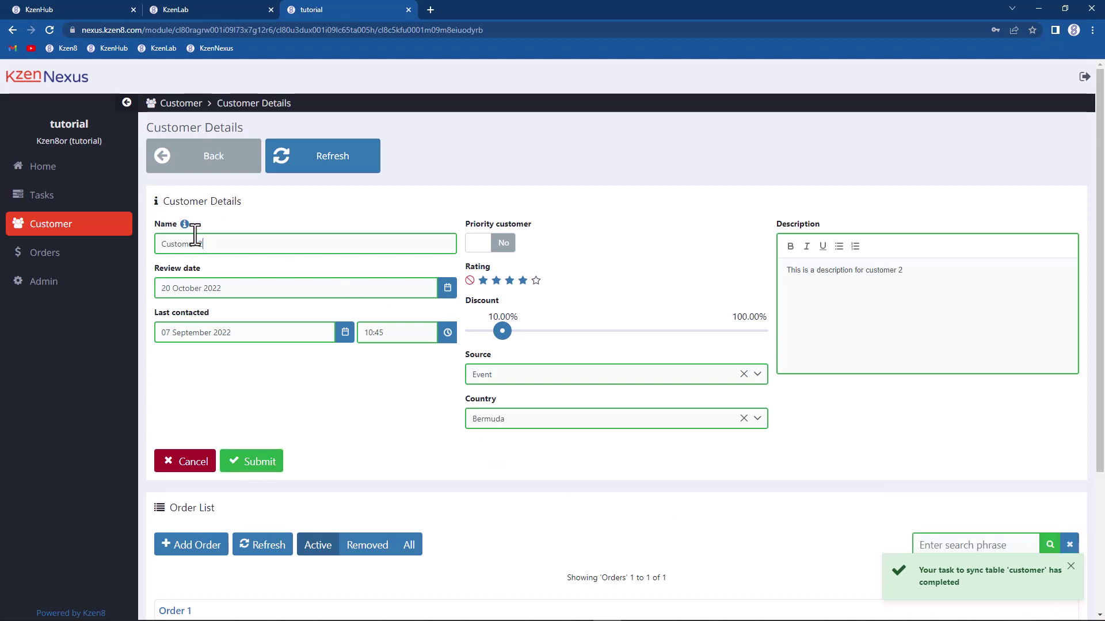
left_click(251, 464)
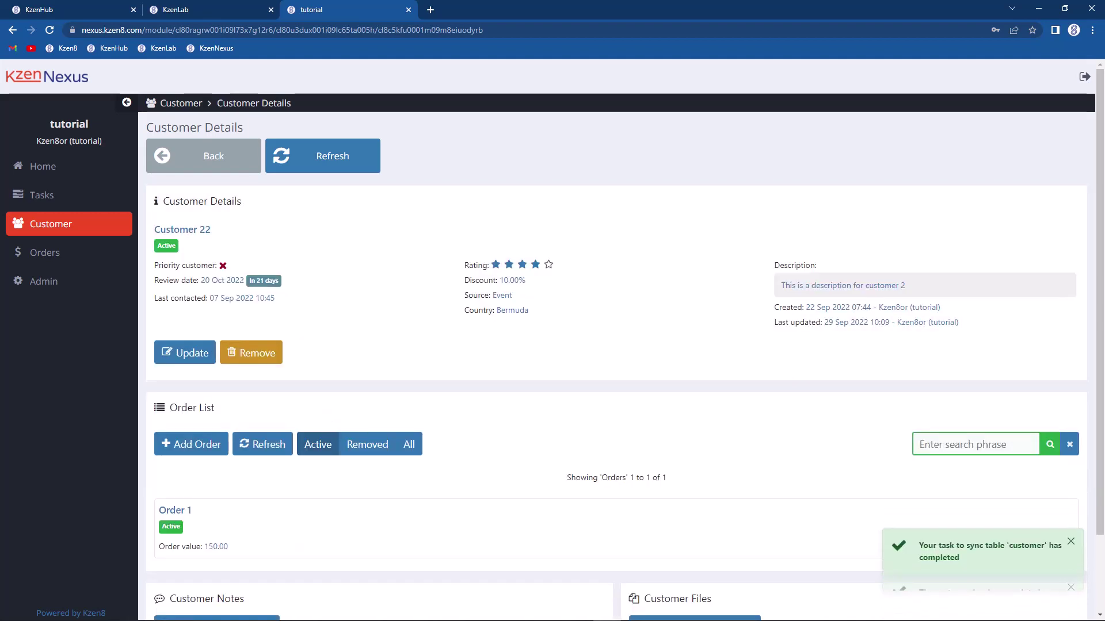
left_click(205, 8)
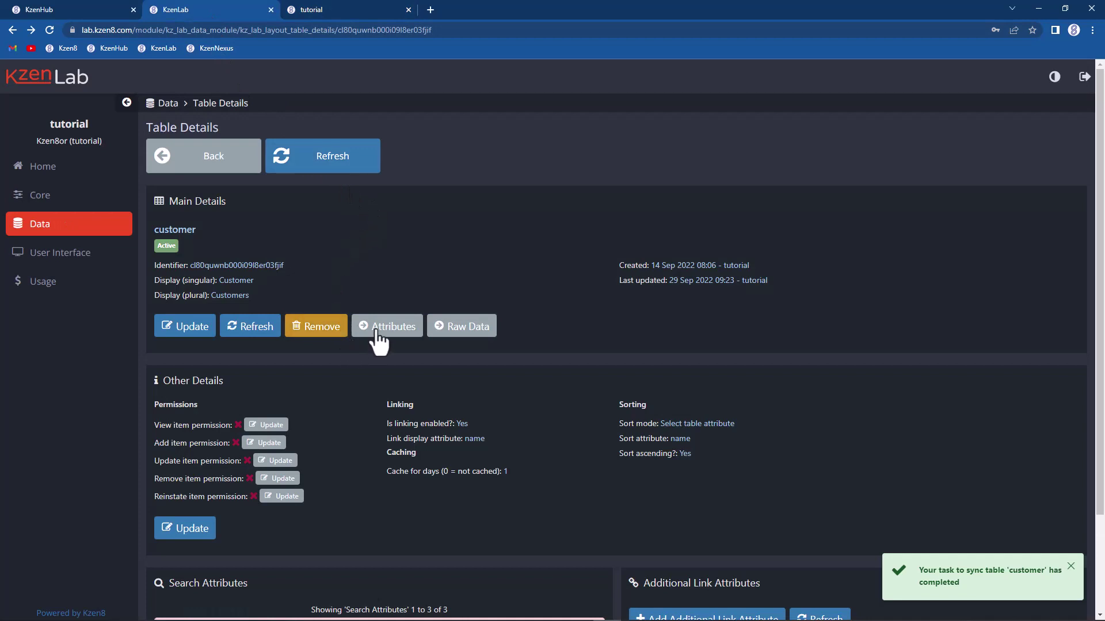
Step: Review the name attribute's Is unique? setting in KzenLab, then return to Customer 22 in KzenNexus
left_click(379, 331)
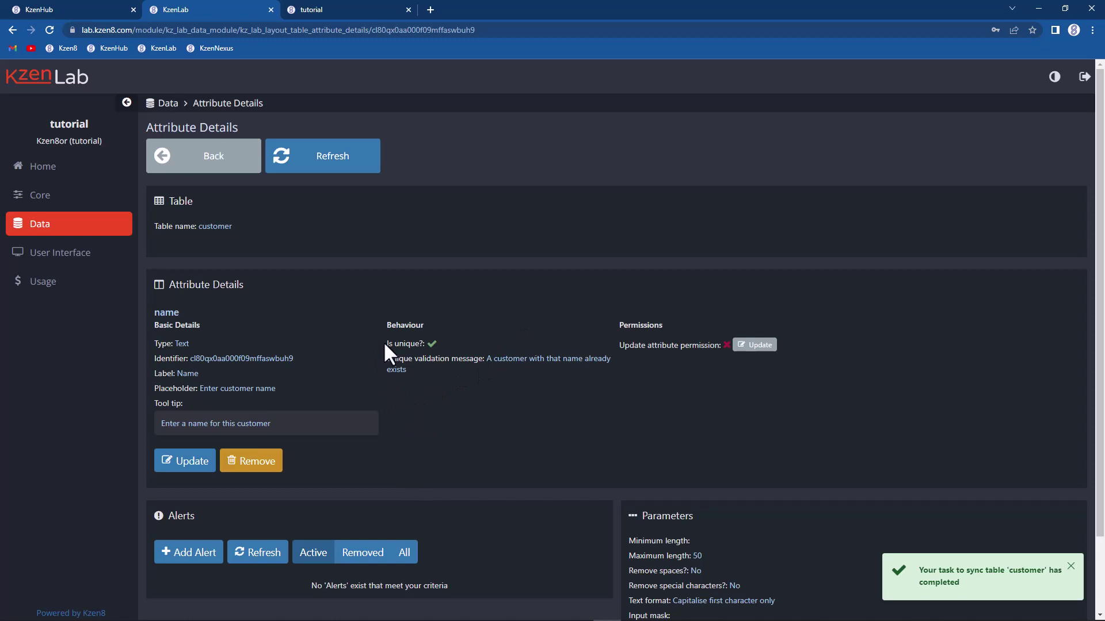
left_click_drag(384, 344, 427, 344)
left_click(323, 7)
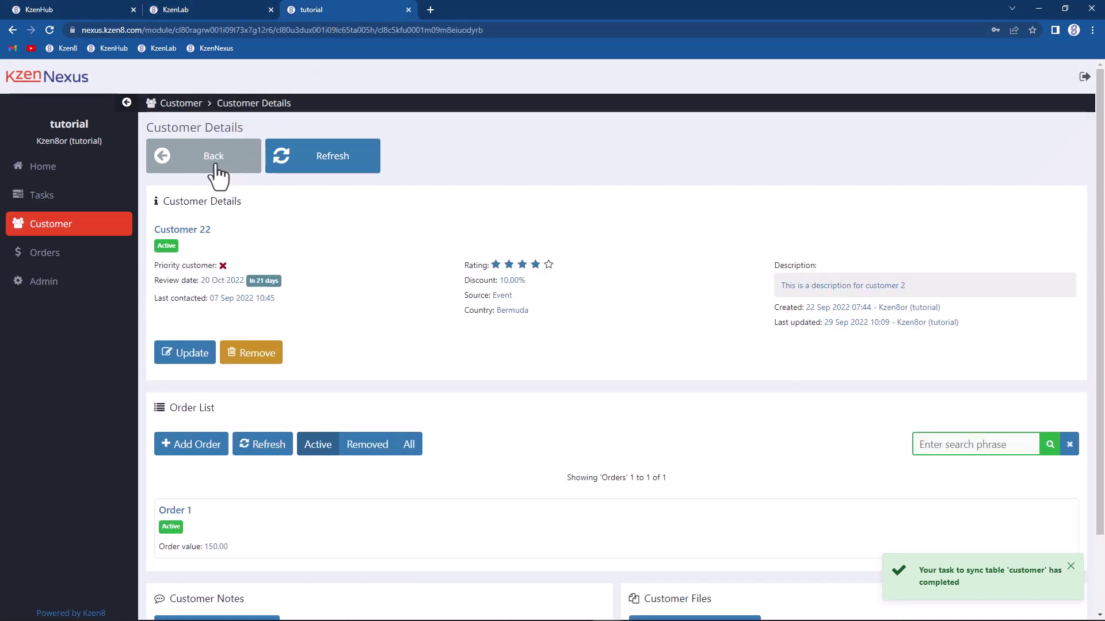
Step: Open an empty new-customer form from the Customers list, then return to KzenLab's name attribute
left_click(216, 168)
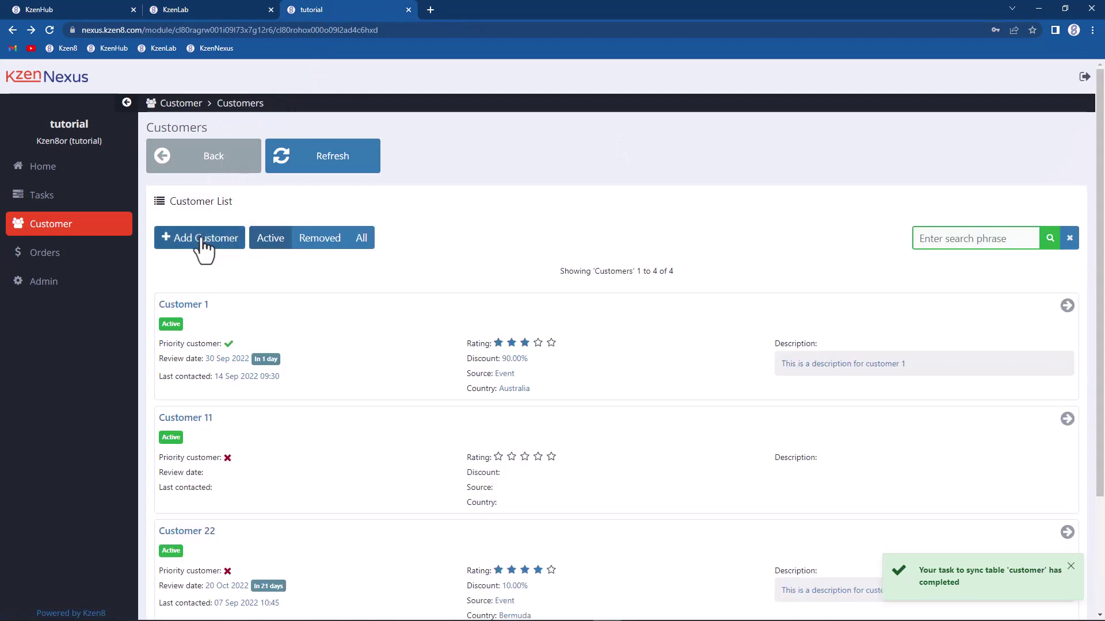
left_click(199, 237)
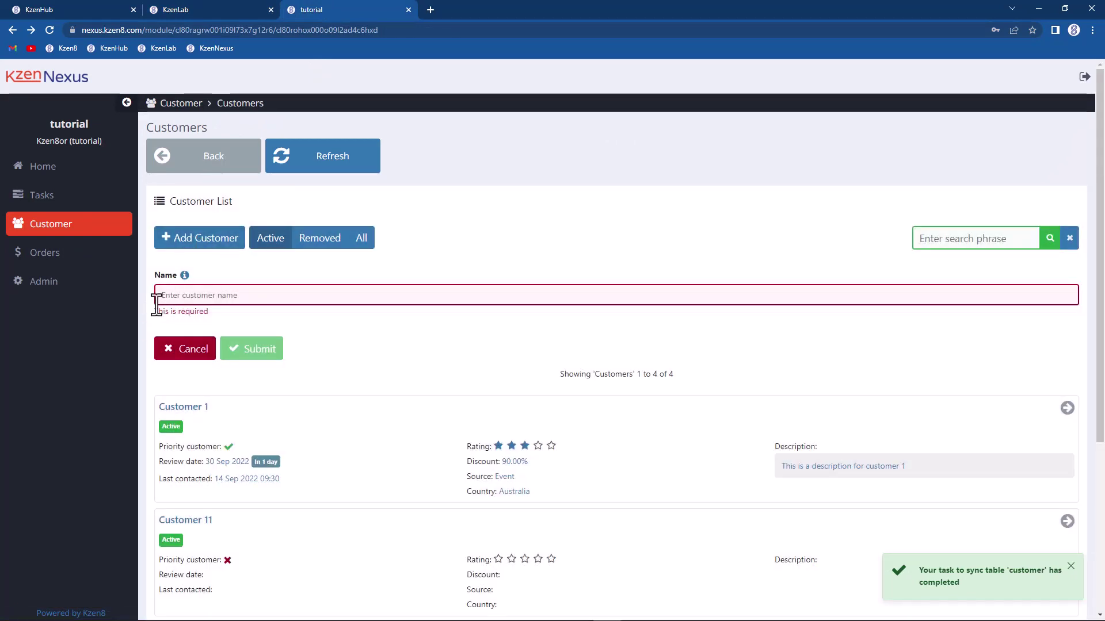
left_click(193, 8)
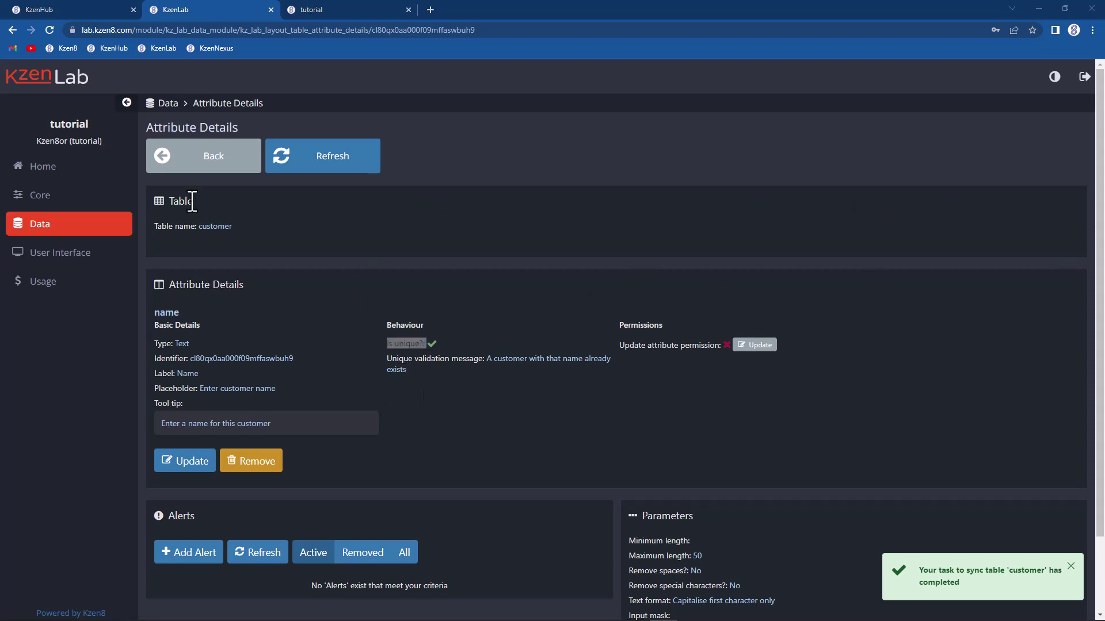
Step: Open the review_date attribute's details and highlight its placeholder and behaviour settings
left_click(213, 169)
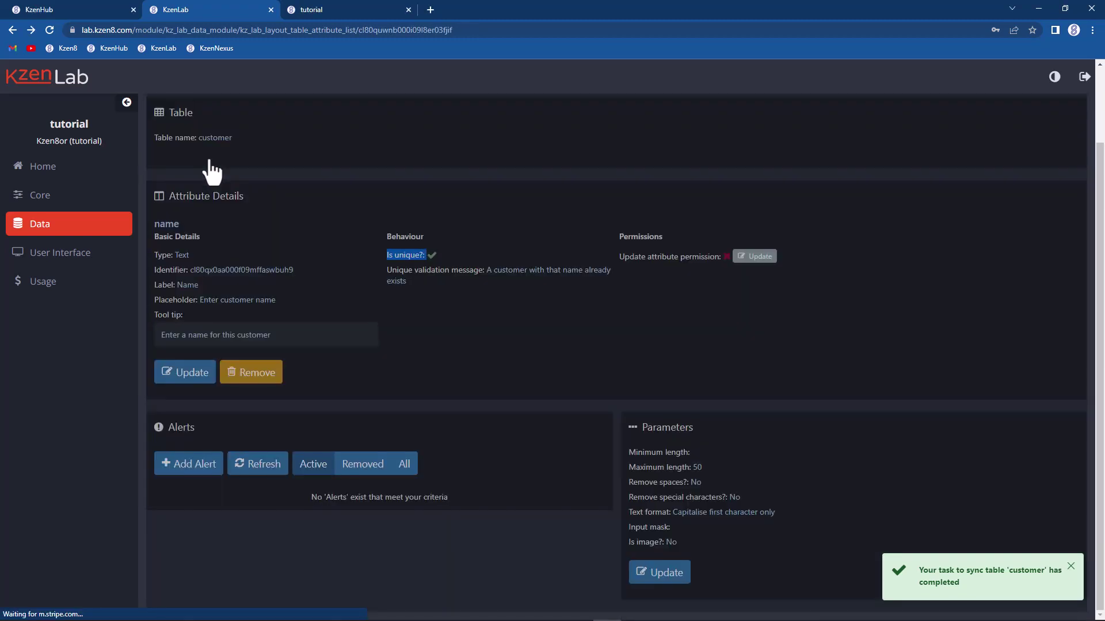
scroll(224, 167, "down", 6)
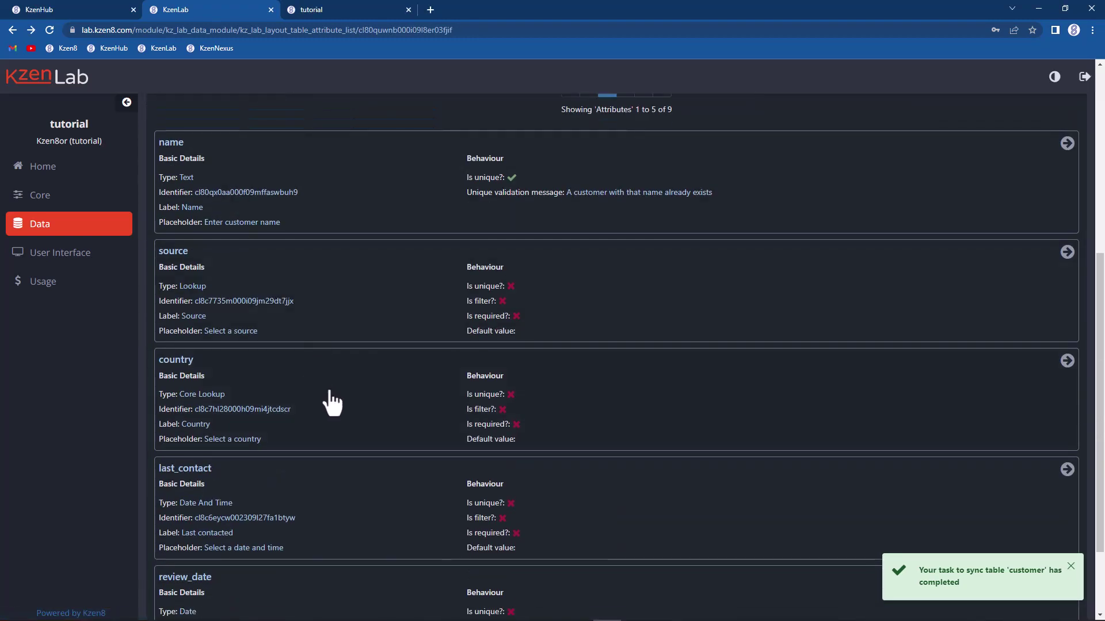
scroll(346, 431, "down", 2)
left_click(333, 460)
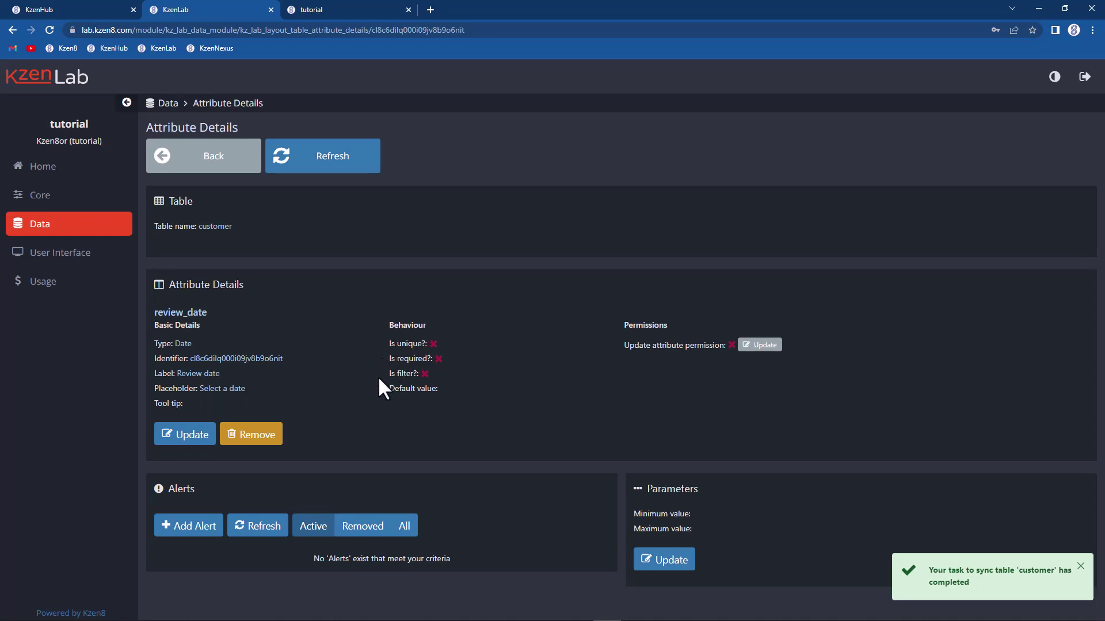
left_click_drag(379, 381, 426, 373)
left_click(415, 382)
left_click(441, 380)
Step: Open the is_priority attribute from page 2 of the customer table's attribute list
left_click(215, 155)
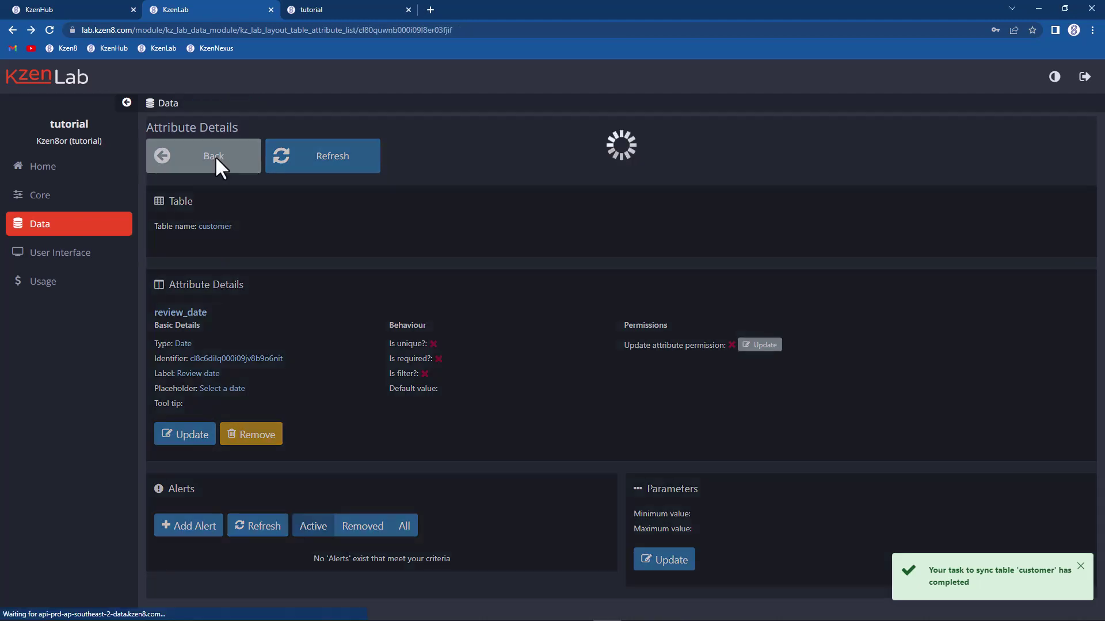
scroll(445, 442, "down", 8)
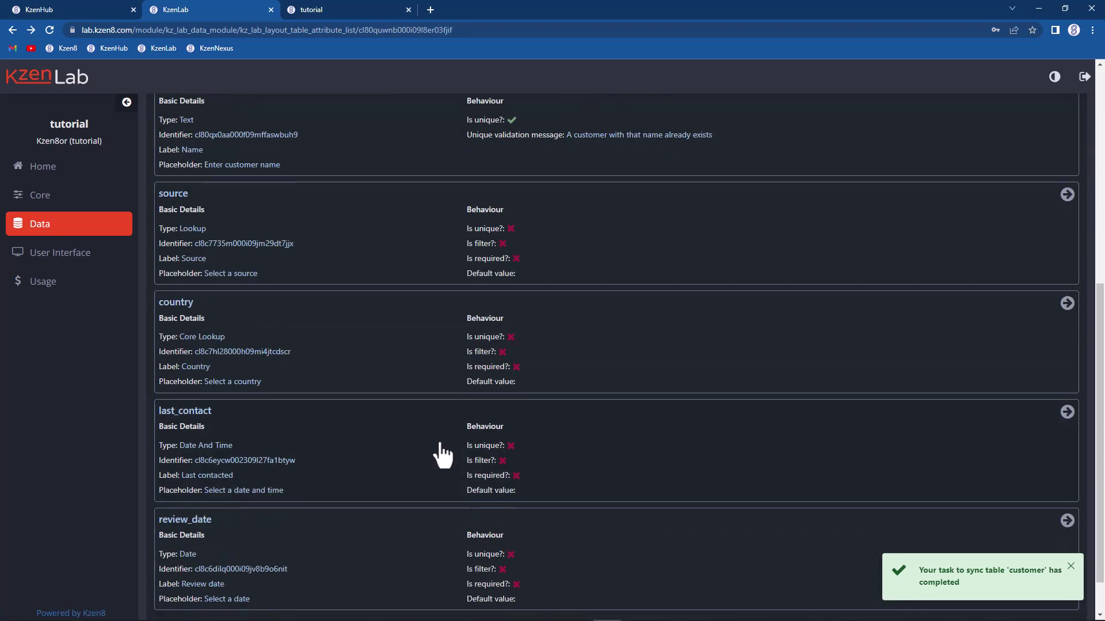
left_click(626, 580)
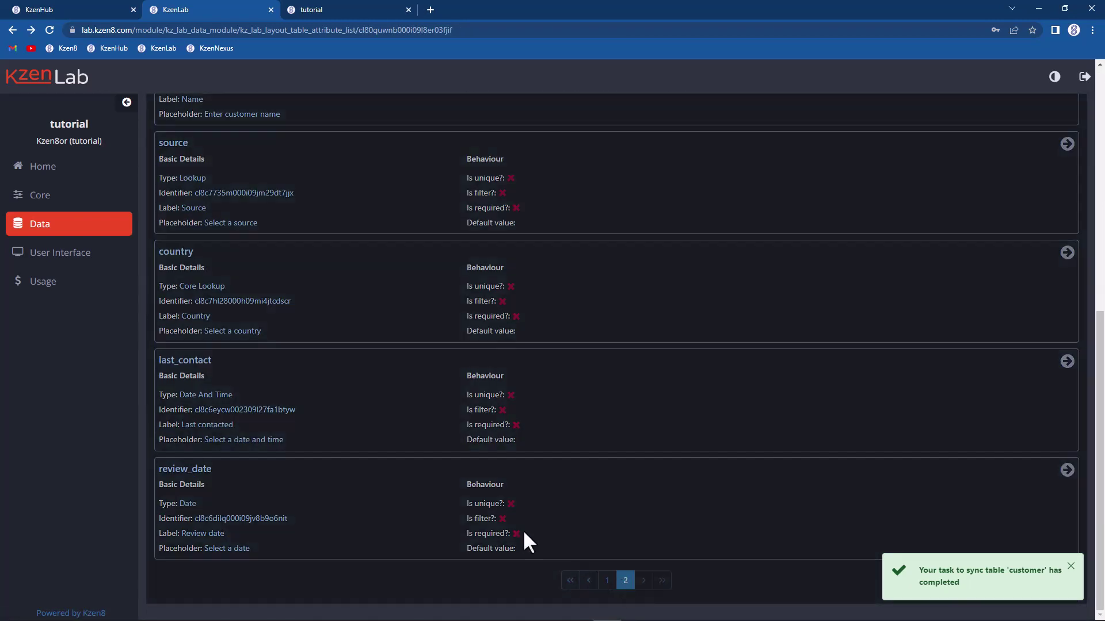
left_click(360, 496)
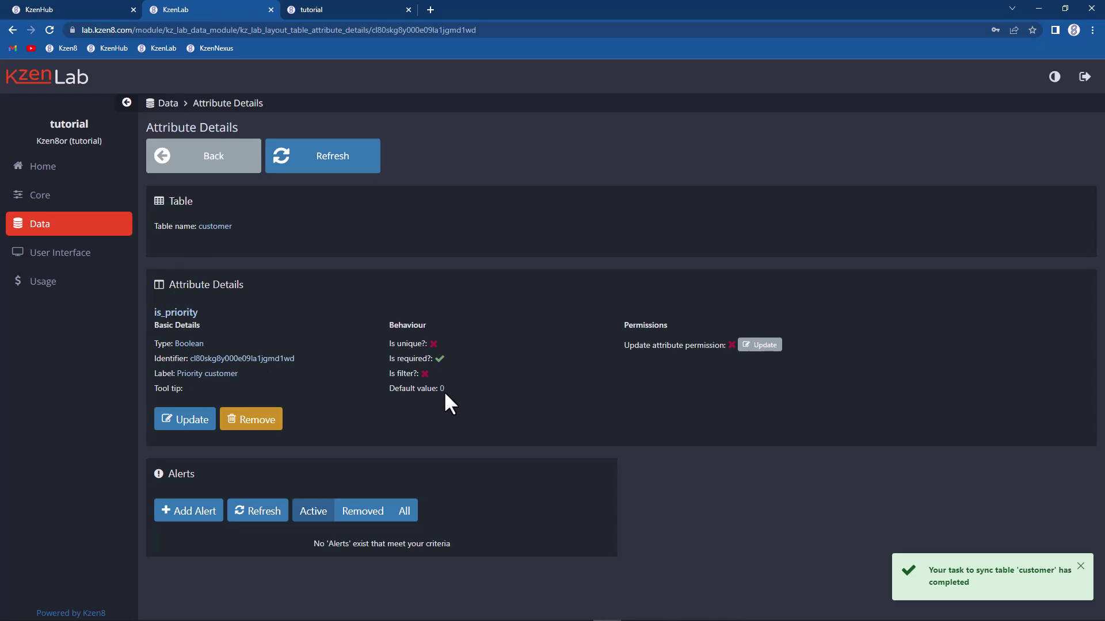
left_click(195, 420)
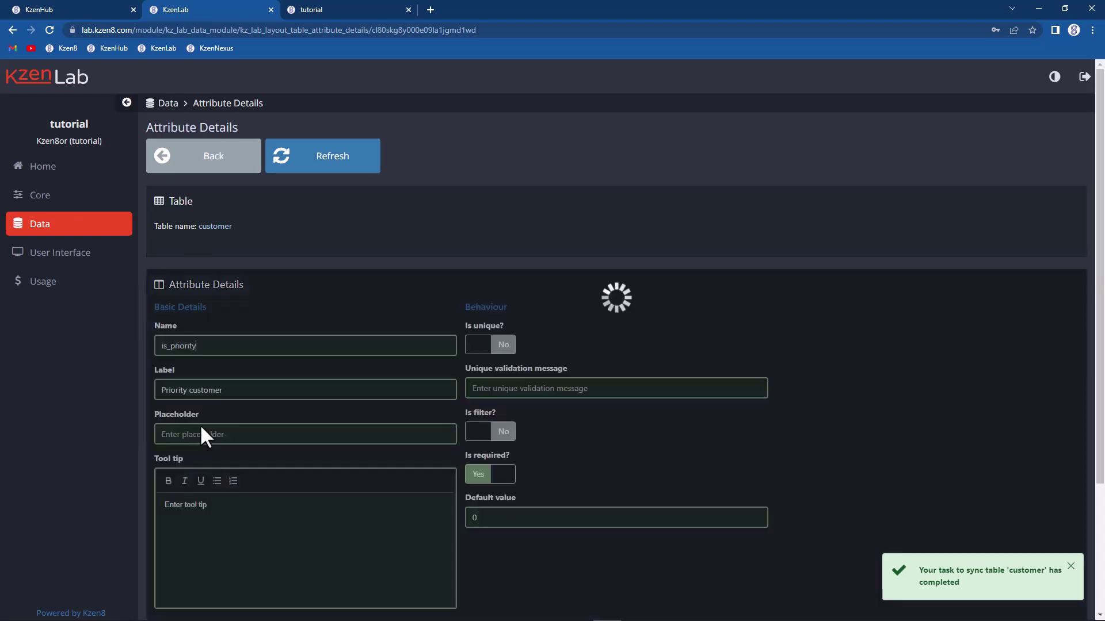
left_click(495, 473)
key("BackSpace")
type("f")
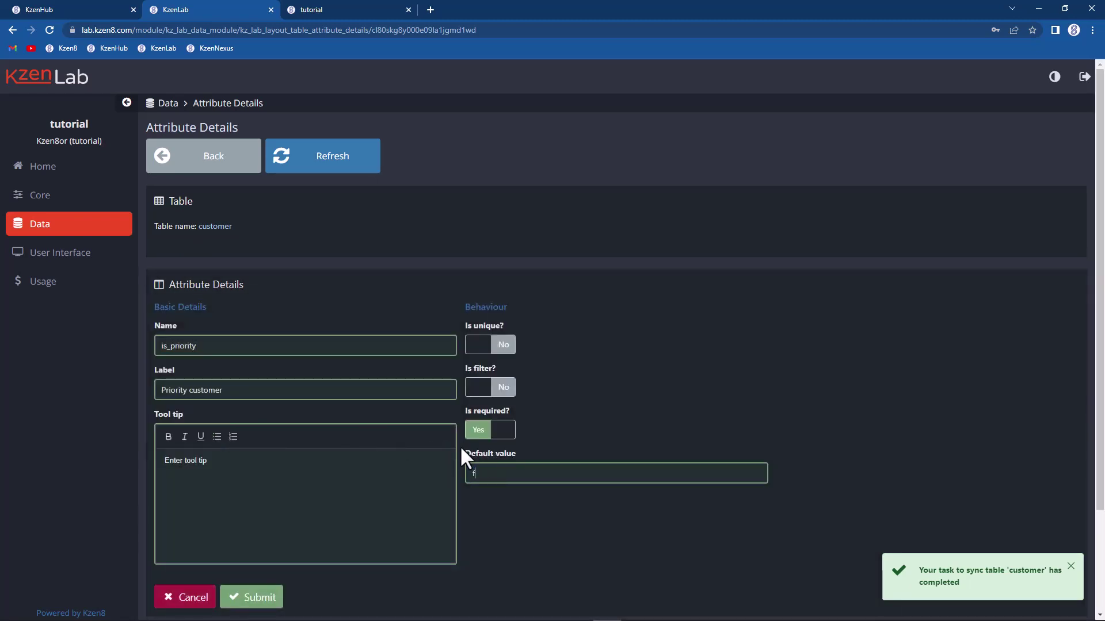
type("alse")
key("BackSpace")
key("BackSpace")
key("BackSpace")
key("BackSpace")
key("BackSpace")
type("true")
key("BackSpace")
key("BackSpace")
key("BackSpace")
key("BackSpace")
type("1")
key("BackSpace")
type("0")
left_click(270, 598)
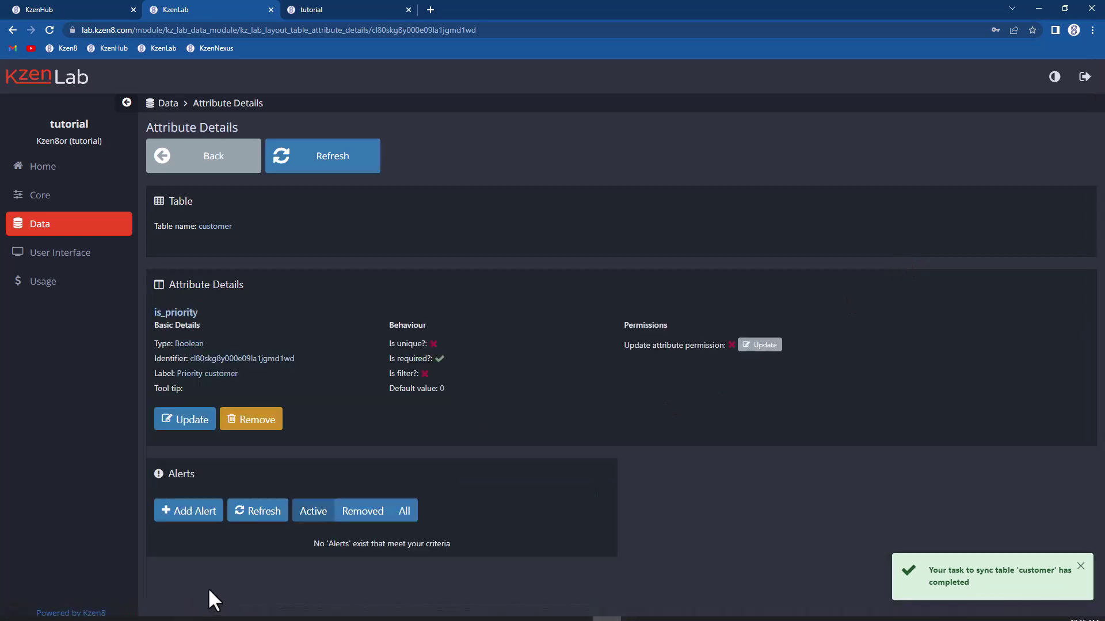
left_click(186, 597)
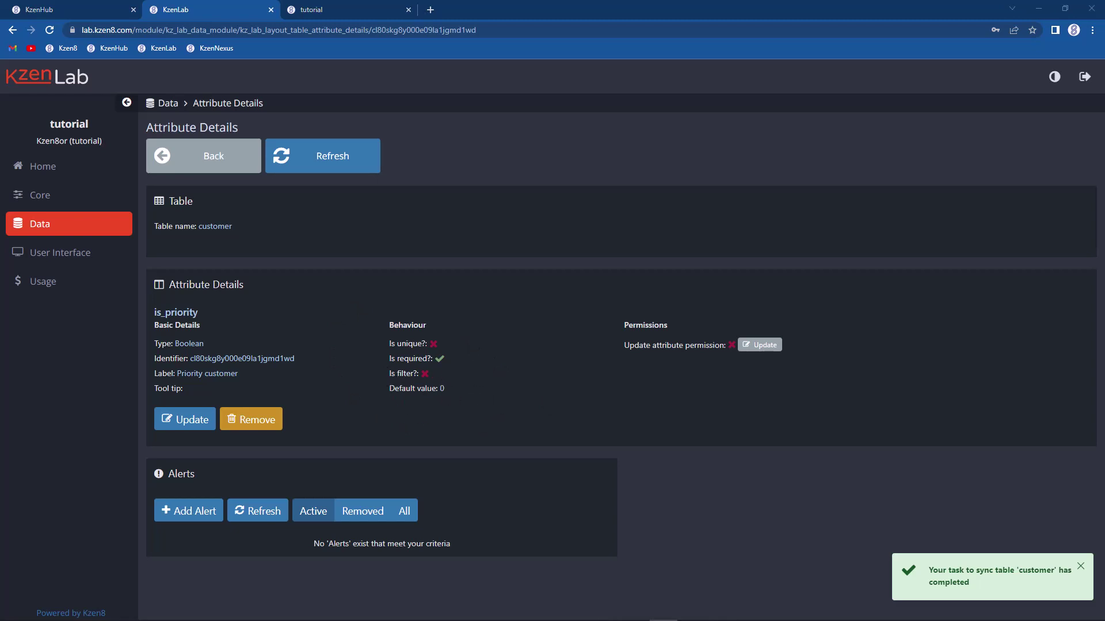
Step: Create 'Customer 44' in KzenNexus, check it in the list, then return to KzenLab
left_click(333, 11)
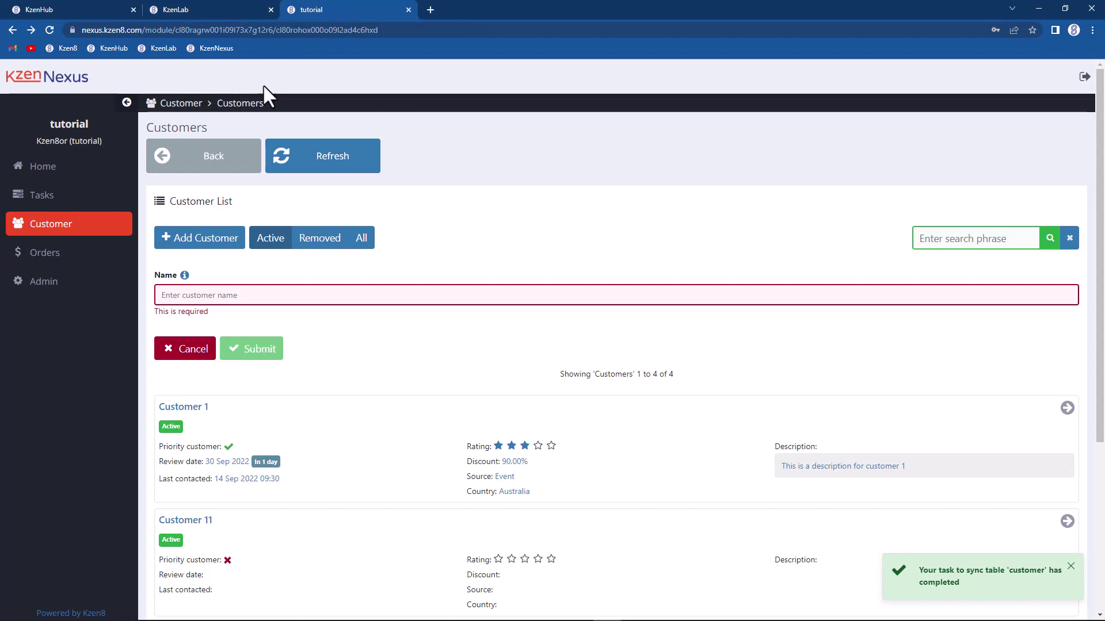
left_click(169, 295)
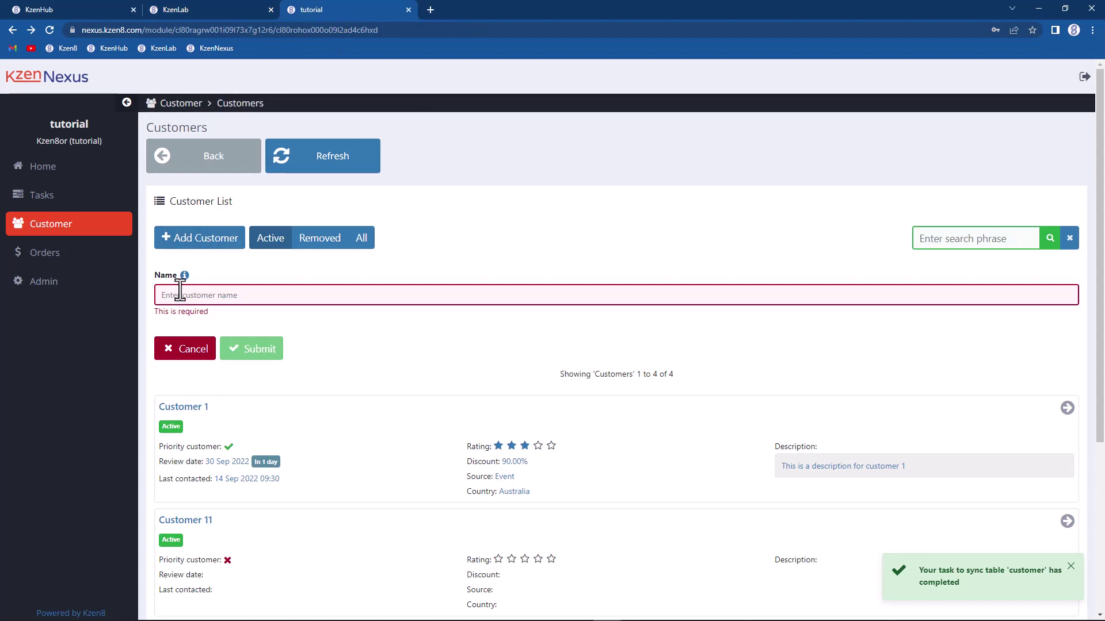
type("Customer 44")
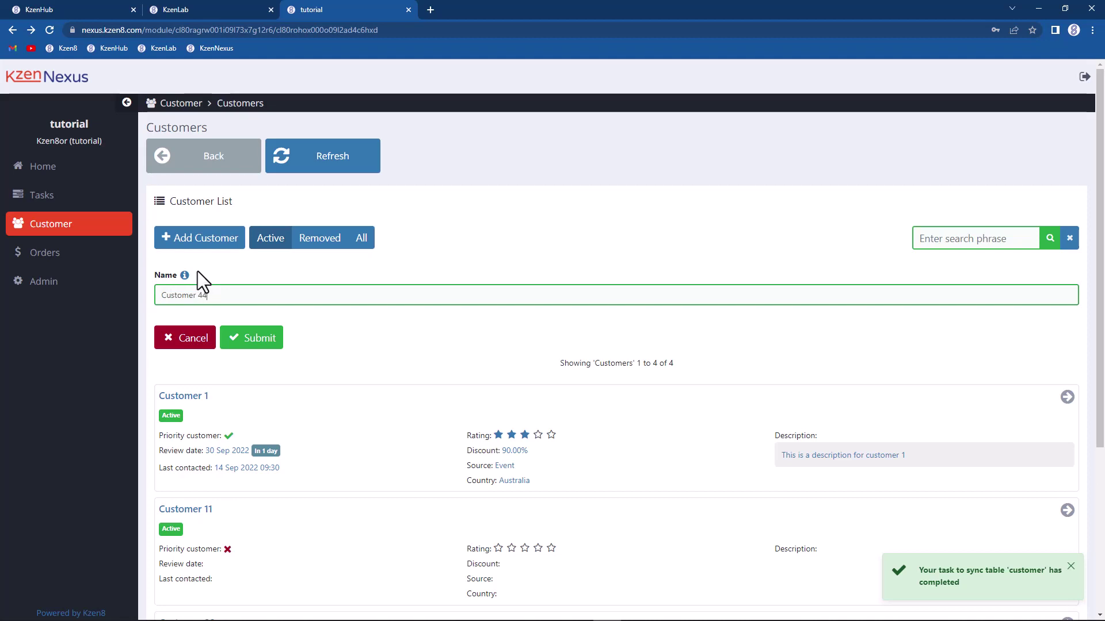
left_click(248, 338)
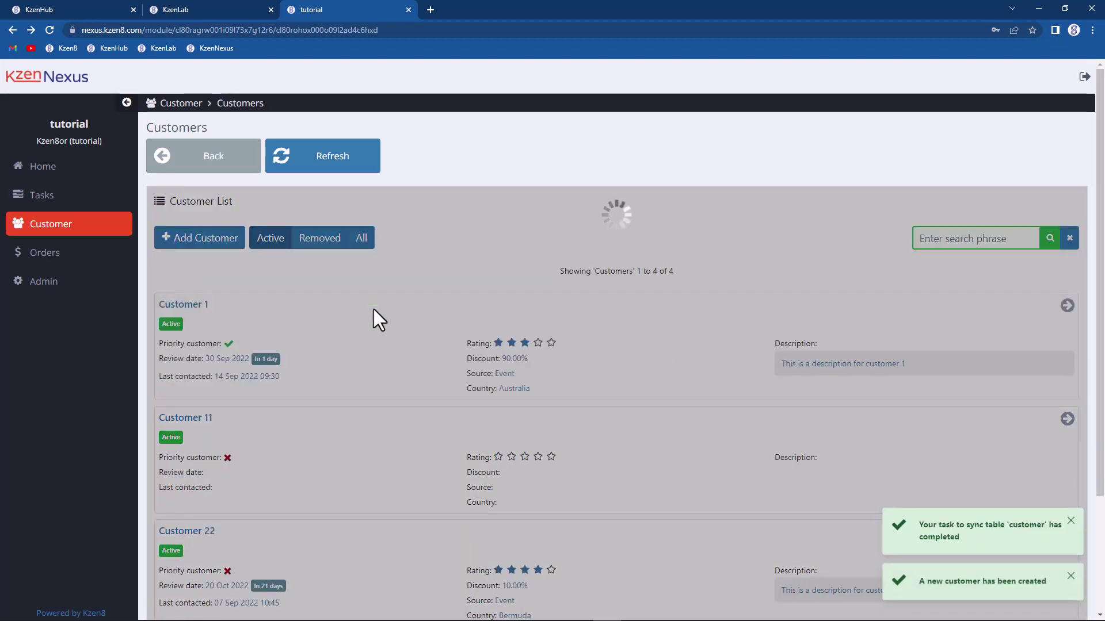
scroll(352, 334, "down", 5)
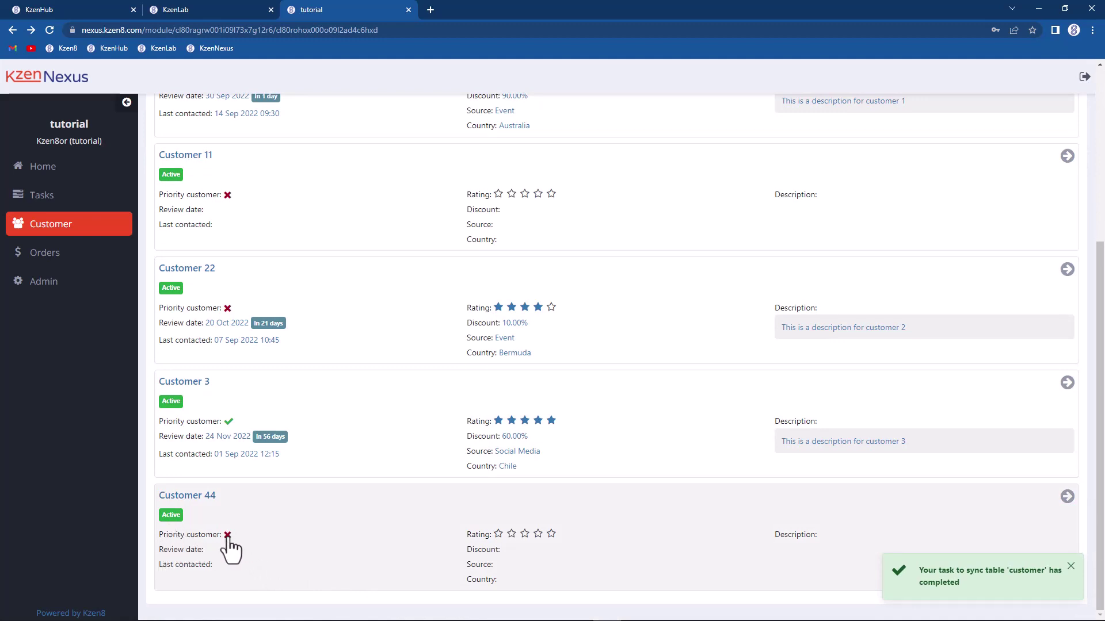
left_click(193, 11)
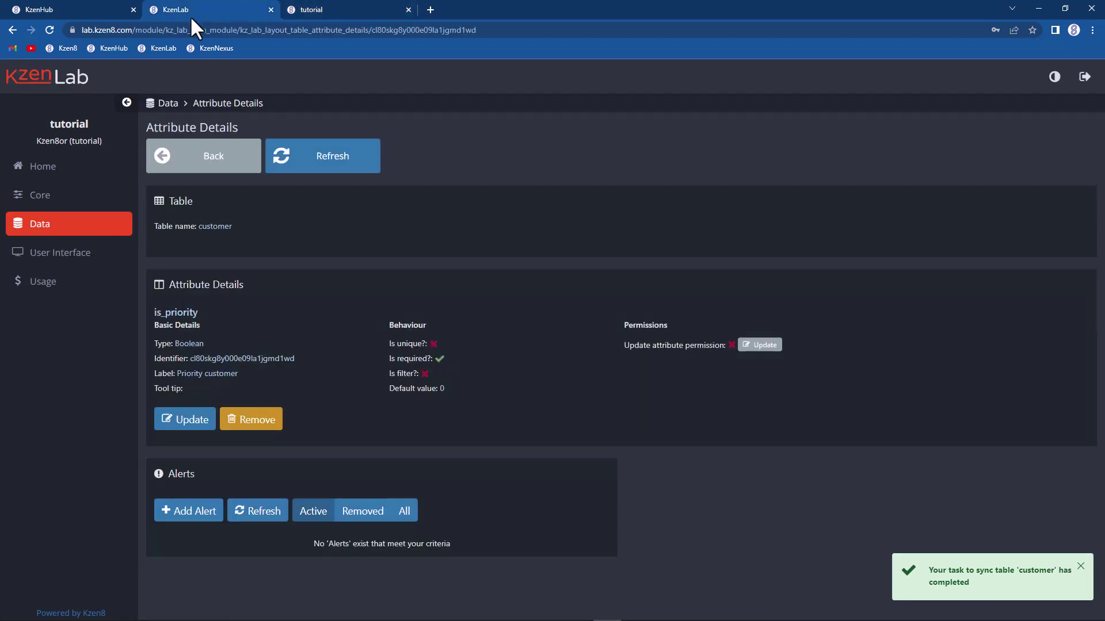
Step: Change is_priority's default value to 1 and save
left_click(173, 418)
double_click(498, 475)
type("1")
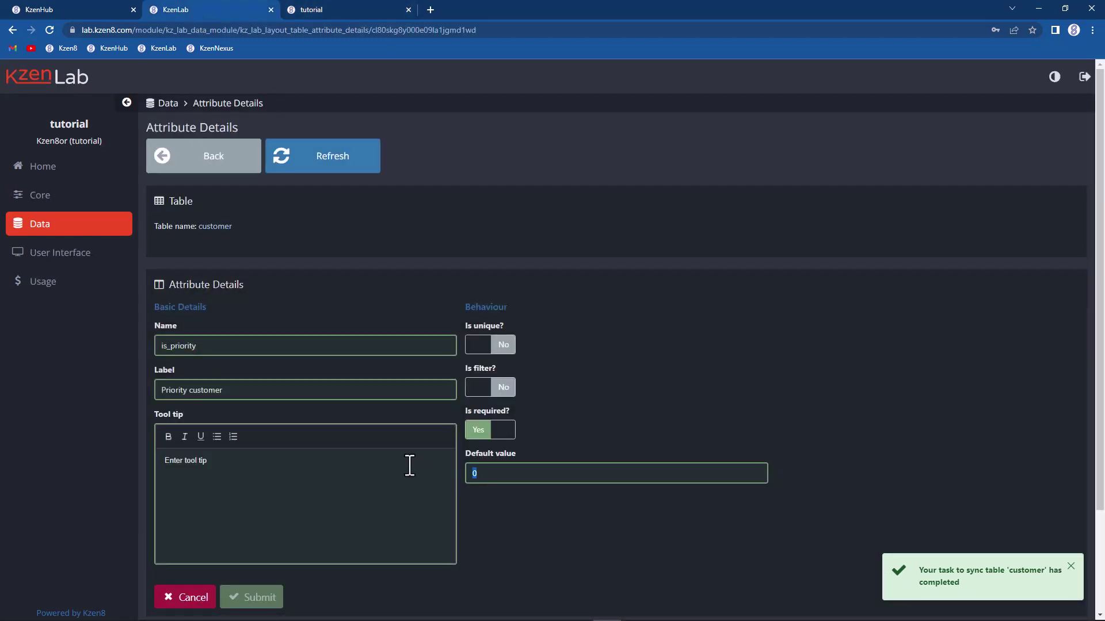
scroll(287, 532, "down", 1)
left_click(259, 544)
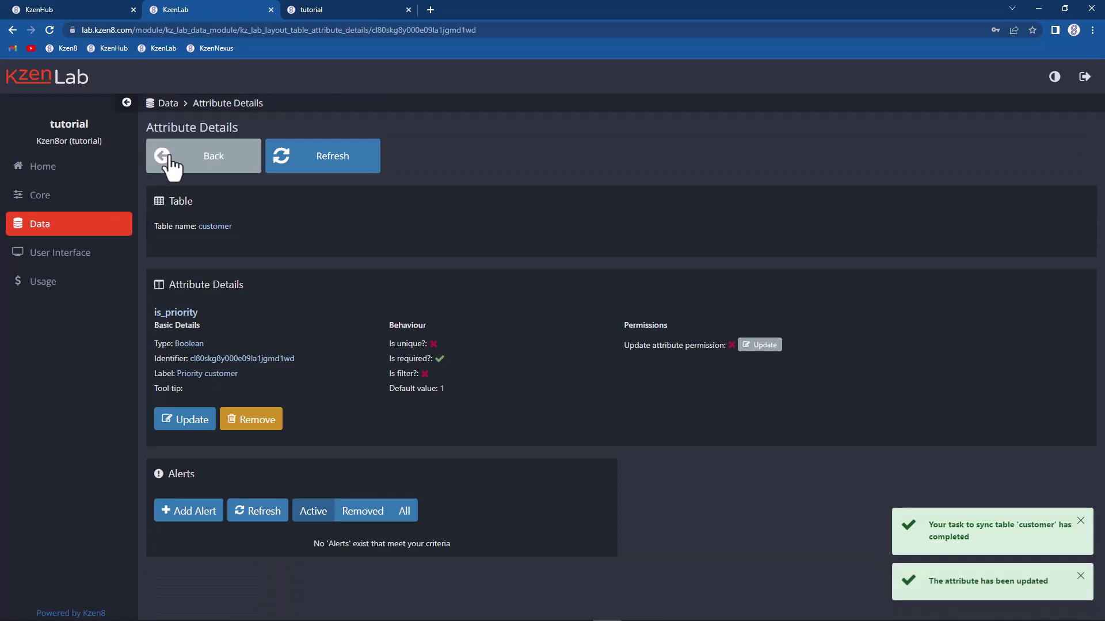
Step: Sync the customer table, refresh its details, and return to KzenNexus's customer list
left_click(168, 159)
left_click(183, 170)
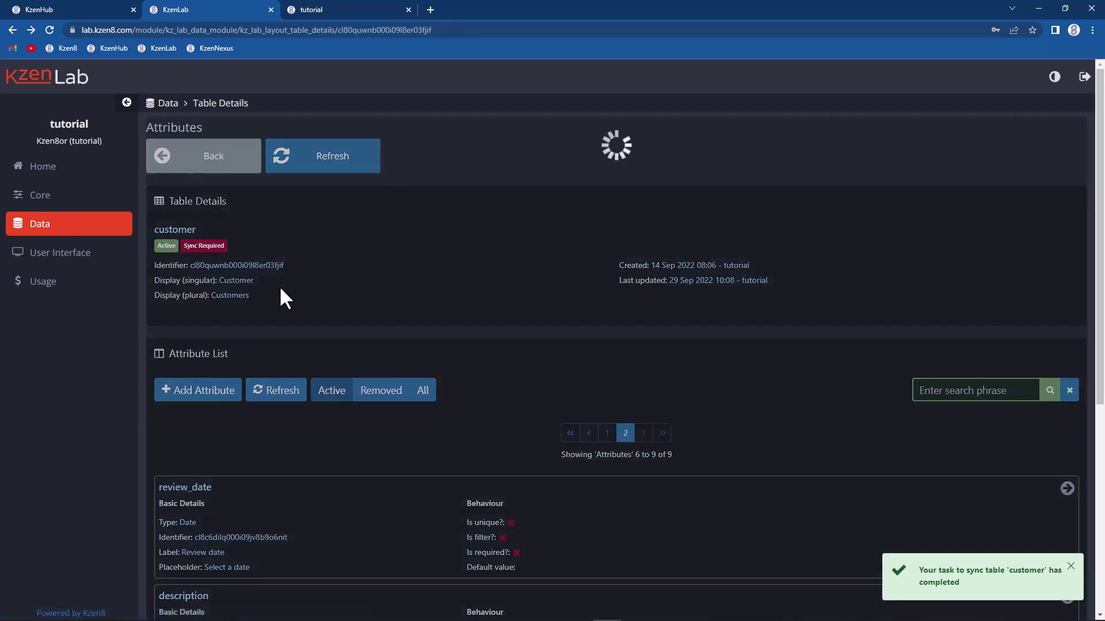
left_click(367, 330)
left_click(528, 402)
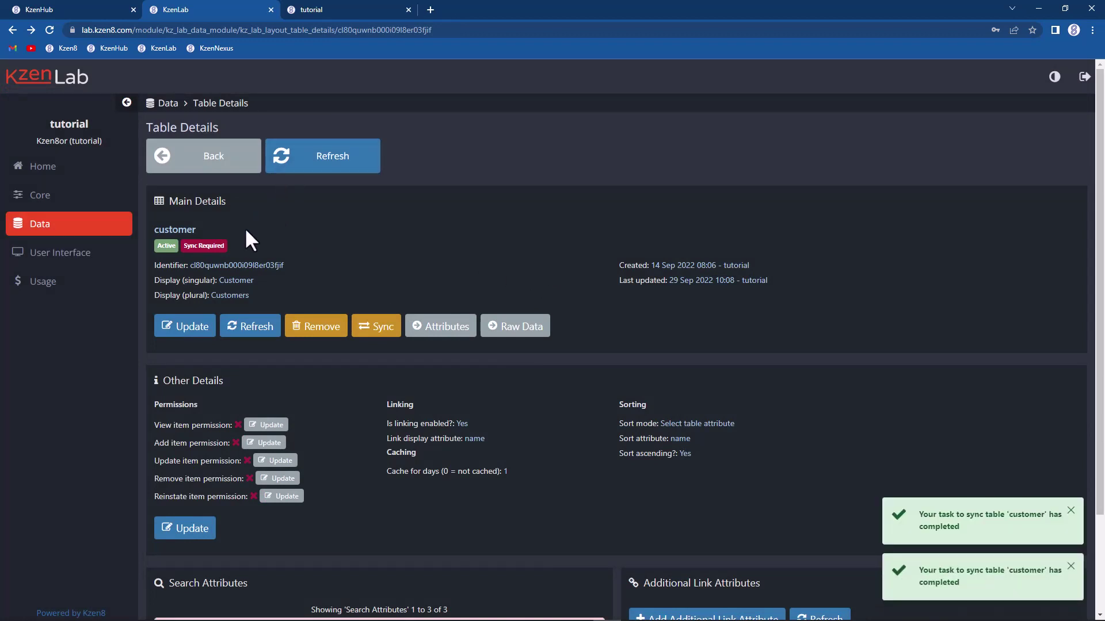
left_click(242, 328)
left_click(328, 12)
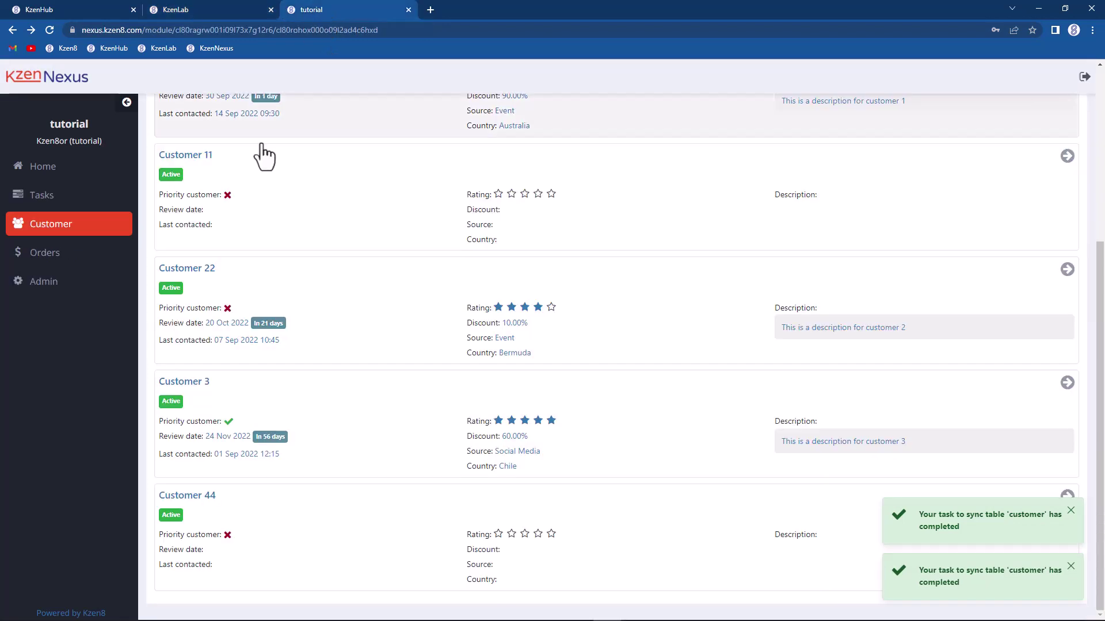
Step: Create a new customer named 'Customer 55' and view page 2 of the customer list
scroll(264, 157, "up", 5)
left_click(193, 239)
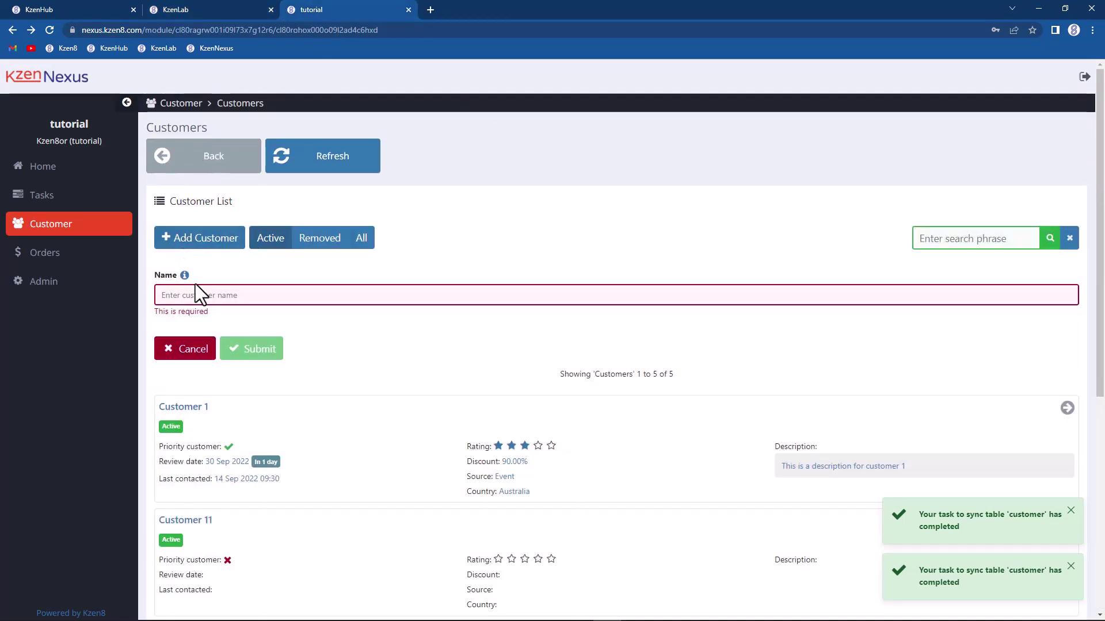
left_click(190, 296)
type("Cjs")
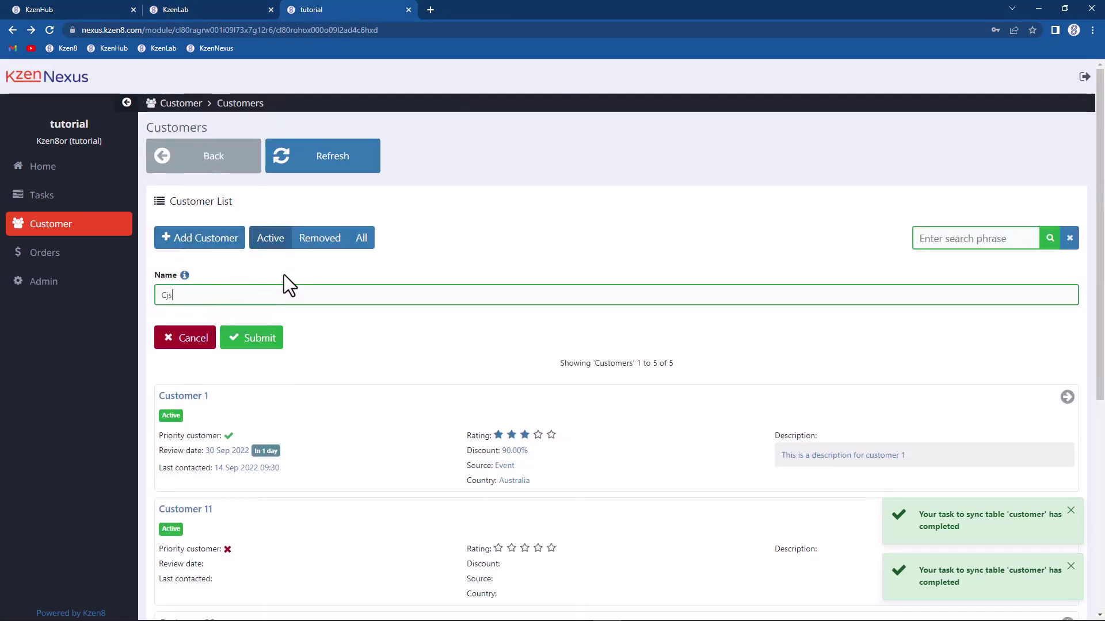
key("BackSpace")
key("BackSpace")
type("ust")
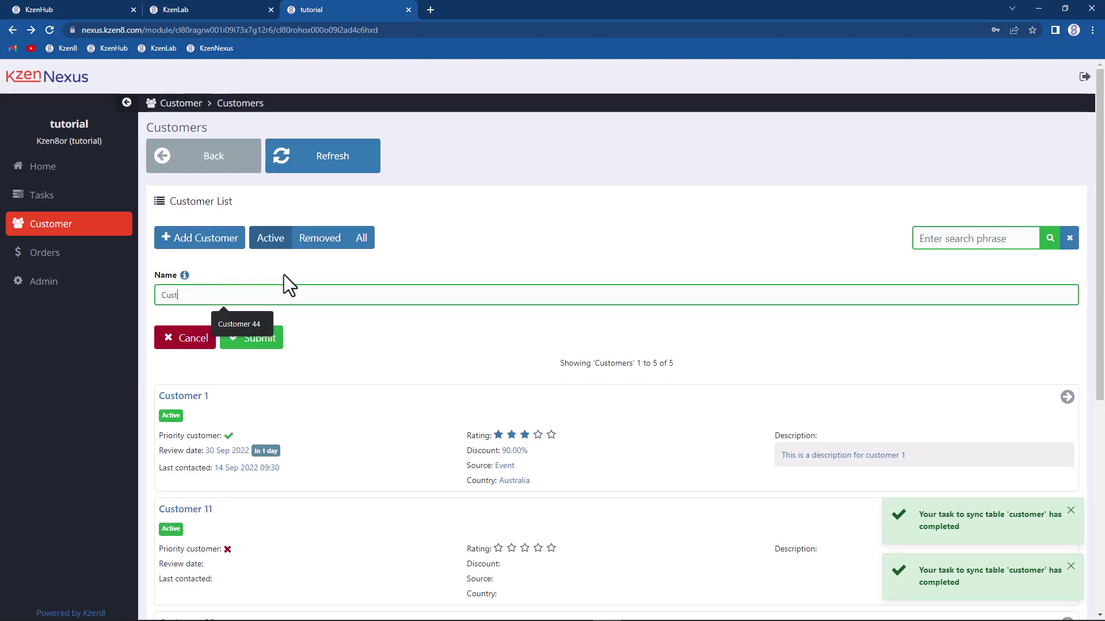
type("omer 55")
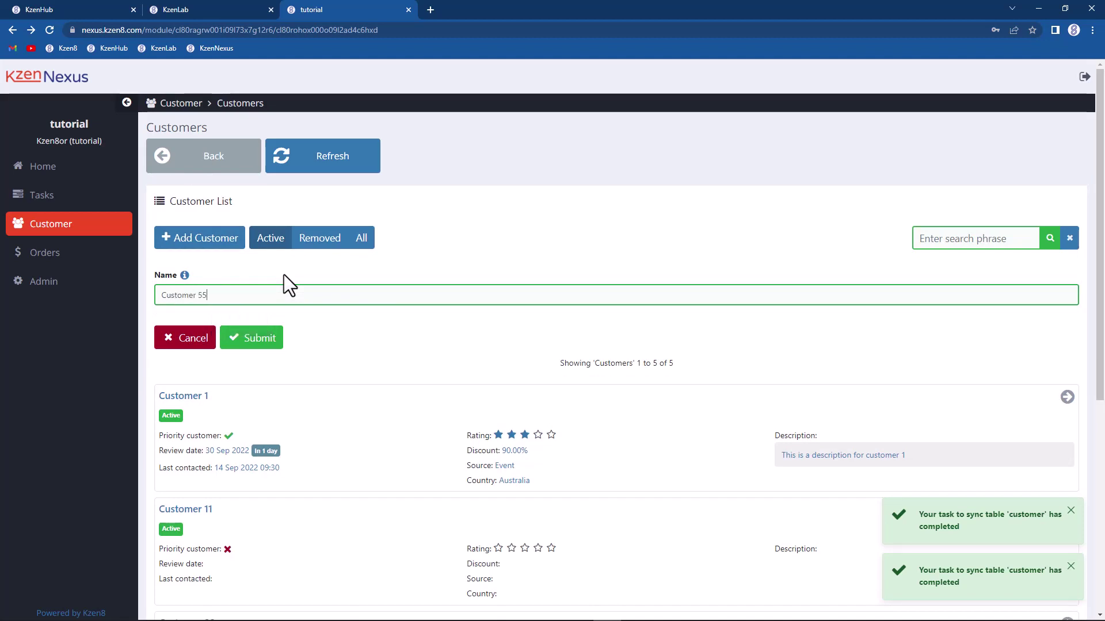
left_click(245, 340)
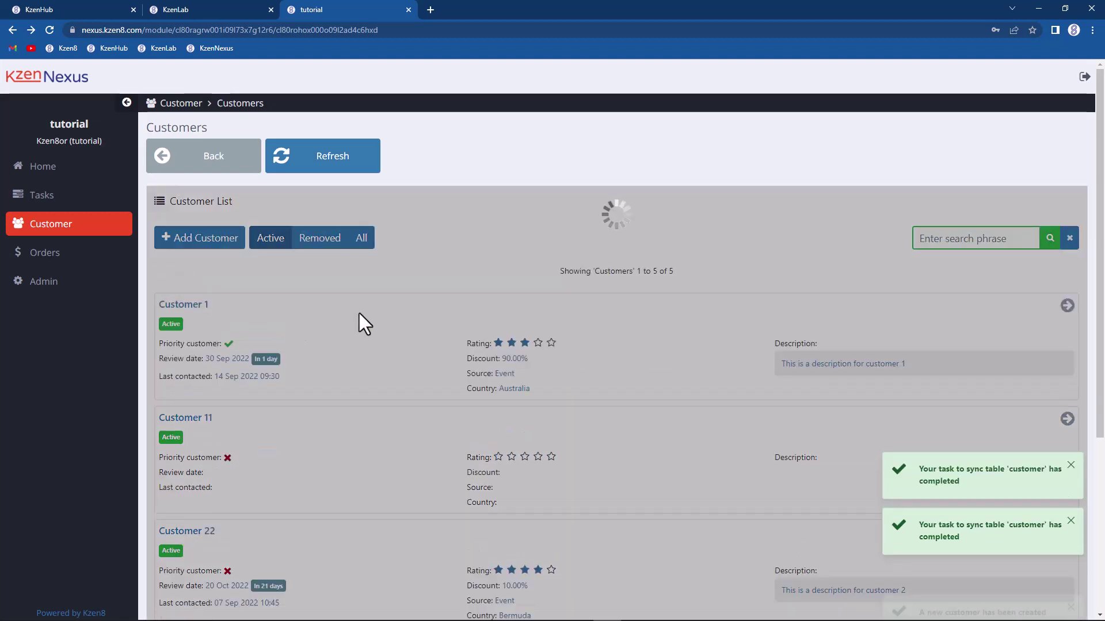
scroll(357, 321, "down", 4)
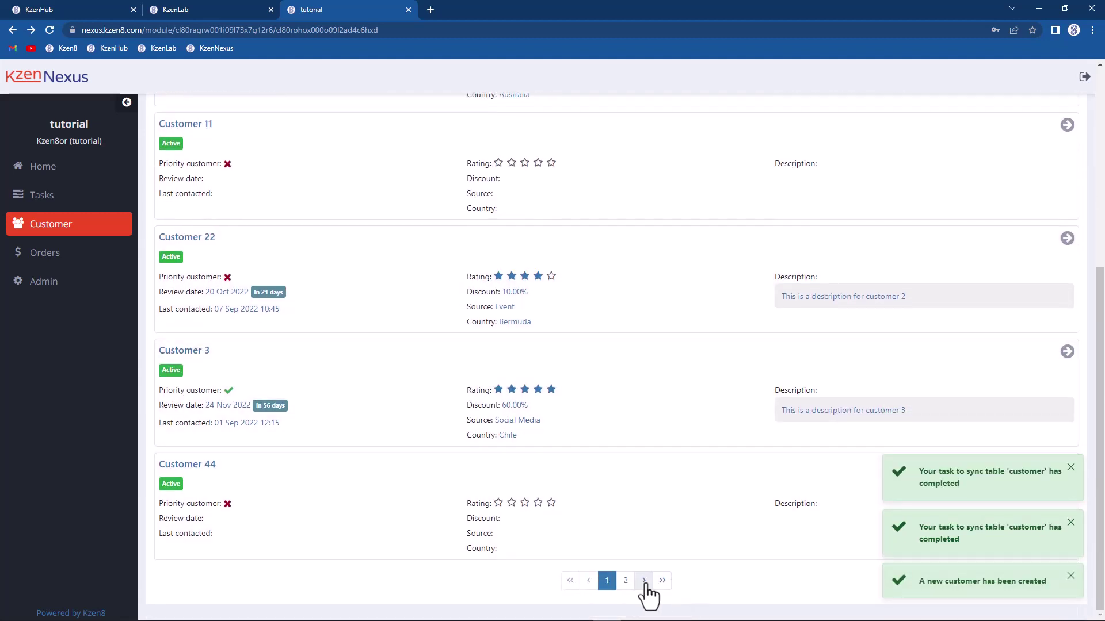
left_click(626, 581)
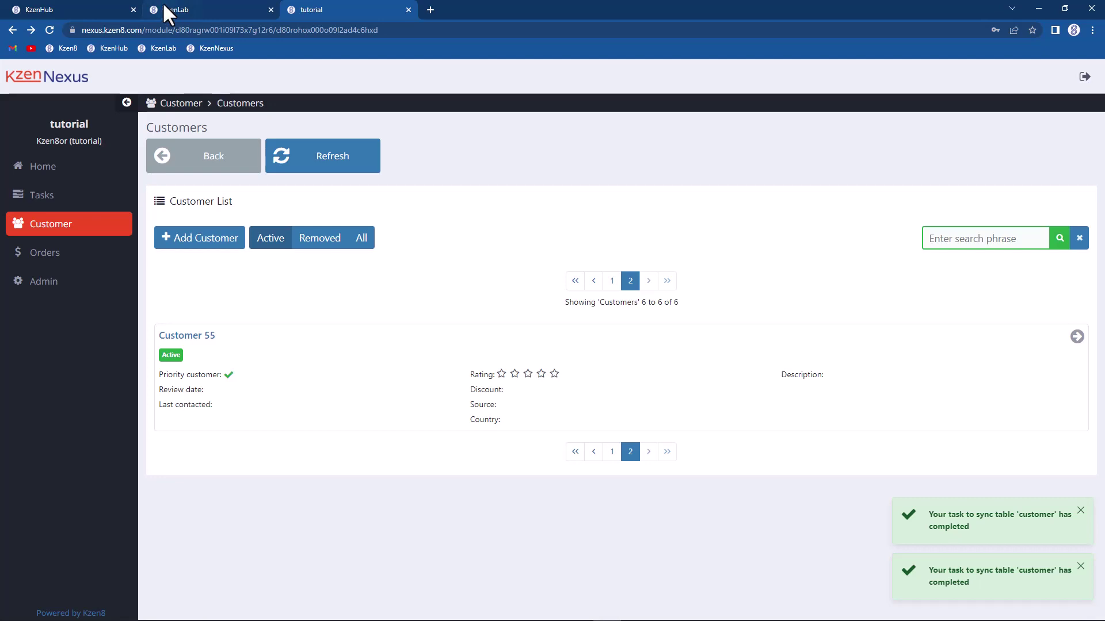
Step: In KzenLab, set the is_priority attribute's default value to 0 and save it
left_click(179, 8)
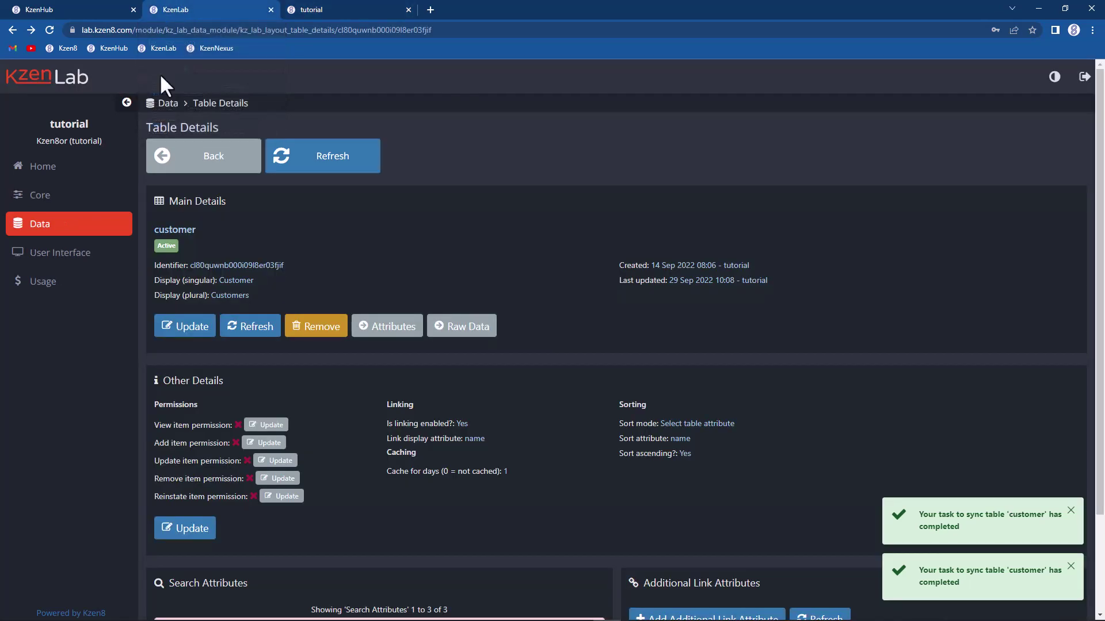
left_click(392, 325)
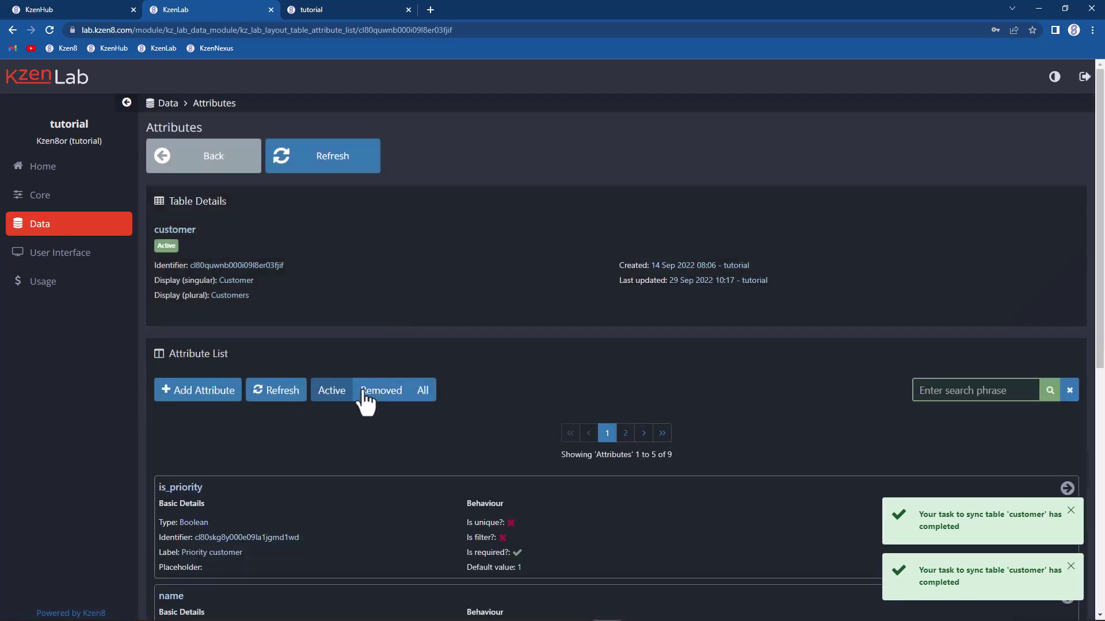
scroll(350, 420, "down", 3)
left_click(340, 345)
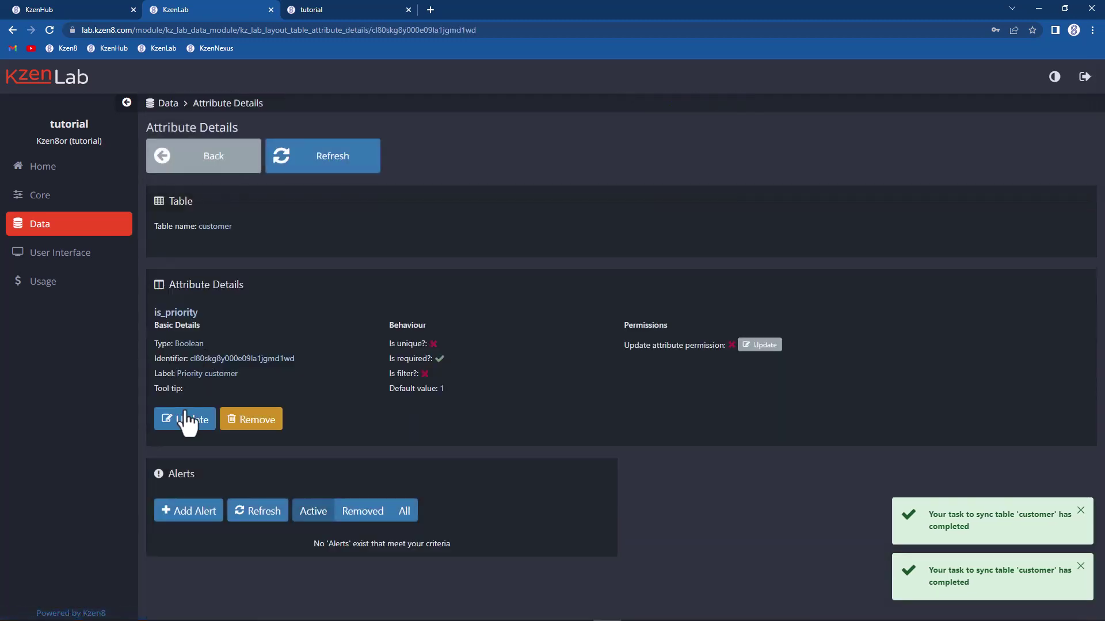
left_click(186, 421)
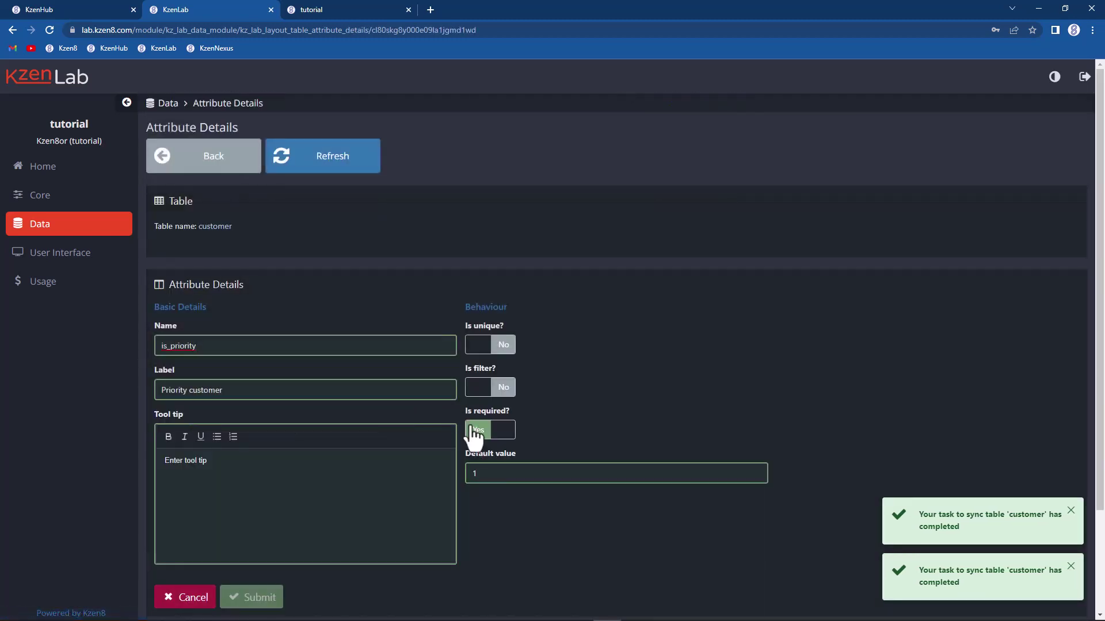
double_click(500, 479)
type("0")
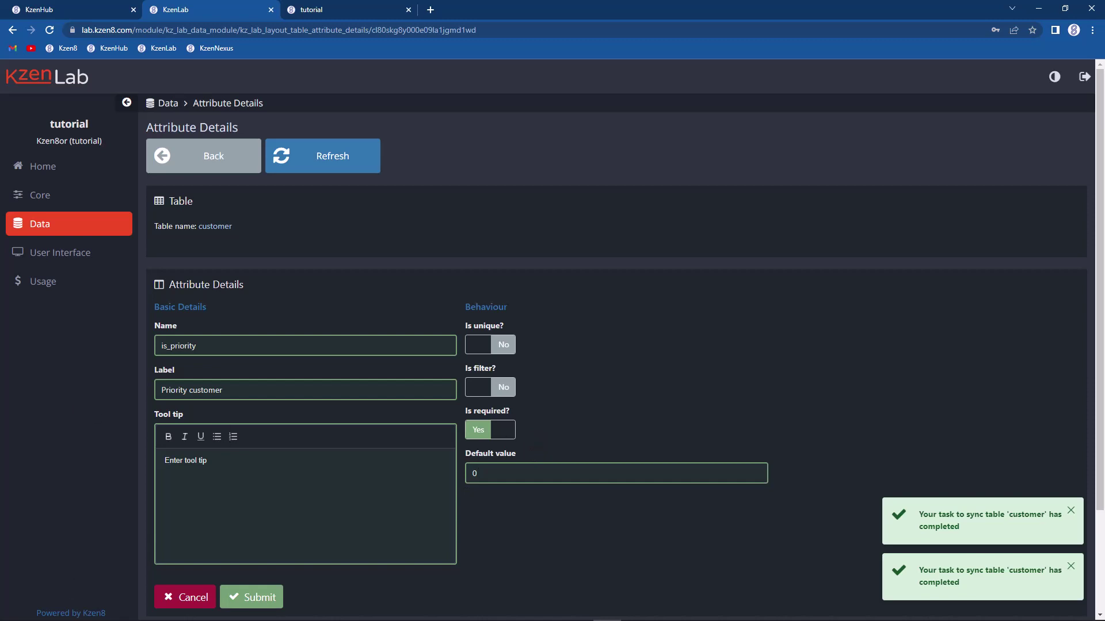
left_click(259, 598)
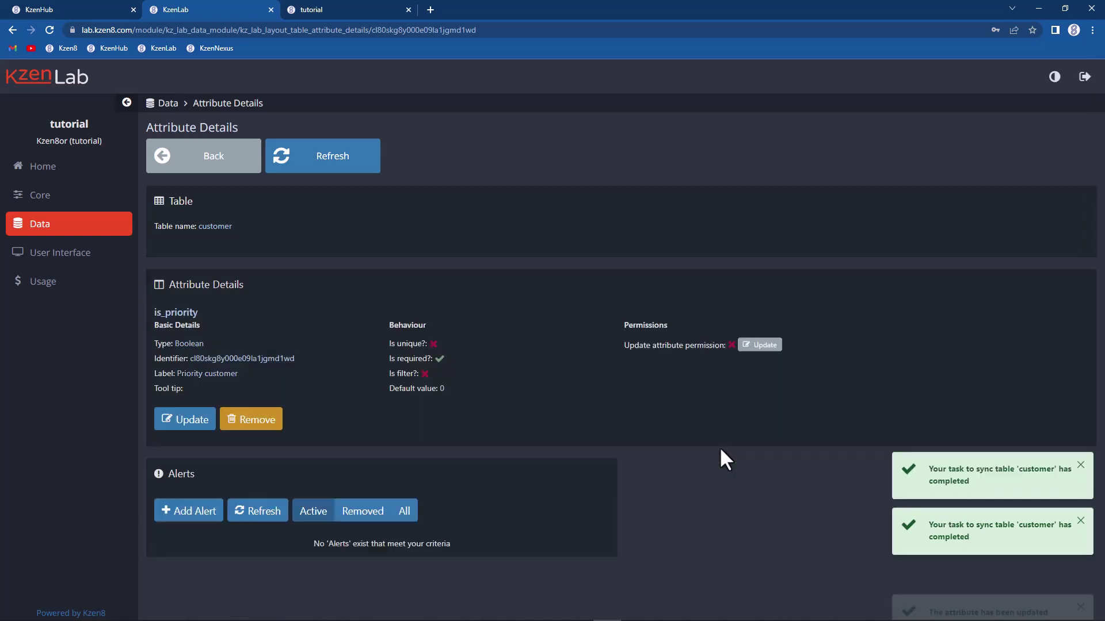
Step: Sync the customer table, refresh to confirm, and reopen the is_priority attribute details
left_click(170, 157)
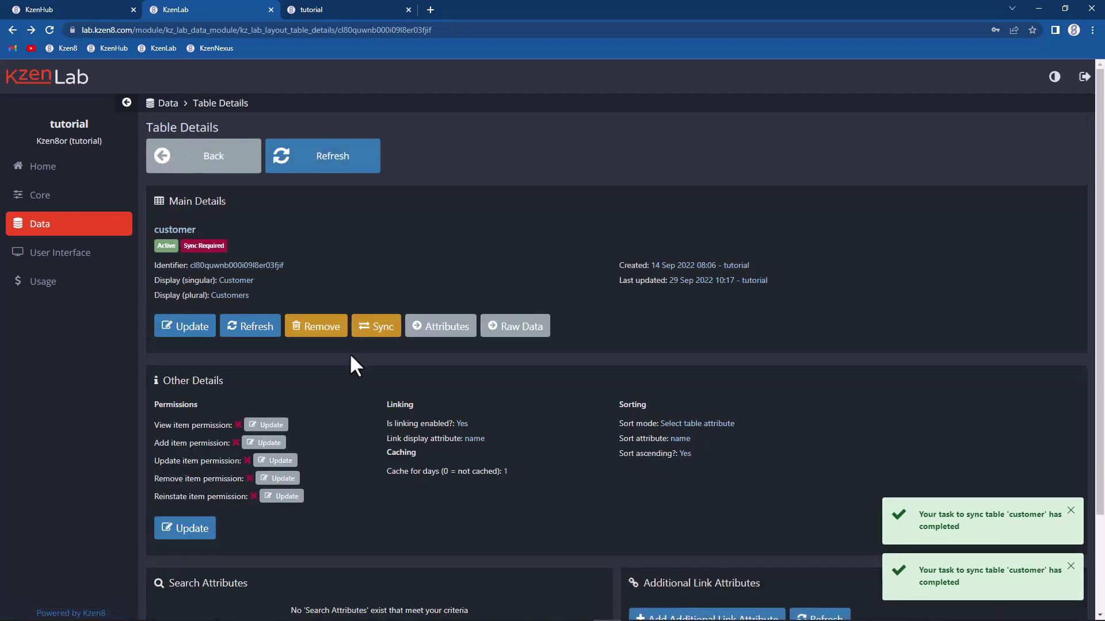
left_click(363, 328)
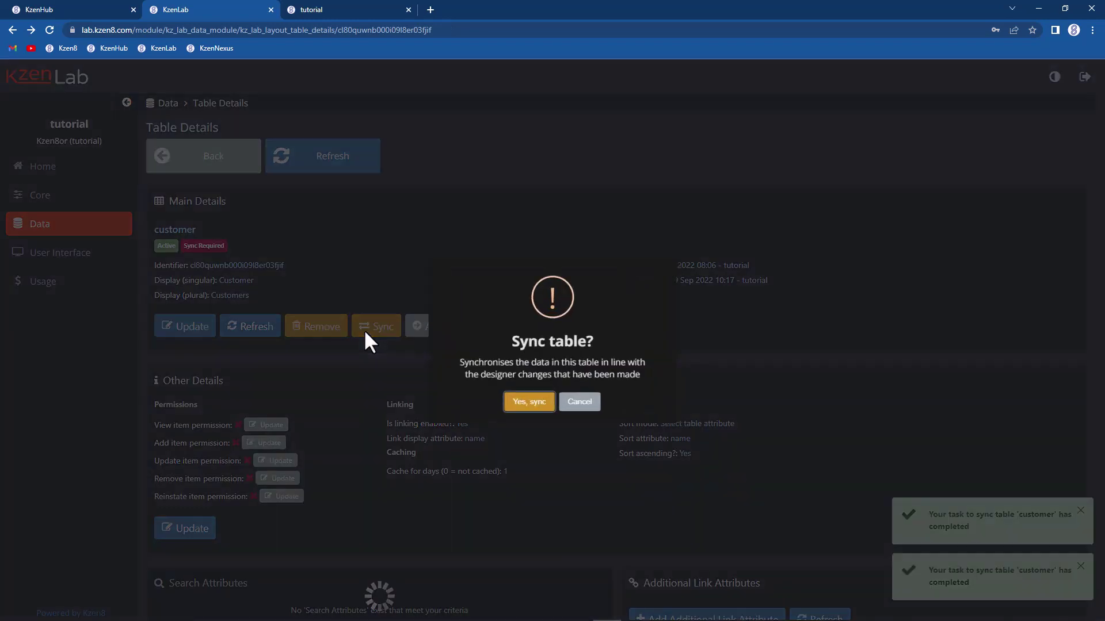
left_click(504, 410)
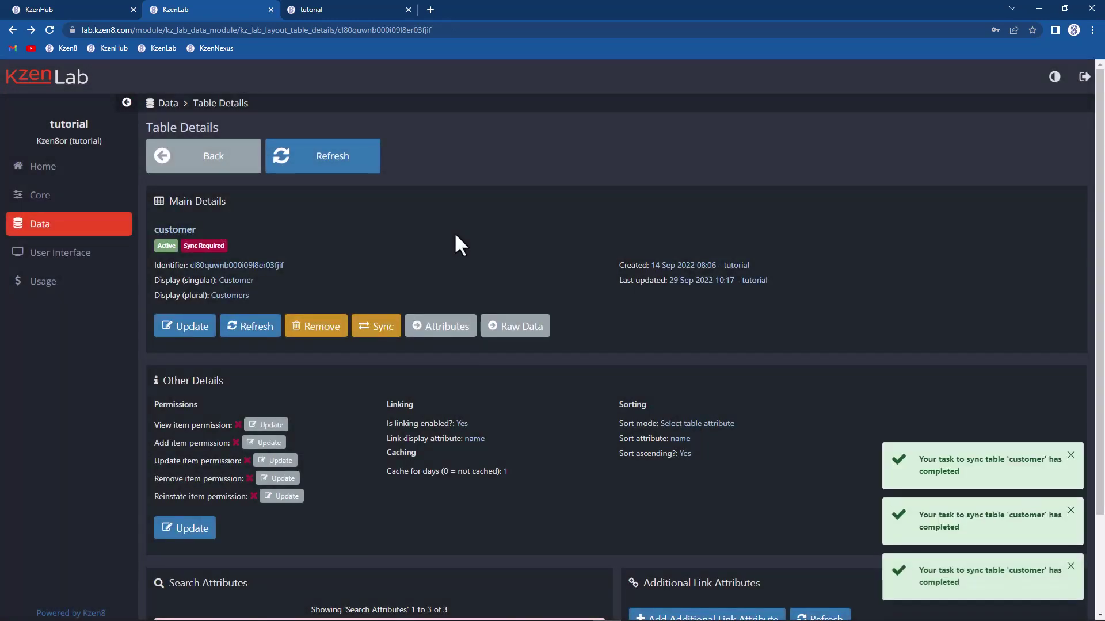
left_click(242, 332)
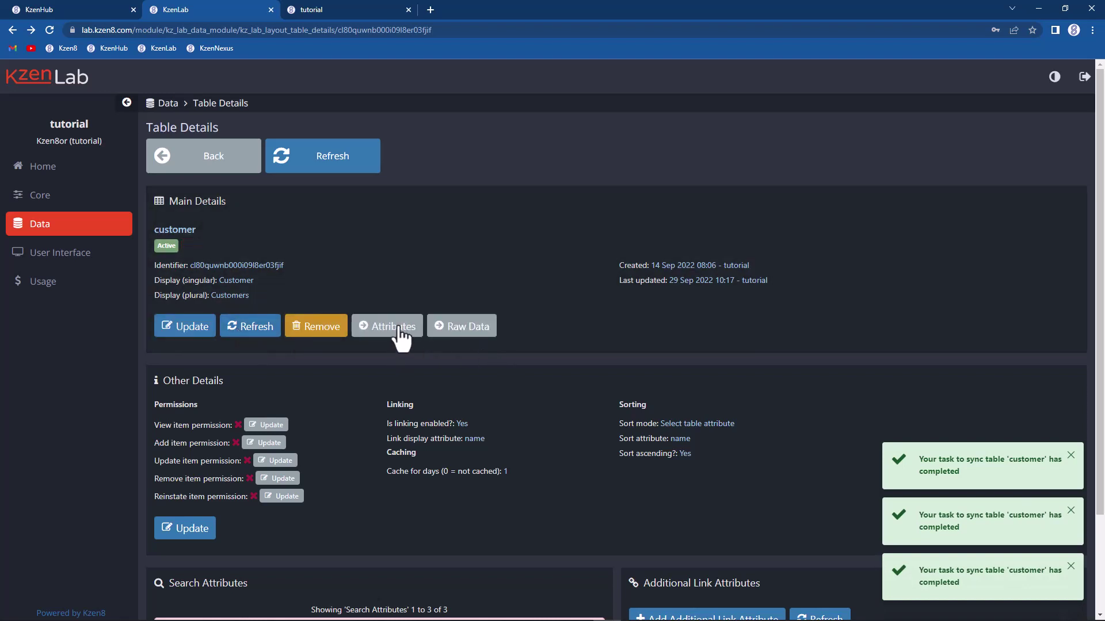
left_click(409, 327)
scroll(403, 402, "down", 3)
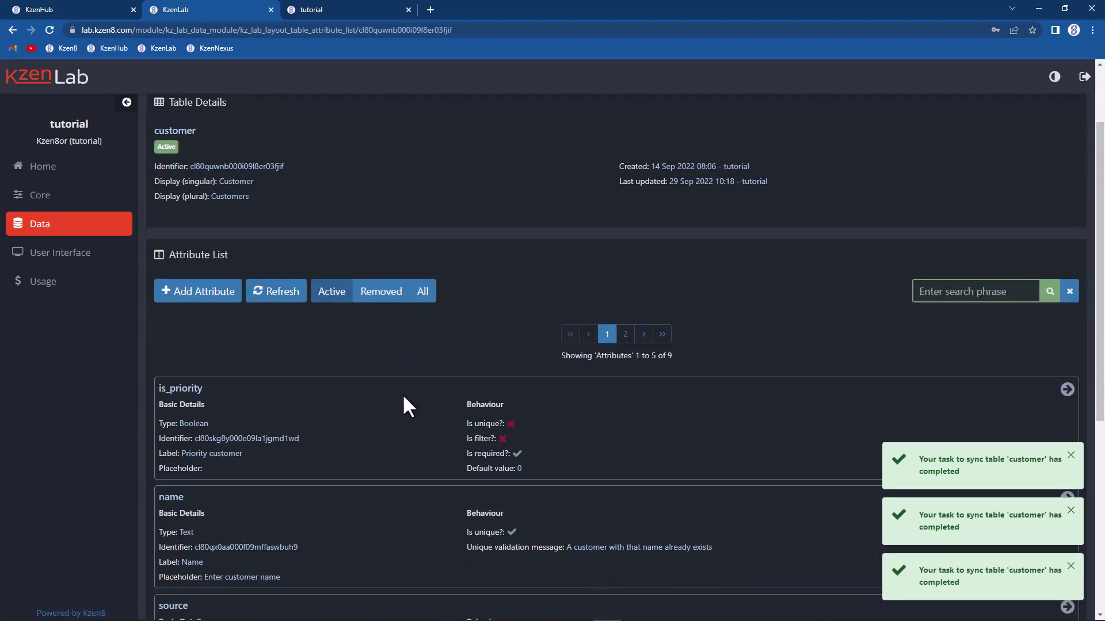
left_click(333, 331)
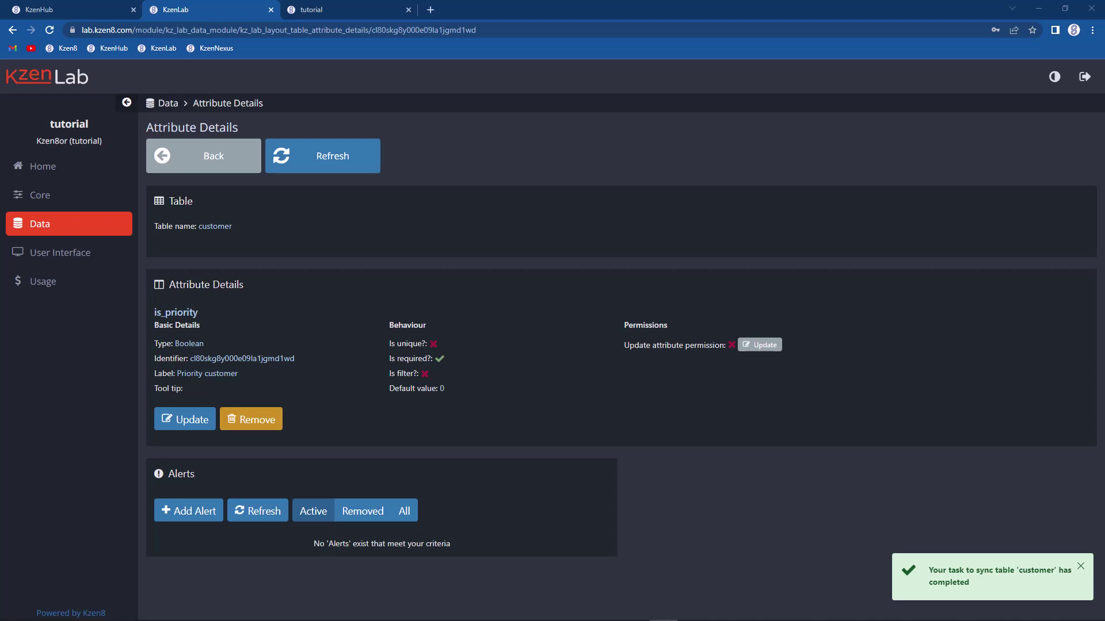
Step: Set the name attribute's Is unique option to No and save it
left_click(197, 167)
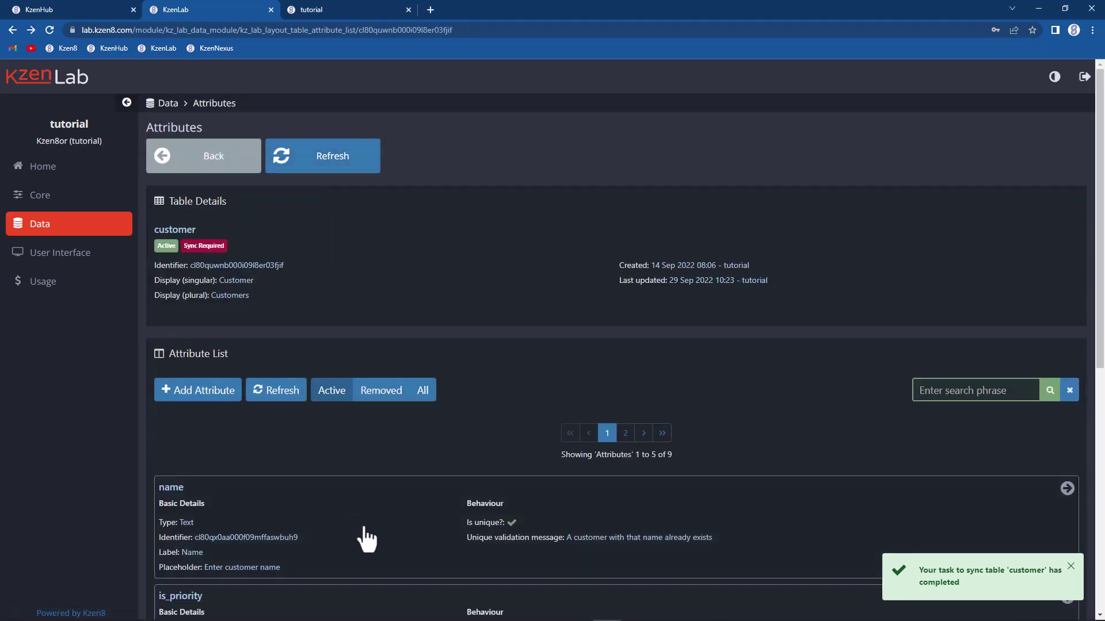
left_click(362, 523)
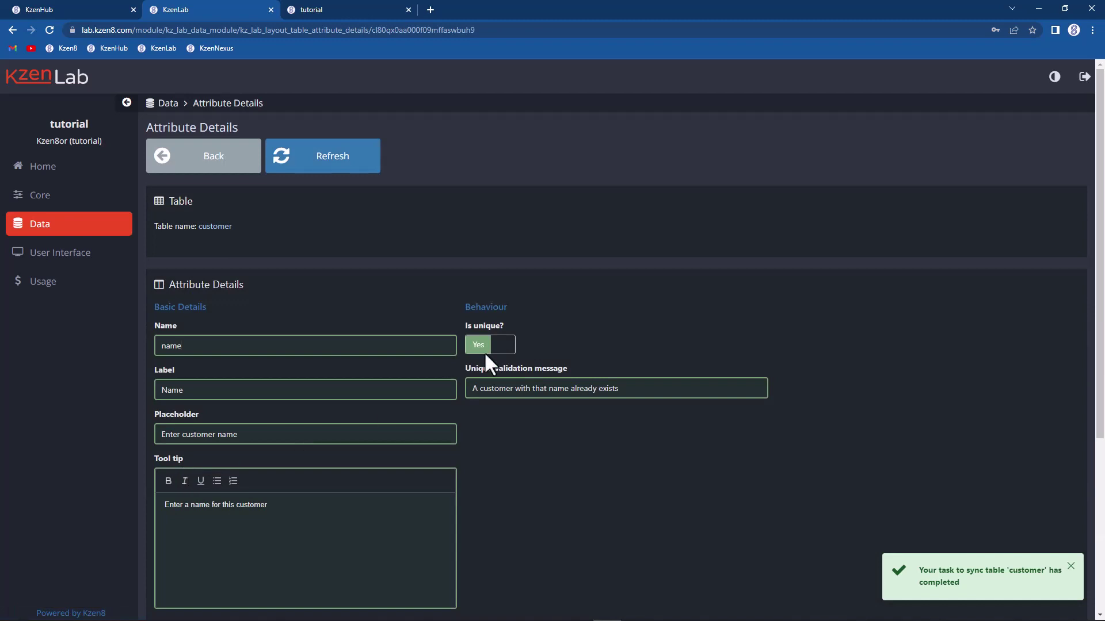
left_click(484, 347)
scroll(489, 363, "down", 3)
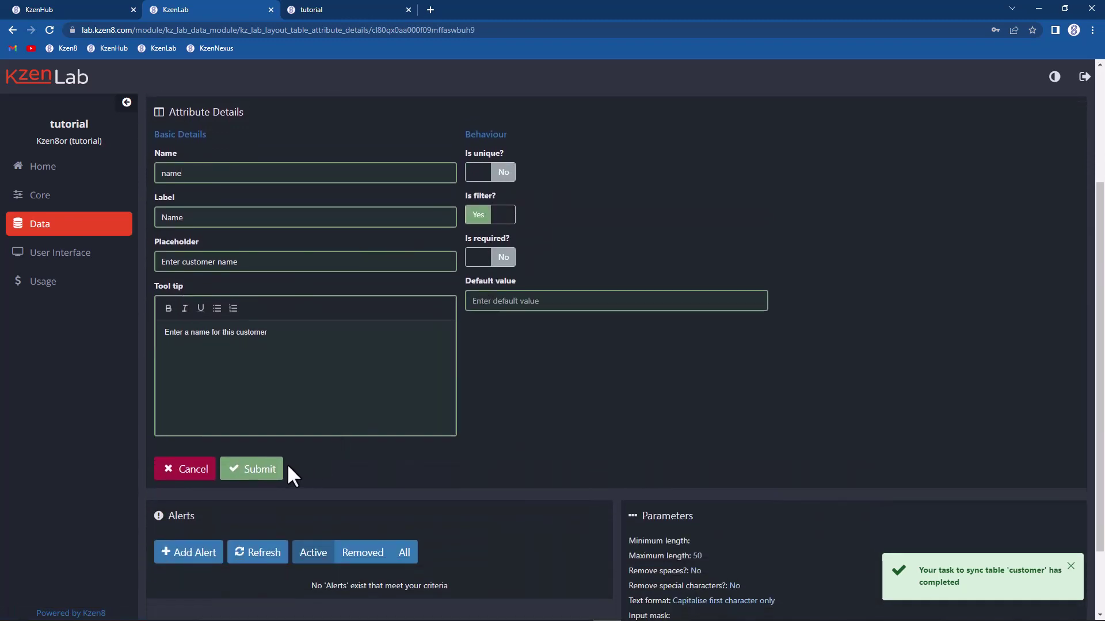
left_click(281, 471)
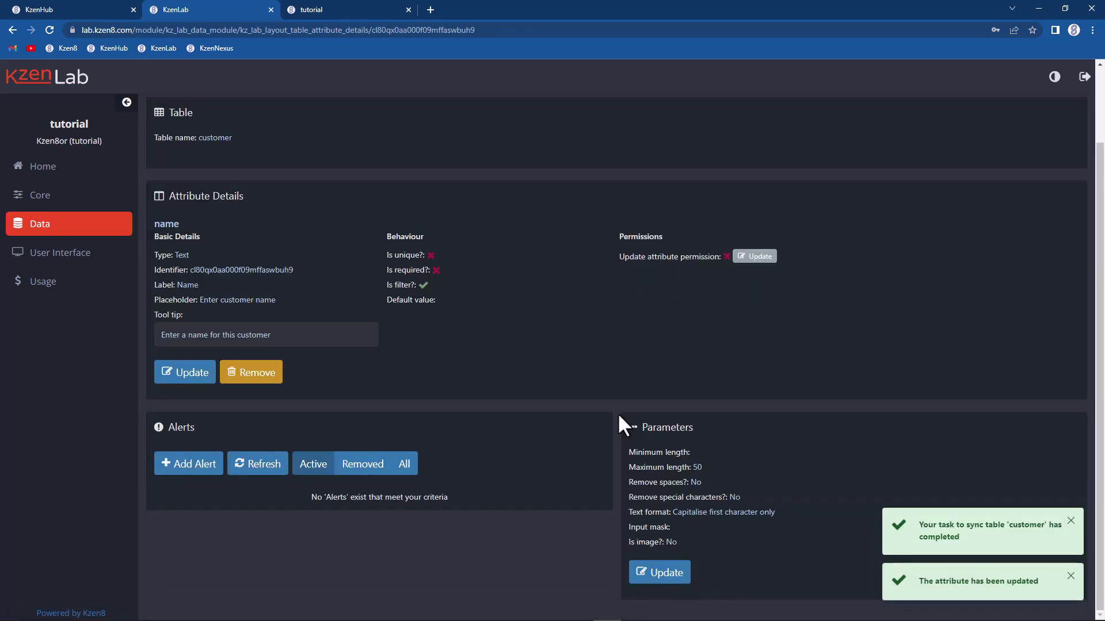
Step: Sync the customer table with the change and refresh to confirm the sync finished
scroll(505, 343, "up", 3)
left_click(233, 155)
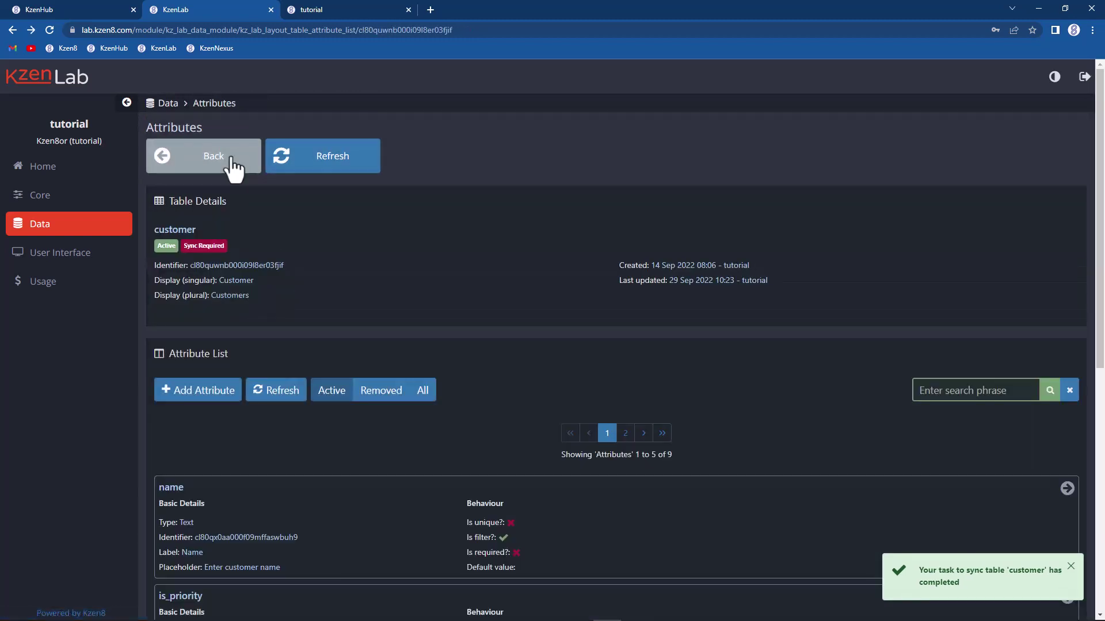
left_click(232, 156)
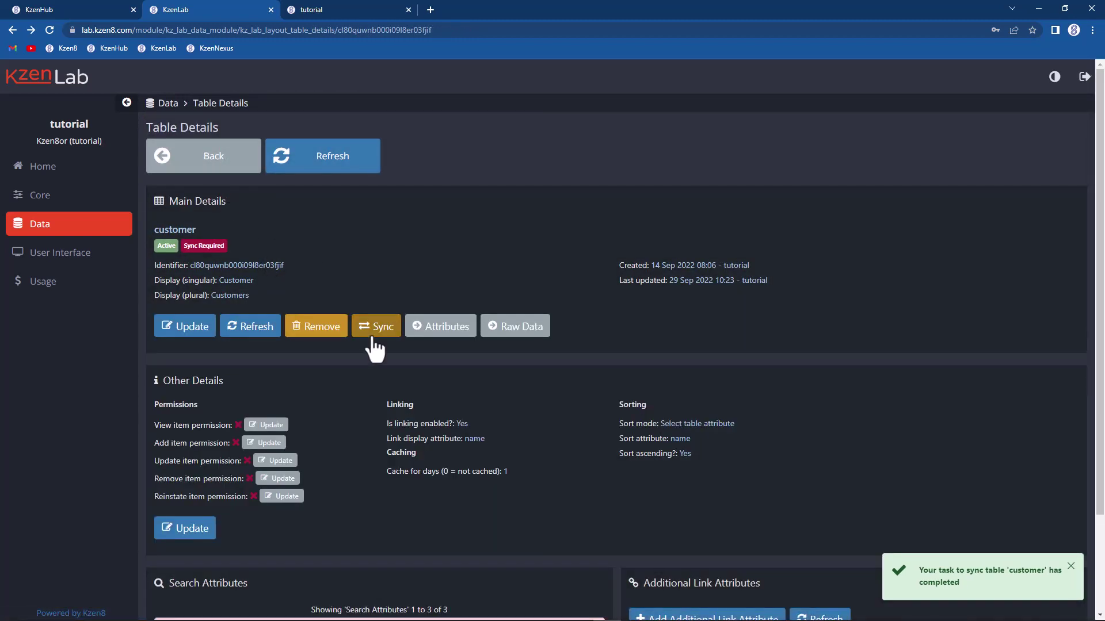
left_click(372, 339)
left_click(514, 404)
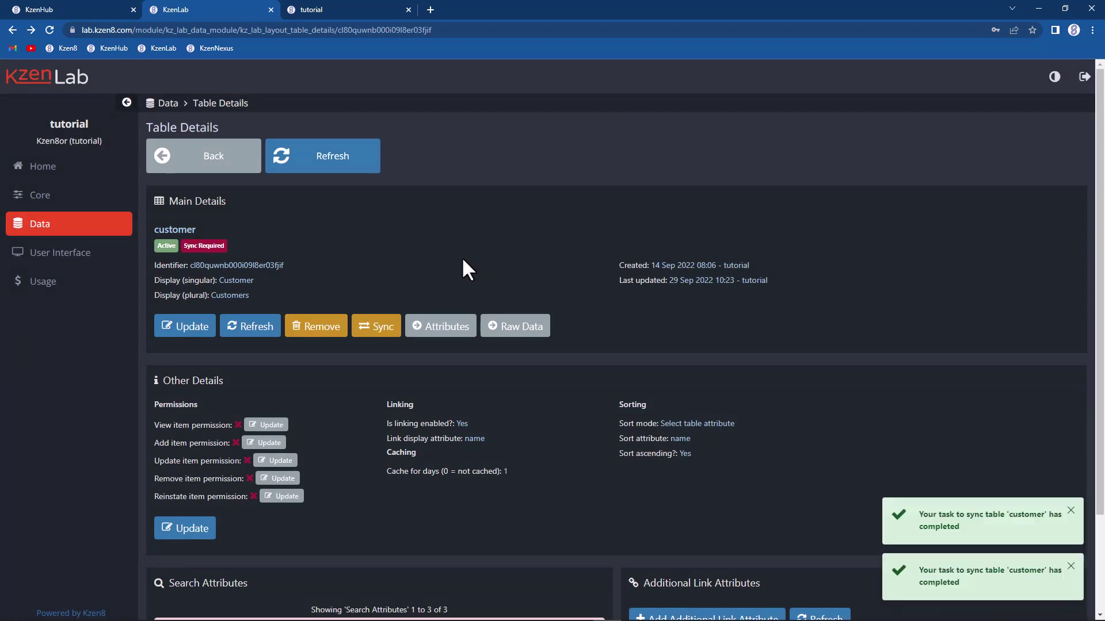
left_click(266, 326)
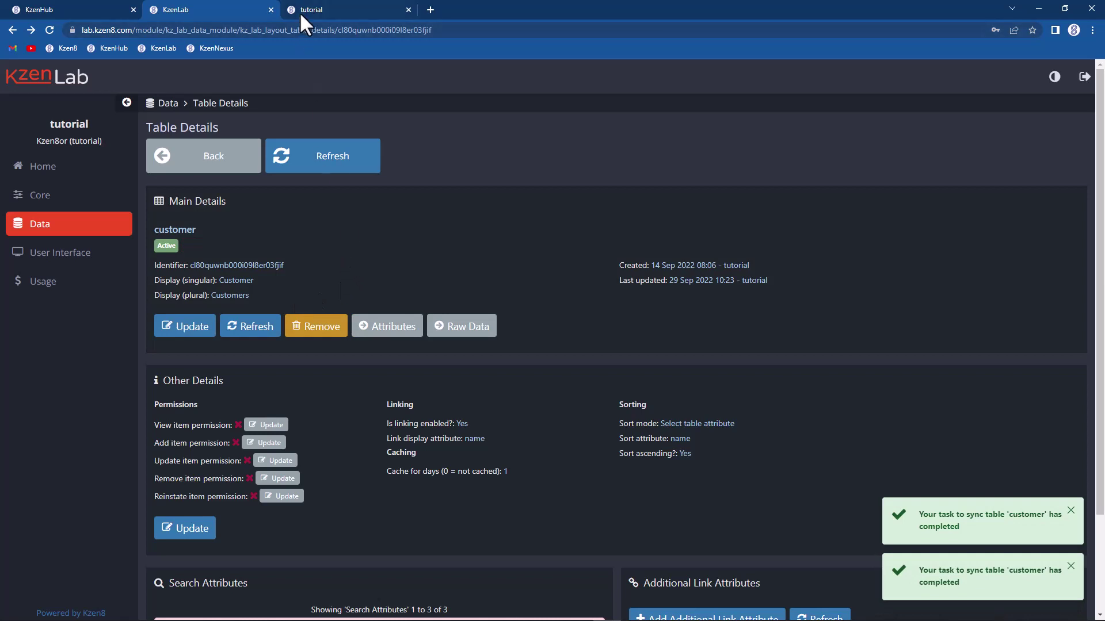
left_click(301, 12)
Step: Refresh the customer list and rename Customer 11 to 'Customer 1', creating a duplicate name
left_click(310, 158)
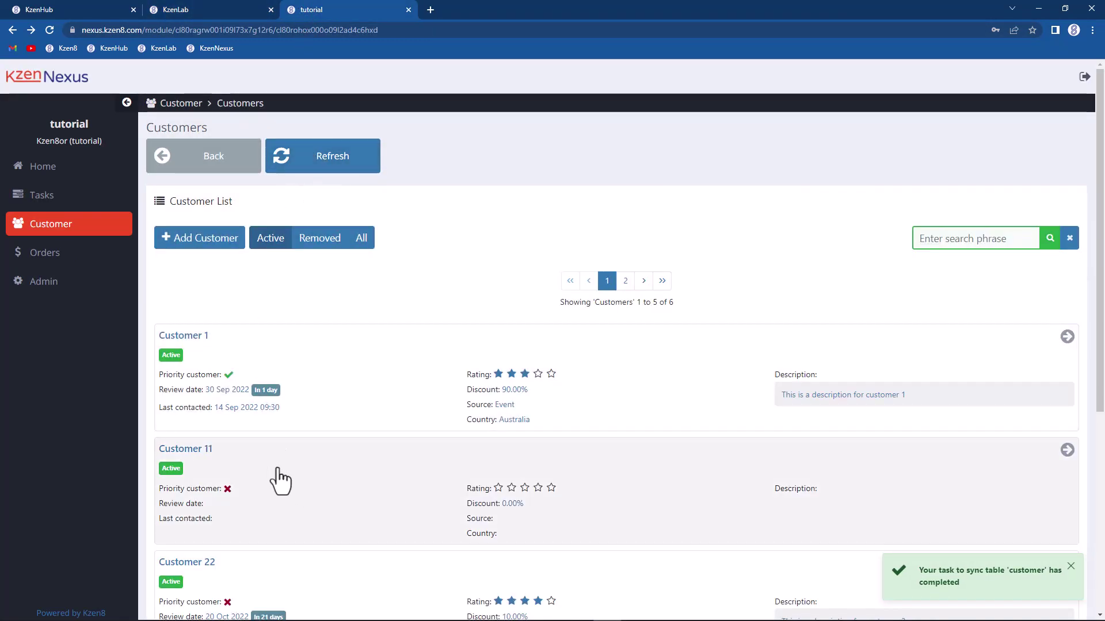
left_click(280, 480)
left_click(191, 319)
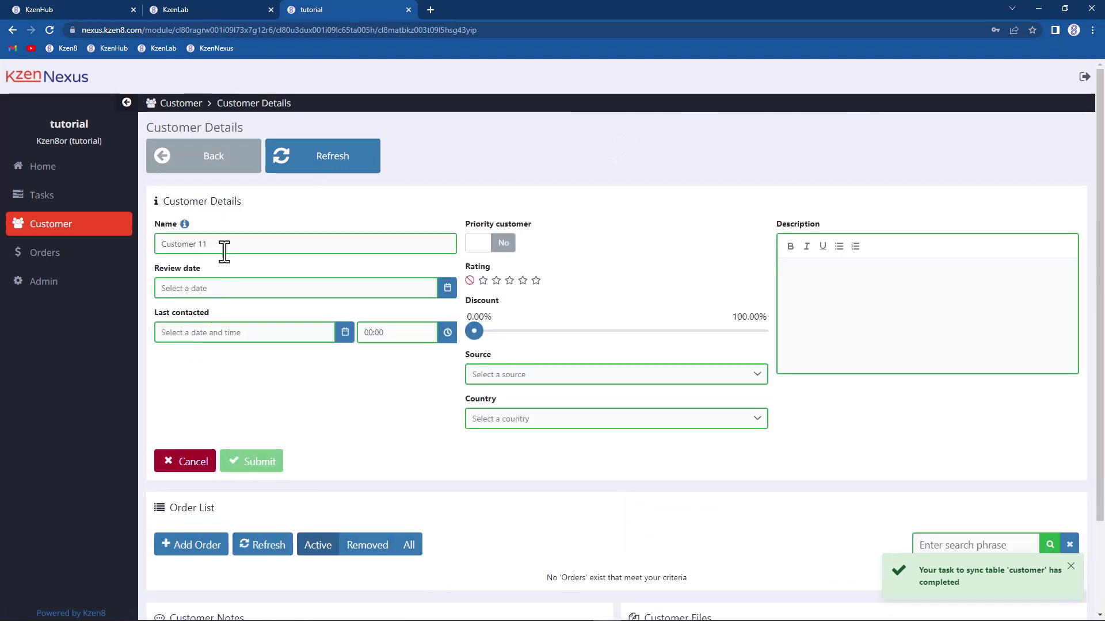
key("BackSpace")
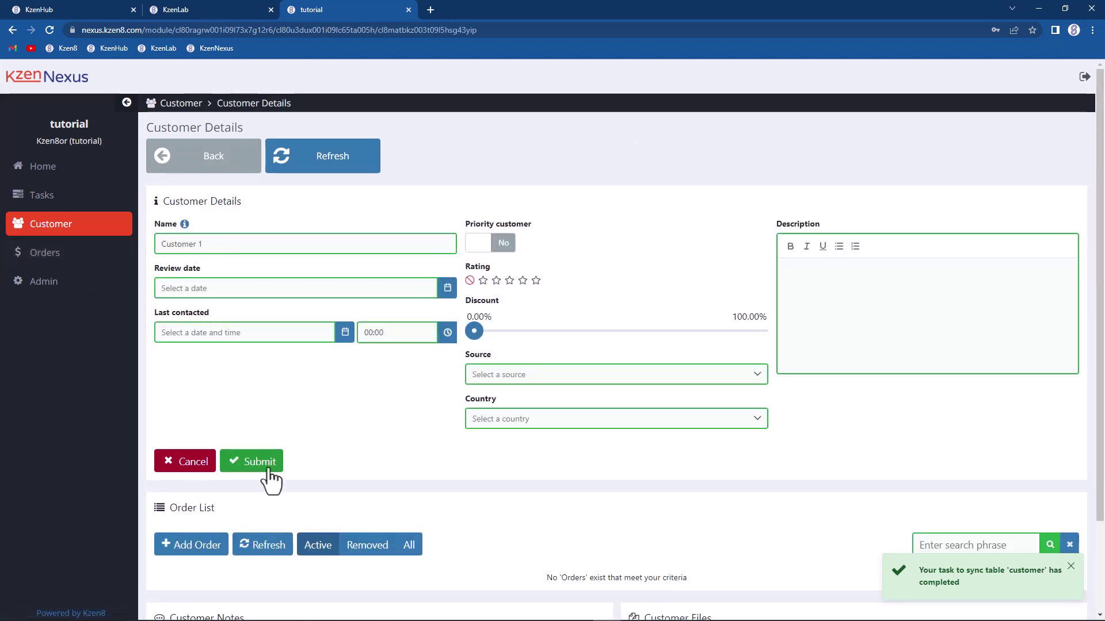
left_click(239, 463)
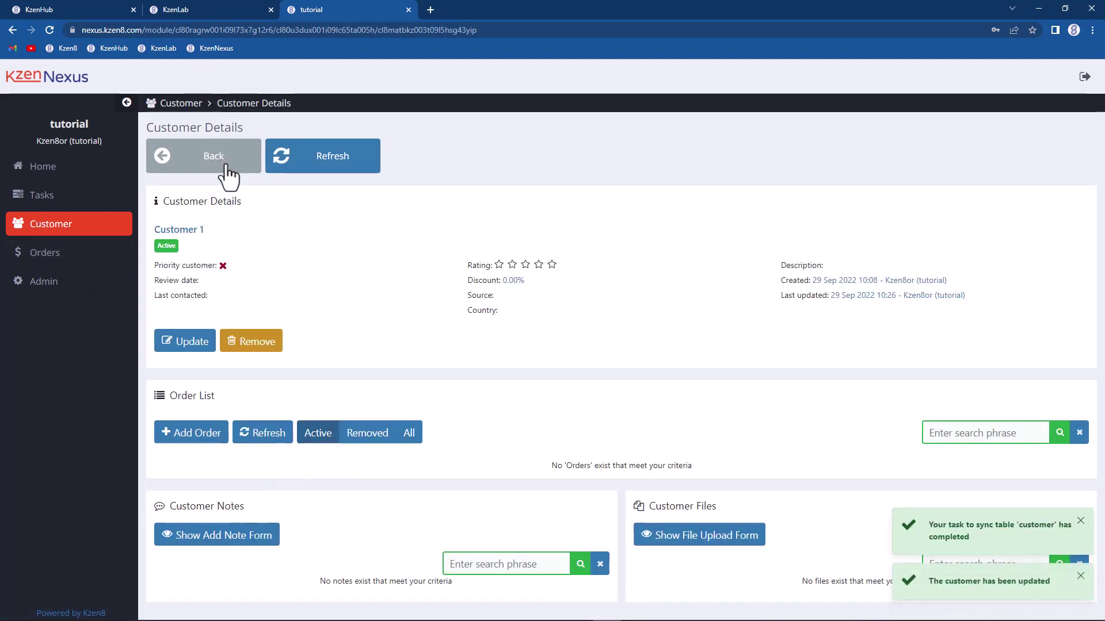
left_click(225, 168)
scroll(259, 371, "down", 2)
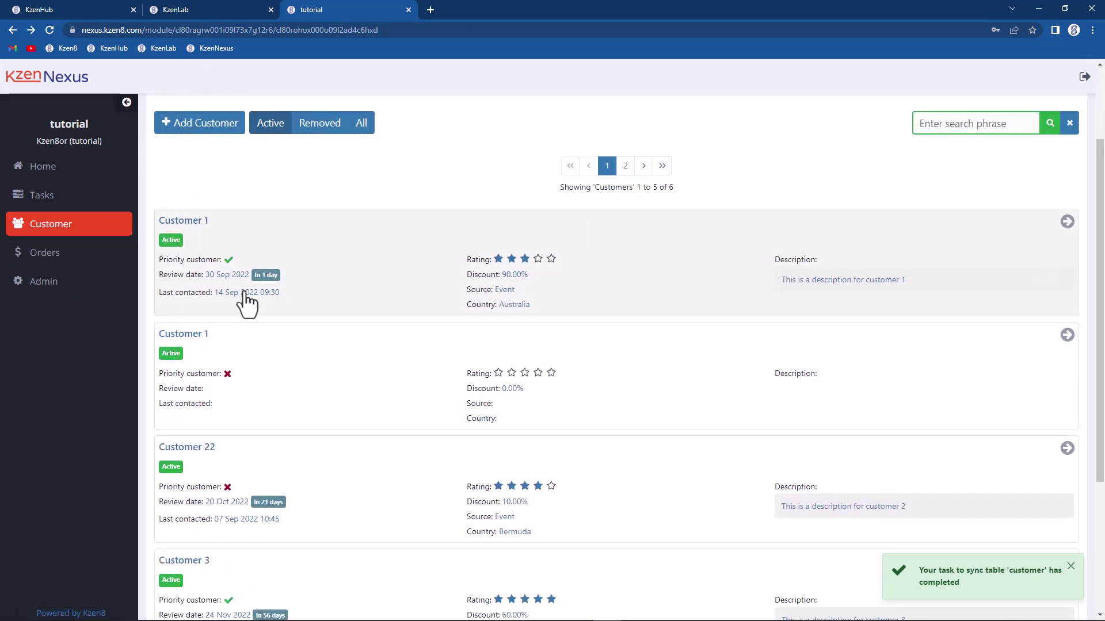
Step: Try saving the name attribute as unique again, which fails because of duplicate names
left_click(178, 8)
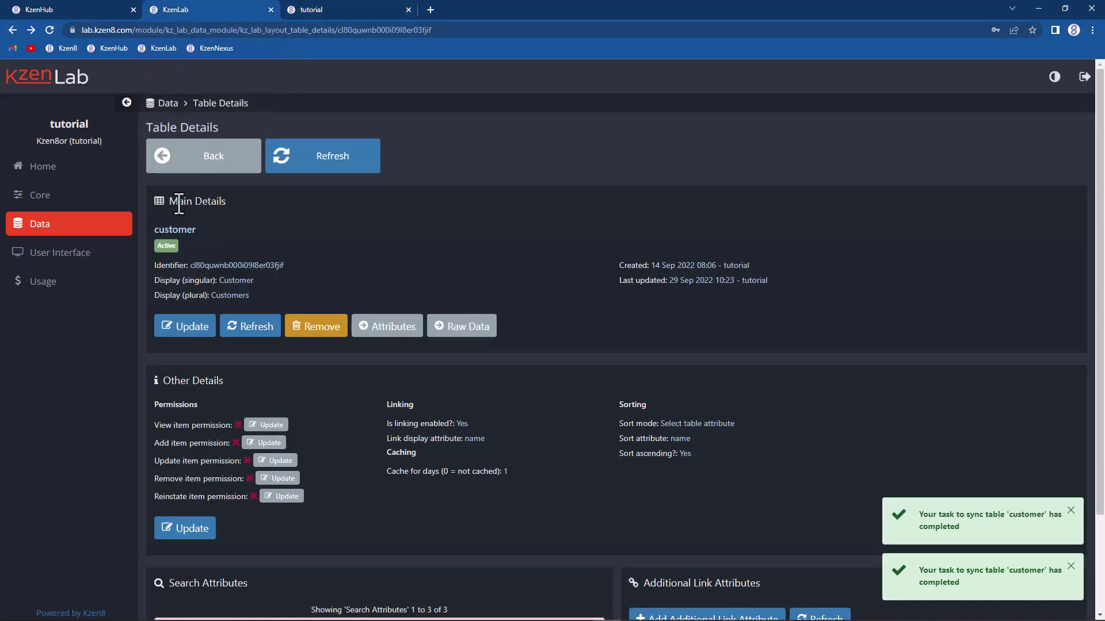
left_click(386, 331)
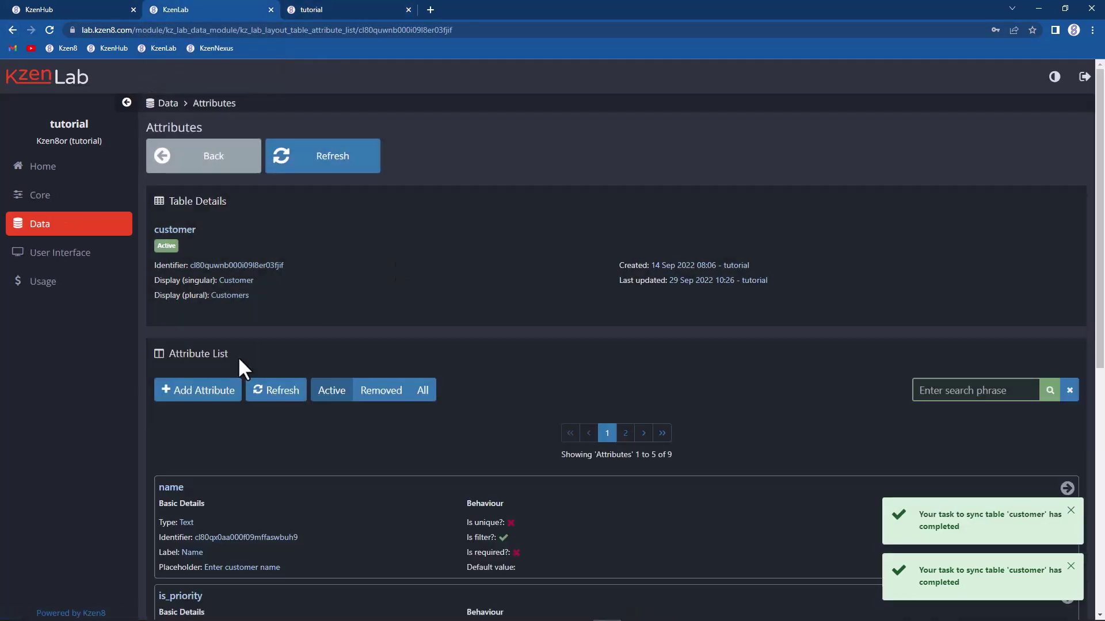
left_click(281, 483)
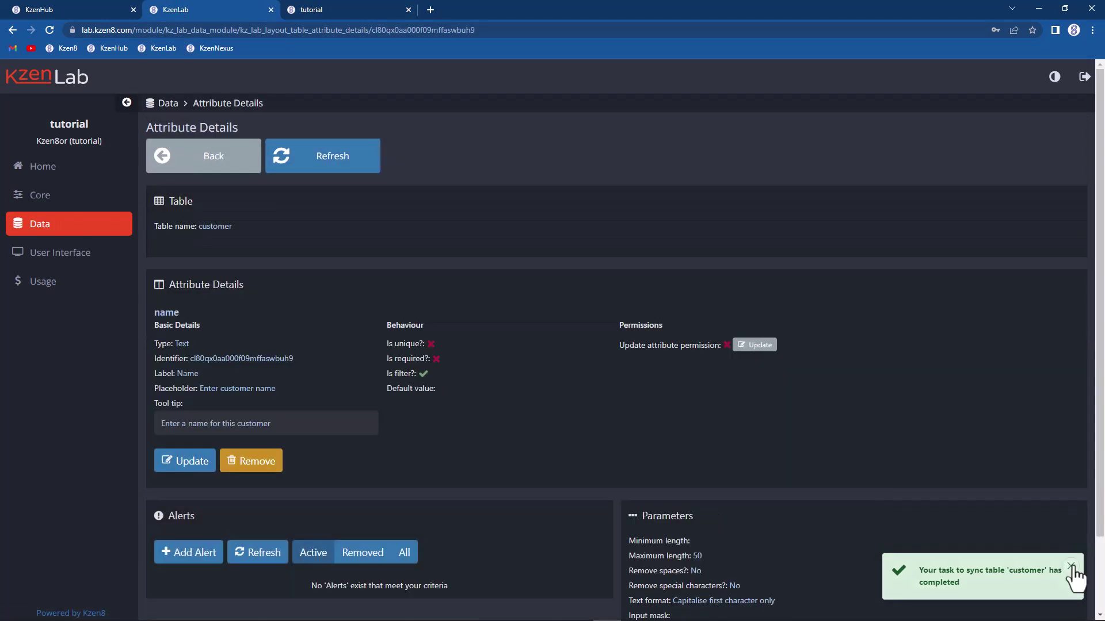
left_click(170, 460)
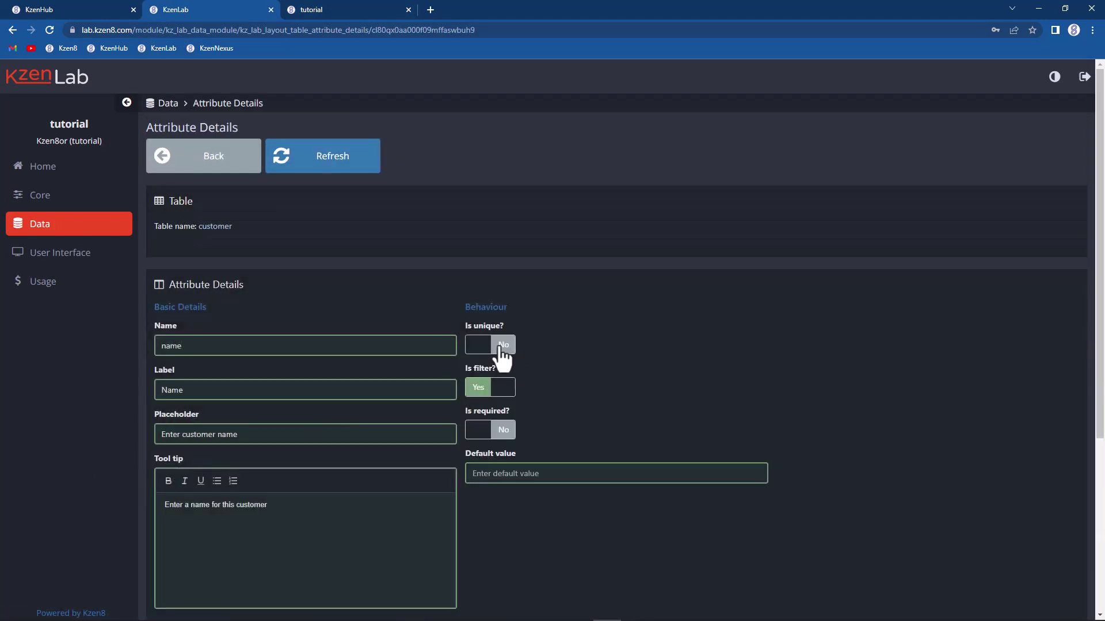
left_click(502, 347)
scroll(504, 400, "down", 2)
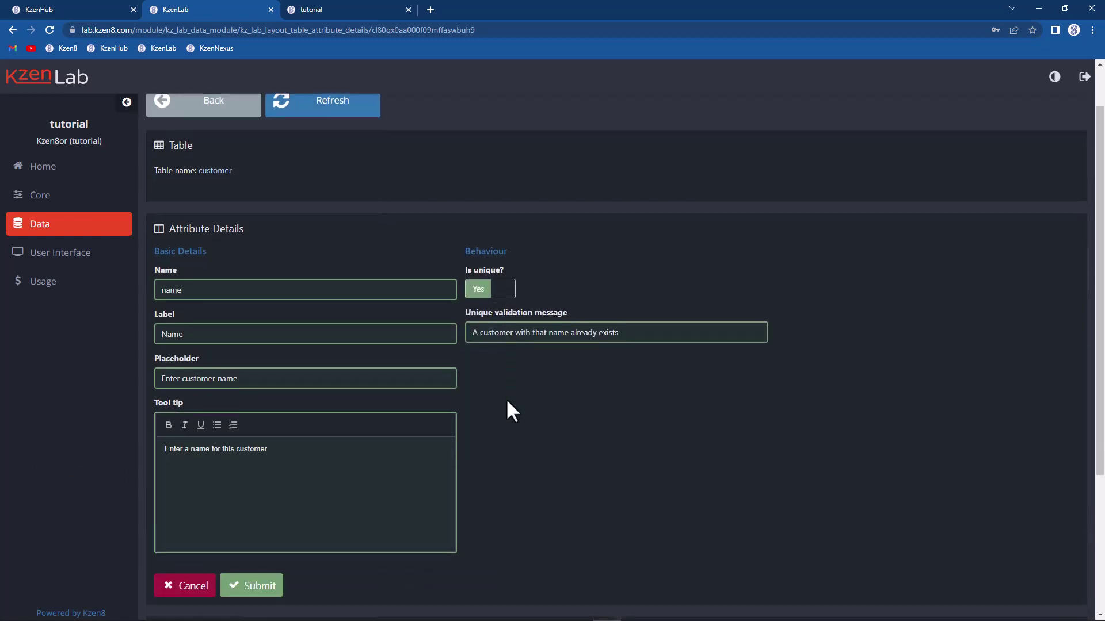
left_click(278, 517)
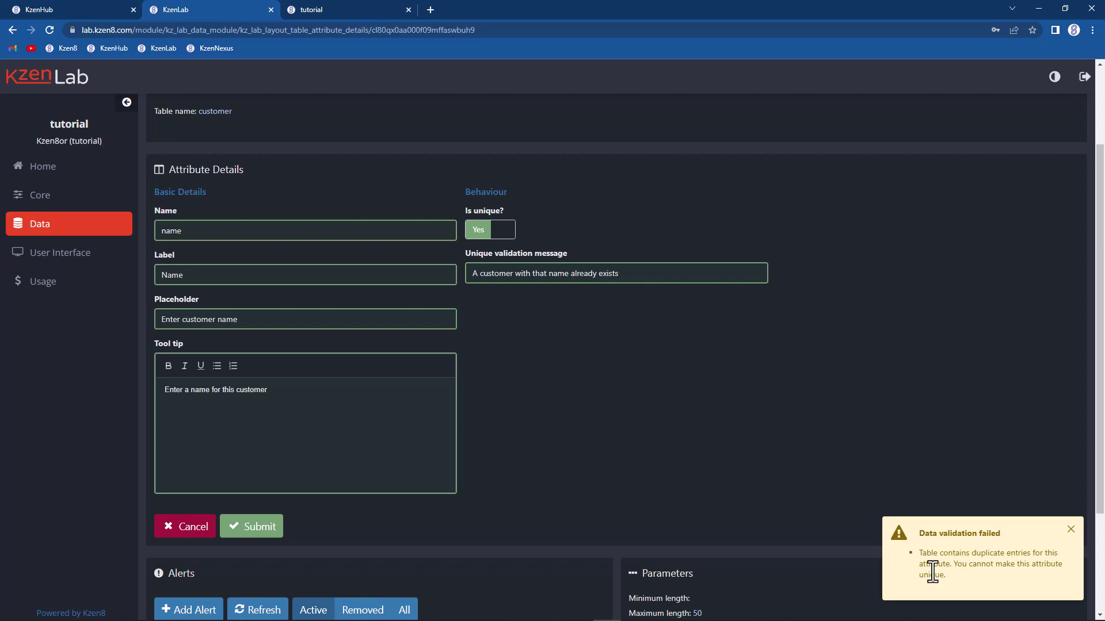
Step: Rename the second 'Customer 1' record back to 'Customer 11' and save it
left_click(318, 10)
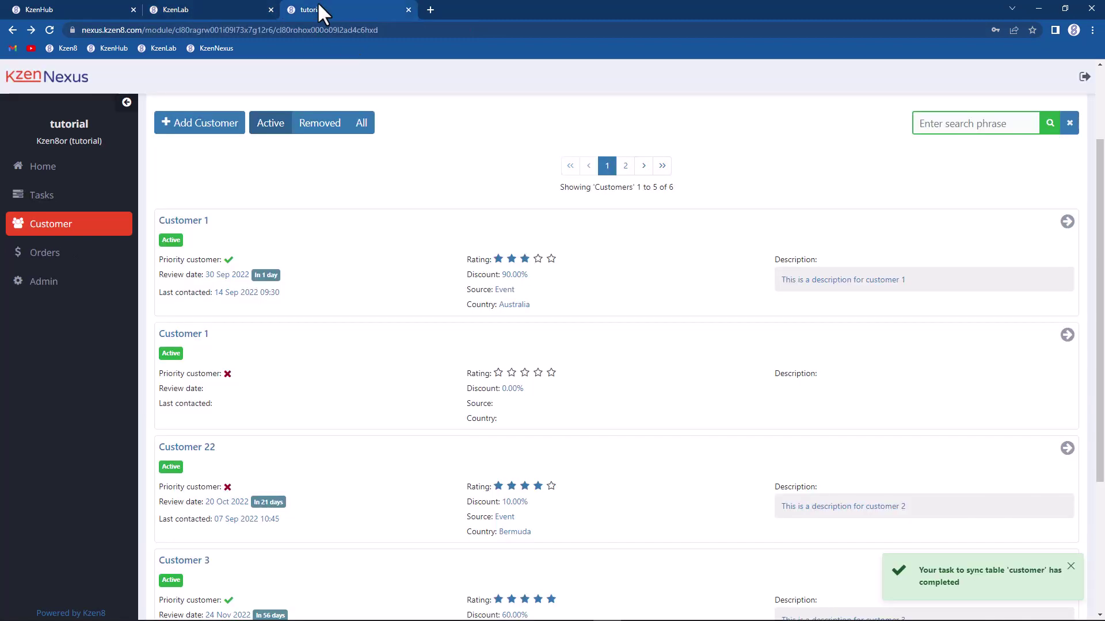
left_click(301, 377)
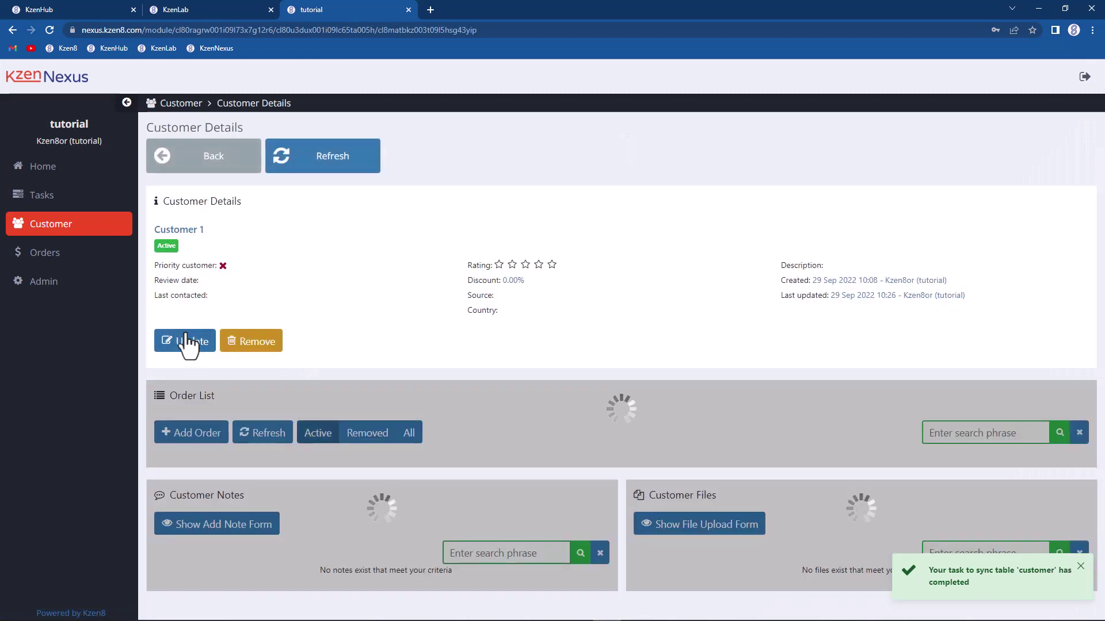
left_click(185, 344)
left_click(240, 245)
type("11")
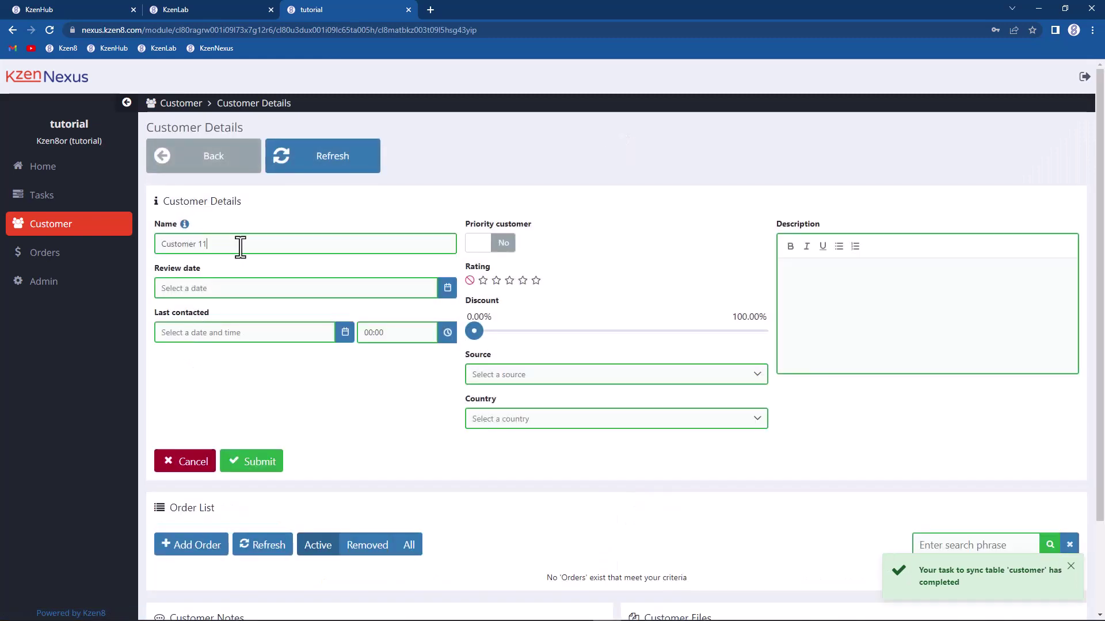
left_click(259, 461)
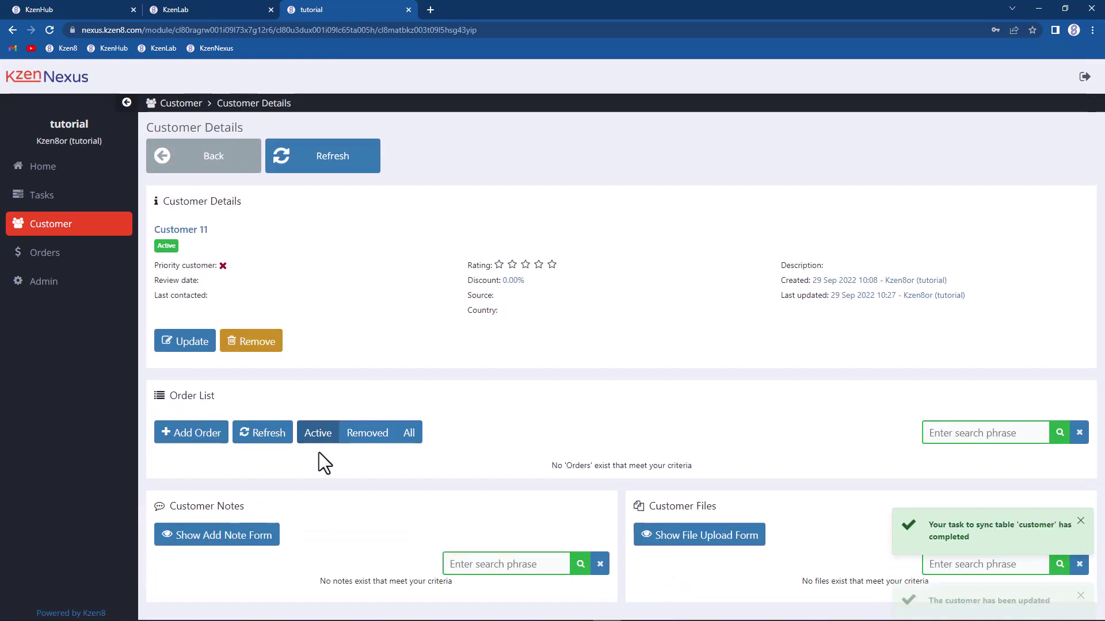
left_click(188, 8)
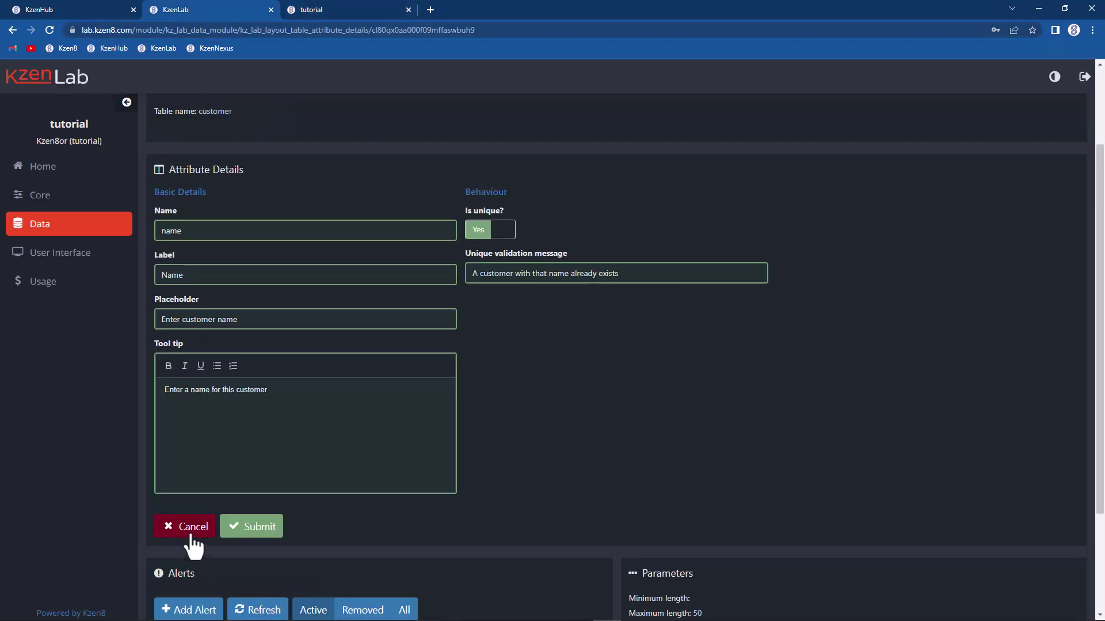
Step: Discard the pending edit, then save the name attribute with Is unique set to Yes
left_click(191, 537)
left_click(193, 378)
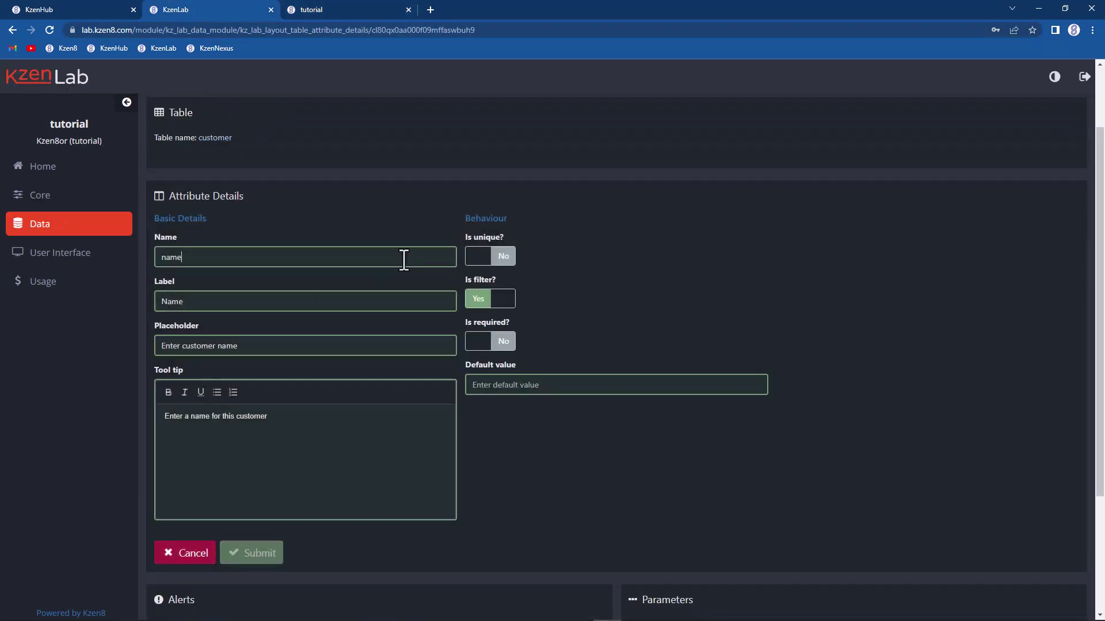
left_click(507, 257)
left_click(256, 553)
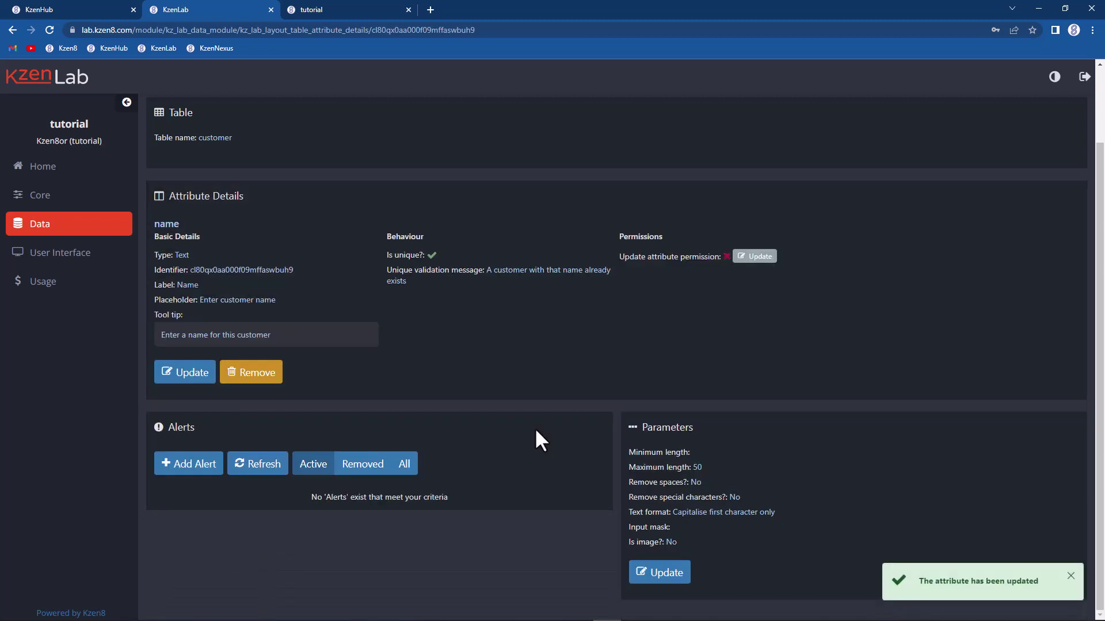
left_click(234, 162)
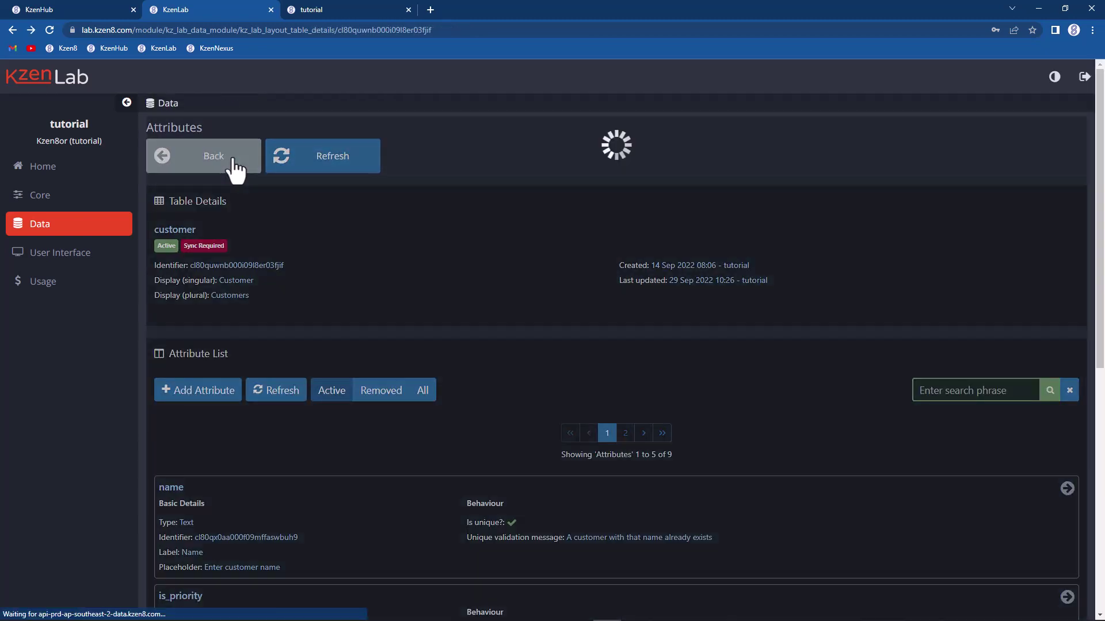
Step: Sync the customer table from Table Details and confirm with Yes until the task completes
left_click(231, 168)
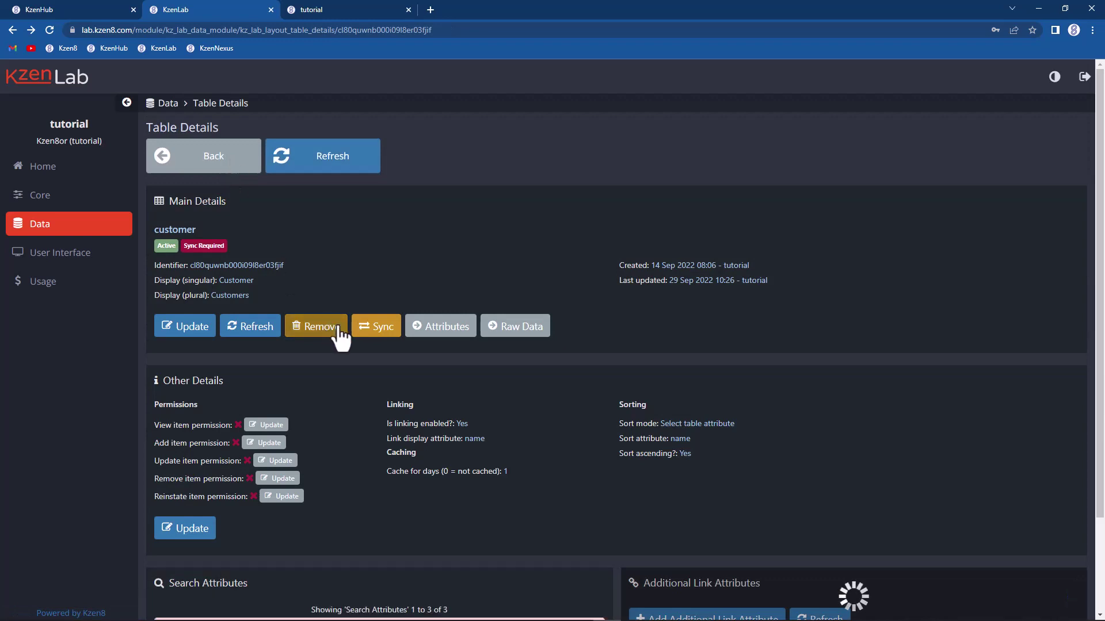
left_click(374, 335)
left_click(521, 409)
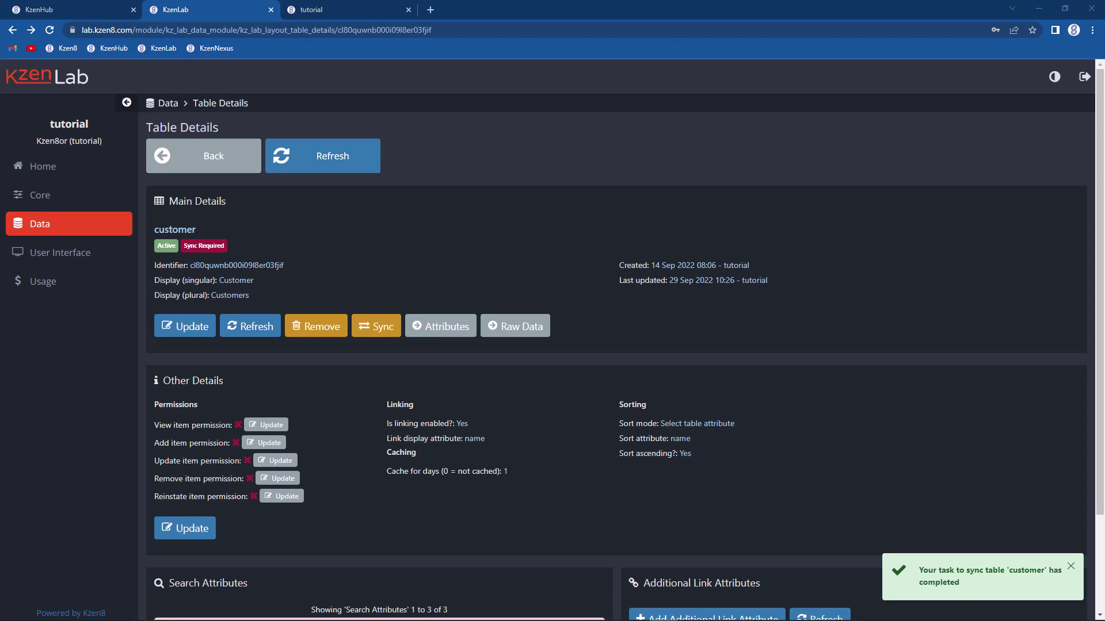
left_click(454, 327)
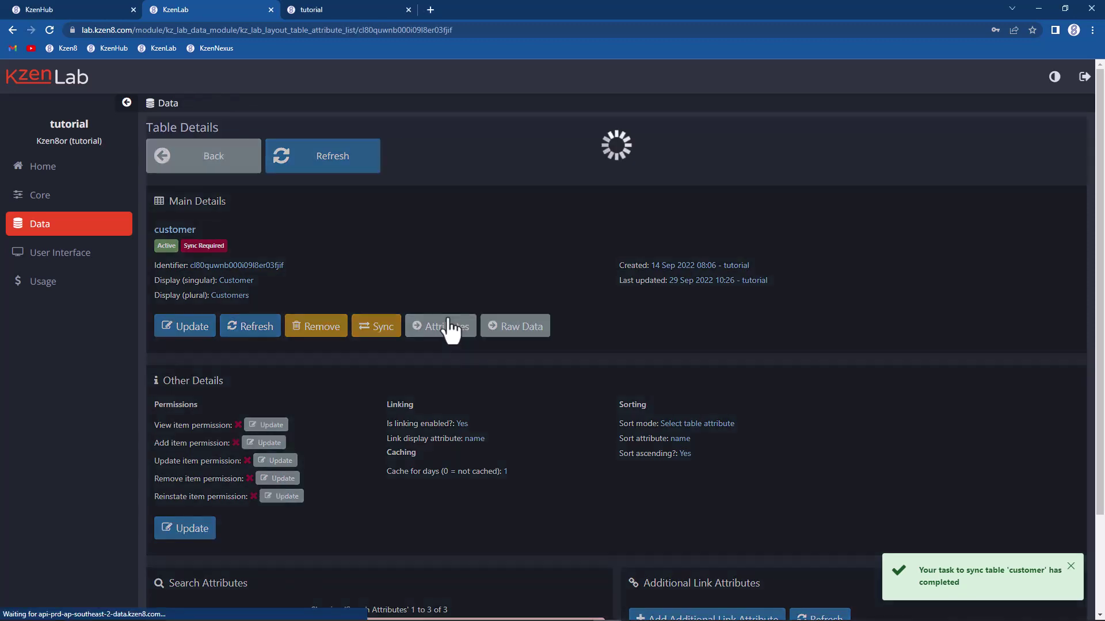
Step: Open the name attribute's details, showing it unique with 'A customer with that name already exists'
scroll(402, 388, "down", 2)
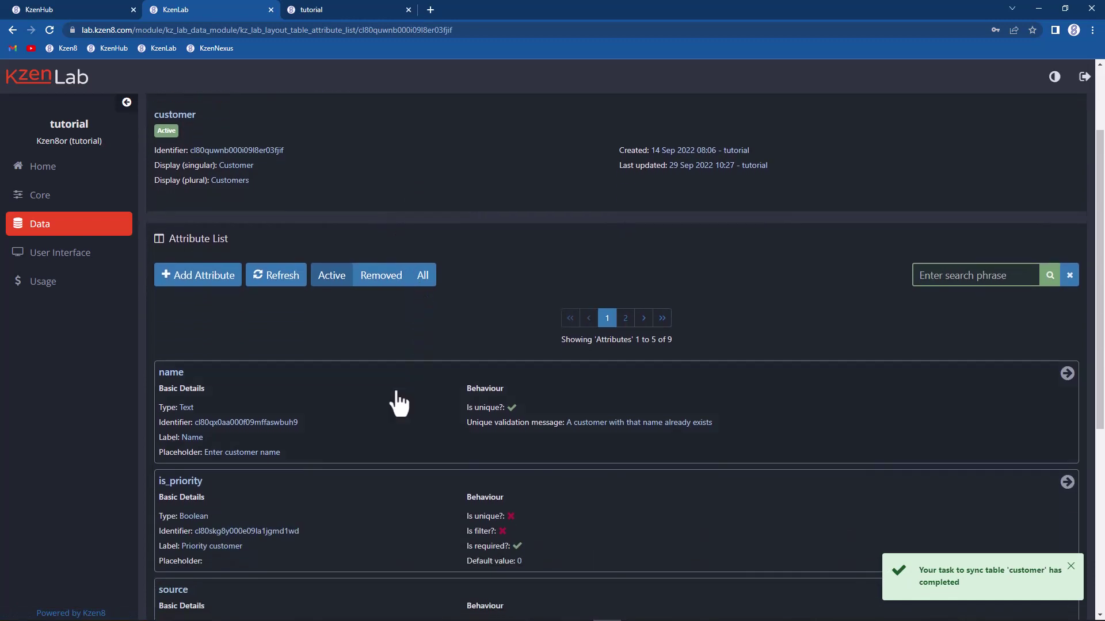
left_click(353, 412)
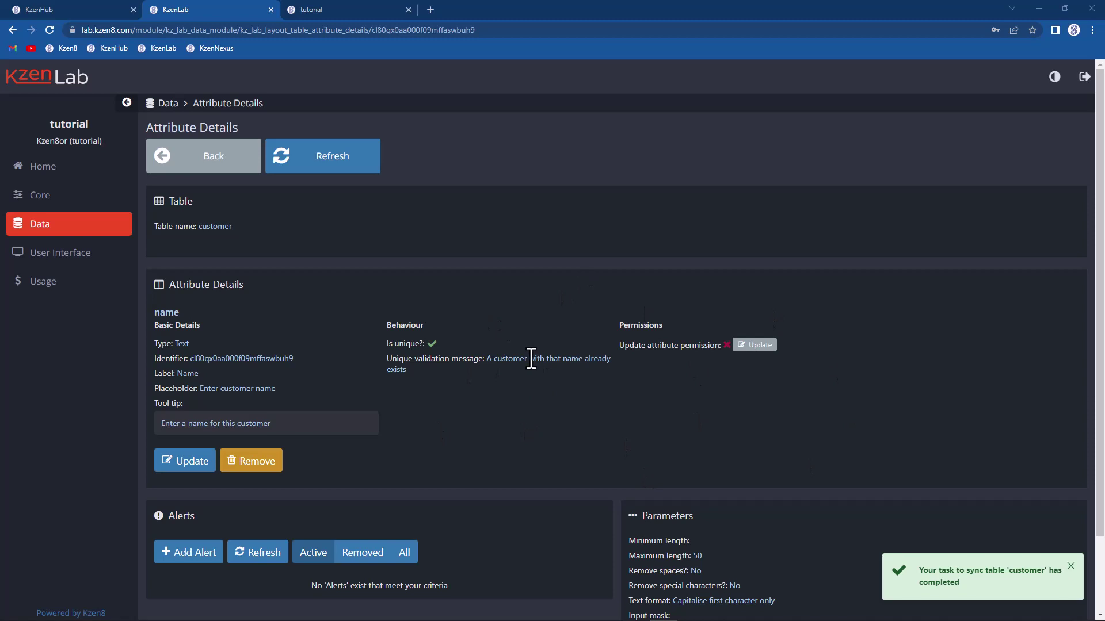
scroll(527, 361, "down", 2)
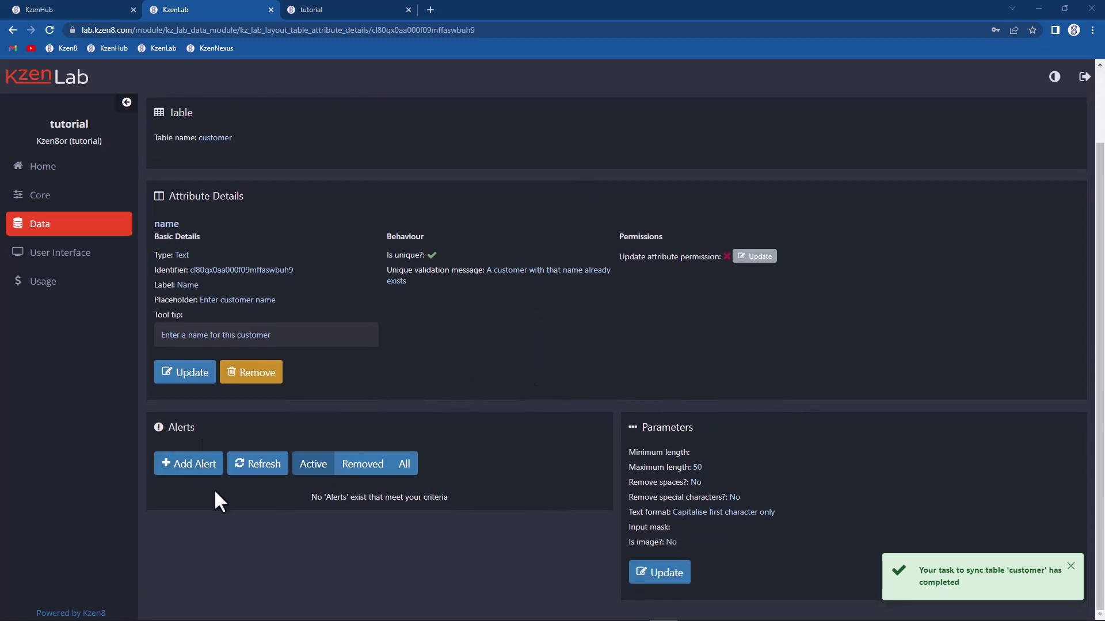
Step: Add a Danger-style alert reading 'This is an alert' to the name attribute
left_click(184, 466)
scroll(190, 551, "down", 2)
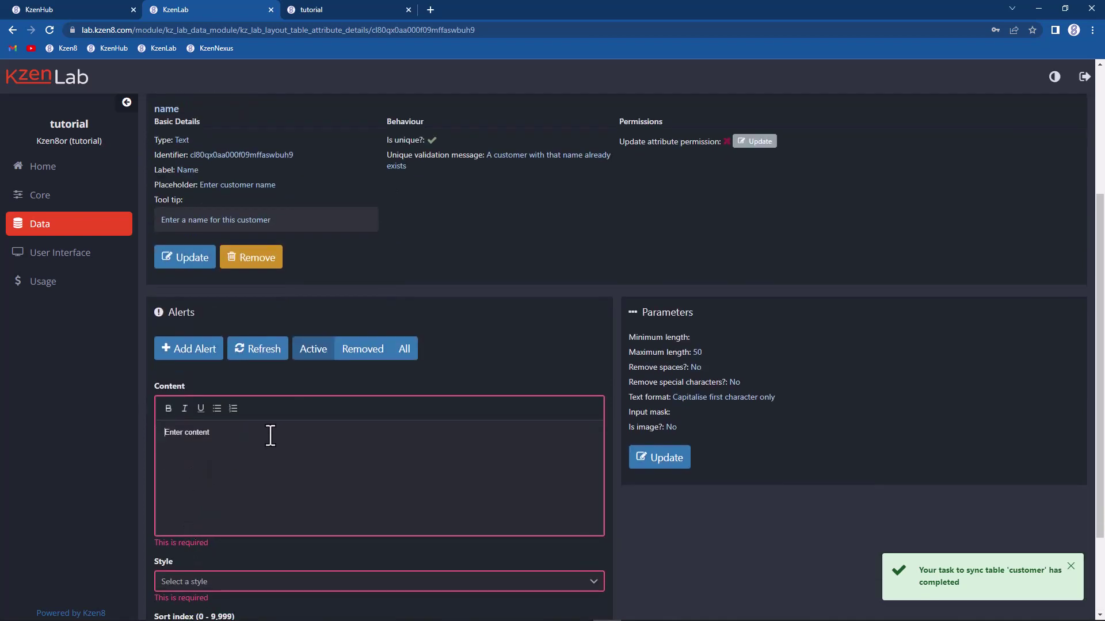
type("Thsi is an ")
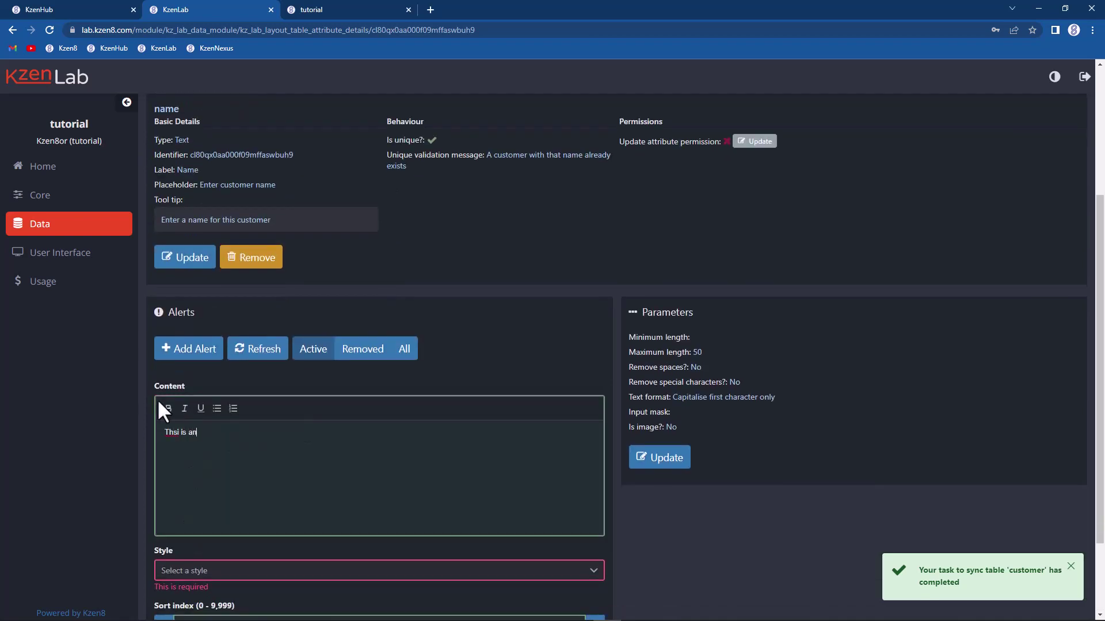
type("alerty")
key("BackSpace")
key("Right")
type("s")
scroll(130, 460, "down", 2)
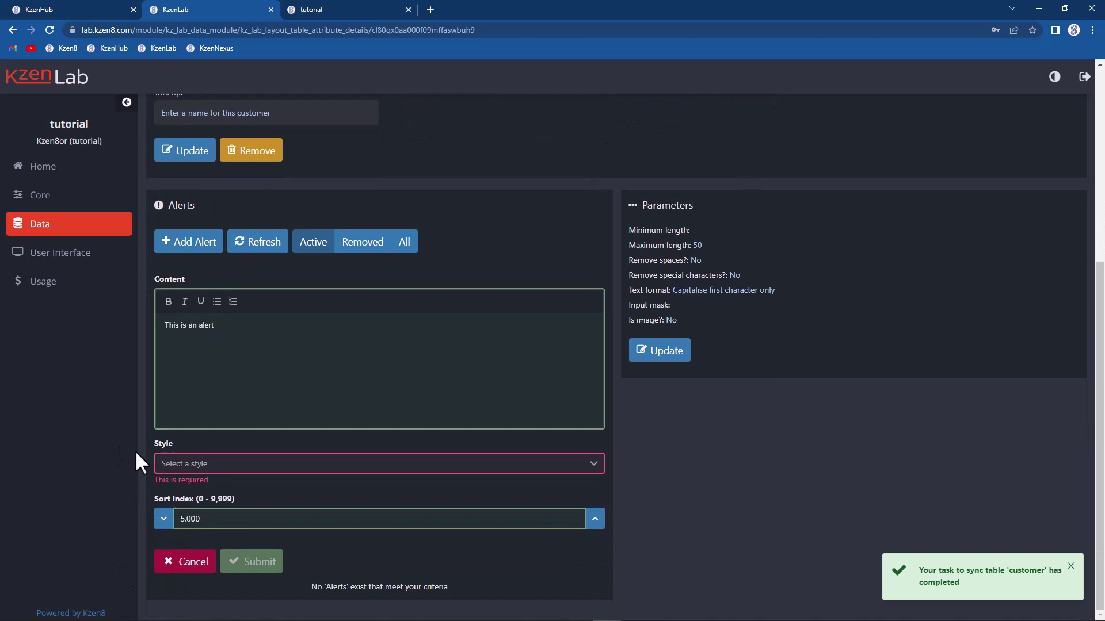
left_click(233, 467)
left_click(216, 524)
left_click(248, 562)
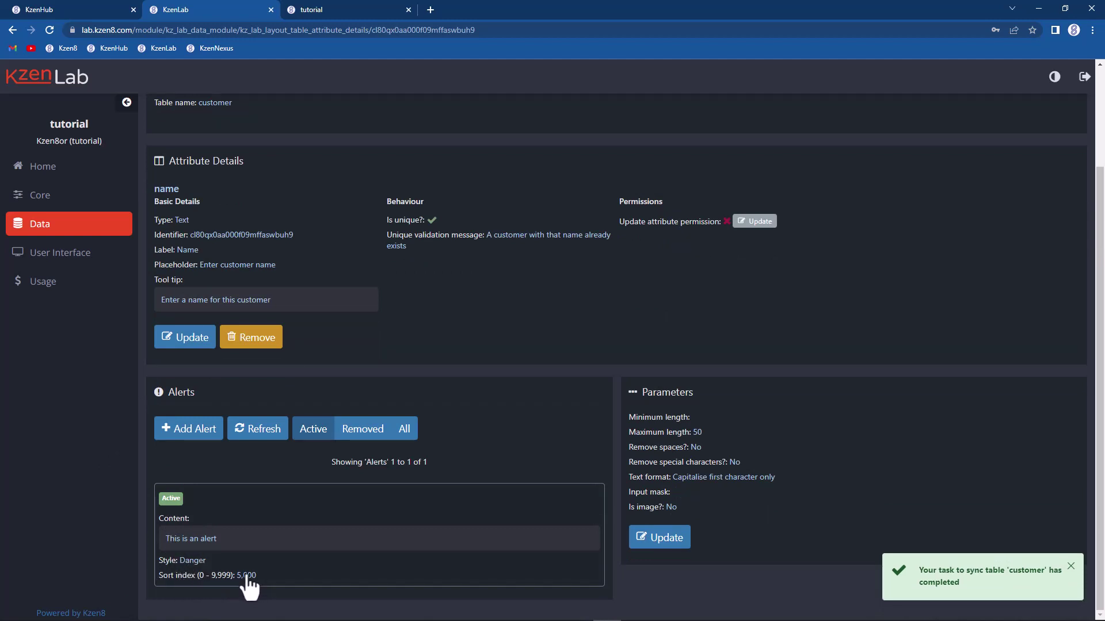
Step: Reload Customer 11 in KzenNexus and check that 'This is an alert' shows above Name
left_click(343, 13)
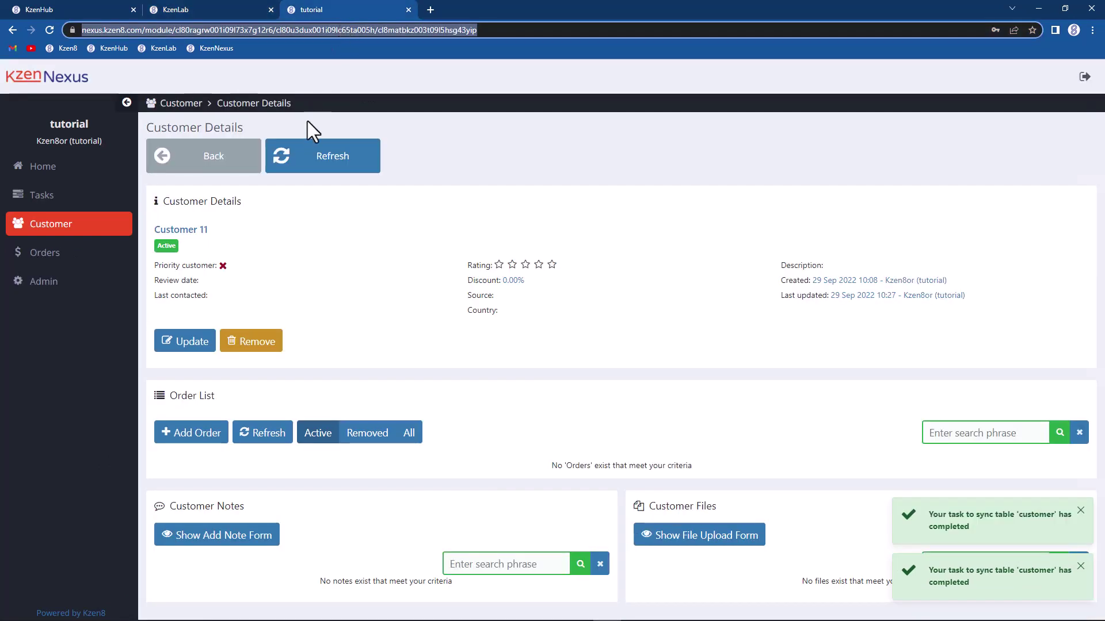
left_click(318, 156)
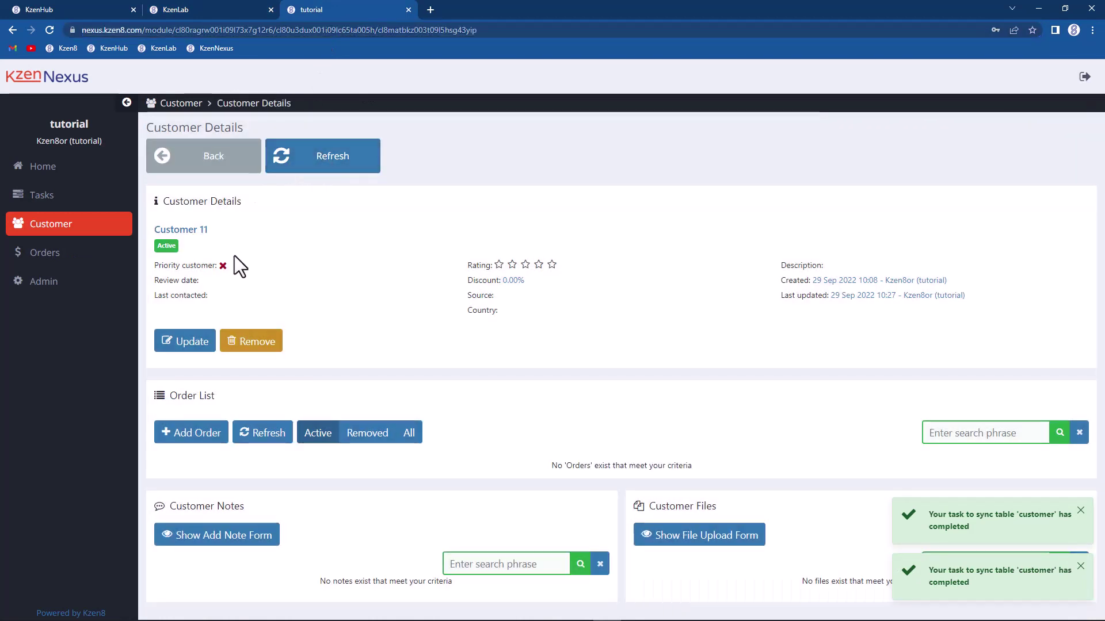
left_click(187, 345)
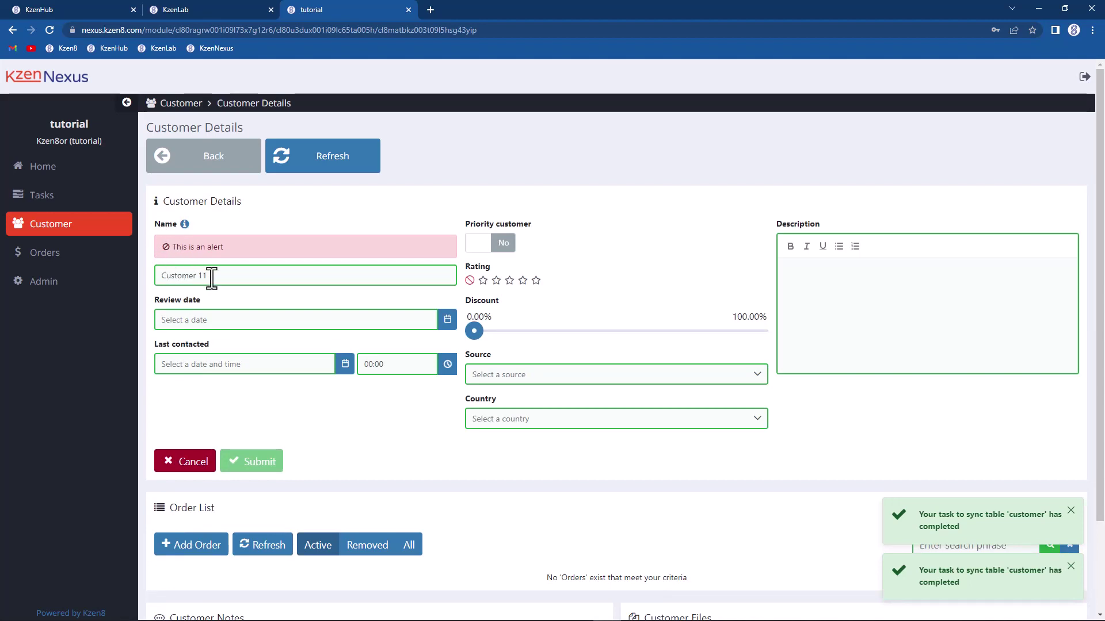
left_click(184, 224)
left_click(687, 297)
left_click(184, 224)
left_click(684, 300)
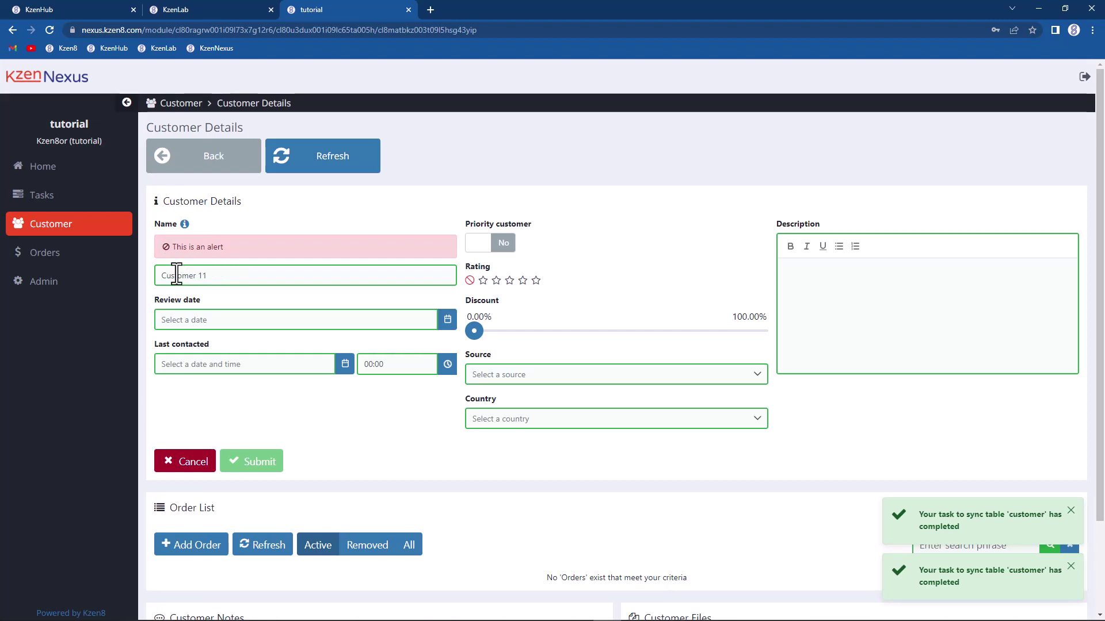
left_click(203, 11)
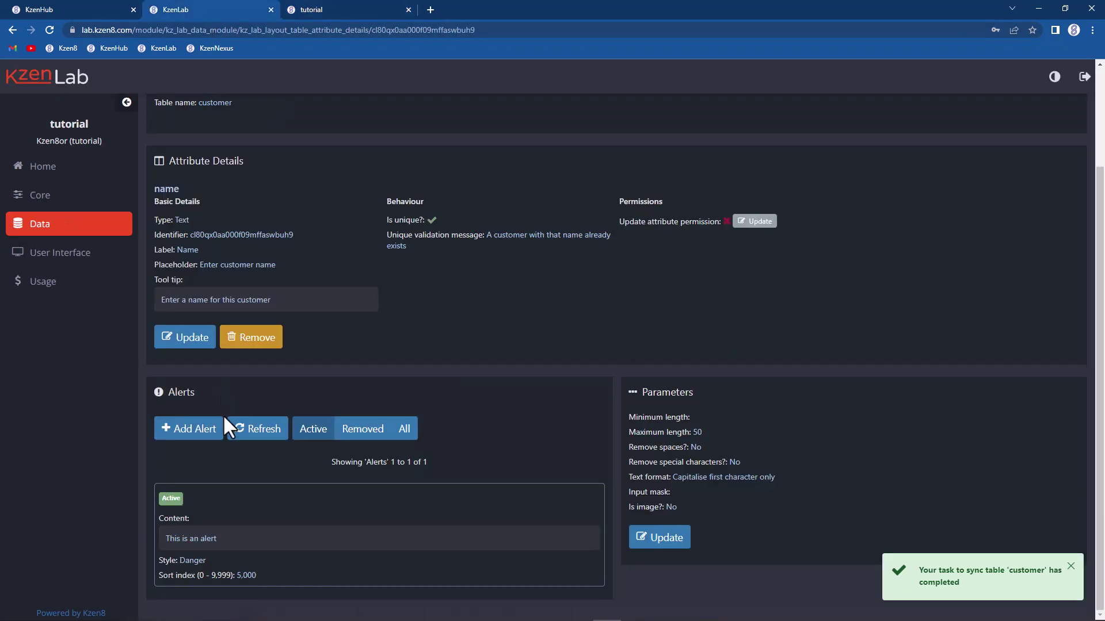
Step: Change the existing name alert's style to Warning
mouse_move(274, 512)
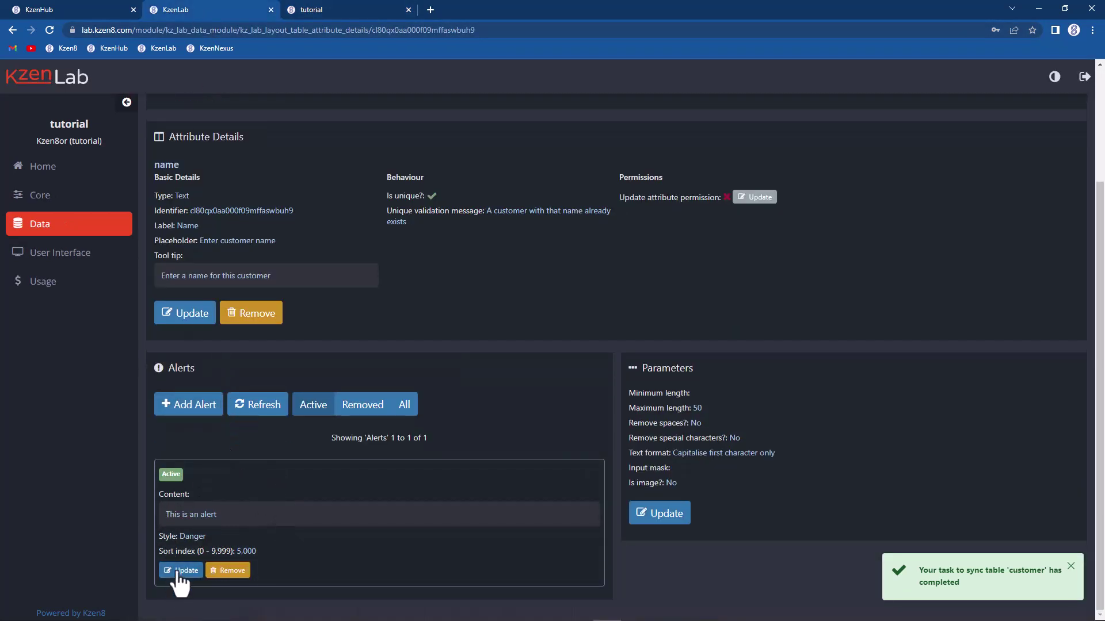
left_click(178, 570)
scroll(207, 543, "down", 3)
left_click(194, 495)
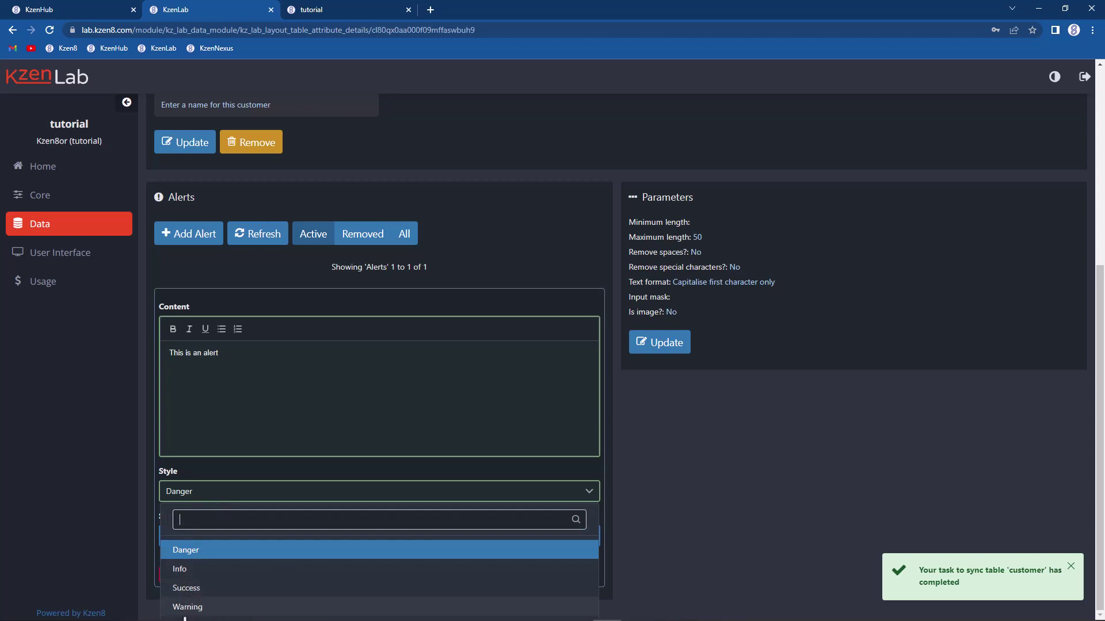
left_click(186, 609)
left_click(219, 575)
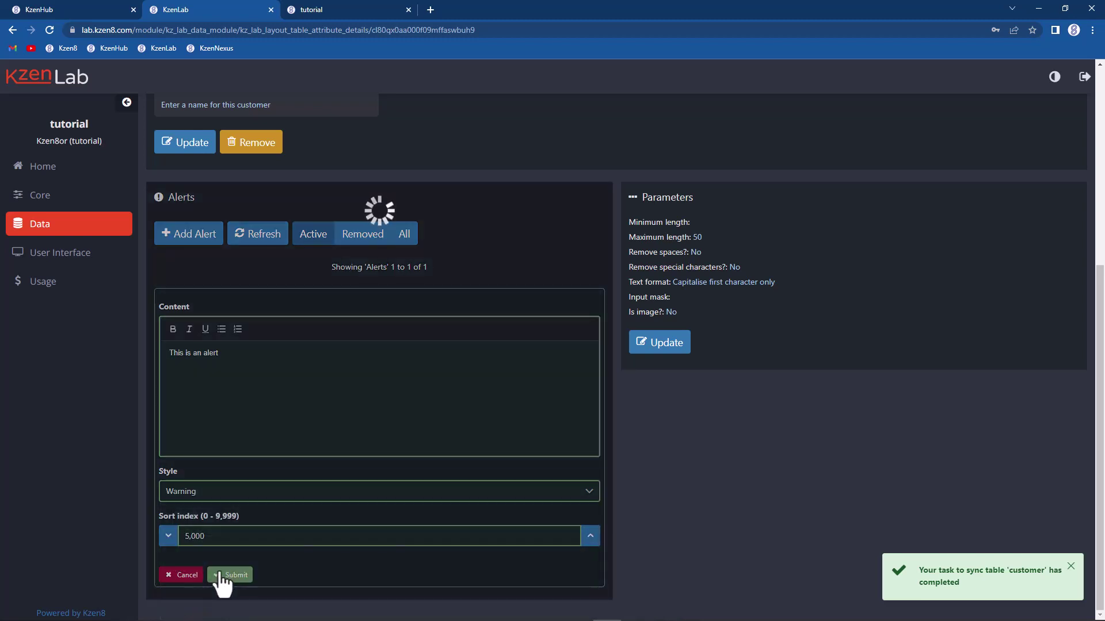
Step: Start a second alert with the content 'Another message'
left_click(194, 430)
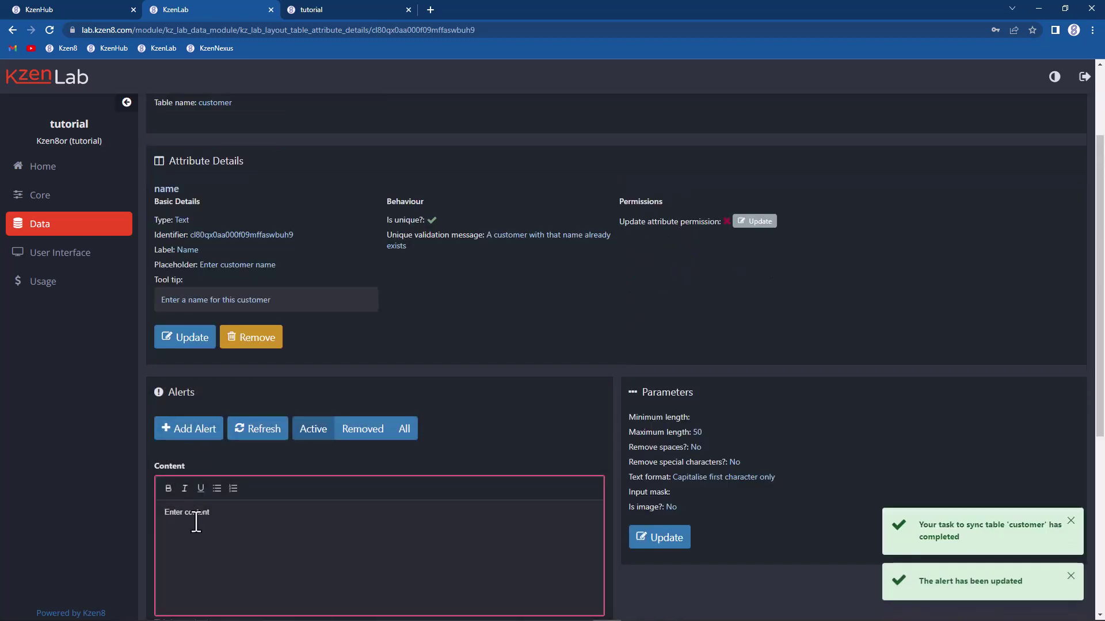
type("gfdgfdfdg")
key("ctrl+a")
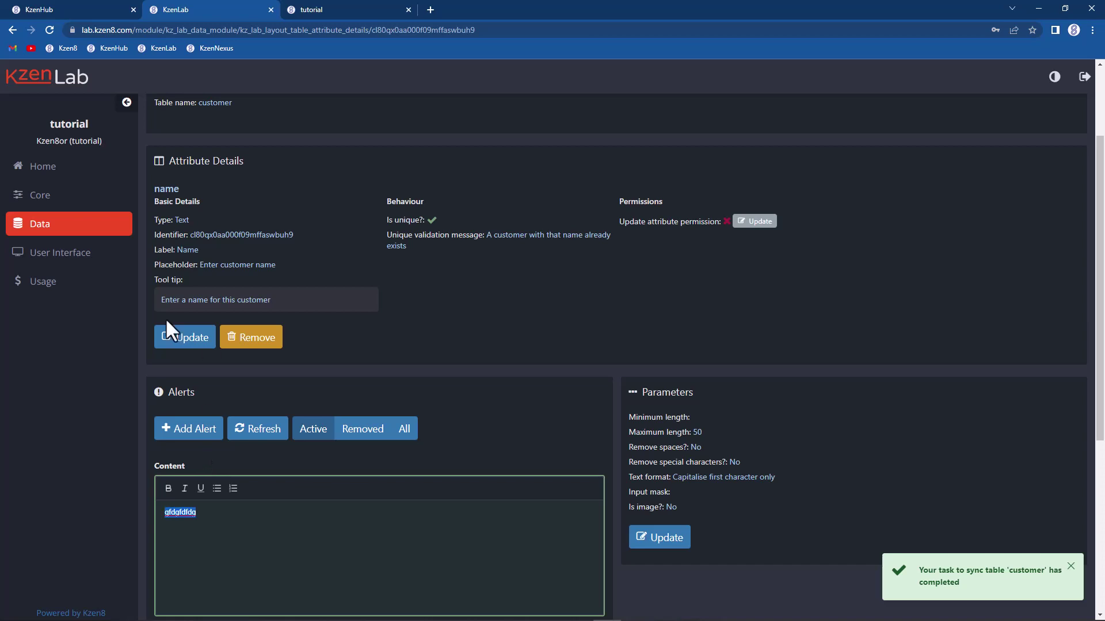
type("An")
key("BackSpace")
type("nb")
key("BackSpace")
type("nother mesds")
key("BackSpace")
key("BackSpace")
type("sage")
Step: Give the second alert Info style and sort index 5,100, then save it
scroll(250, 434, "down", 5)
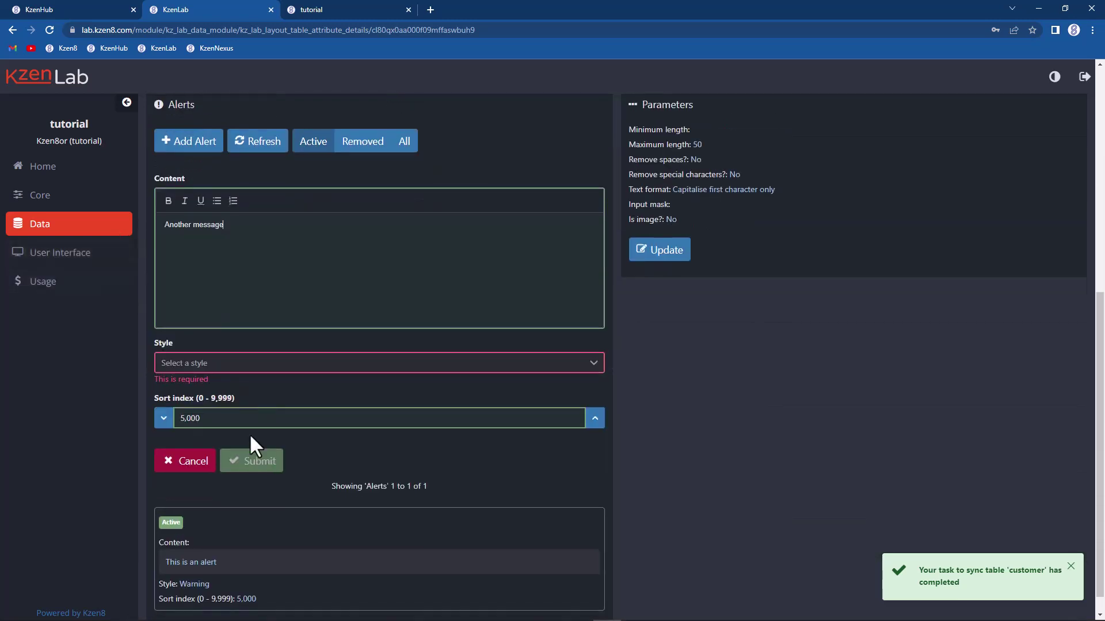
left_click(218, 367)
left_click(190, 442)
left_click(595, 408)
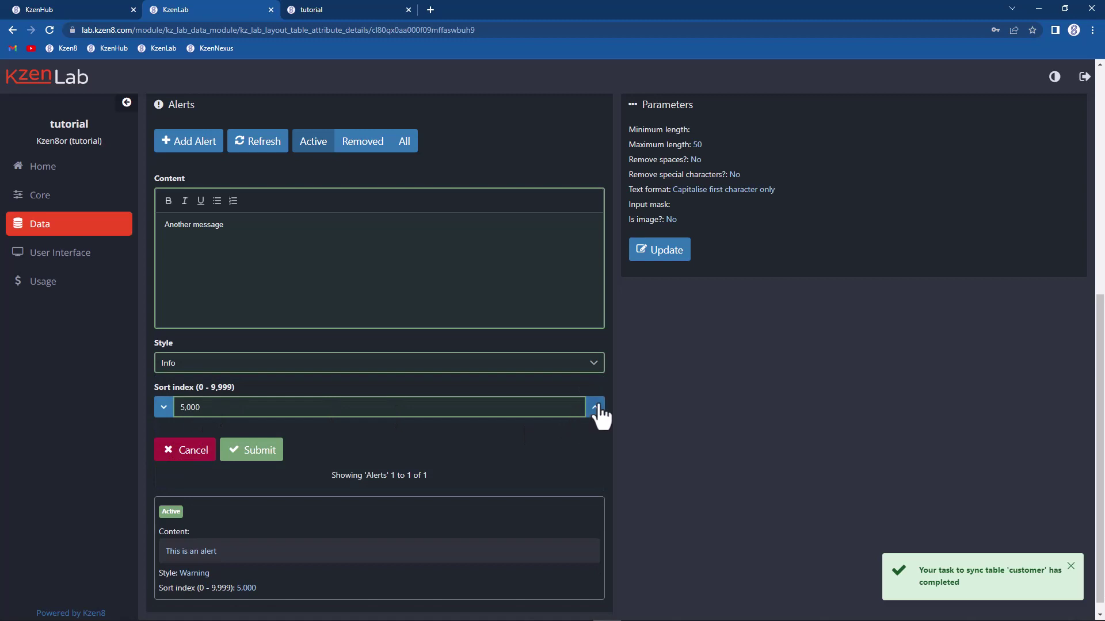
left_click(256, 451)
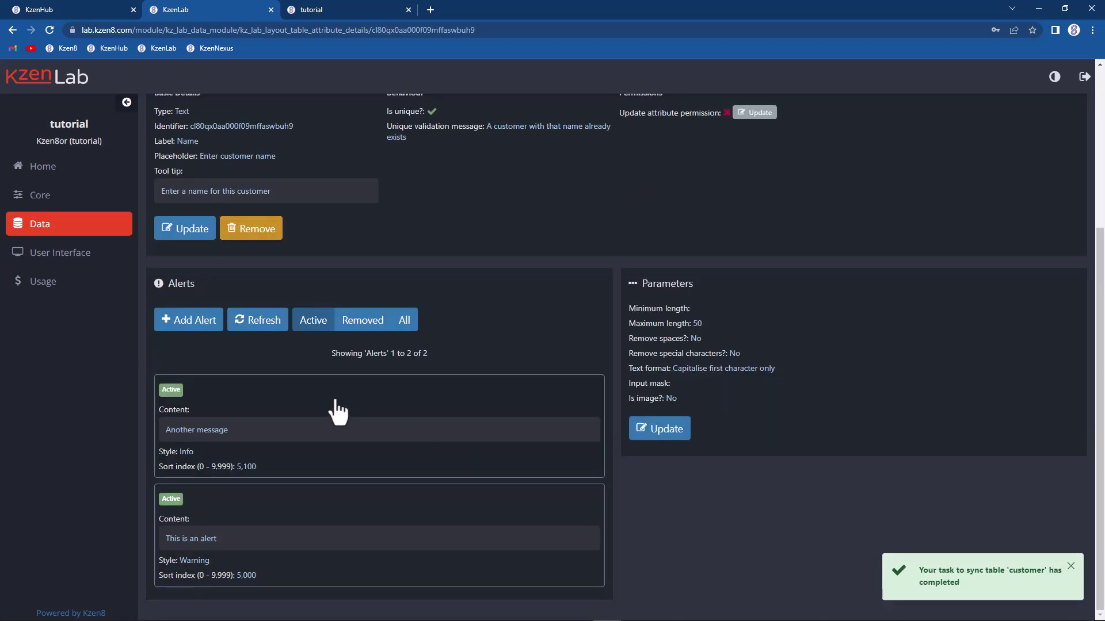
scroll(336, 409, "up", 2)
Step: Reload Customer 11's edit form in KzenNexus to view both Name alerts, then return to KzenLab's Alerts section
left_click(333, 9)
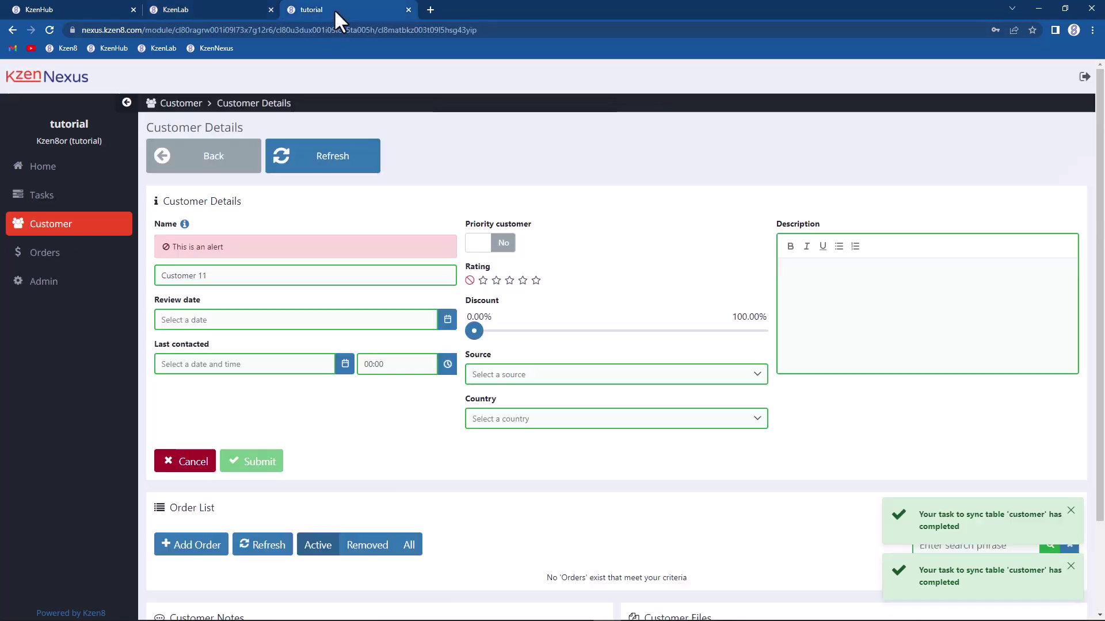
left_click(311, 158)
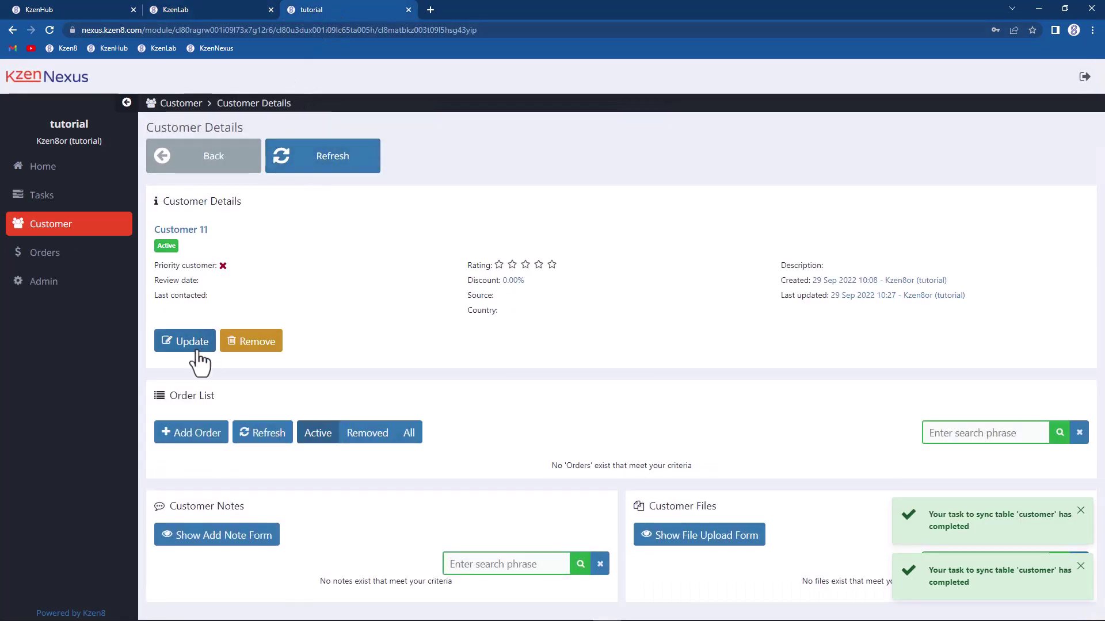
left_click(192, 344)
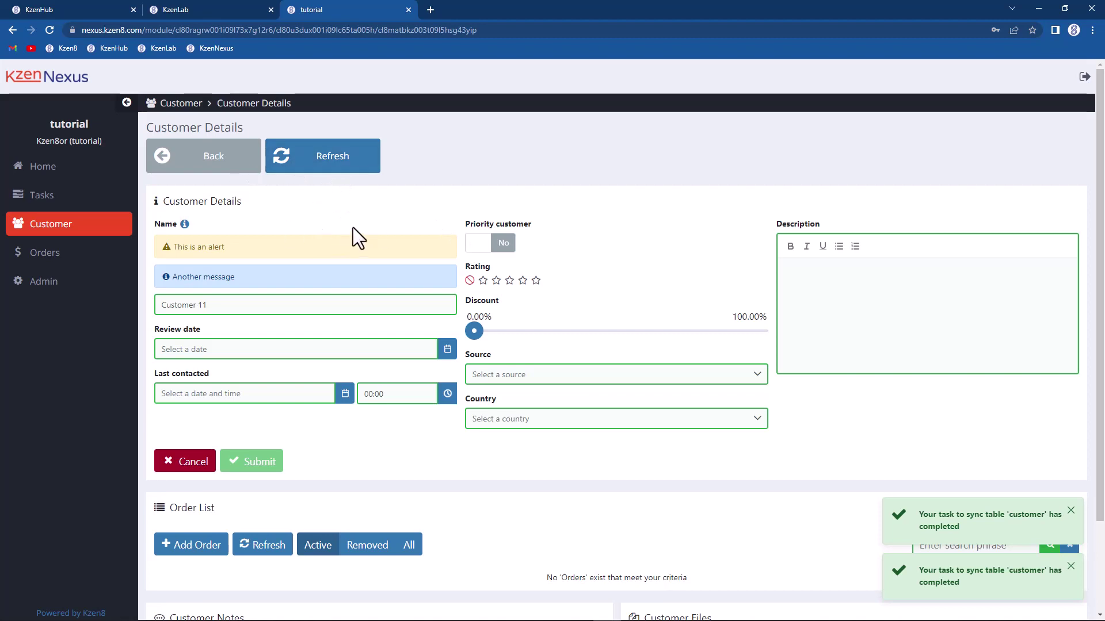
left_click(208, 8)
left_click_drag(168, 400, 208, 397)
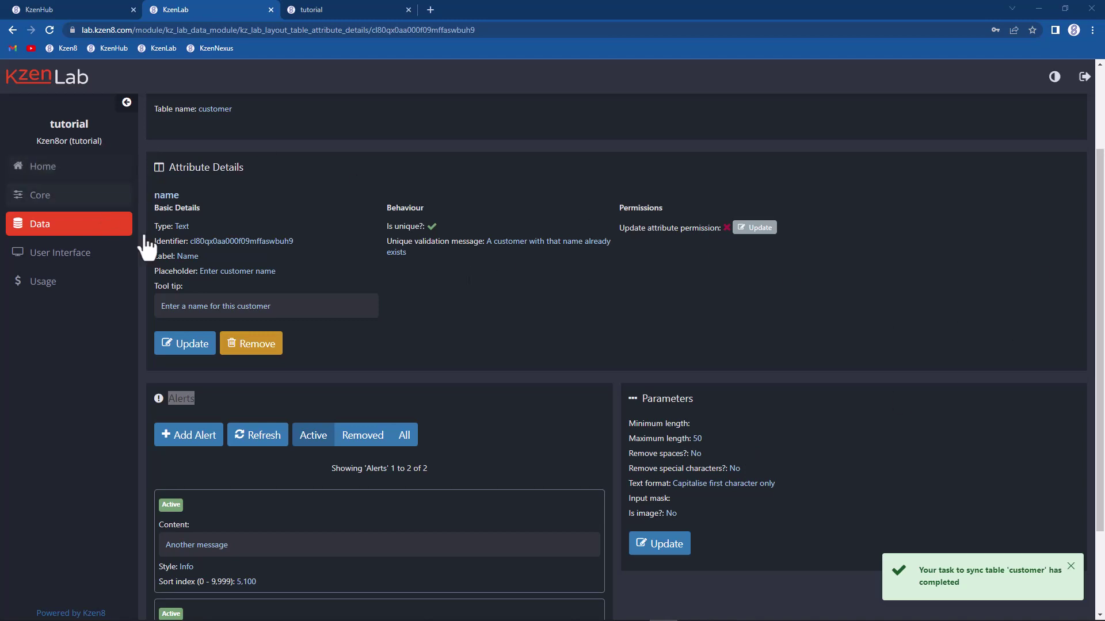
Step: Set the name attribute's minimum length to 5 and maximum length to 20
left_click(662, 544)
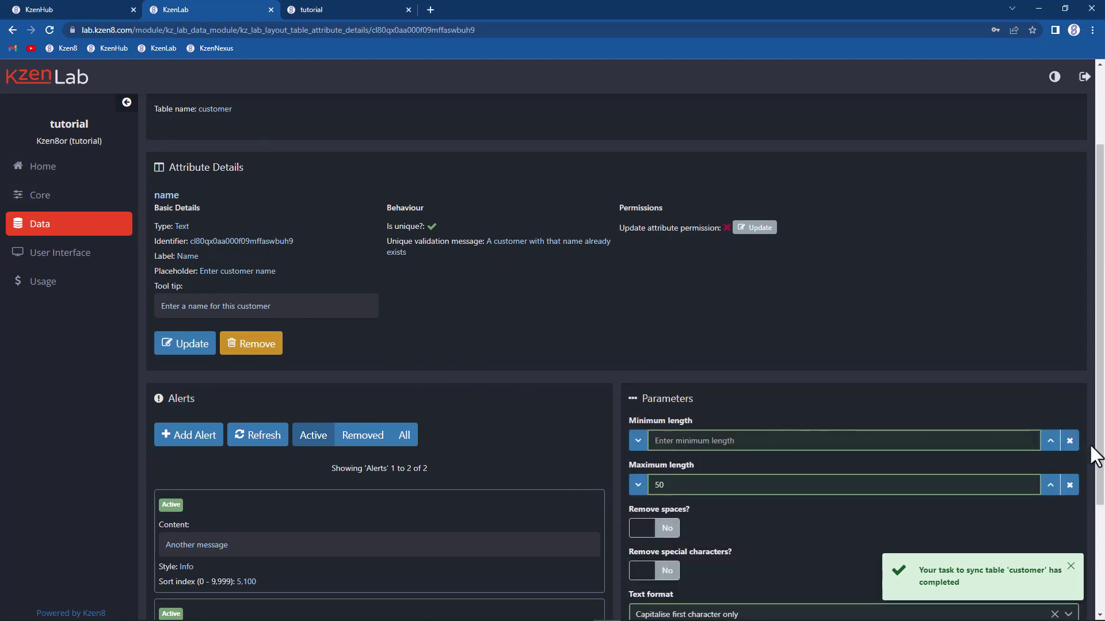
type("5")
double_click(692, 489)
type("20")
scroll(742, 344, "down", 1)
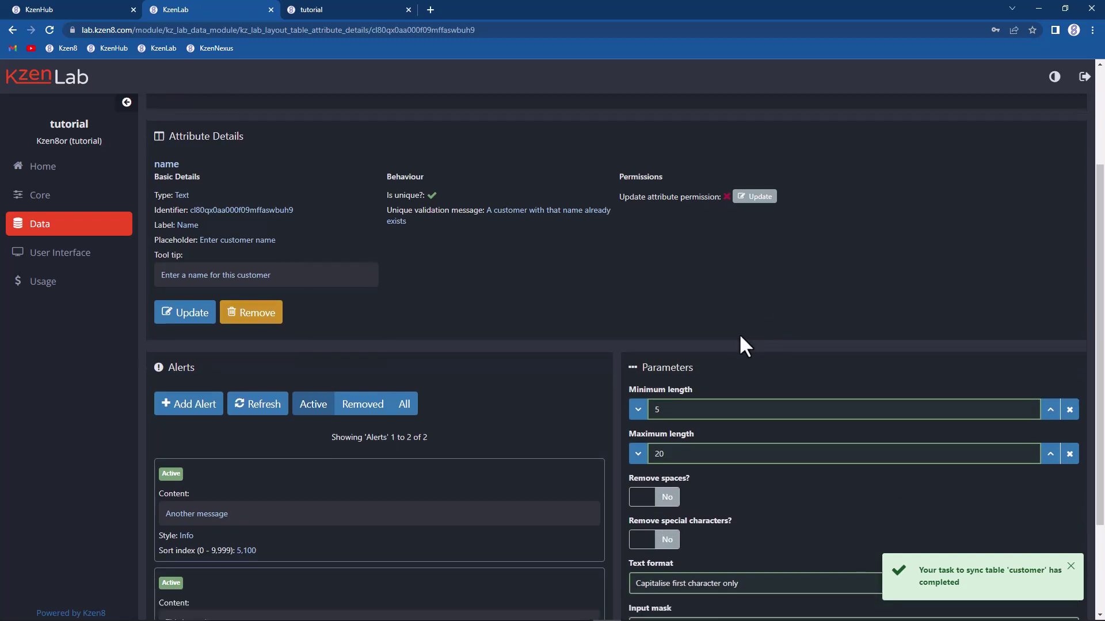
scroll(742, 344, "down", 3)
Step: Remove spaces and special characters except '-', make names All upper case, and save the parameters
left_click(666, 367)
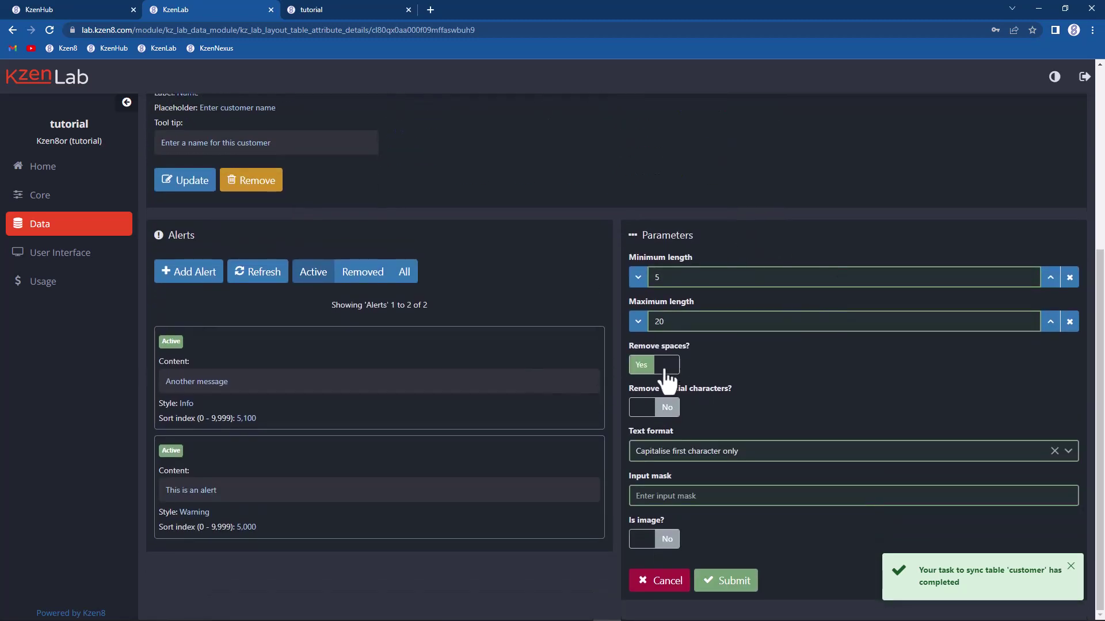
left_click(665, 374)
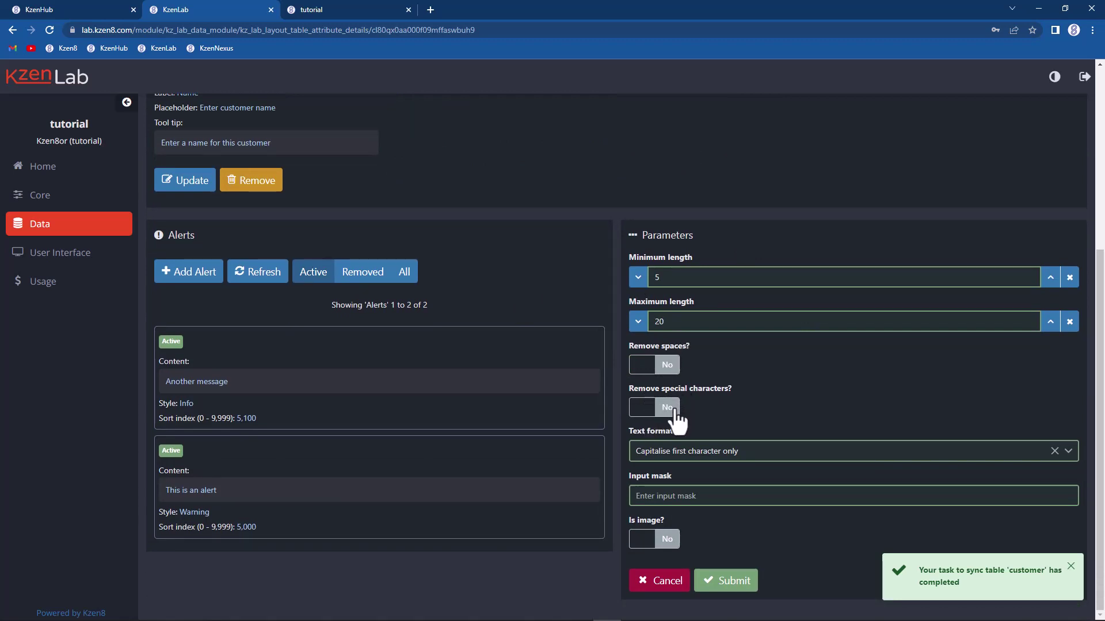
left_click(672, 408)
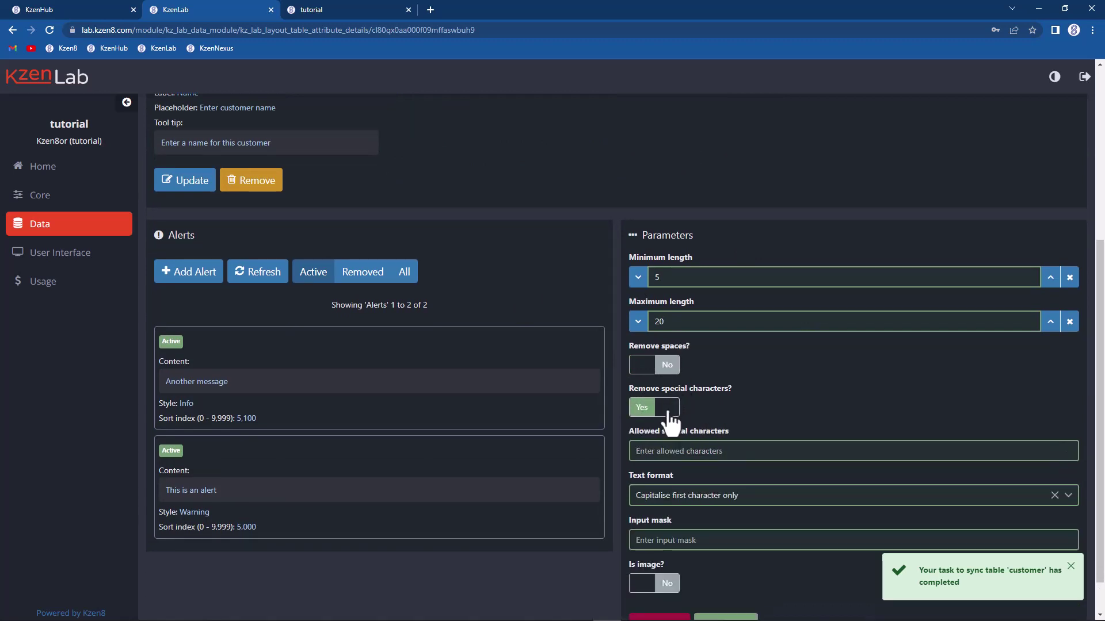
left_click(666, 373)
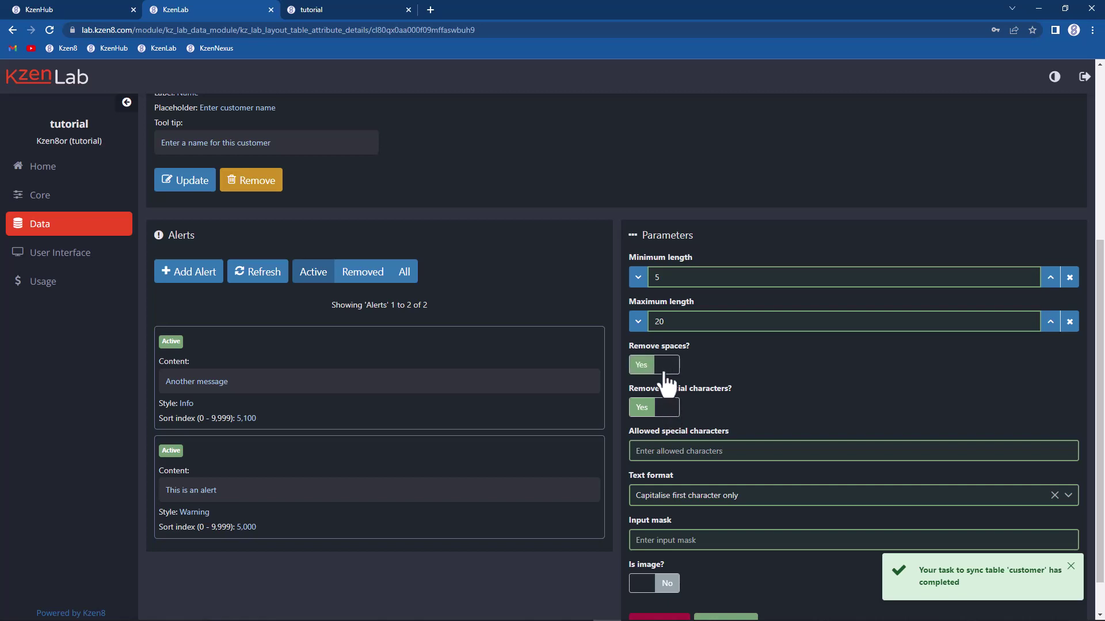
left_click(667, 452)
type("-")
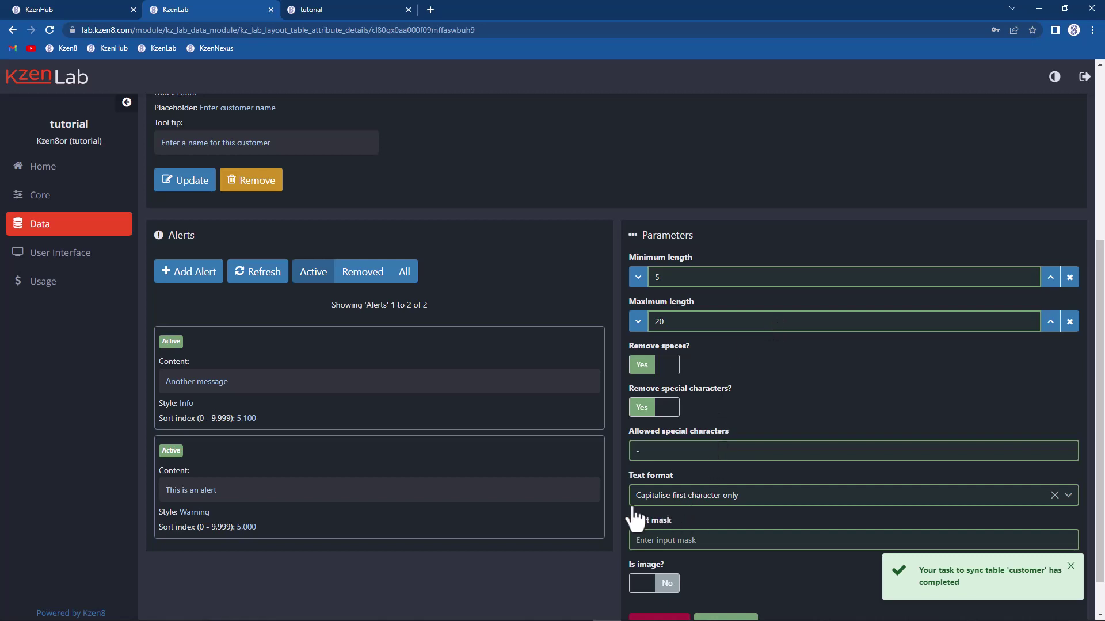
left_click(667, 504)
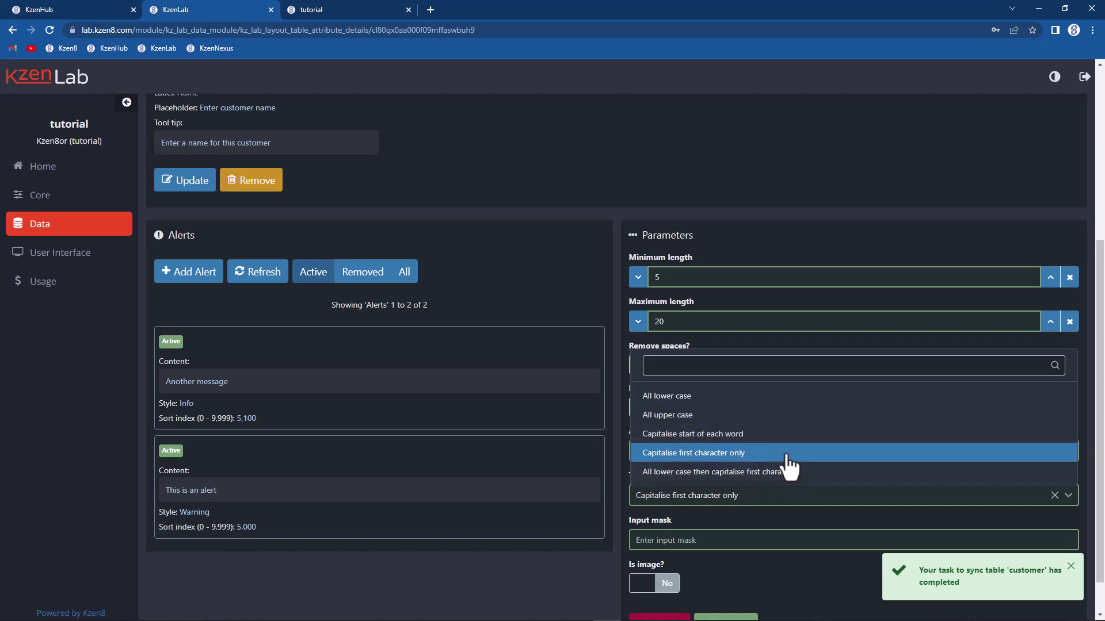
scroll(754, 449, "down", 1)
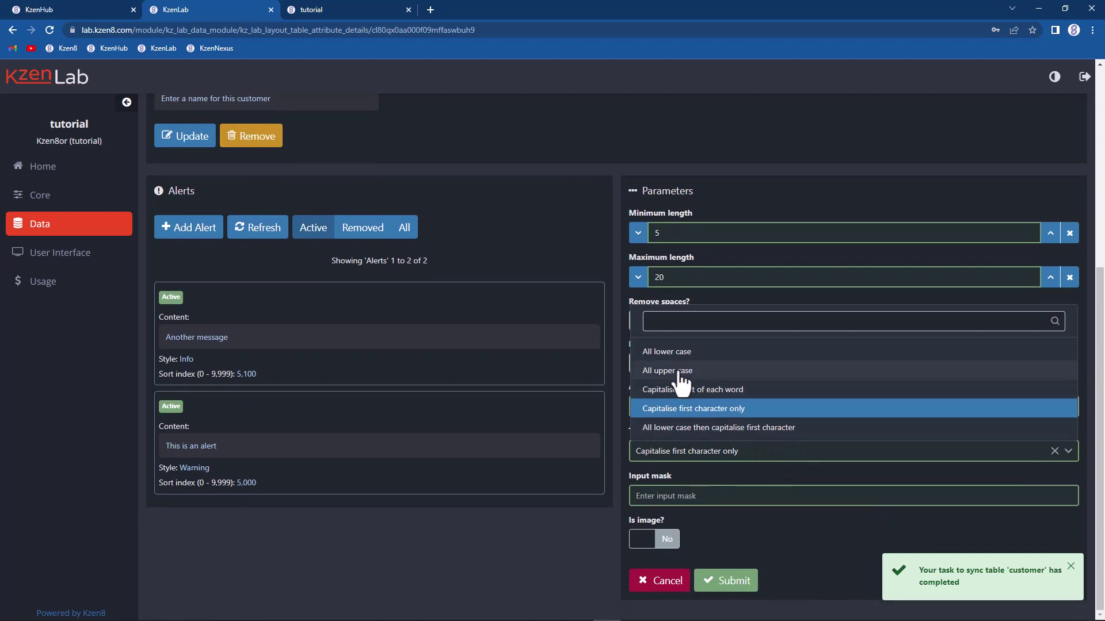
left_click(680, 373)
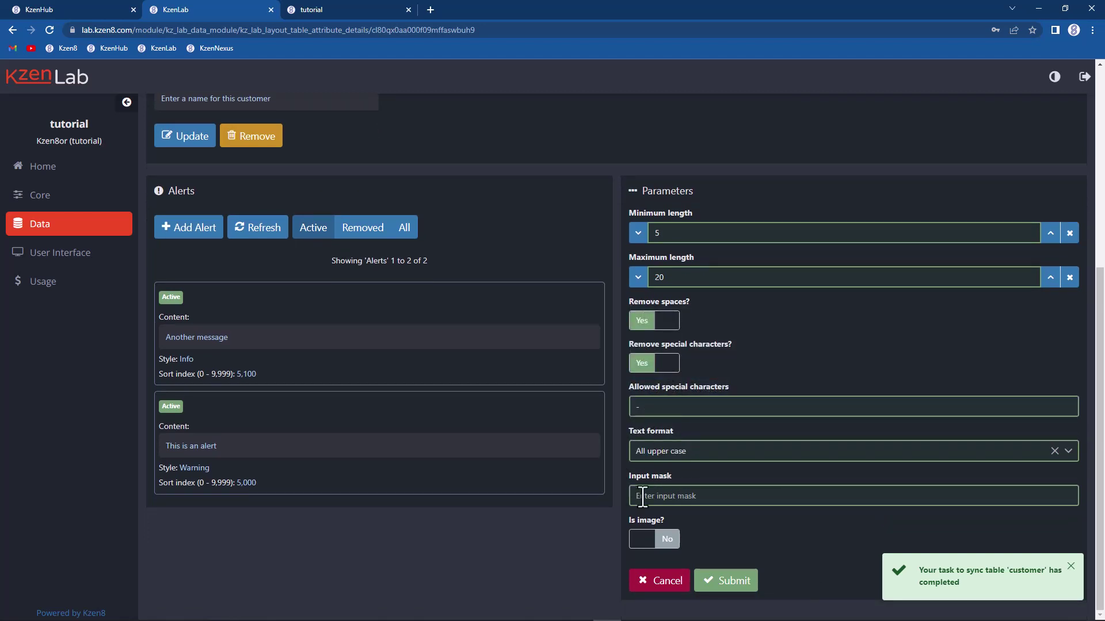
left_click(719, 582)
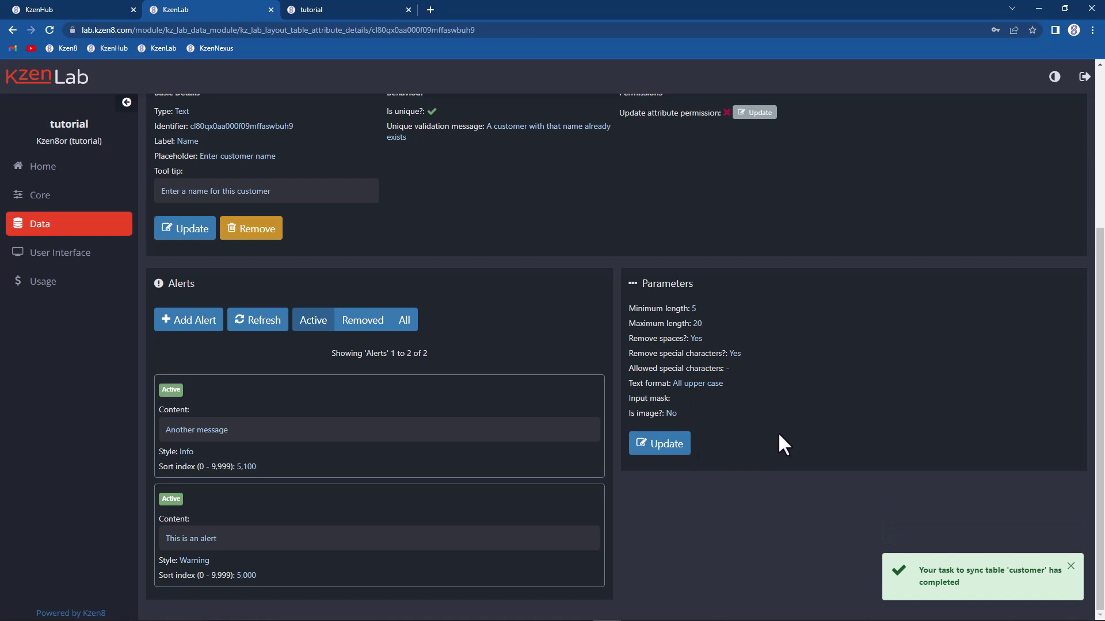
Step: Reopen the refreshed customer edit form in KzenNexus and enter the test name 'G^&67450--$%fjhjhsdf'
left_click(330, 7)
left_click(185, 462)
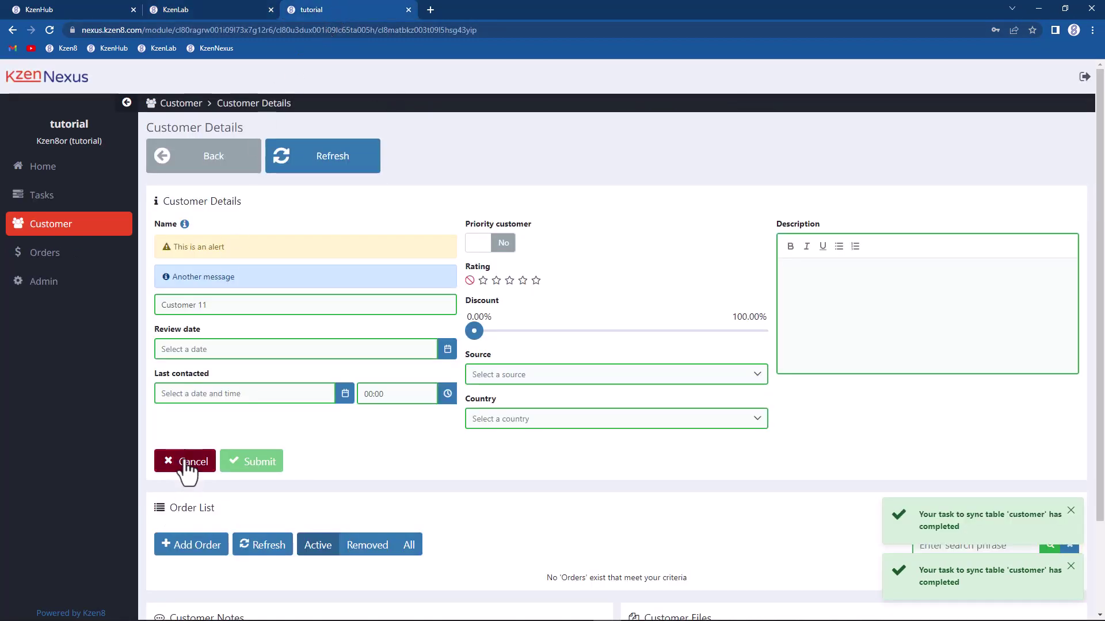
left_click(314, 146)
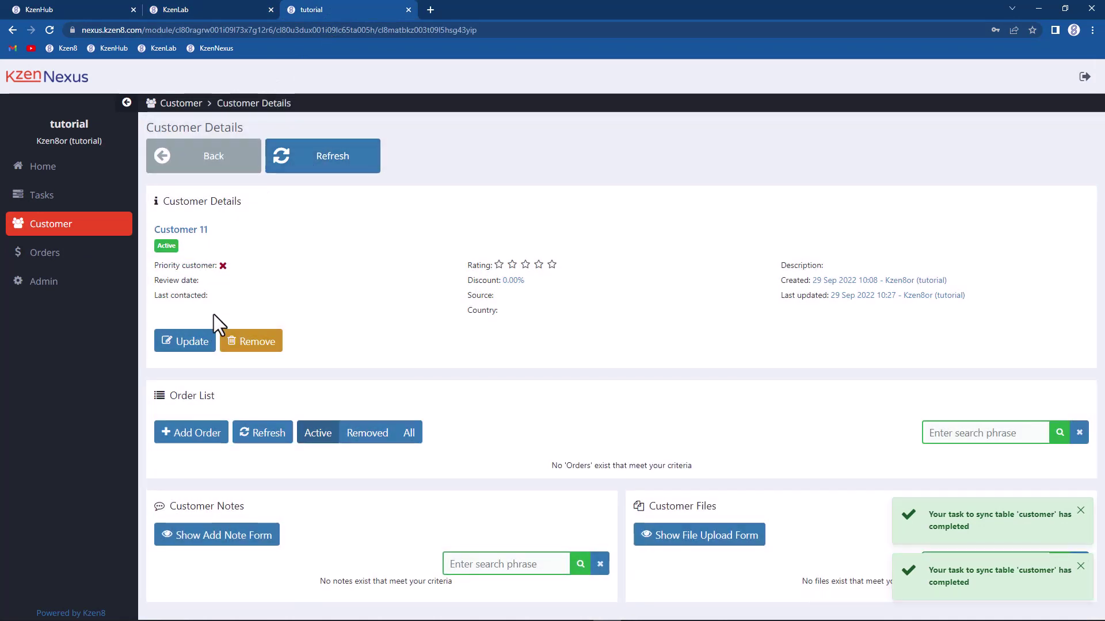
left_click(198, 345)
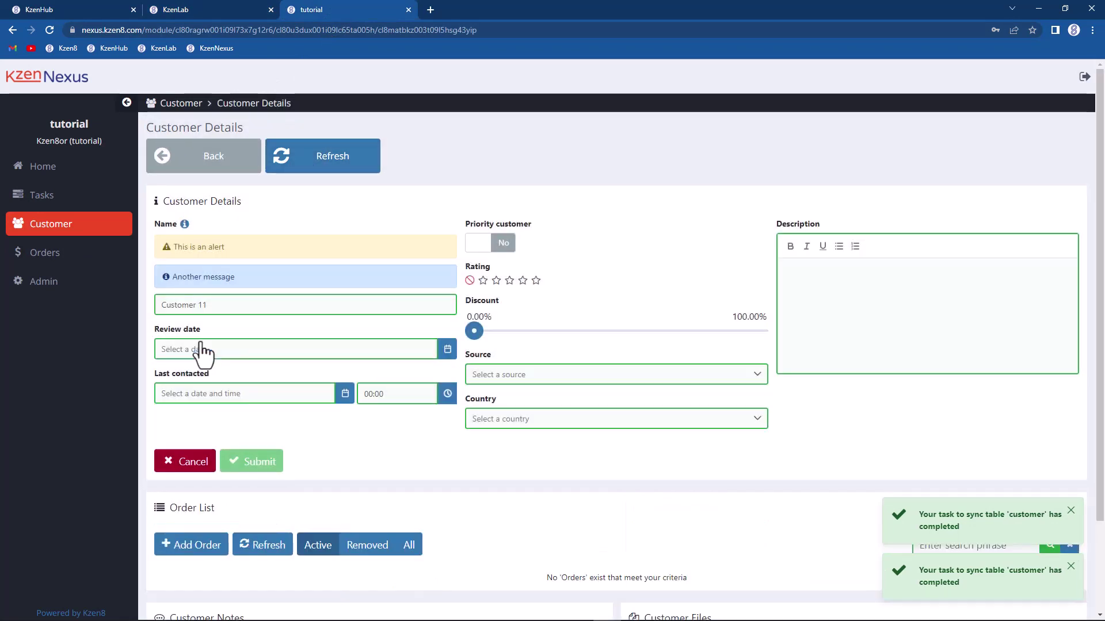
left_click_drag(227, 298, 135, 298)
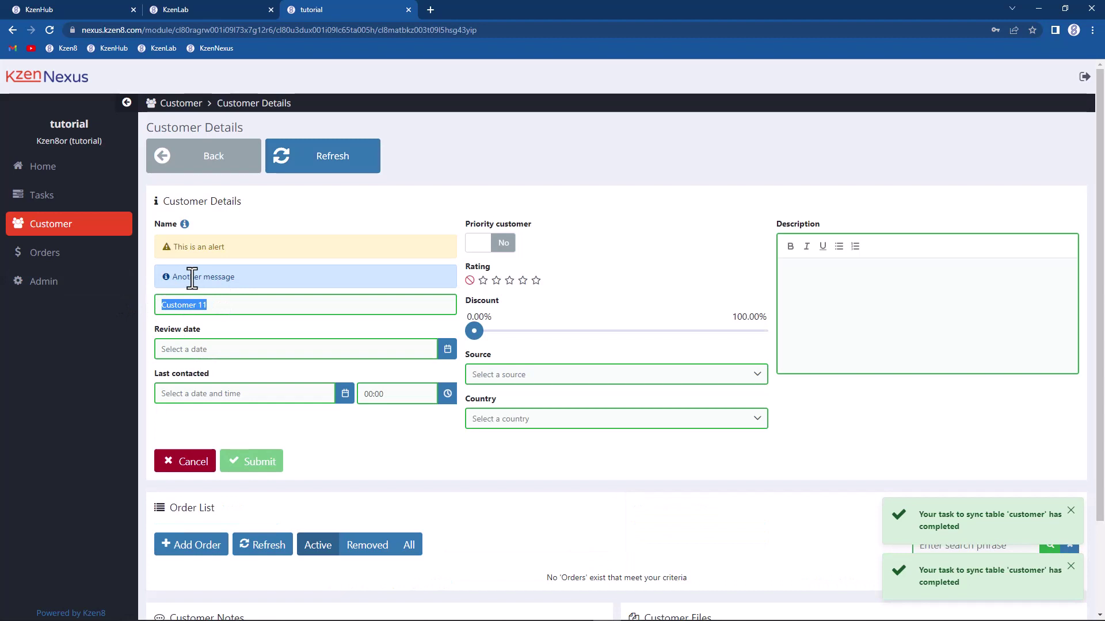
type("s")
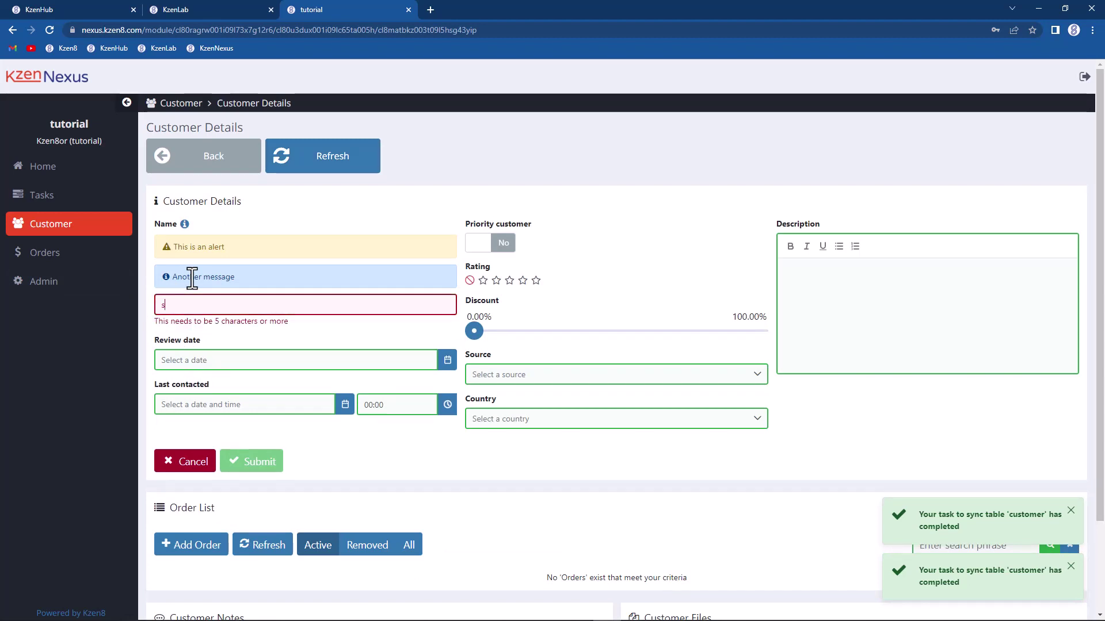
type("ssss")
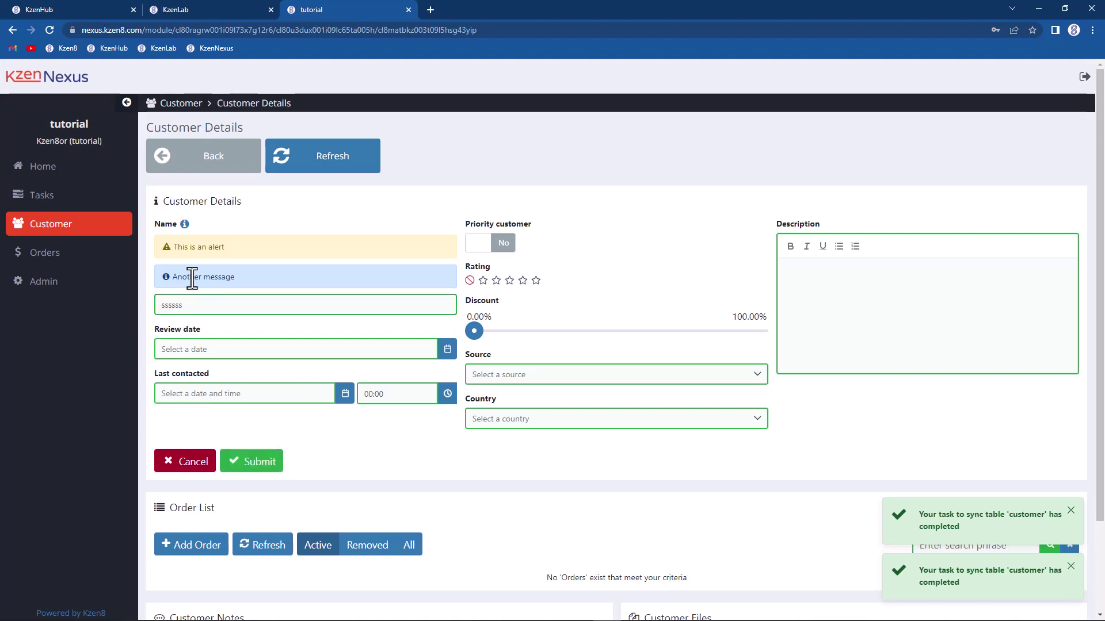
type("sfjhkdfkjgfjkhs")
key("BackSpace")
key("BackSpace")
key("BackSpace")
key("BackSpace")
key("BackSpace")
key("BackSpace")
key("BackSpace")
key("BackSpace")
key("BackSpace")
key("BackSpace")
key("BackSpace")
key("BackSpace")
key("BackSpace")
key("BackSpace")
key("BackSpace")
key("BackSpace")
key("BackSpace")
key("BackSpace")
key("BackSpace")
key("BackSpace")
type("G^&")
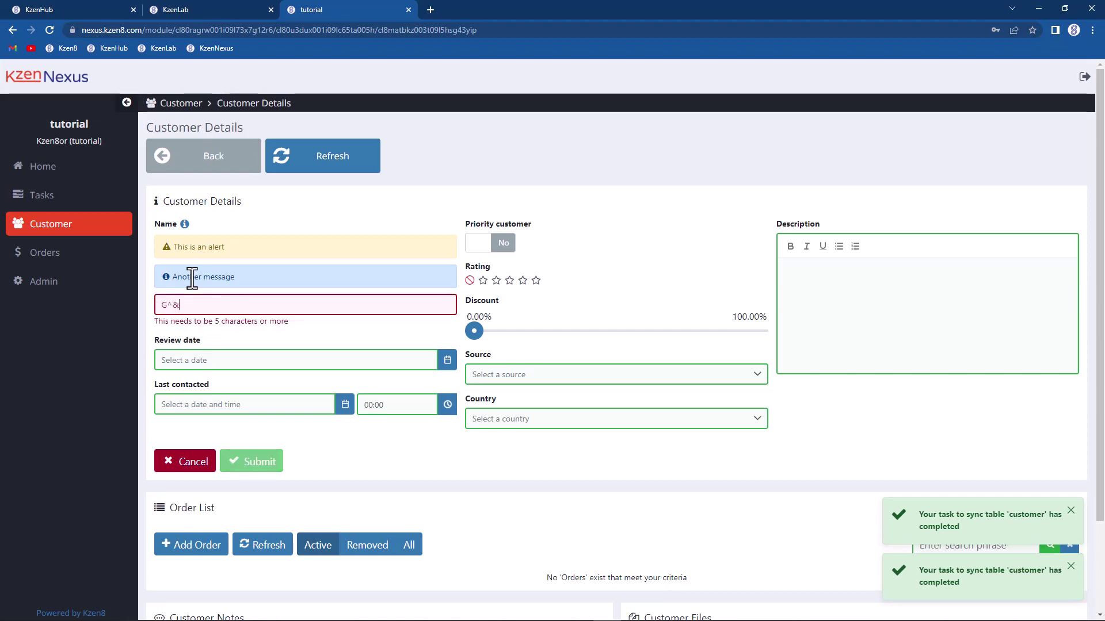
type("6745")
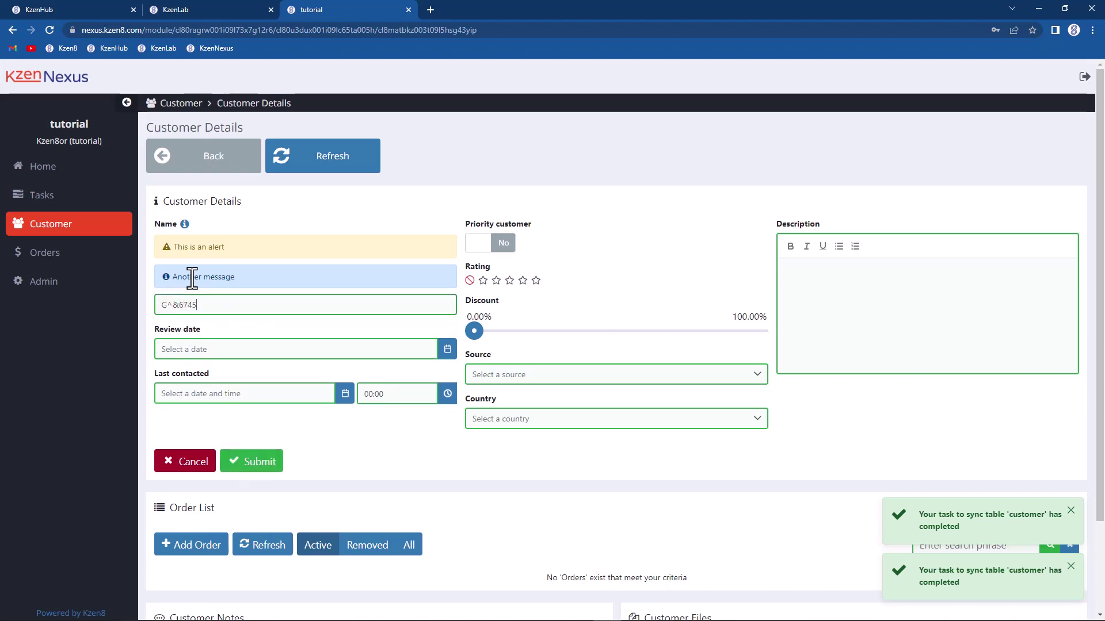
type("0--$%fjhjhsdf")
Step: Delete '$%' from the test name and save the customer, which becomes G67450--FJHJHSDF
left_click(233, 8)
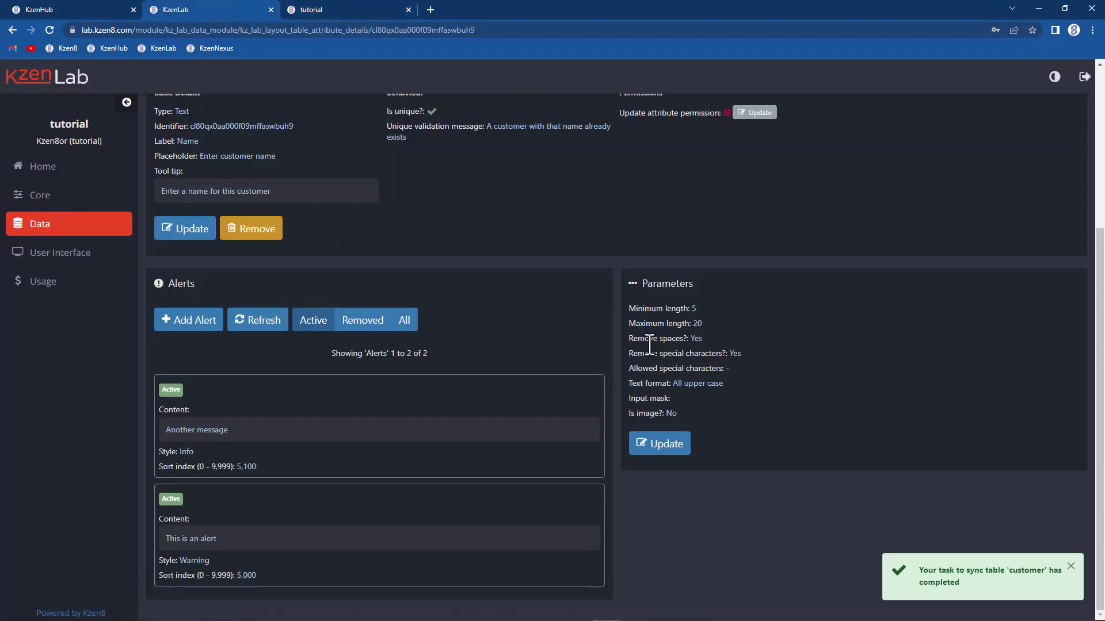
left_click(325, 8)
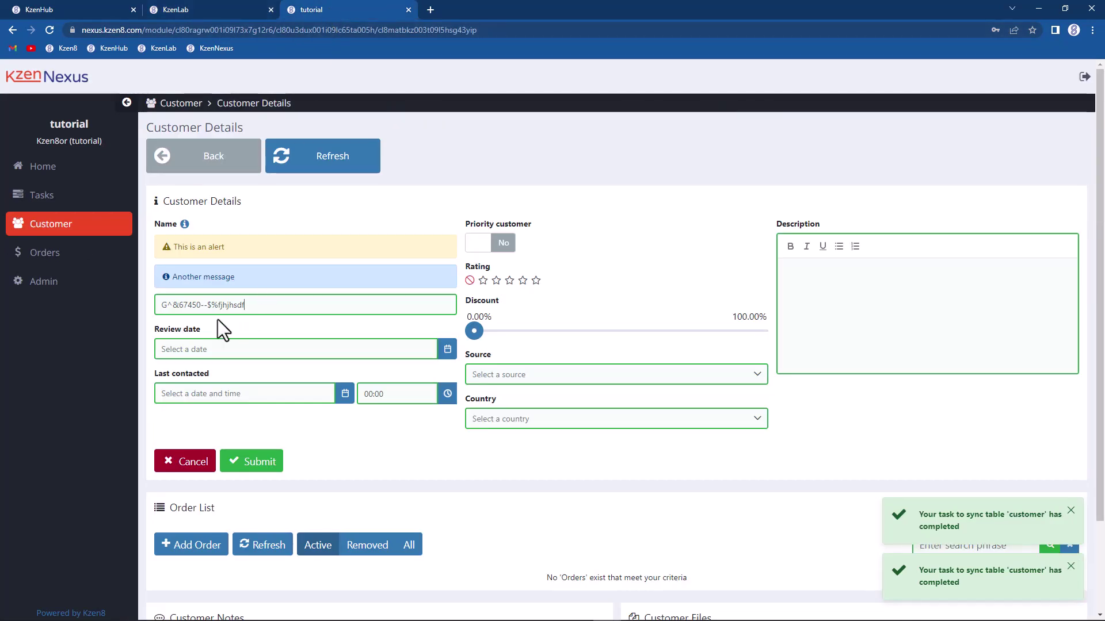
left_click(211, 298)
key("BackSpace")
key("BackSpace")
left_click(186, 8)
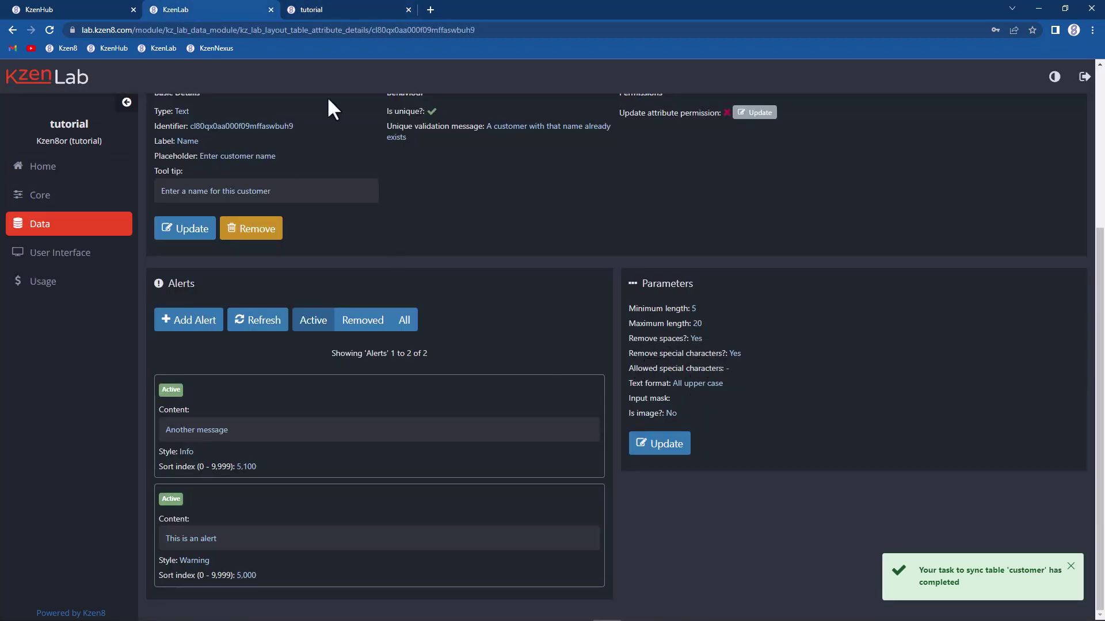
left_click(308, 12)
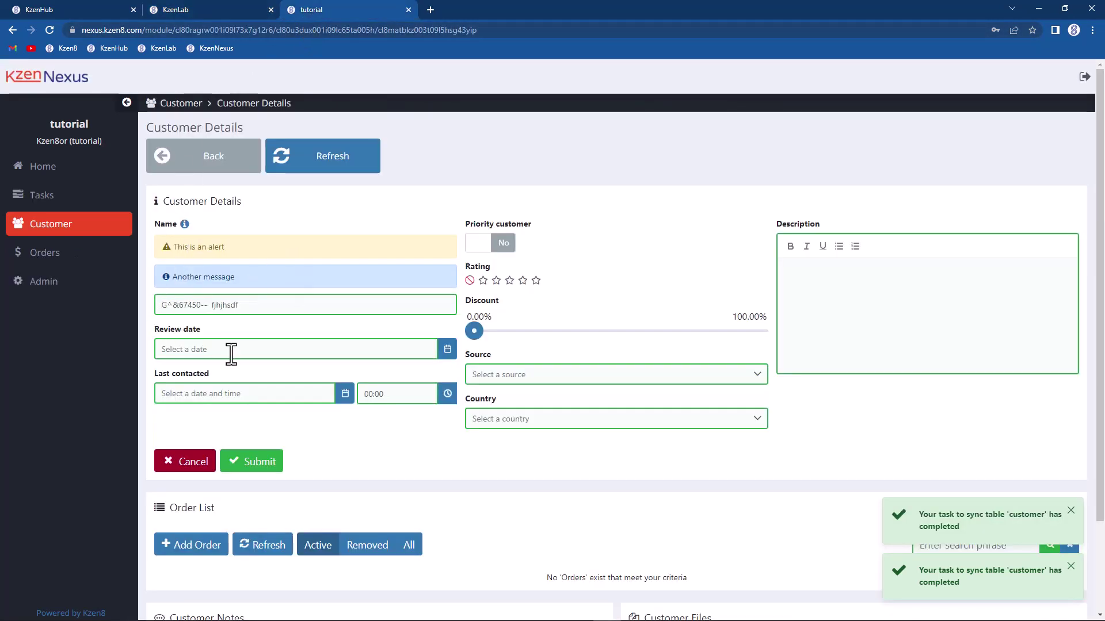
left_click(254, 463)
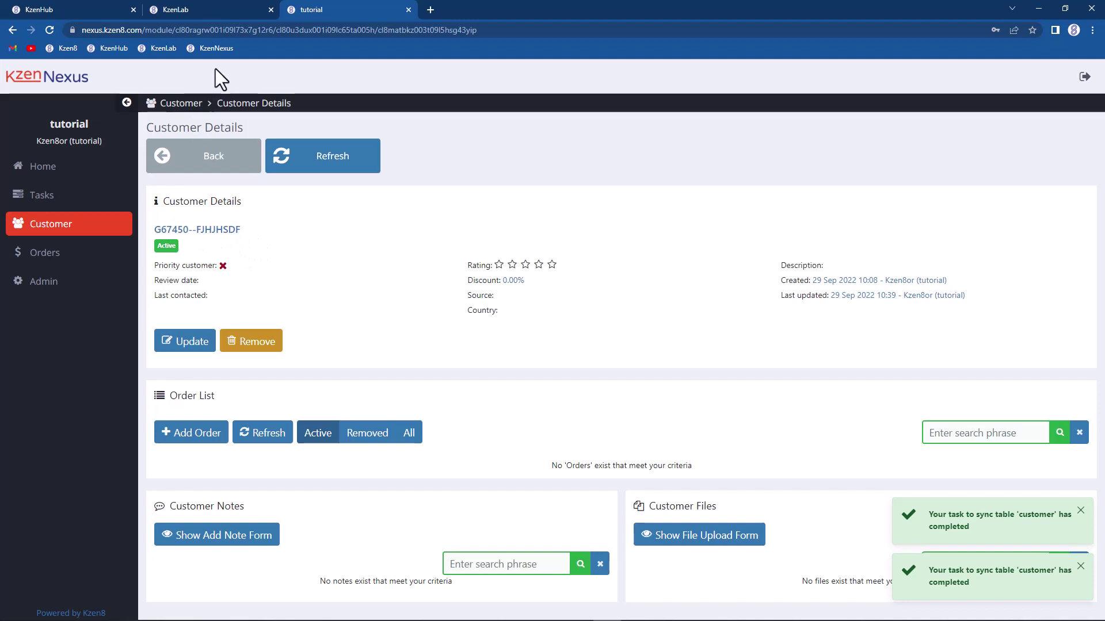
left_click(216, 13)
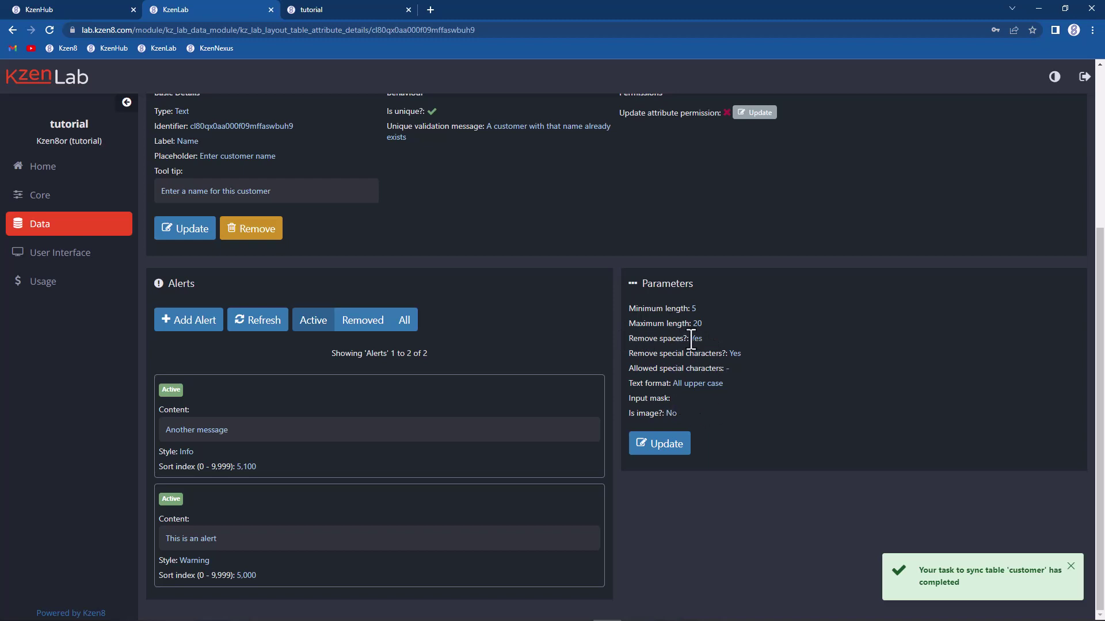
Step: Review the saved customer in KzenNexus, dismiss both sync-completed notifications, and return to KzenLab
left_click(297, 12)
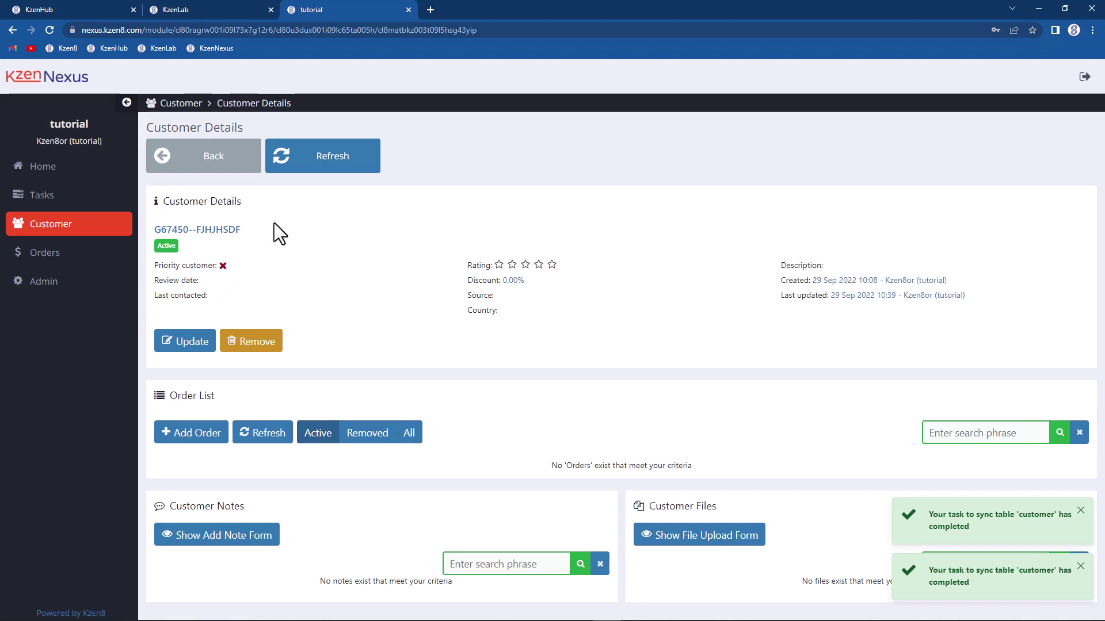
left_click(204, 13)
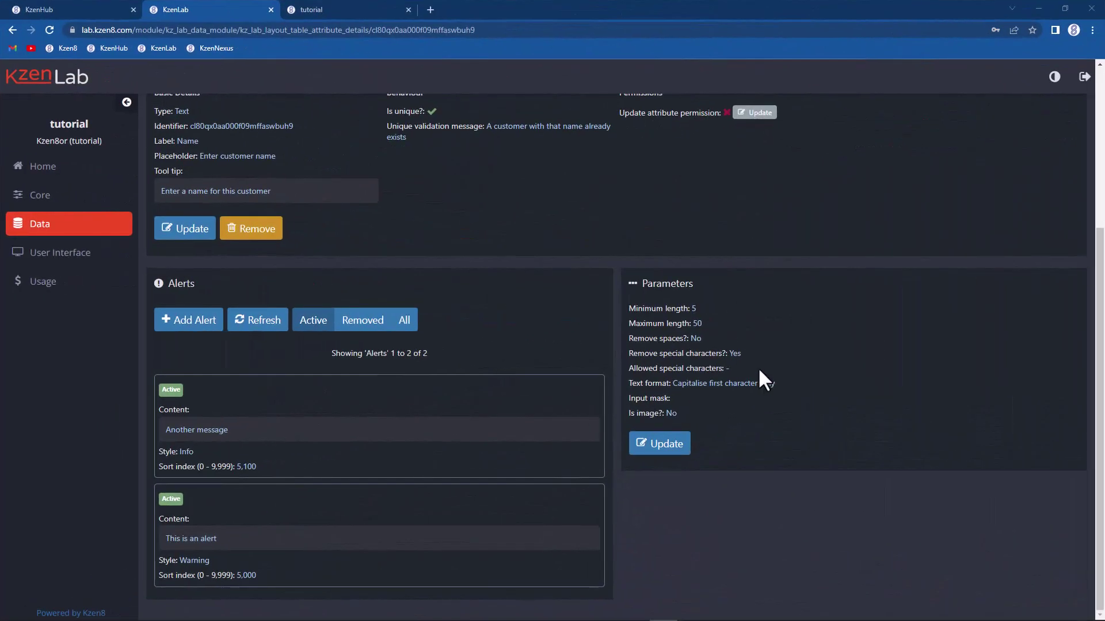
left_click(311, 9)
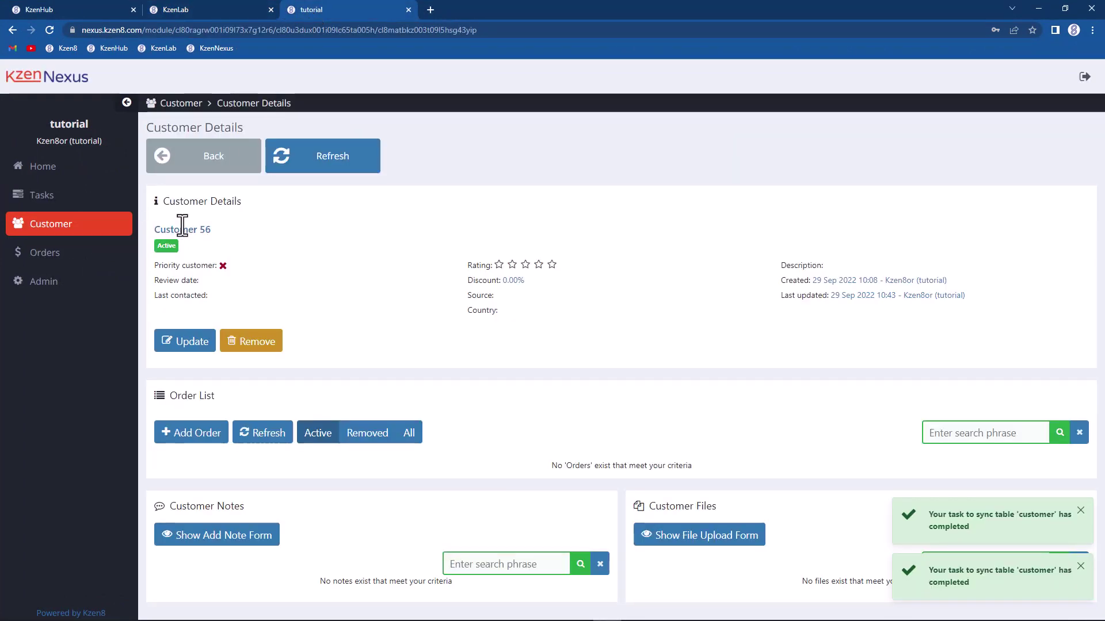
left_click(1080, 511)
left_click(1077, 567)
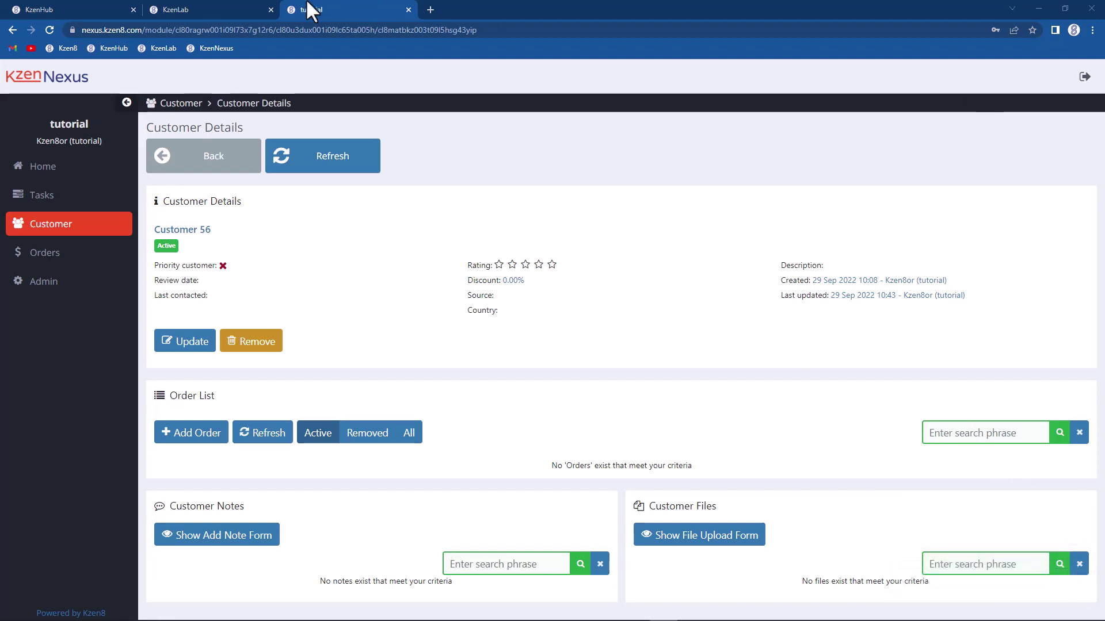
left_click(204, 9)
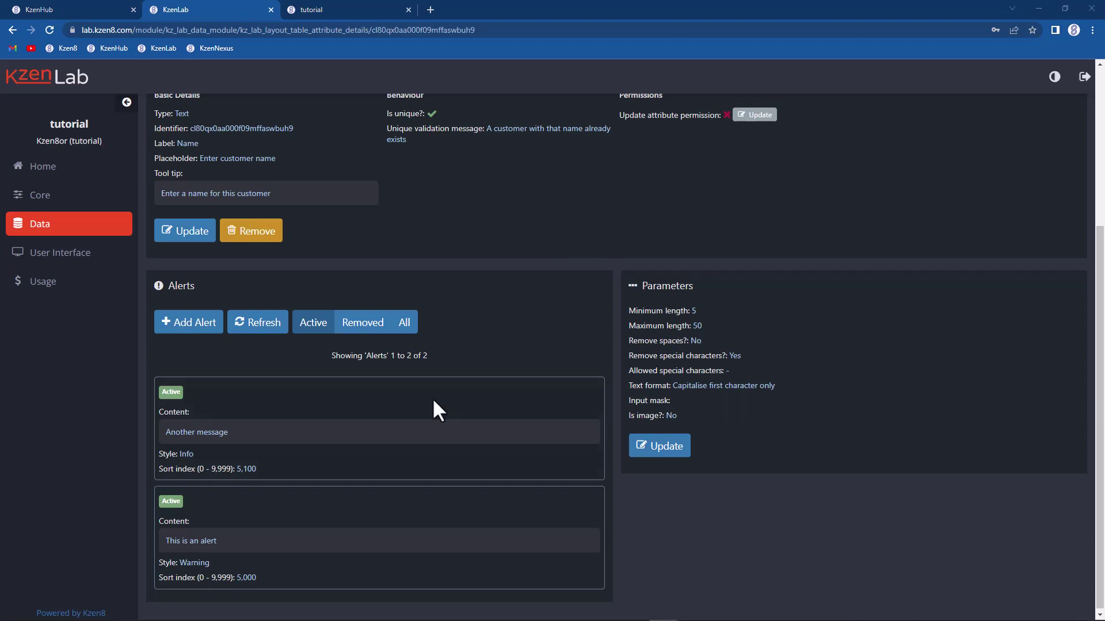
scroll(433, 398, "up", 5)
Step: Add a Text attribute 'phone' labelled 'Phone number' to the customer table
left_click(196, 158)
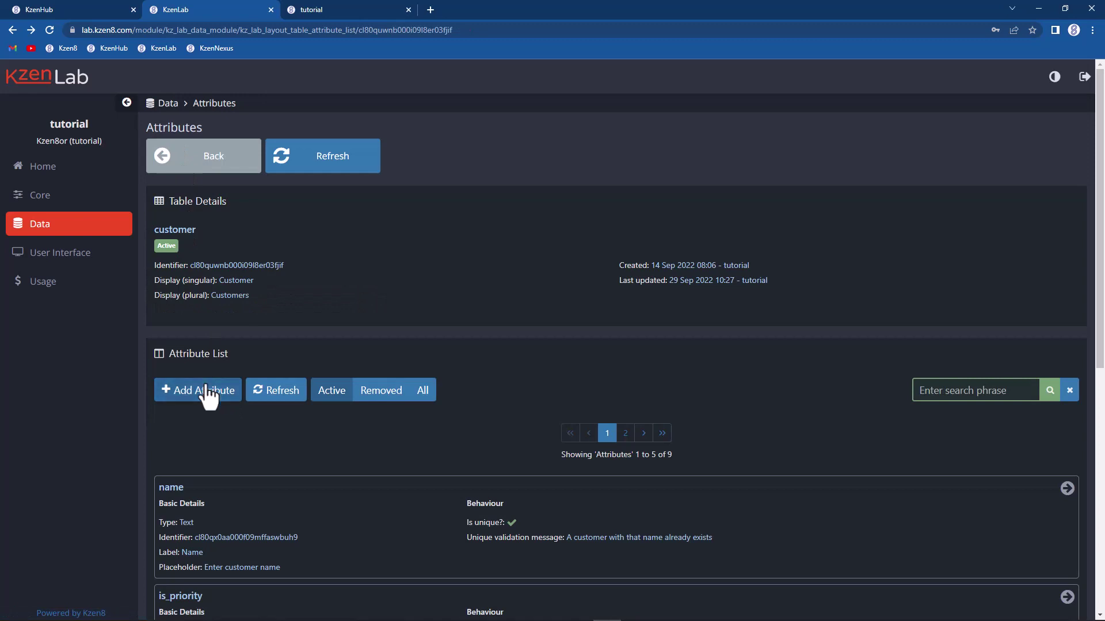
left_click(206, 393)
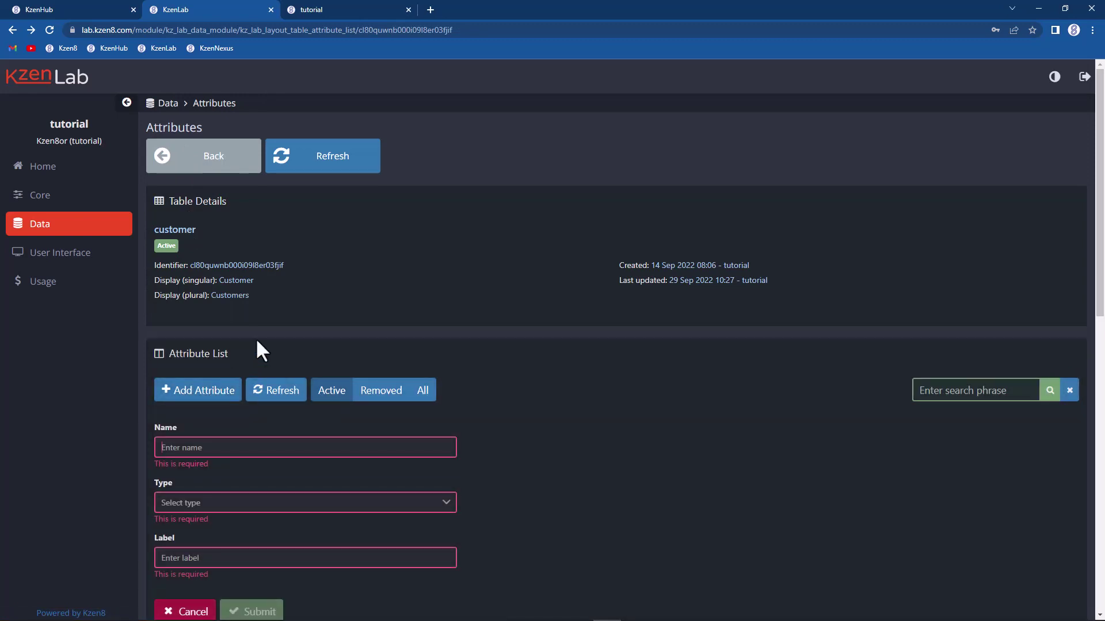
type("phone")
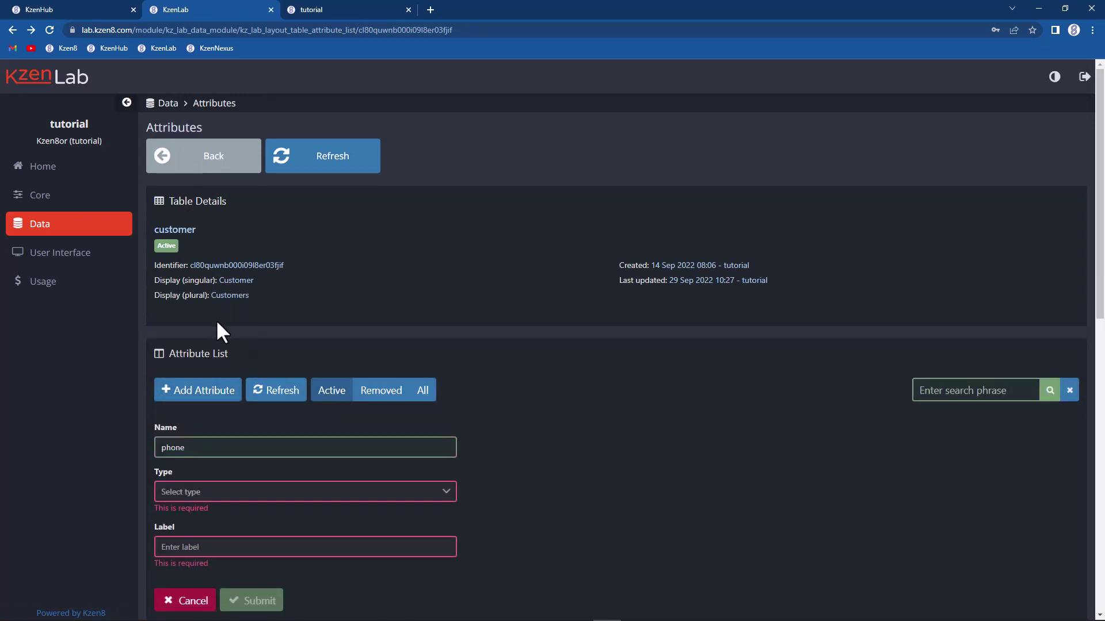
left_click(244, 494)
left_click(182, 384)
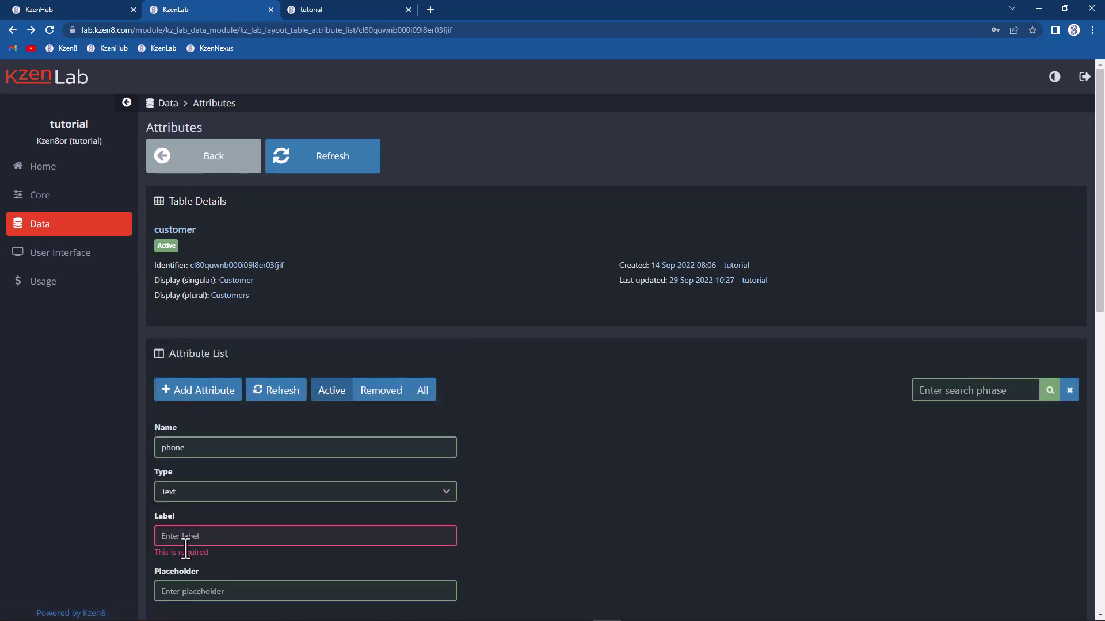
left_click(187, 538)
type("Phone num")
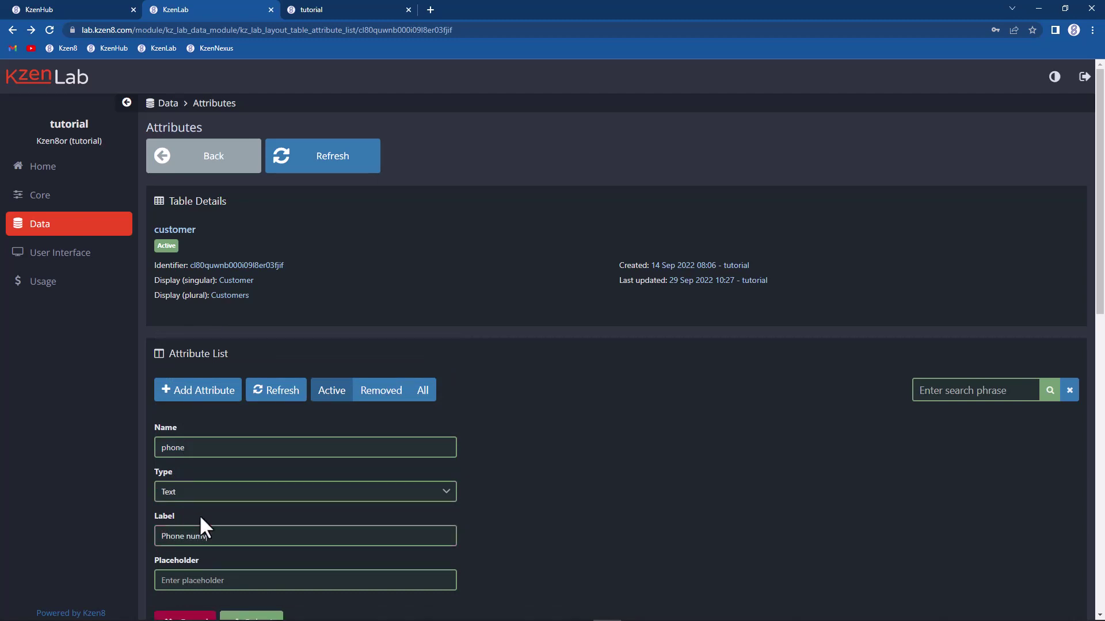
type("ber")
scroll(219, 527, "down", 2)
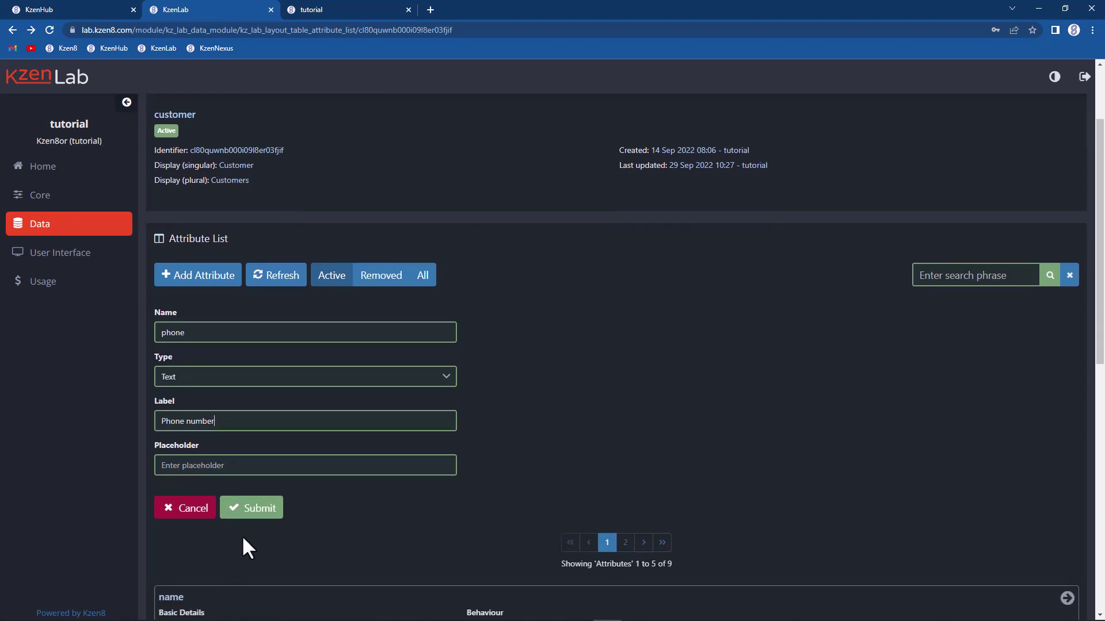
left_click(247, 509)
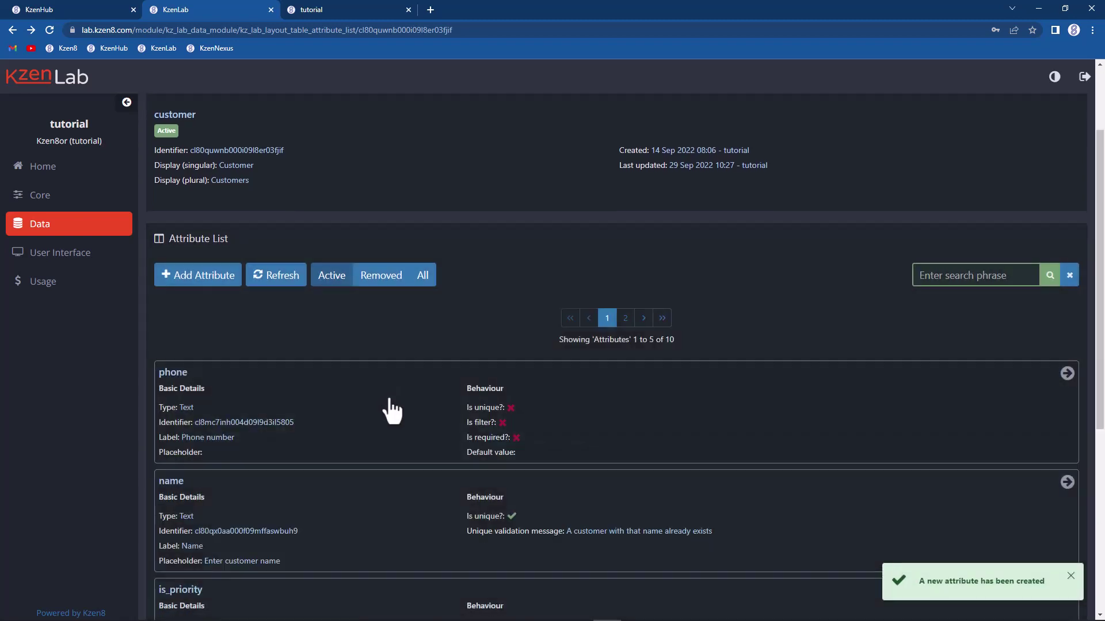
left_click(391, 409)
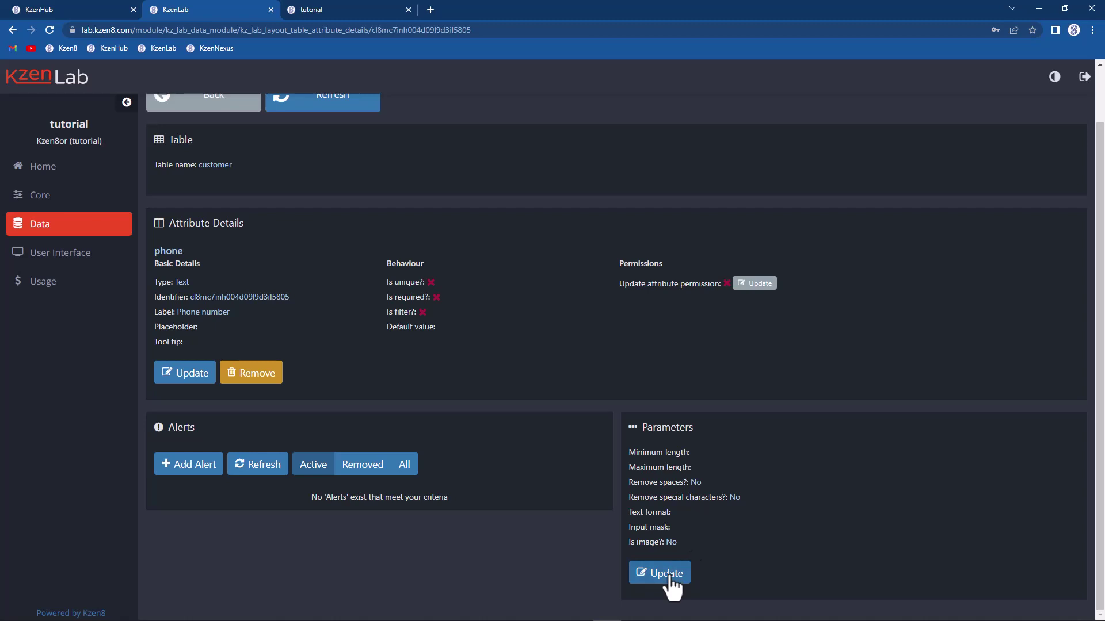
left_click(670, 576)
scroll(680, 490, "down", 3)
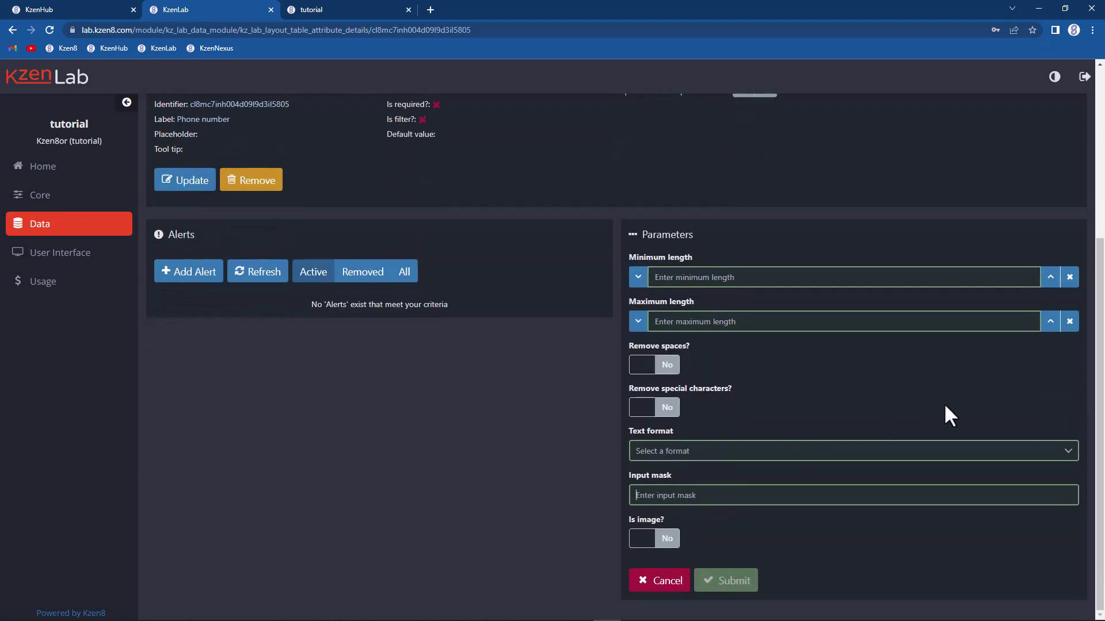
type("(99) 9999 9999")
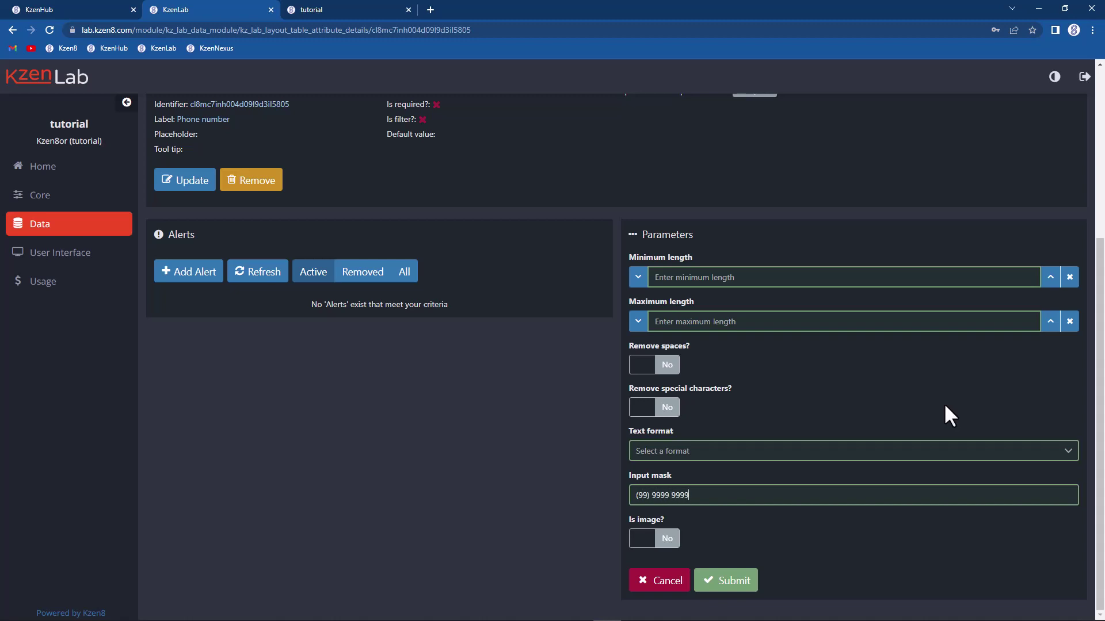
left_click(734, 582)
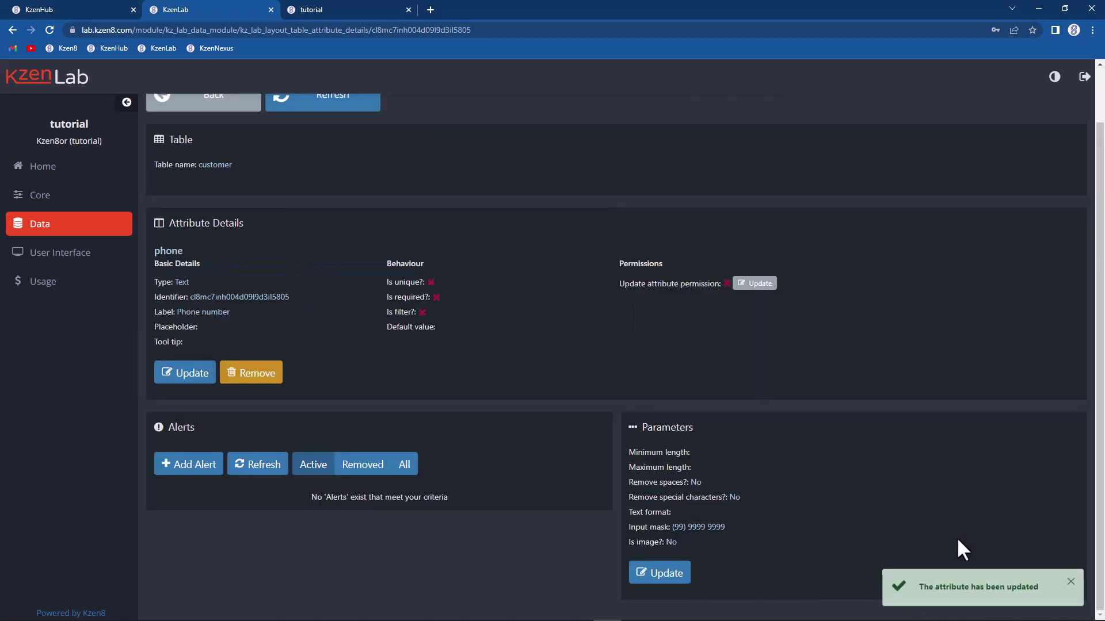
left_click(35, 258)
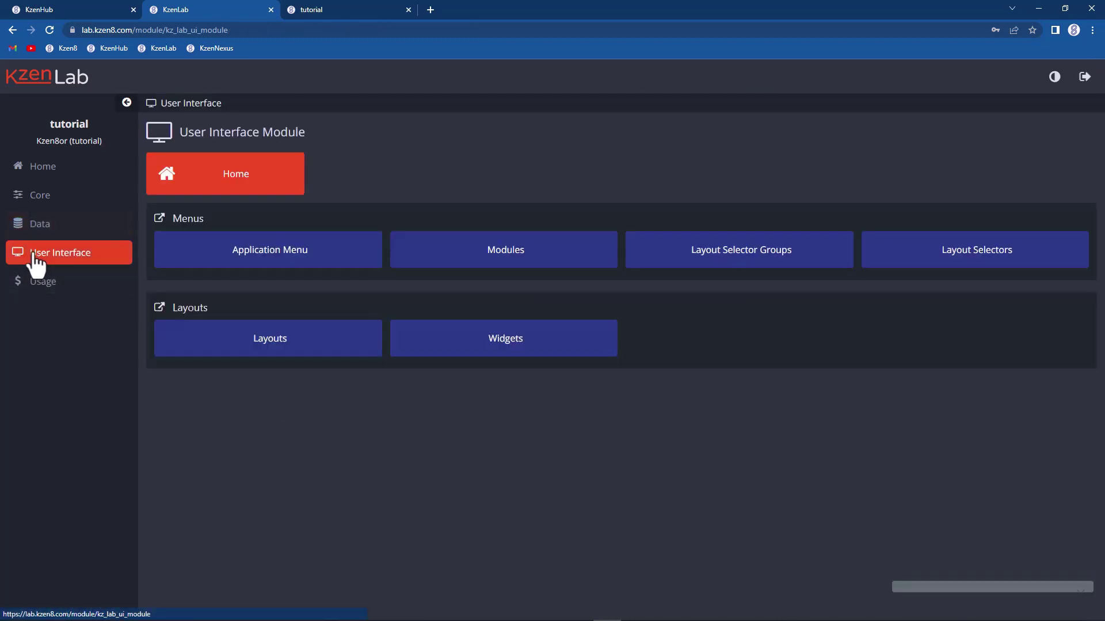
Step: Add phone to the customer_details widget's display attributes in column 1 with sort index 8,000
left_click(467, 333)
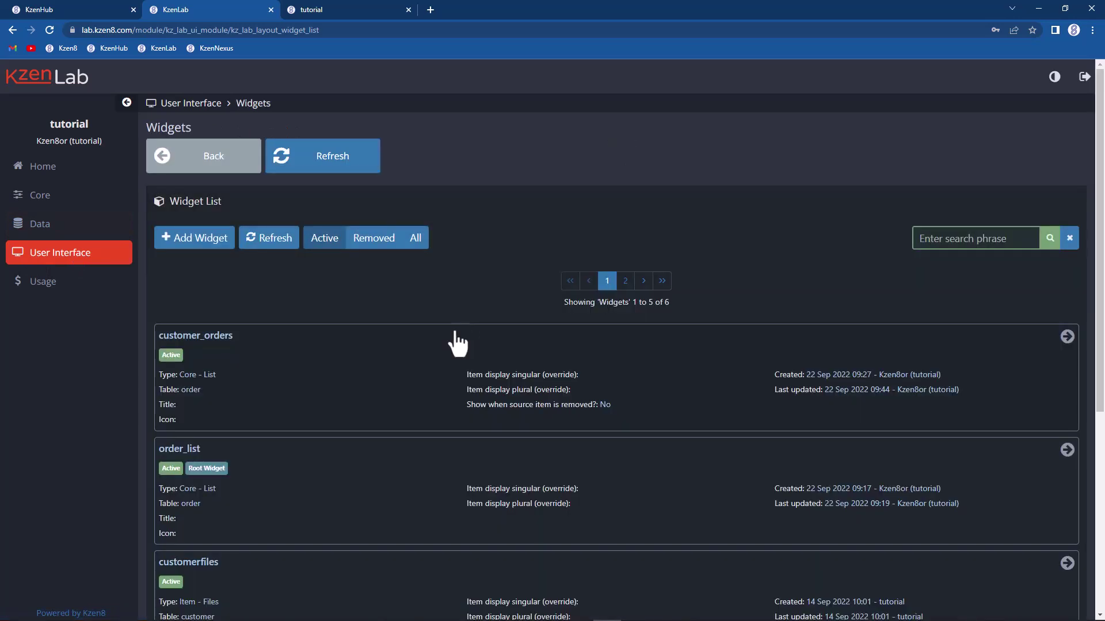
scroll(342, 380, "down", 5)
left_click(340, 465)
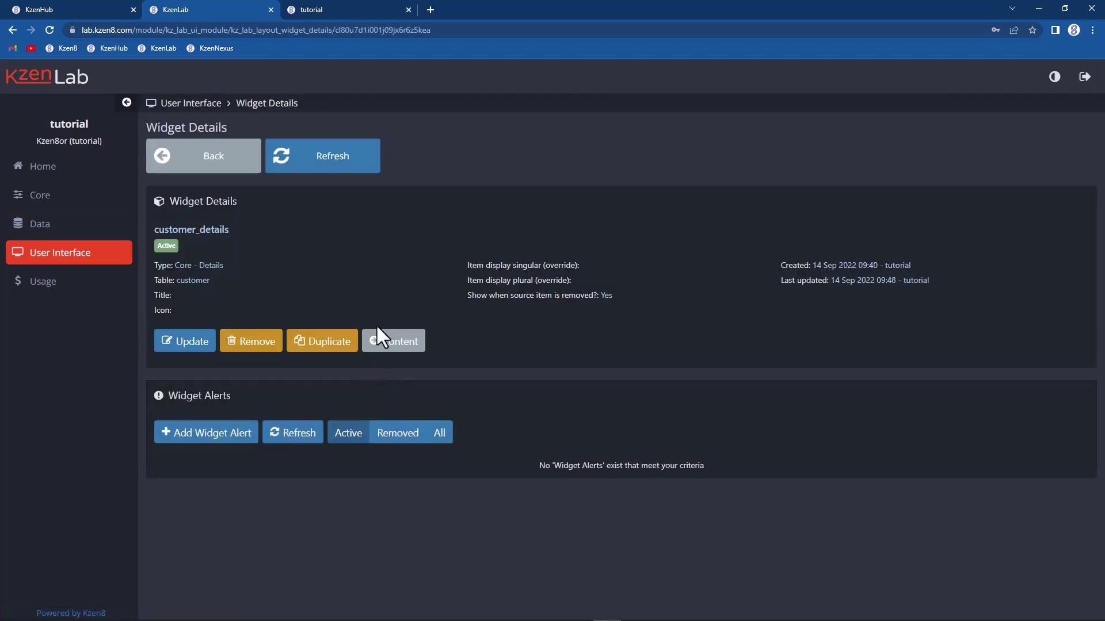
left_click(379, 333)
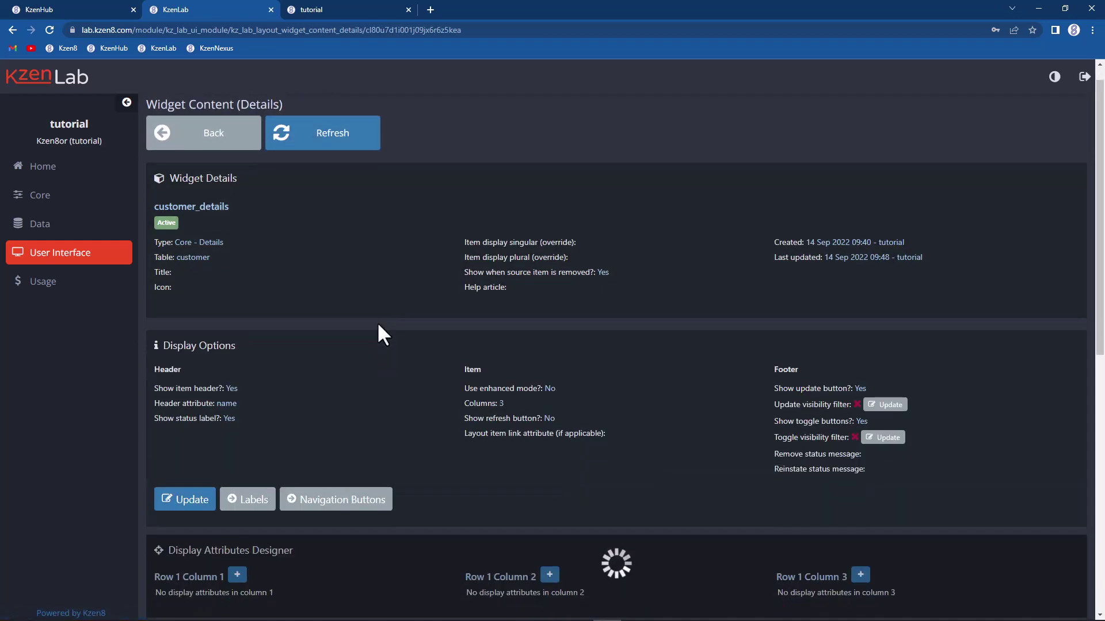
scroll(369, 329, "down", 5)
left_click(237, 253)
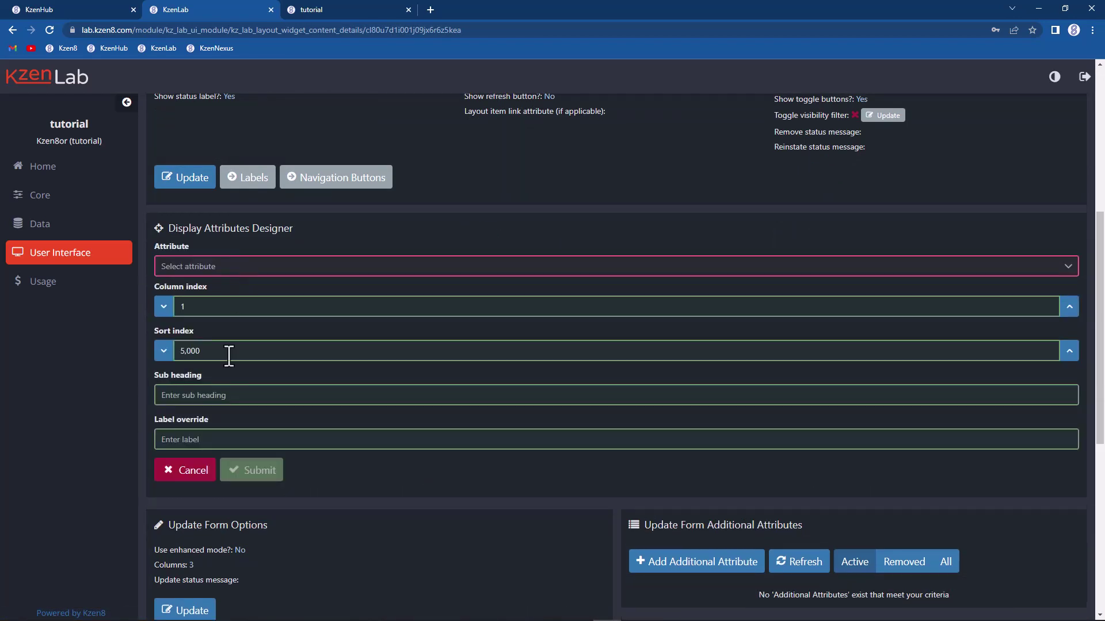
left_click(238, 272)
scroll(276, 351, "down", 3)
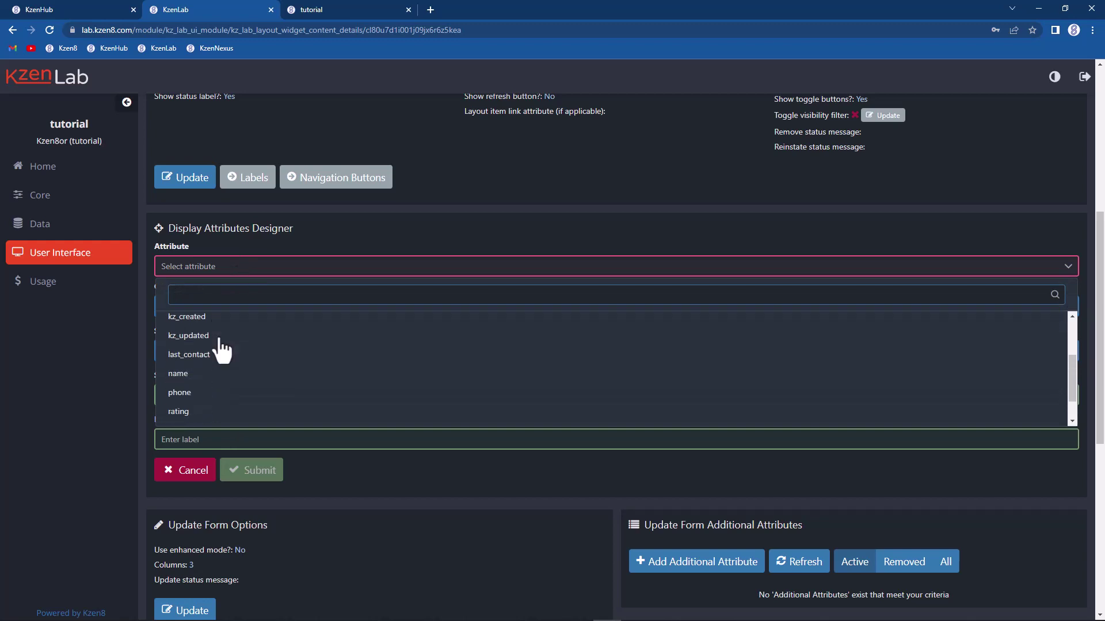
left_click(221, 365)
double_click(190, 350)
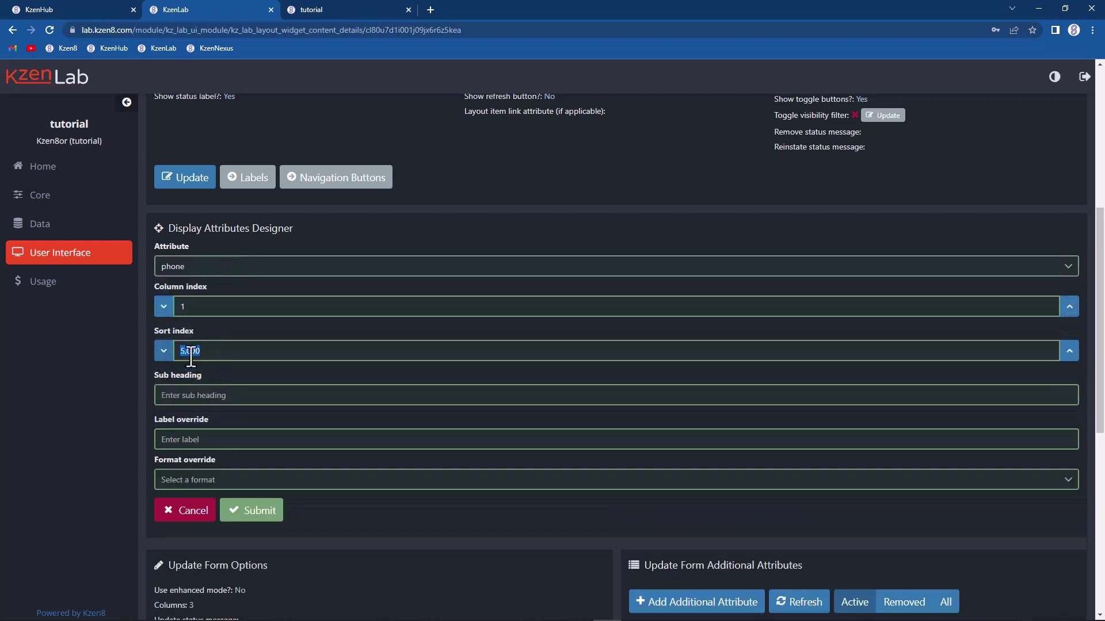
type("8,000")
left_click(262, 511)
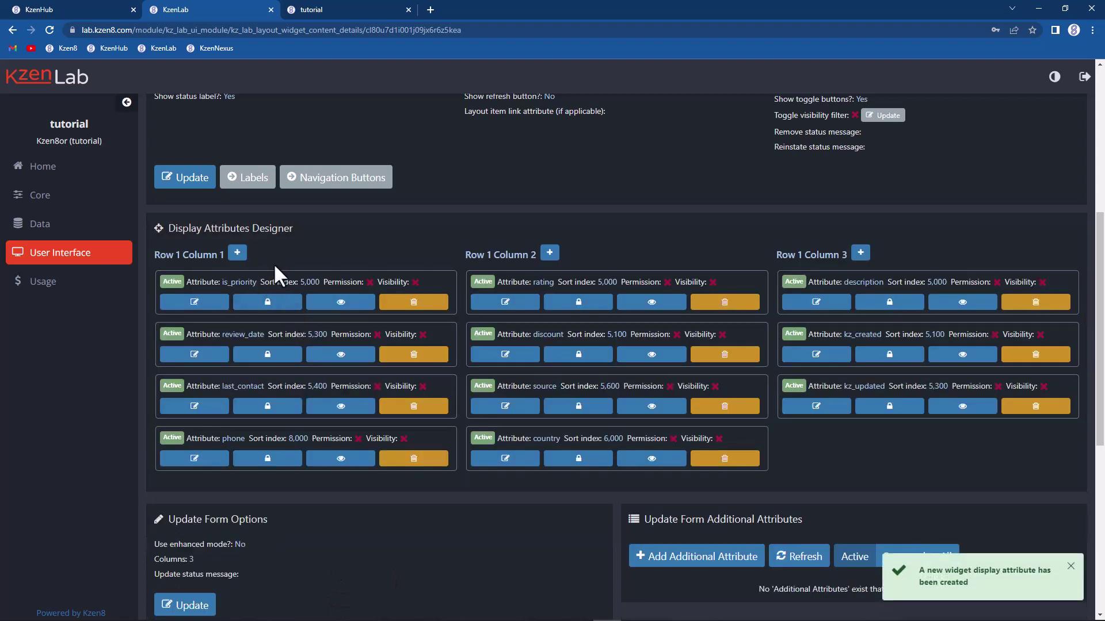
Step: Add a phone update form control in column 1 with sort index 8000
scroll(276, 262, "down", 7)
left_click(238, 304)
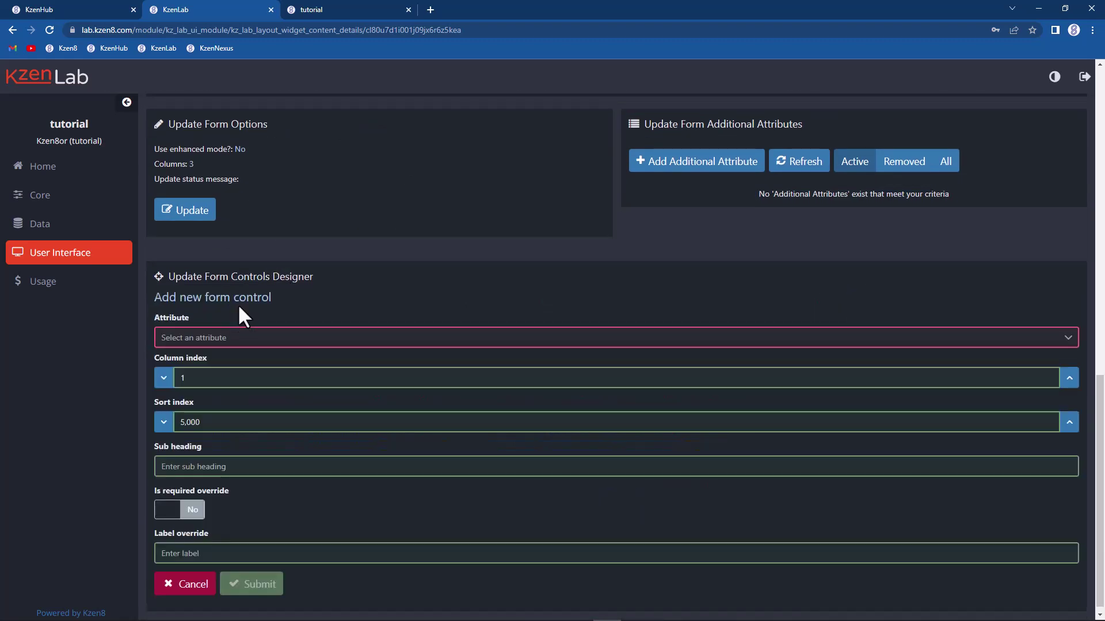
left_click(201, 345)
left_click(185, 396)
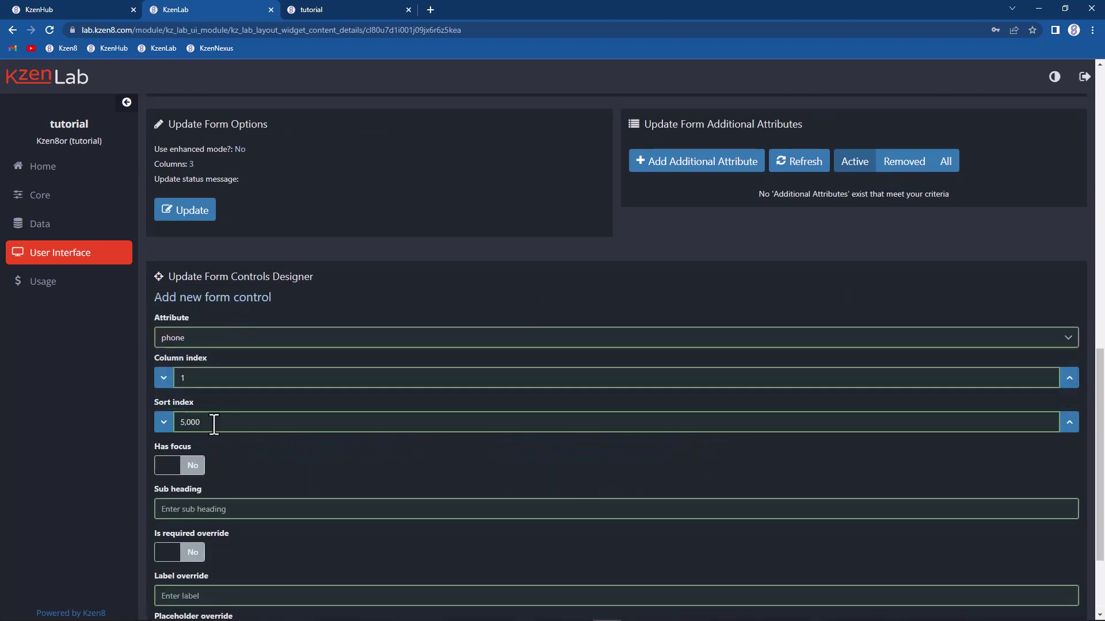
key("BackSpace")
key("BackSpace")
key("BackSpace")
key("BackSpace")
key("BackSpace")
type("8000")
scroll(257, 399, "down", 2)
scroll(257, 405, "down", 1)
left_click(244, 578)
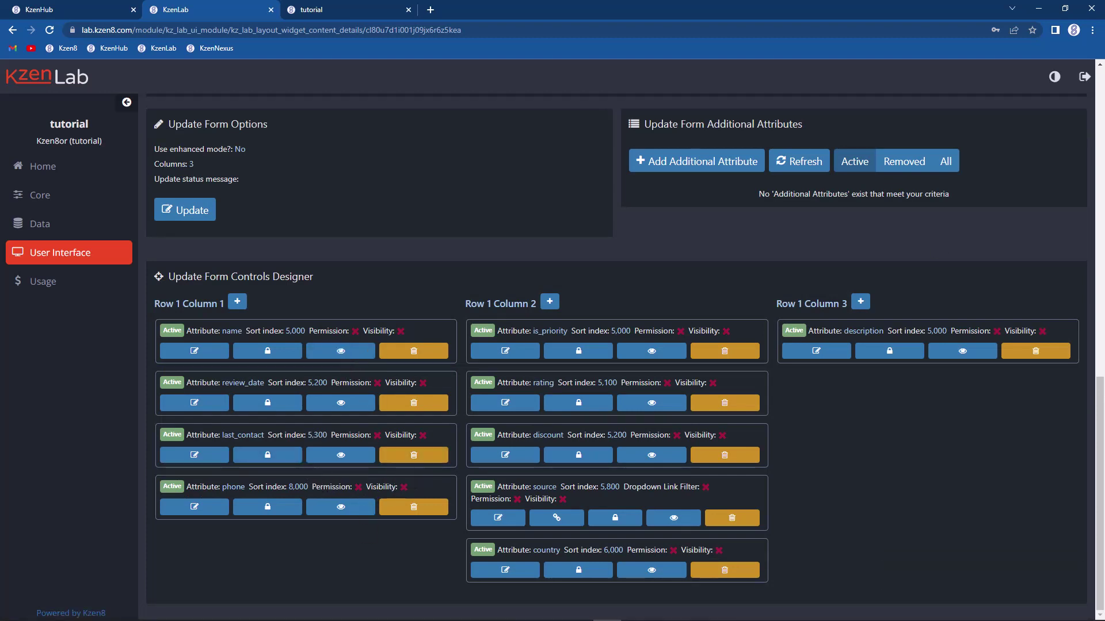
Step: Refresh Customer 56 in KzenNexus, then save a masked phone number in the new Phone number field
left_click(340, 10)
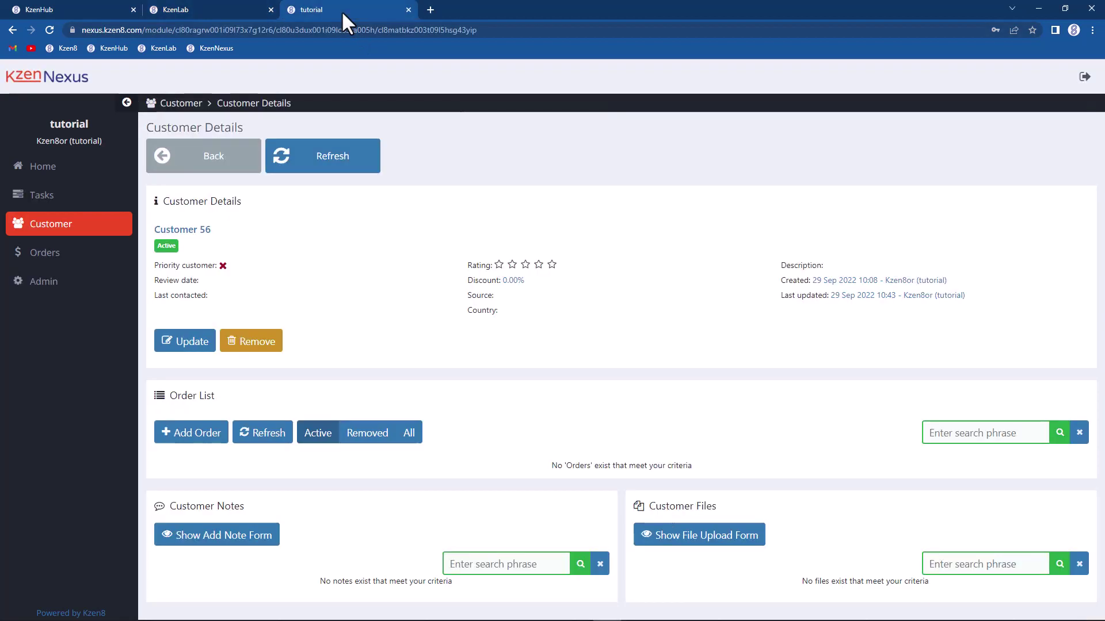
left_click(333, 159)
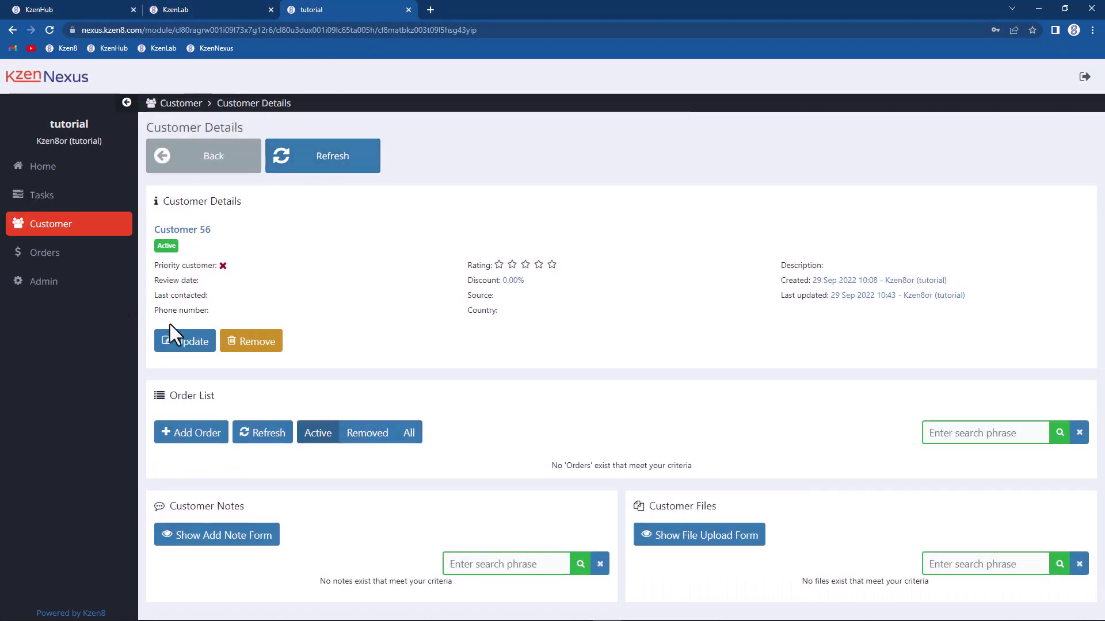
left_click(181, 344)
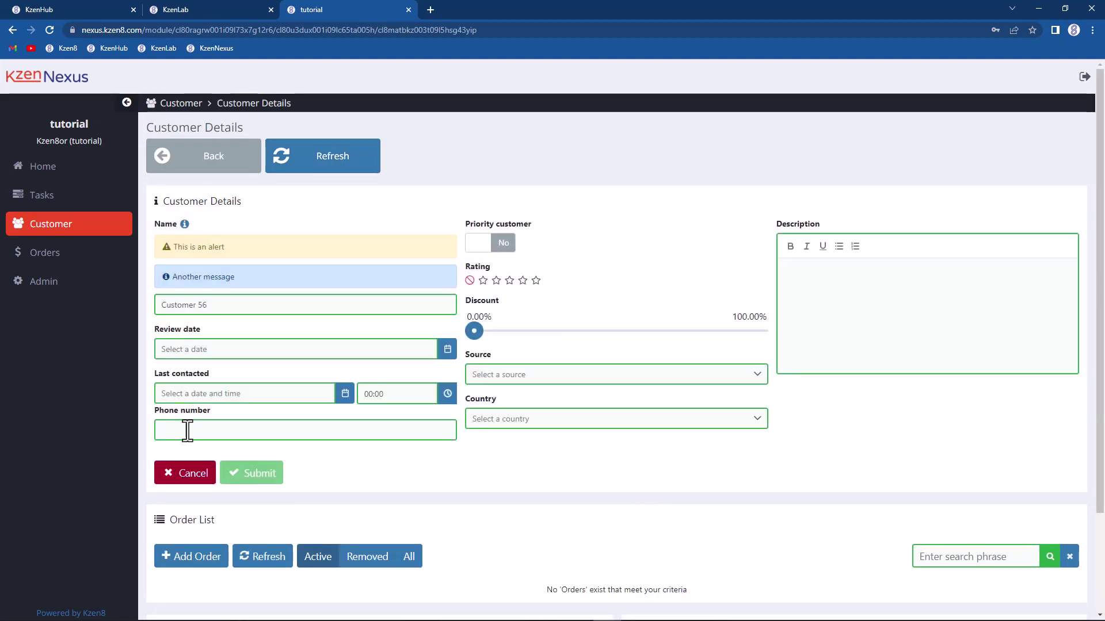
left_click(185, 430)
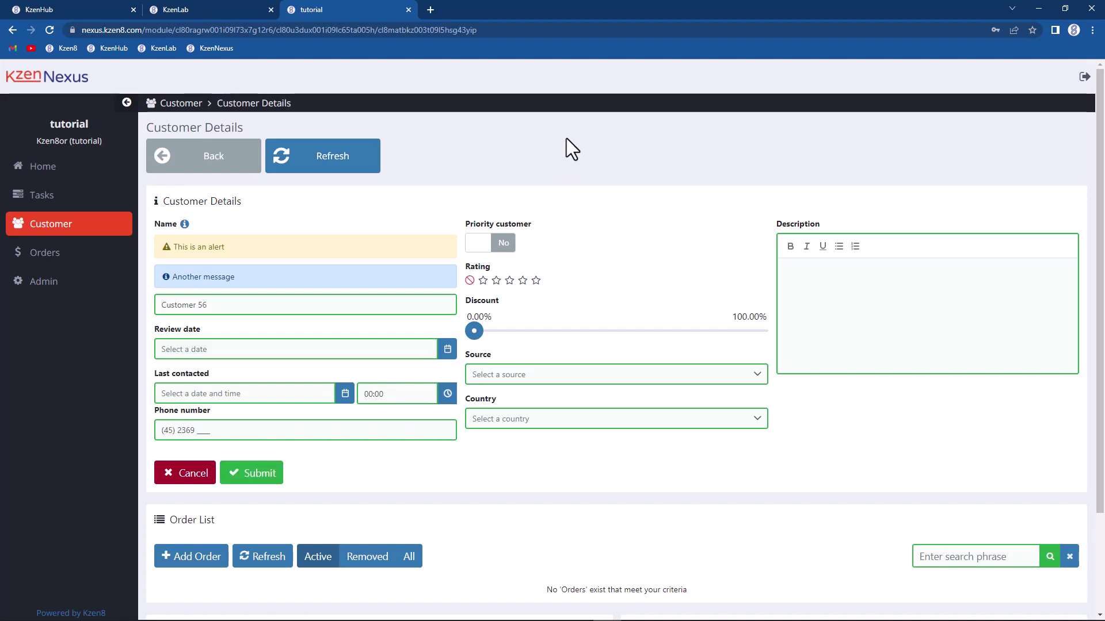
left_click(254, 478)
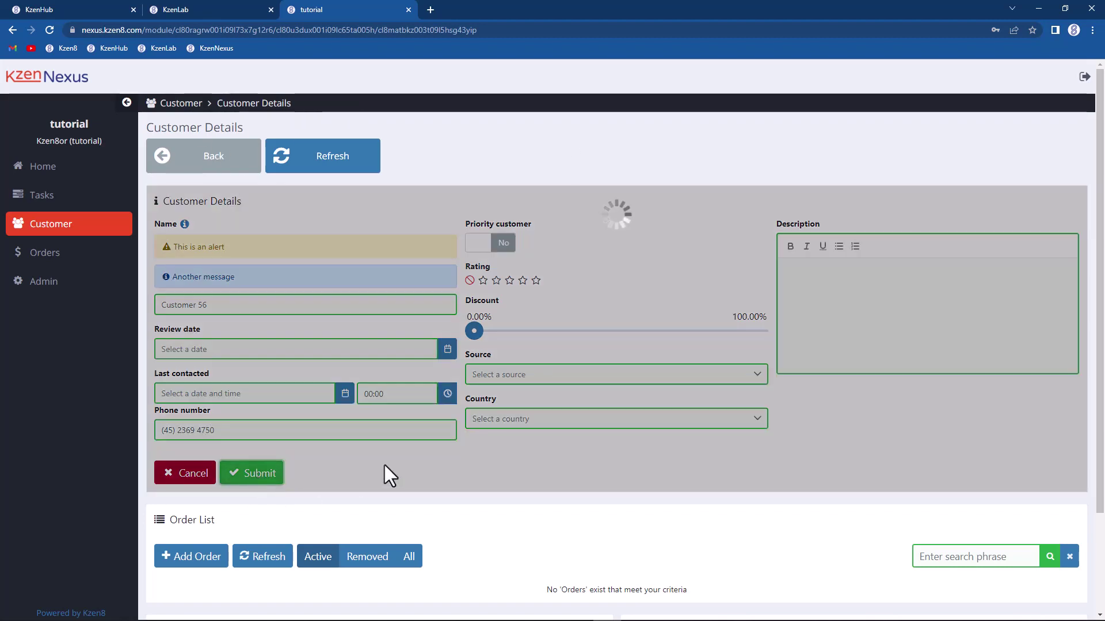
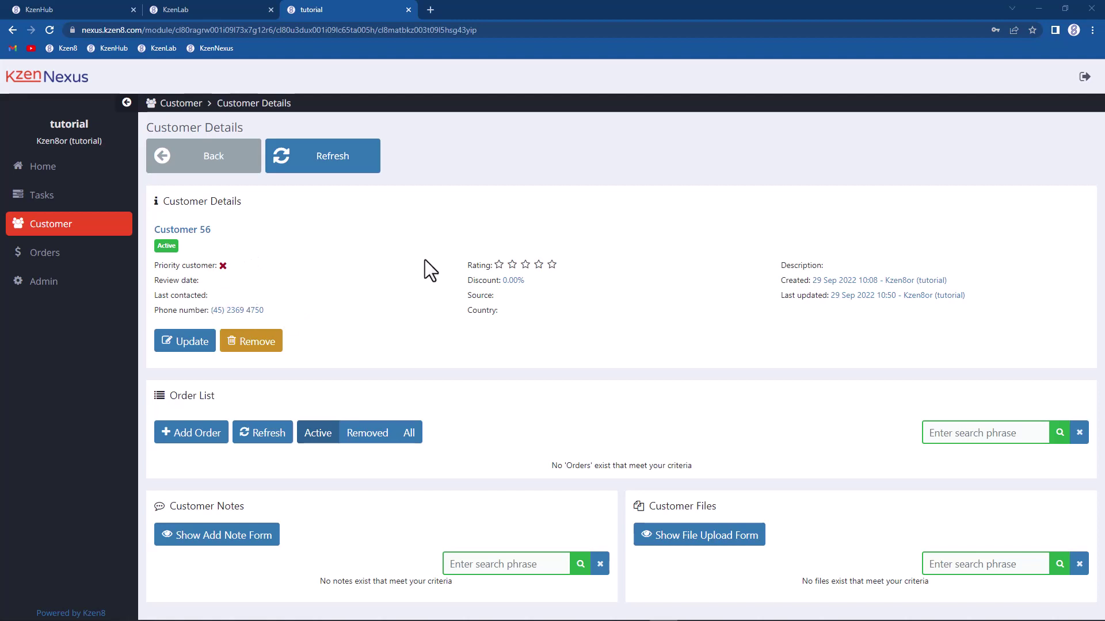
Step: Return to KzenLab's Display Attributes Designer showing phone at sort index 8,000 in column 1
left_click(211, 16)
scroll(281, 271, "up", 6)
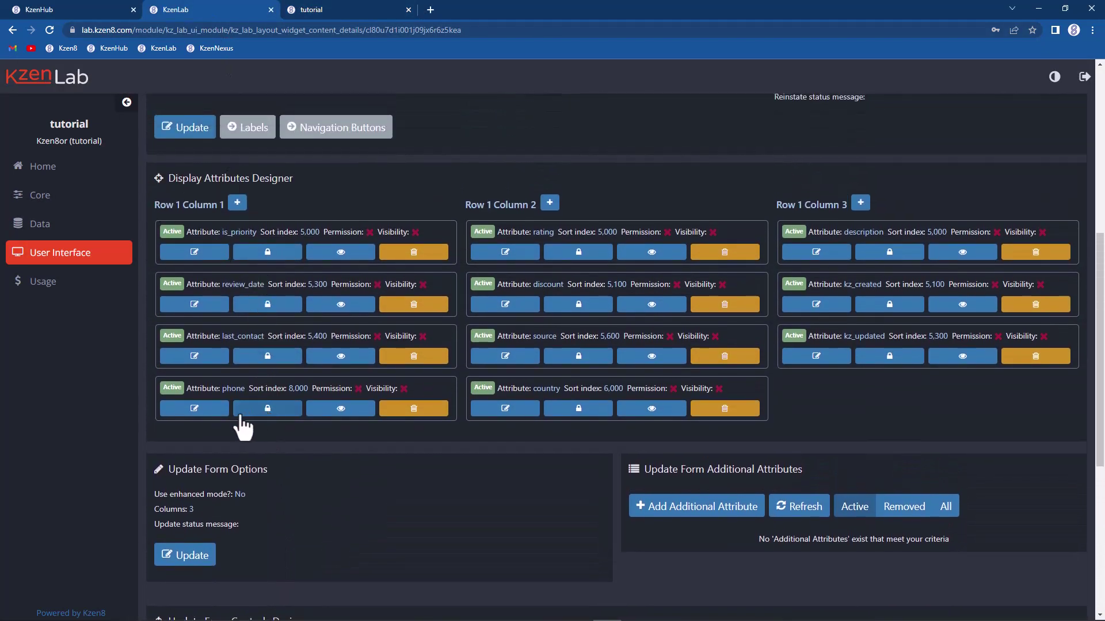
Step: Give the phone display attribute the phoneLink format override, then reload the KzenNexus customer details
left_click(203, 410)
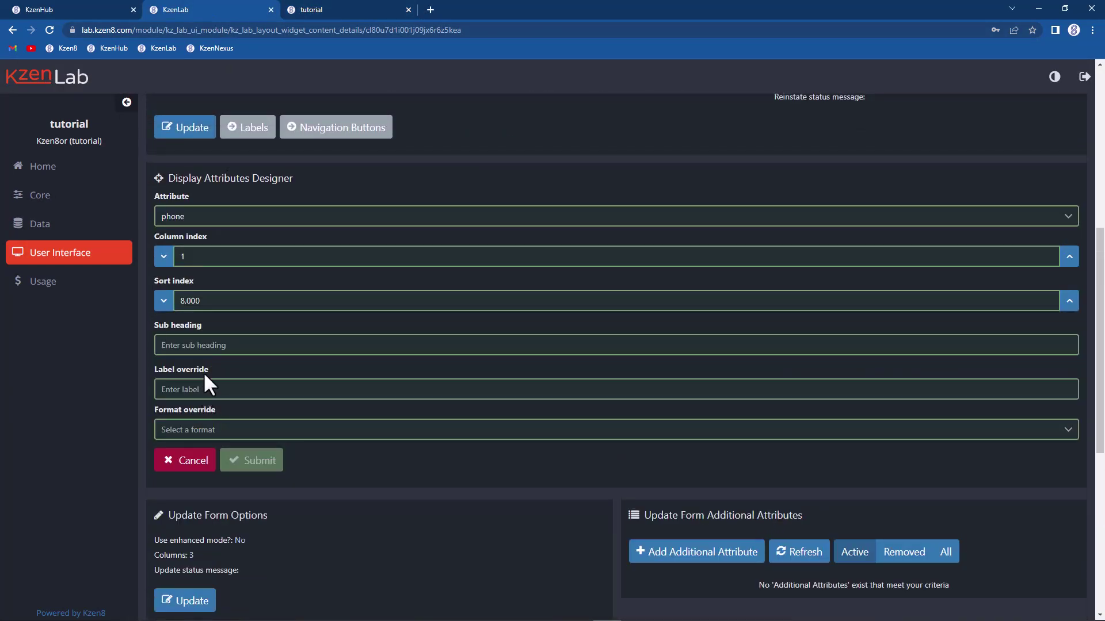
left_click(207, 430)
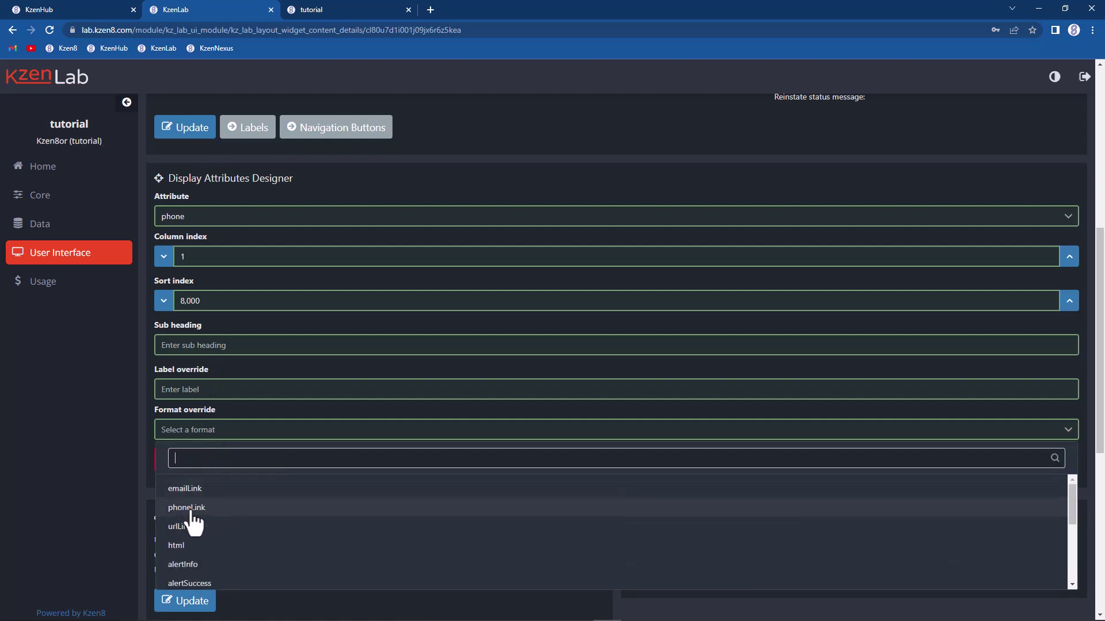
left_click(187, 508)
left_click(248, 499)
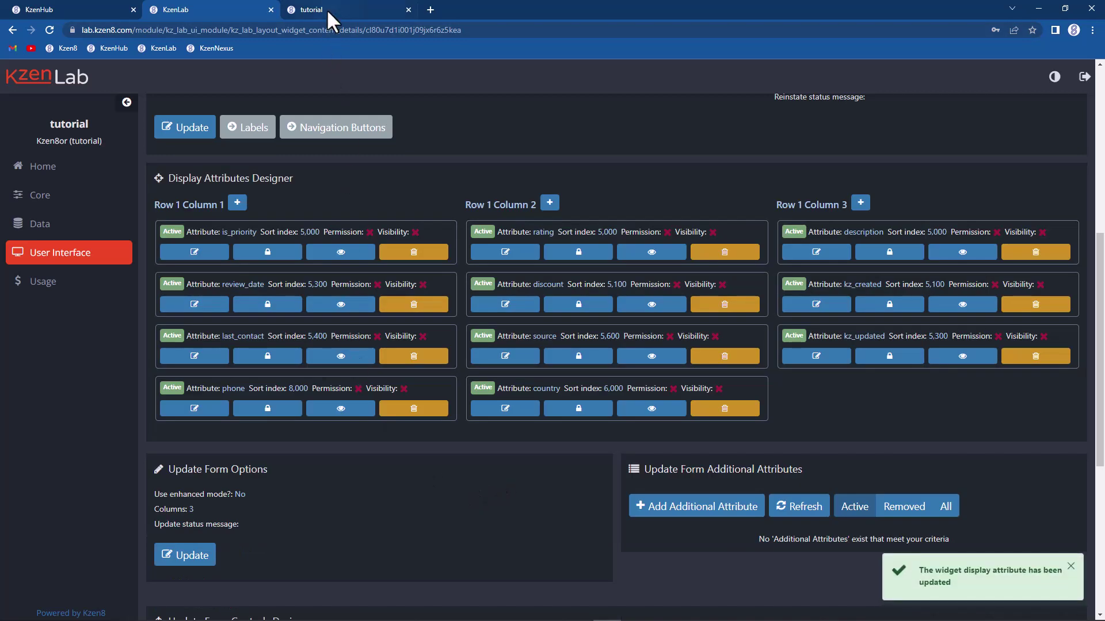
left_click(326, 10)
left_click(313, 167)
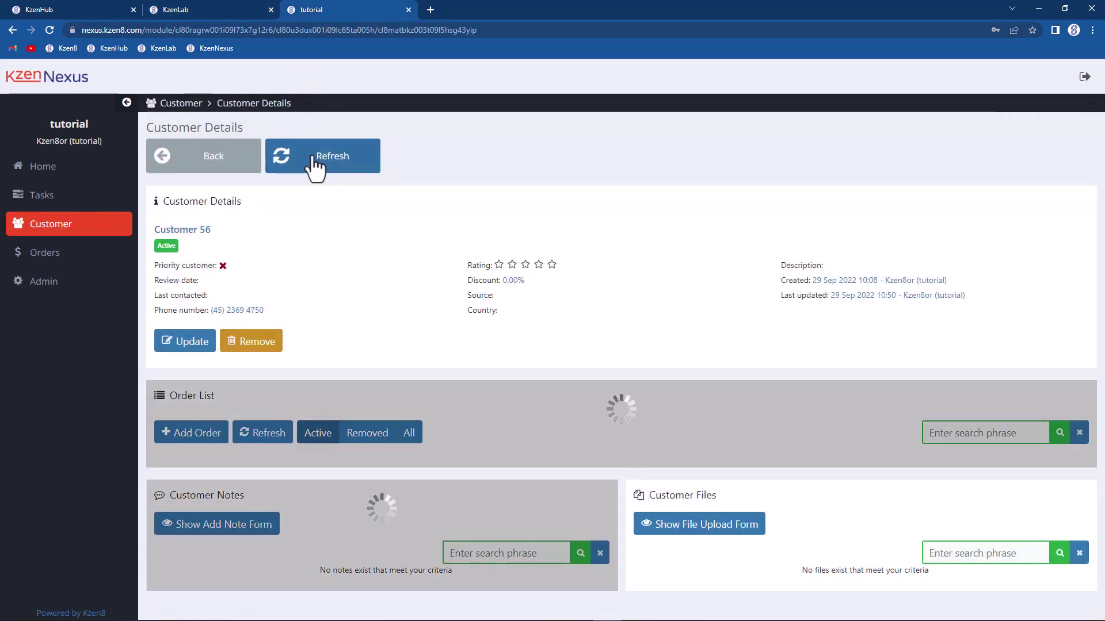
left_click(242, 311)
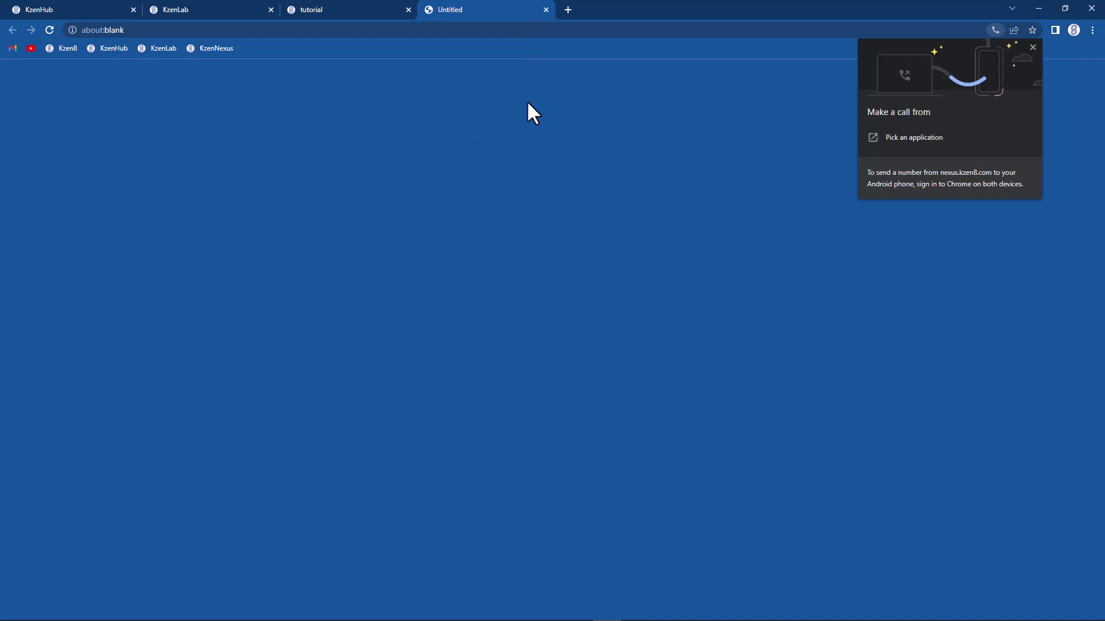
left_click(546, 10)
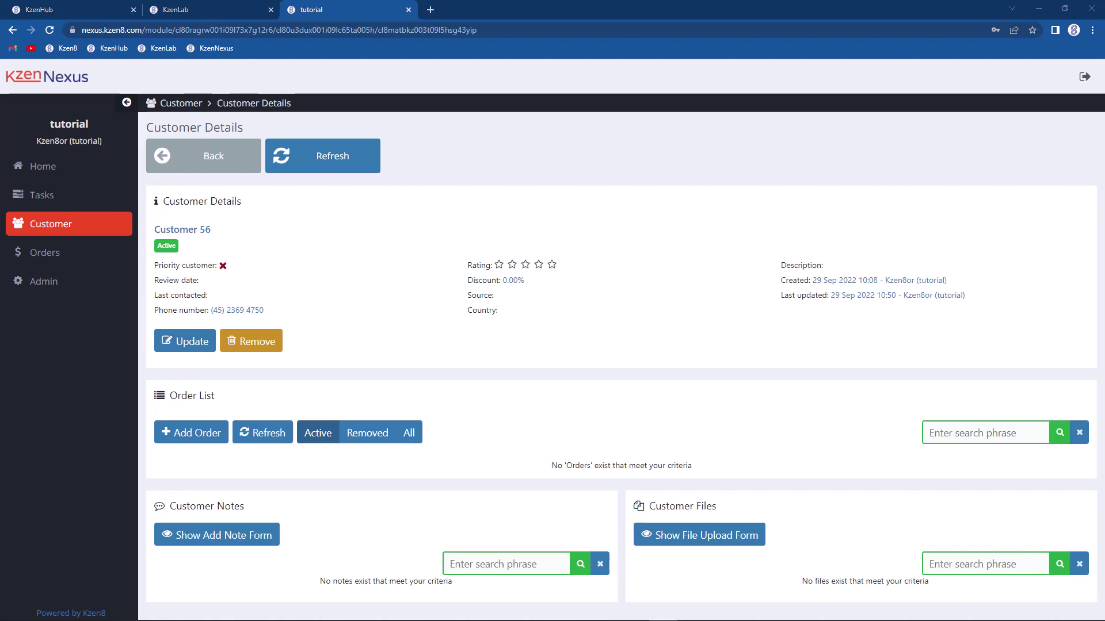
Step: Open the customer table's attribute list under Data > Tables in KzenLab
left_click(191, 10)
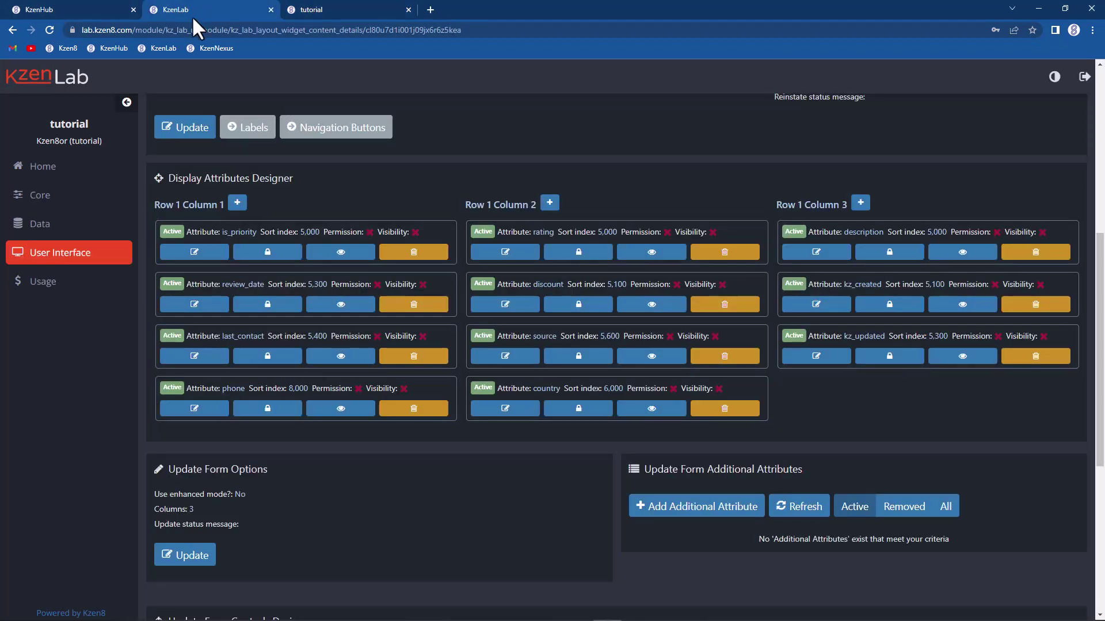
left_click(24, 226)
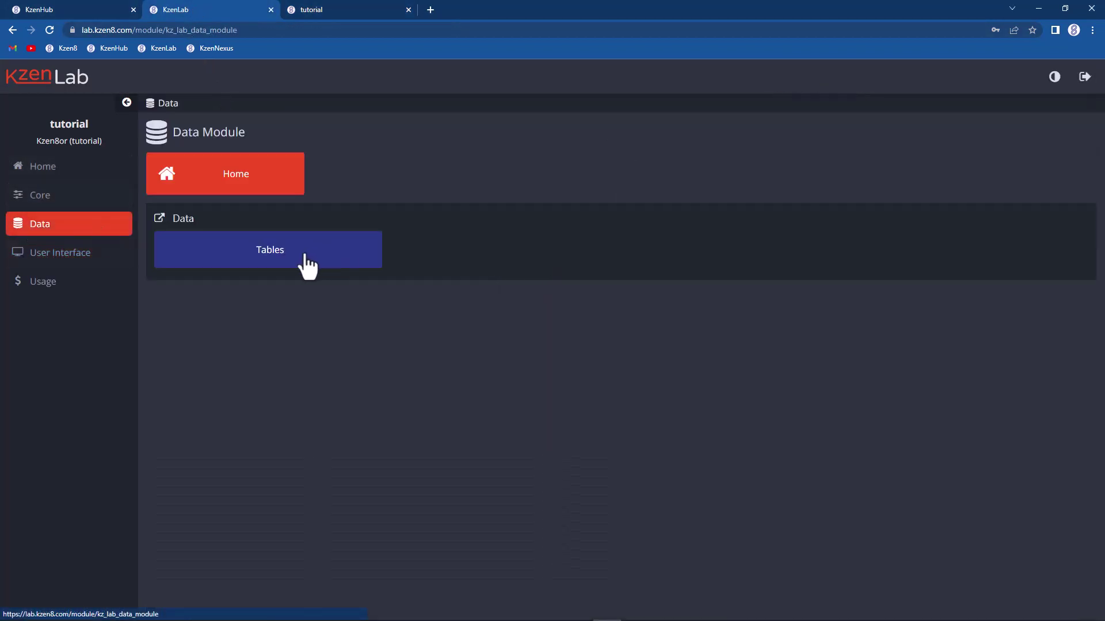
left_click(307, 260)
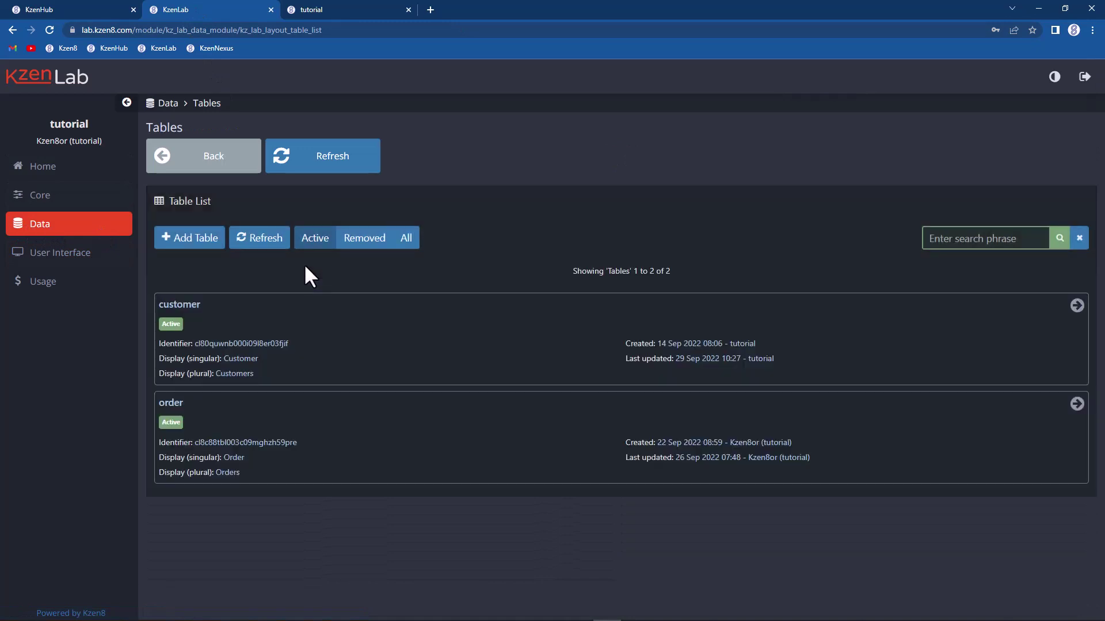
left_click(406, 342)
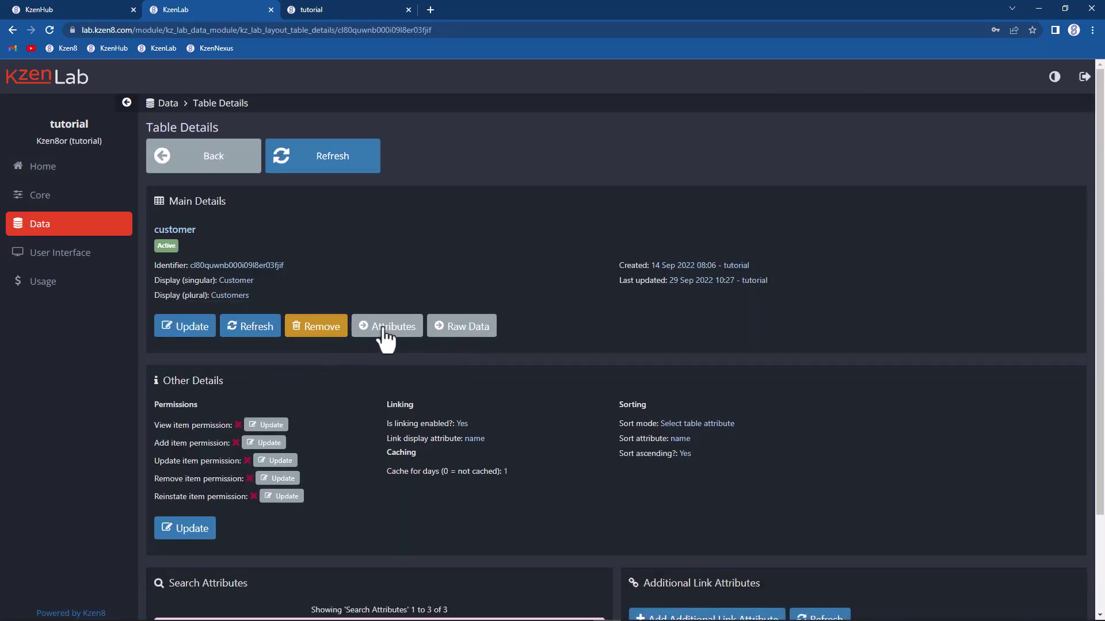
left_click(387, 327)
scroll(401, 293, "down", 1)
scroll(399, 293, "down", 3)
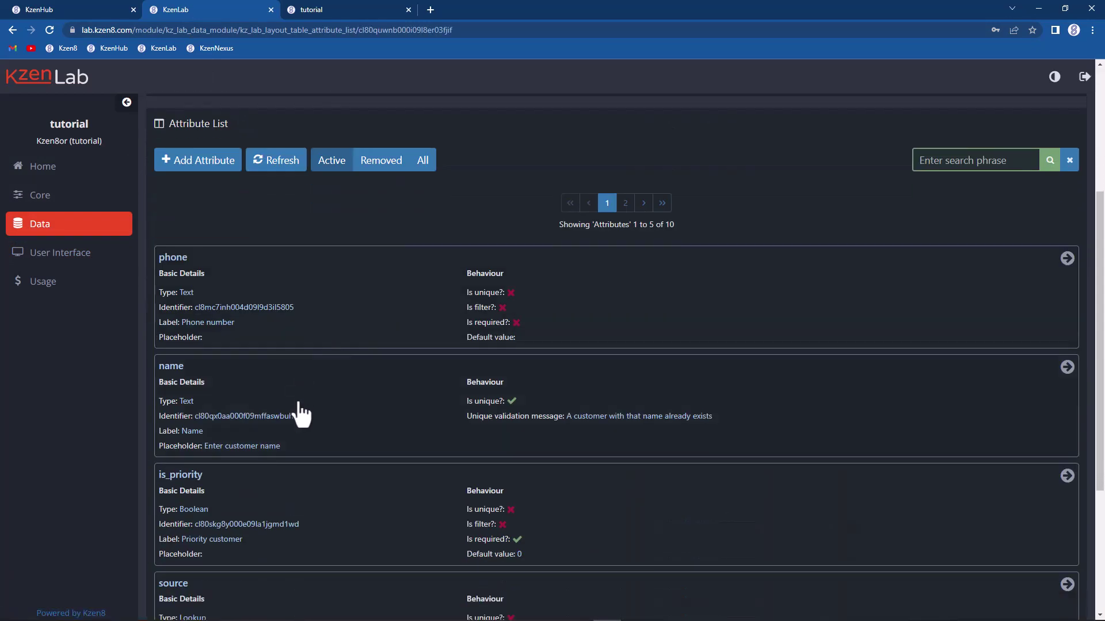
Step: Review the name attribute's details, then return to the attribute list
left_click(352, 412)
scroll(706, 406, "down", 4)
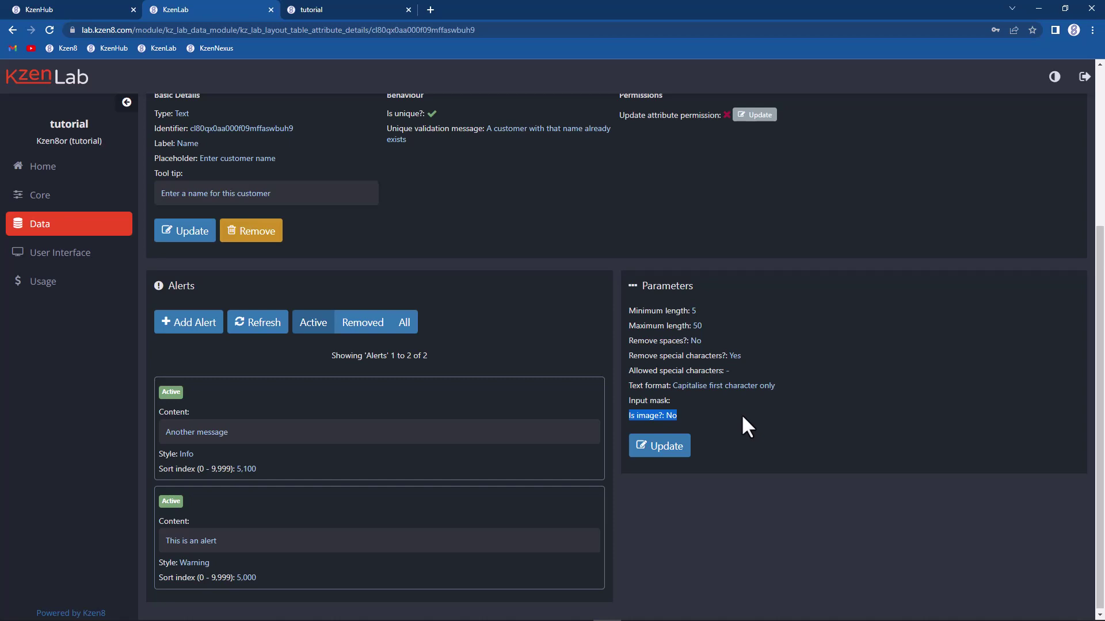
scroll(436, 187, "up", 4)
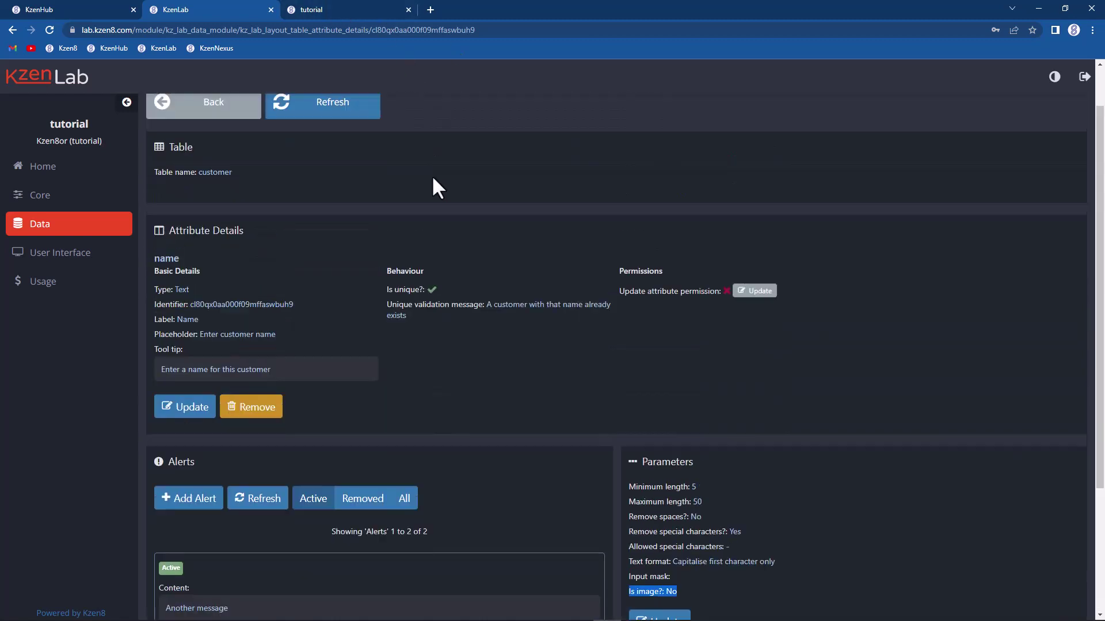
left_click(173, 168)
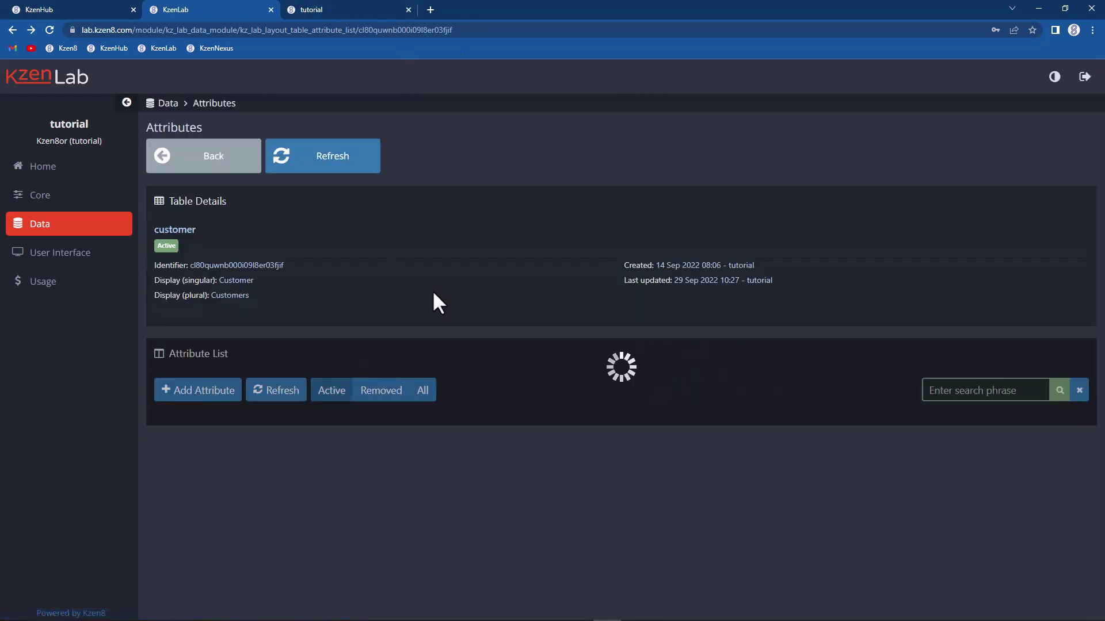
scroll(443, 254, "down", 1)
scroll(439, 256, "down", 2)
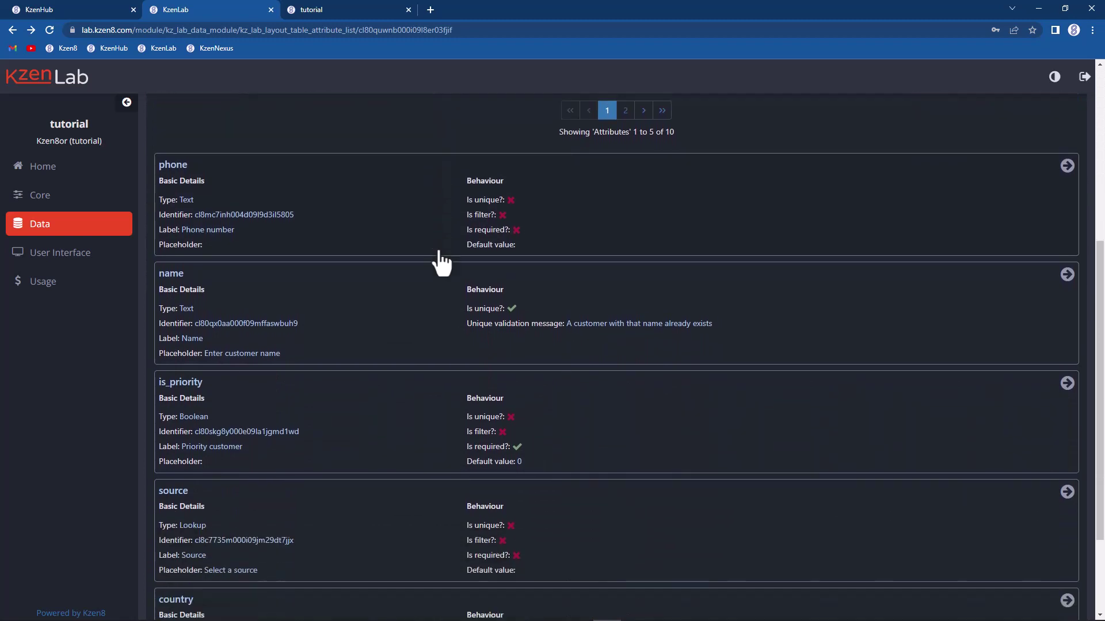
Step: Review is_priority, then open last_contact from the second page of attributes
left_click(298, 396)
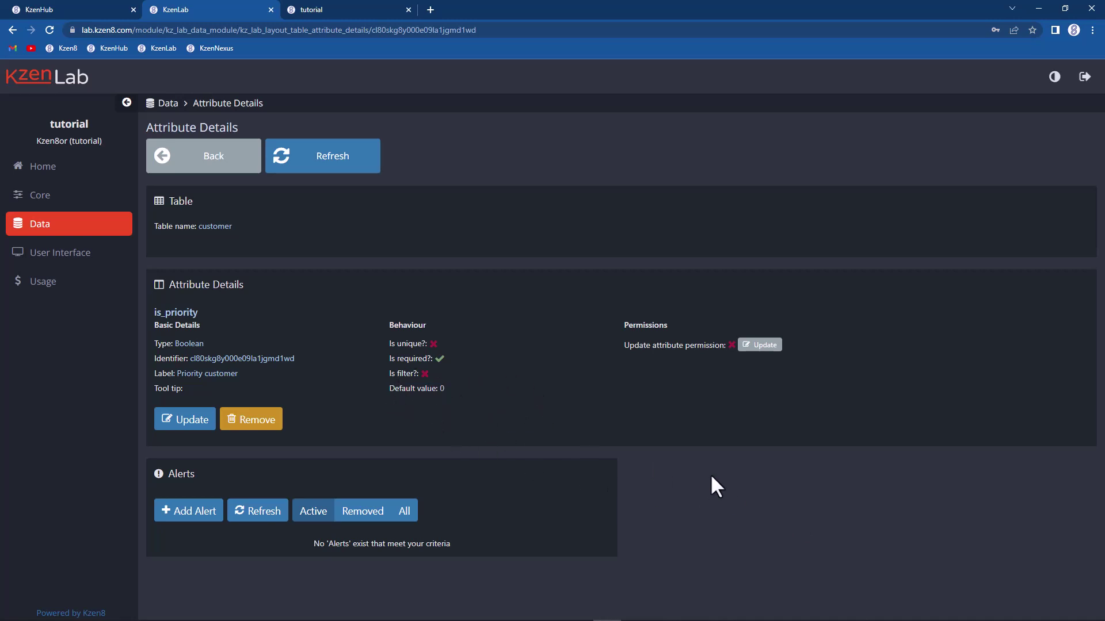
left_click(222, 153)
scroll(393, 241, "down", 8)
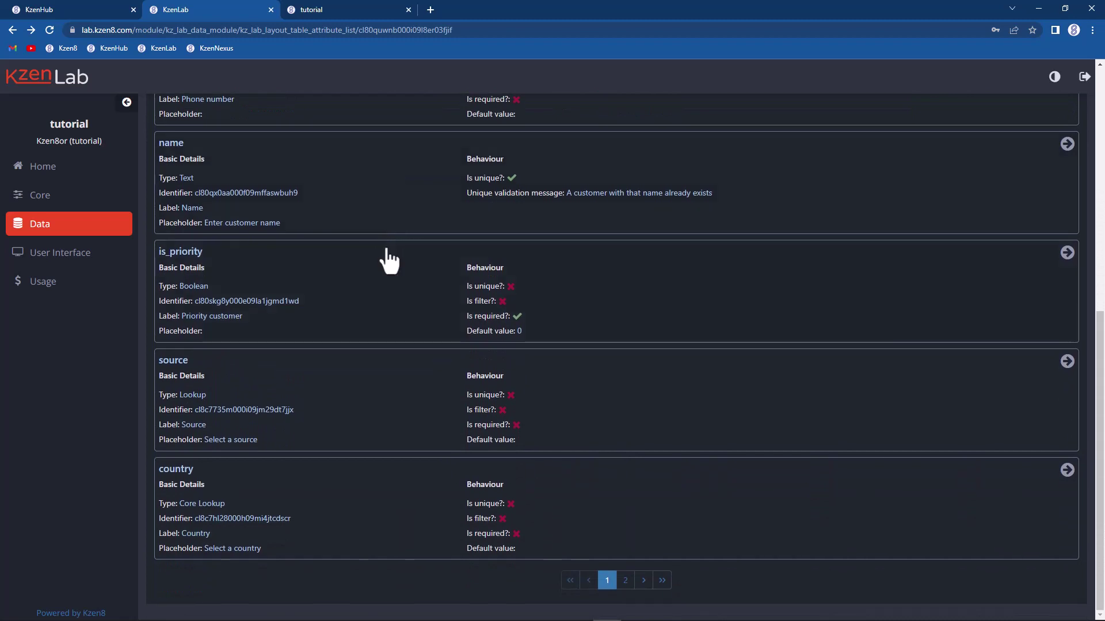
left_click(622, 582)
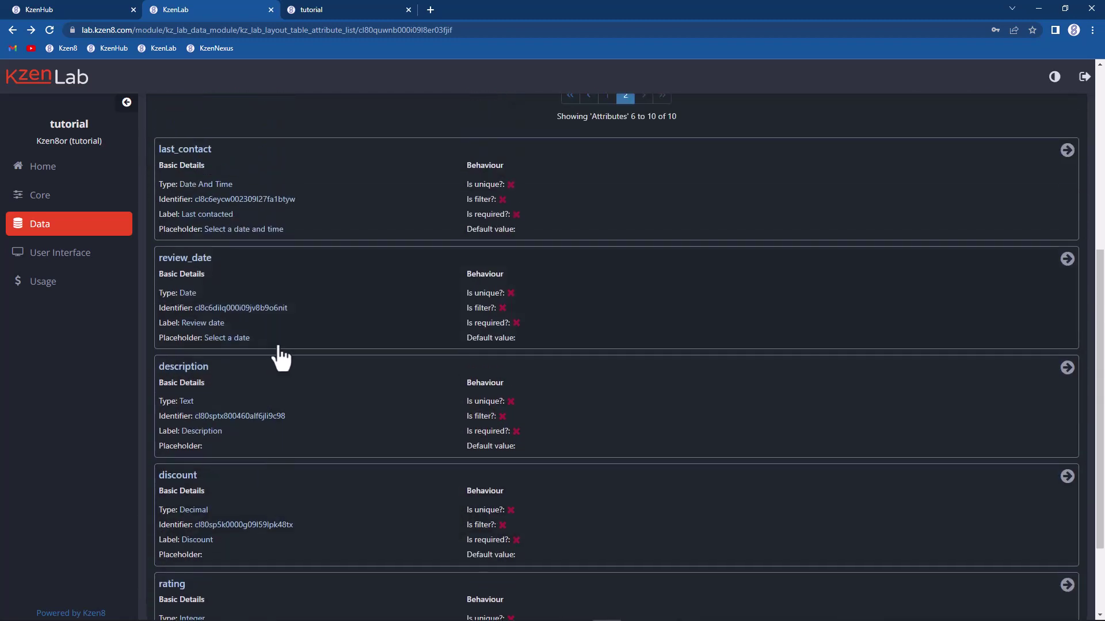
left_click(320, 207)
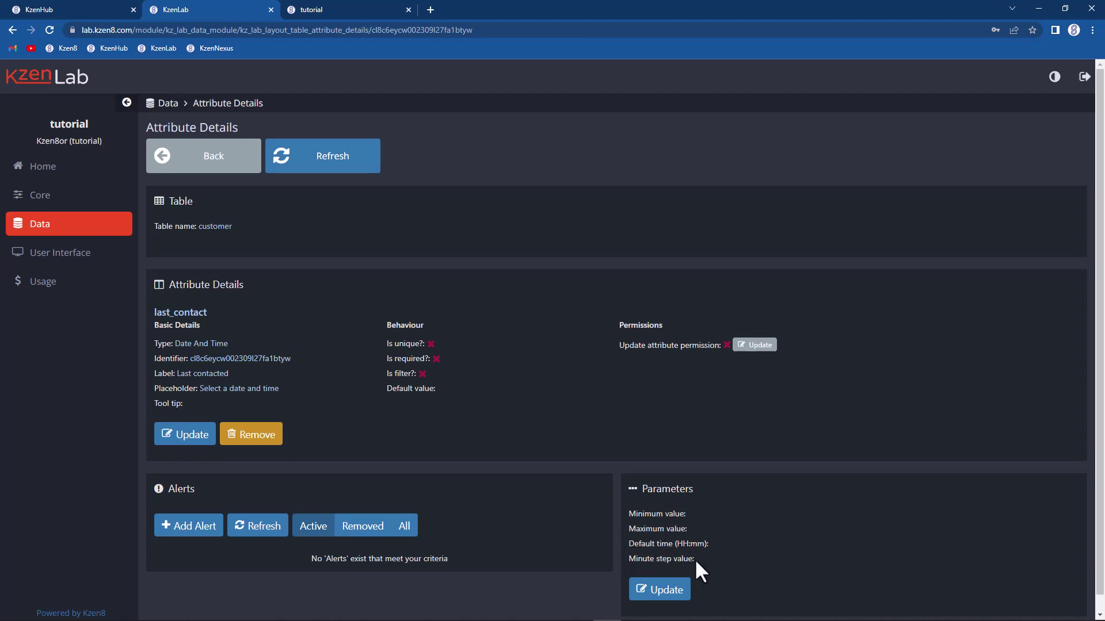
Step: Start editing last_contact's parameters and check the Last contacted date and time pickers in KzenNexus
scroll(888, 381, "down", 1)
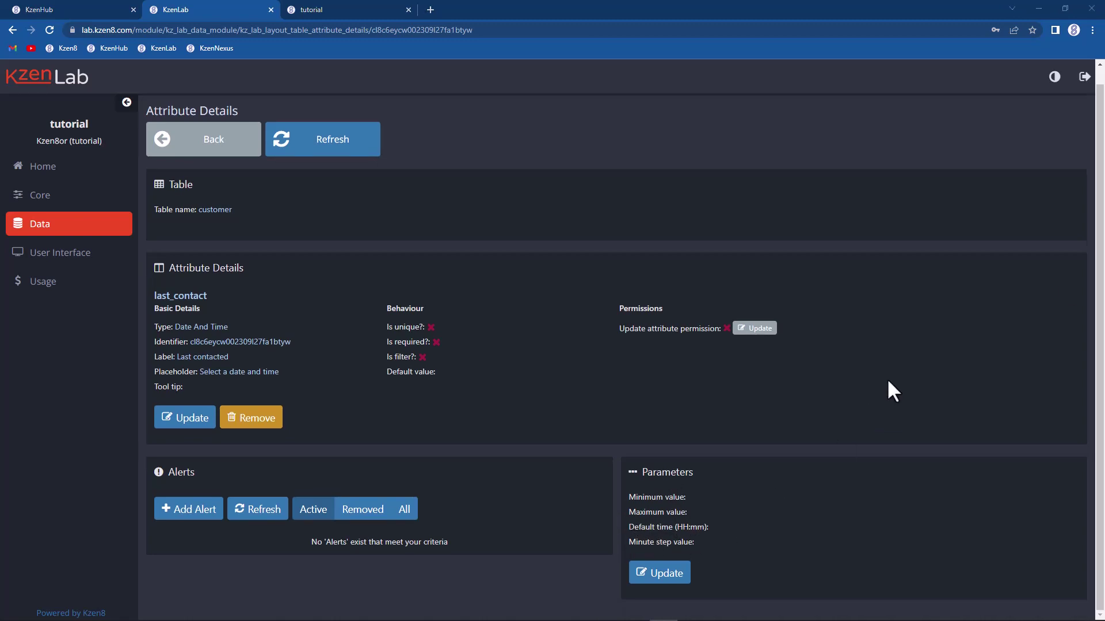
left_click(658, 585)
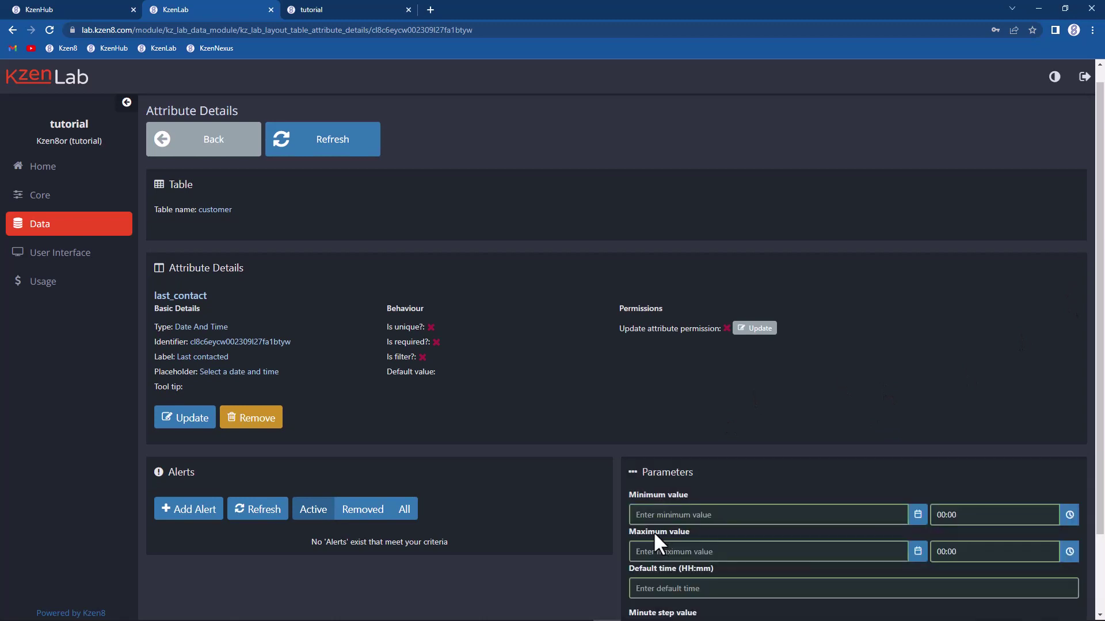
scroll(690, 489, "down", 2)
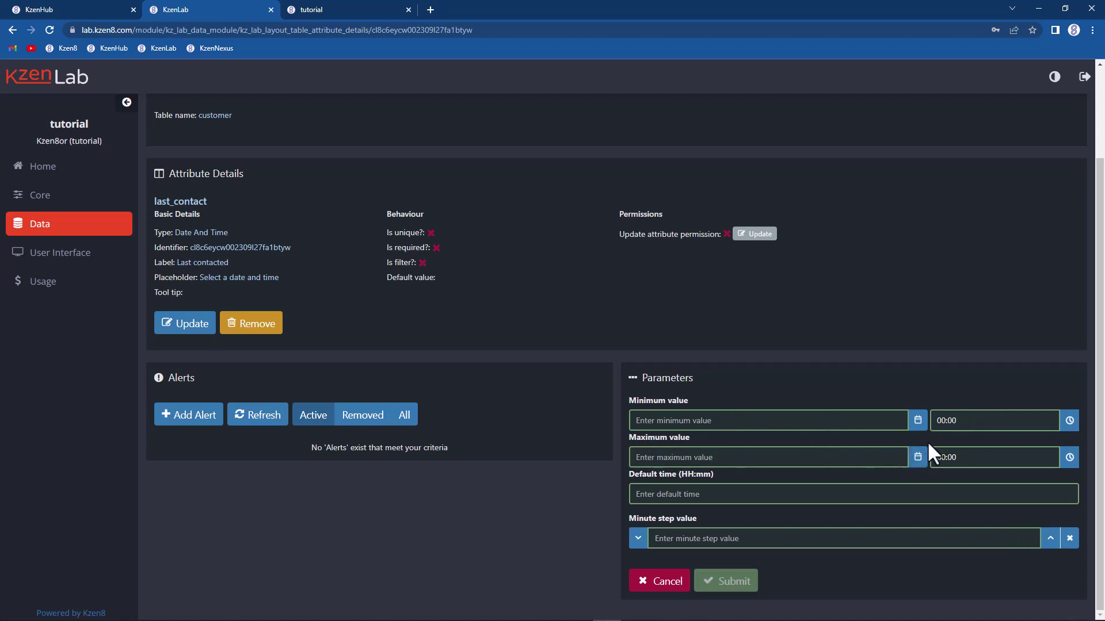
left_click(322, 7)
left_click(229, 394)
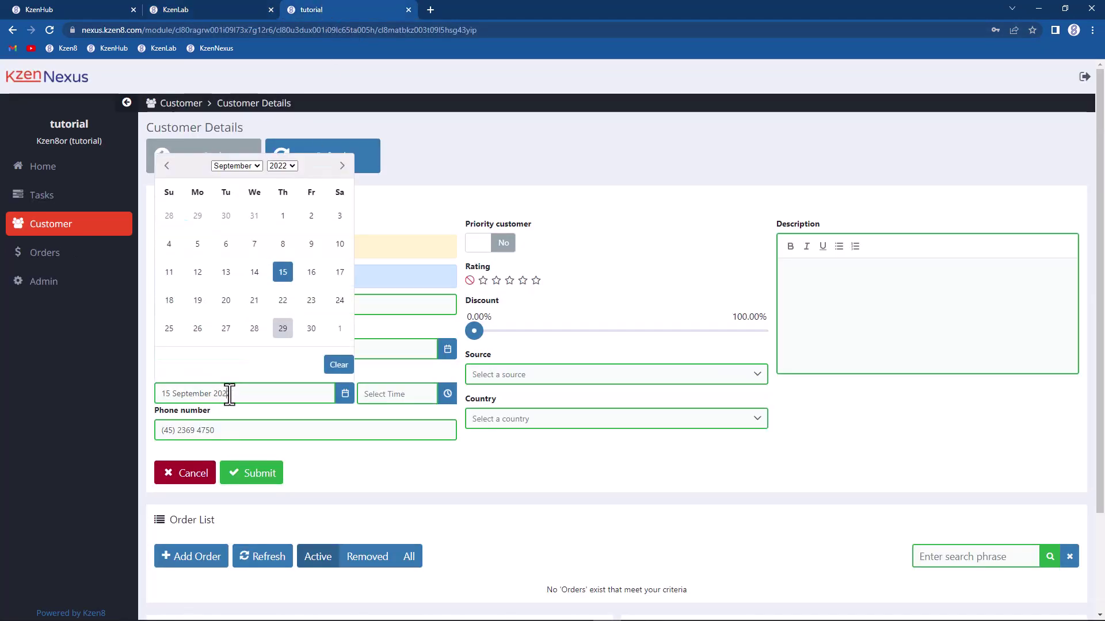
left_click(412, 394)
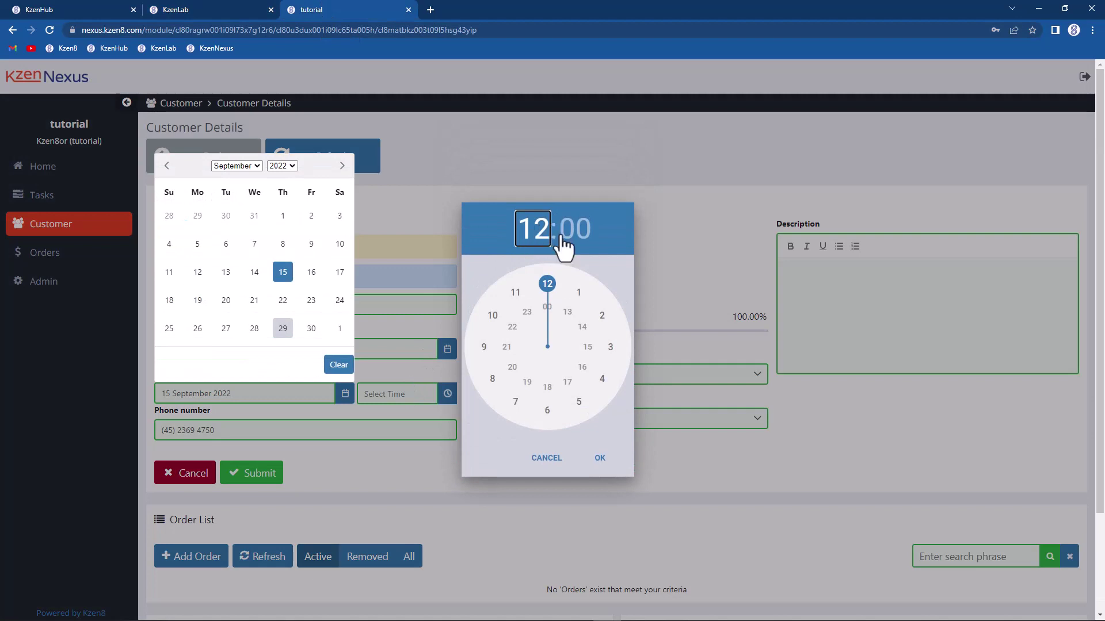
Step: Set last_contact's default time to 18:00 and submit
left_click(226, 8)
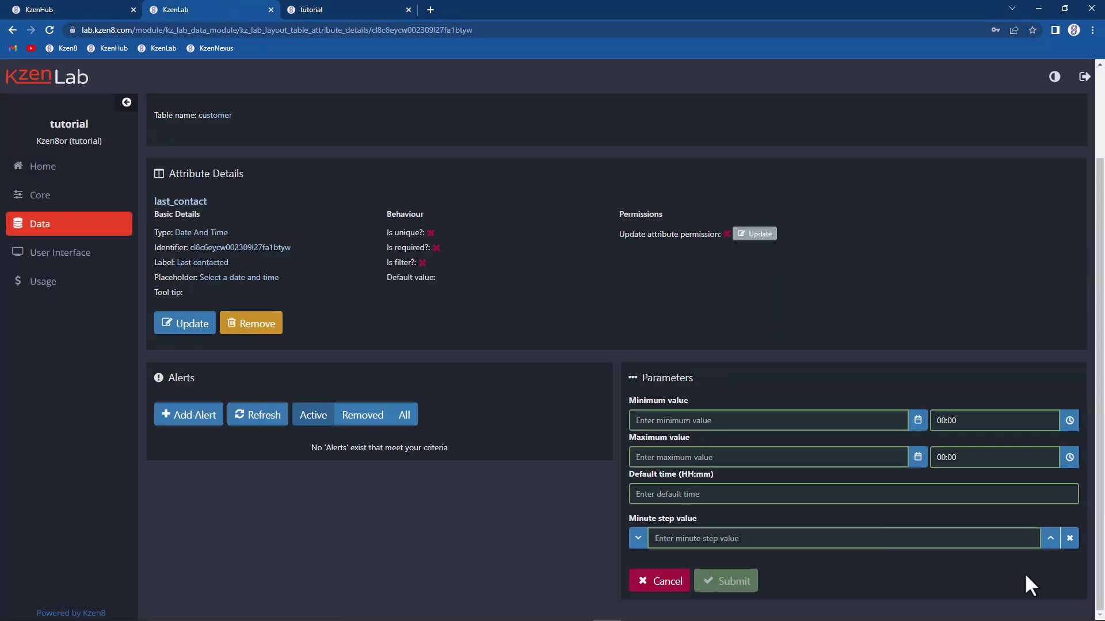
left_click(782, 496)
type("18:00")
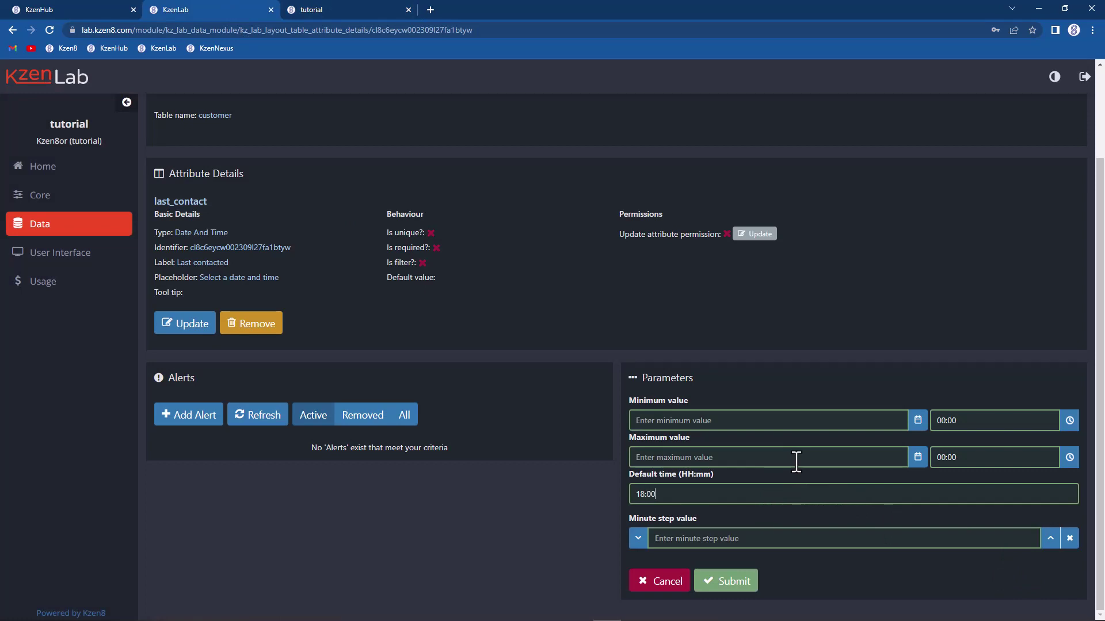
left_click(723, 581)
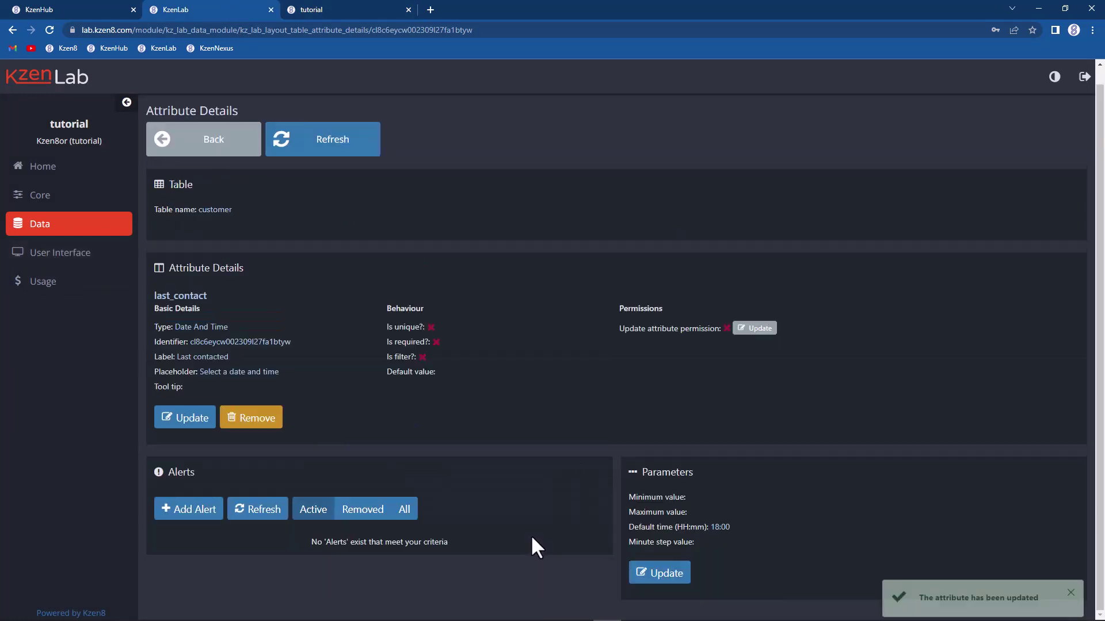
Step: Reload Customer 56's edit form and pick 19:00 on the Last contacted clock, now defaulting to 18:00
left_click(309, 15)
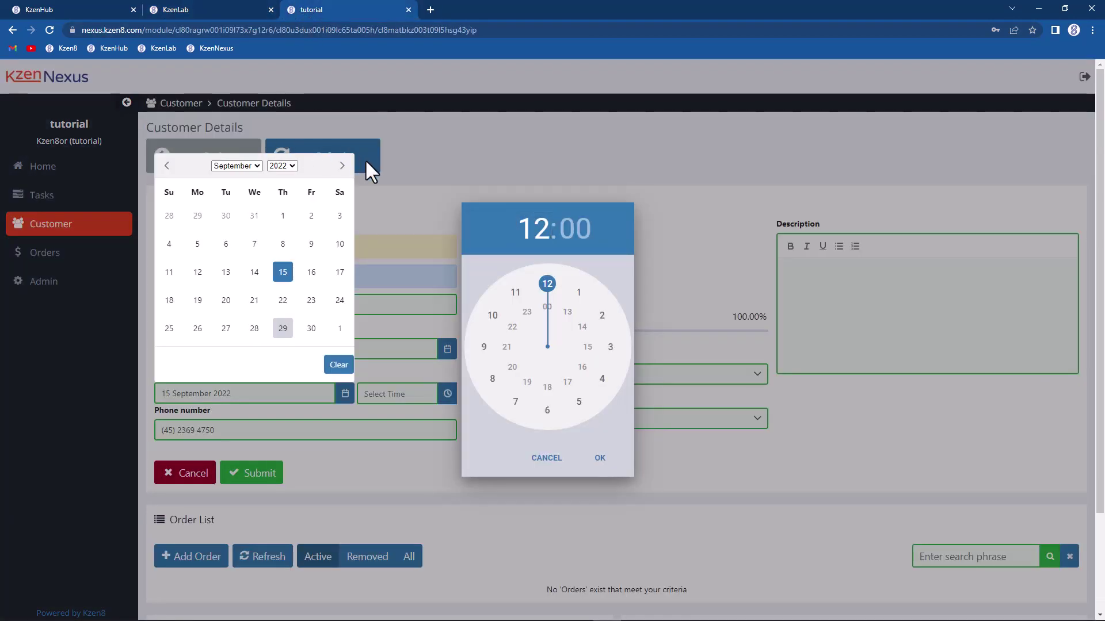
left_click(365, 161)
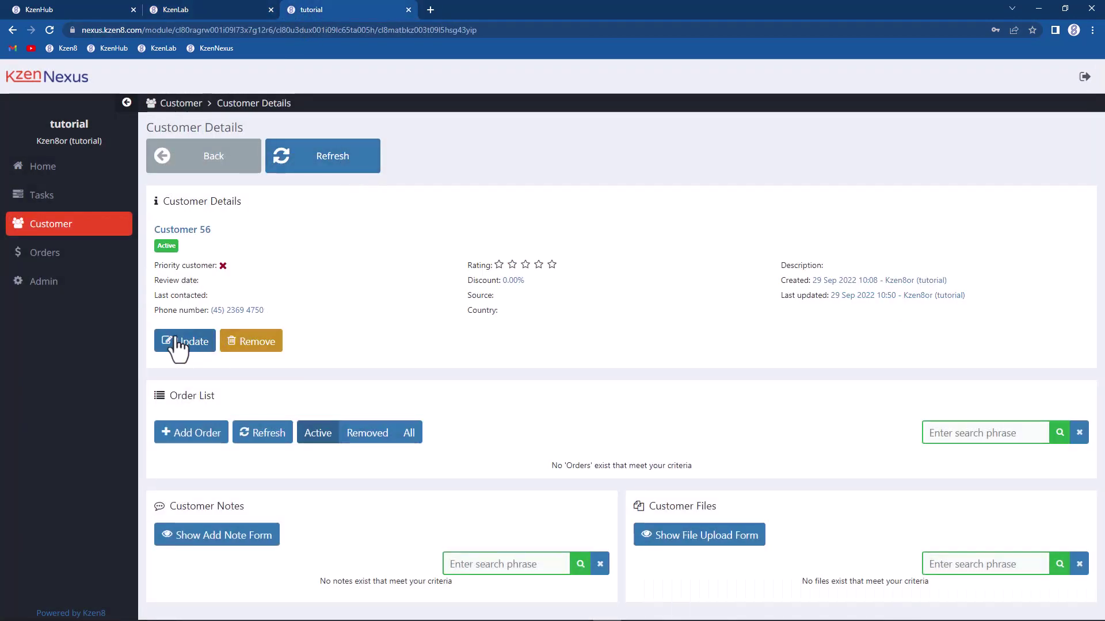
left_click(177, 343)
left_click(388, 393)
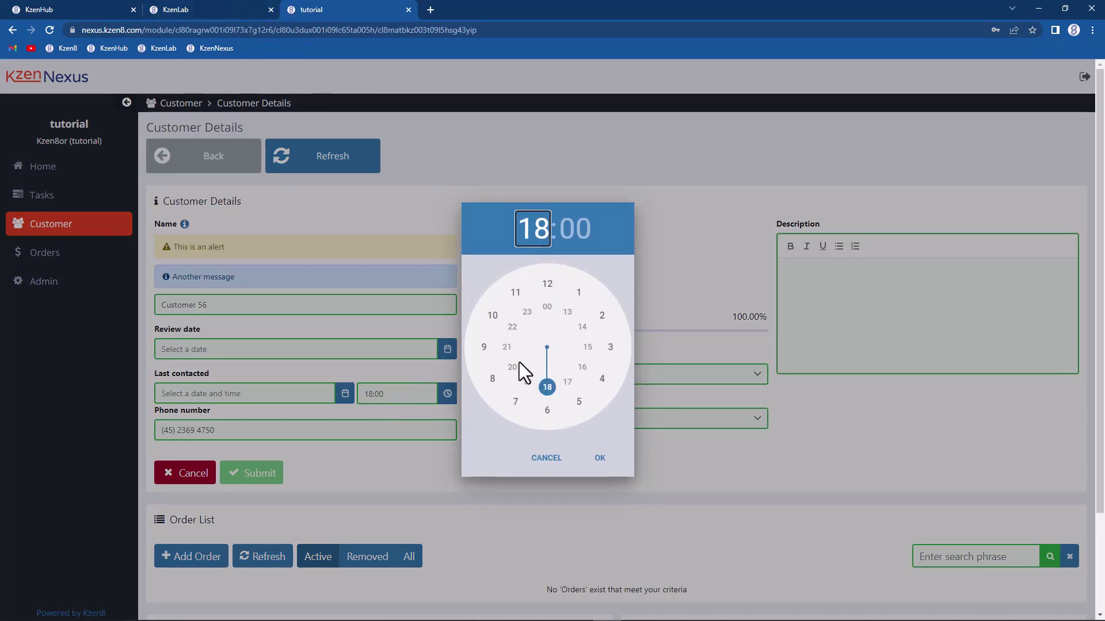
mouse_move(544, 391)
left_mouse_down()
mouse_move(518, 370)
mouse_move(545, 383)
mouse_move(527, 381)
left_mouse_up()
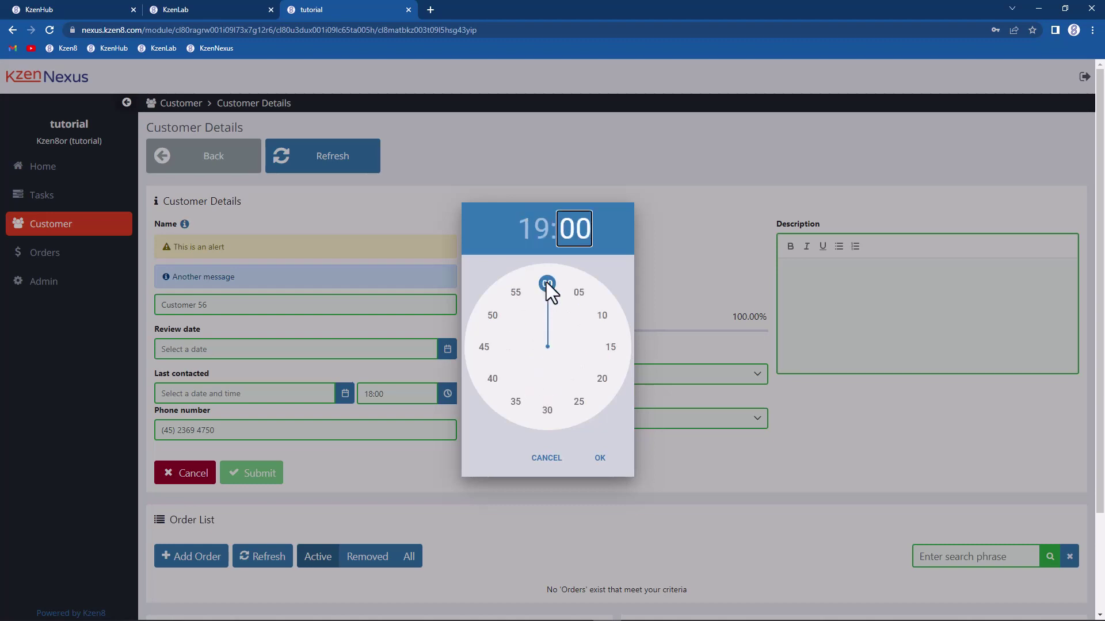
mouse_move(547, 281)
left_mouse_down()
mouse_move(591, 313)
mouse_move(584, 371)
mouse_move(540, 395)
mouse_move(572, 302)
mouse_move(544, 290)
mouse_move(575, 308)
mouse_move(581, 350)
mouse_move(558, 271)
mouse_move(545, 268)
left_mouse_up()
Step: Give last_contact a minute step value of 5 and submit
left_click(206, 7)
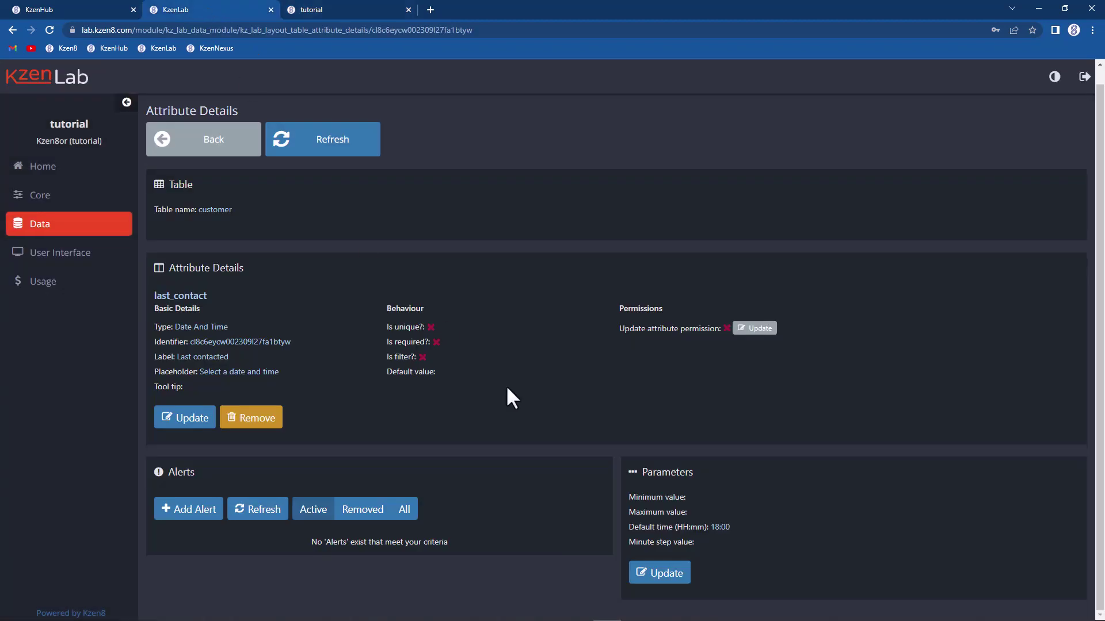
left_click(659, 573)
scroll(665, 565, "down", 2)
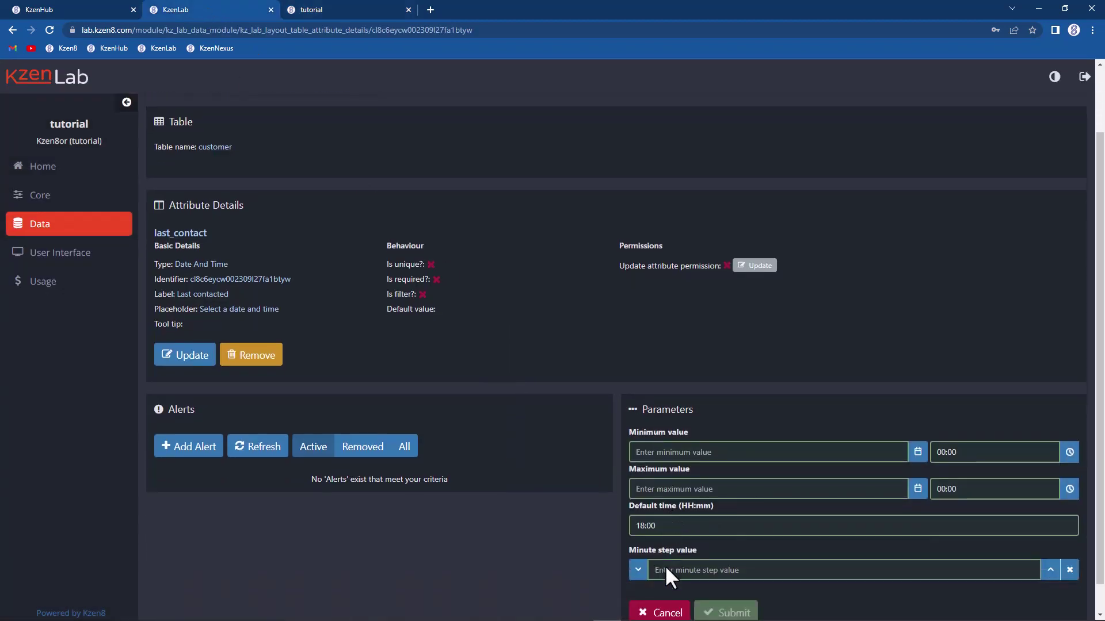
left_click(677, 539)
type("5")
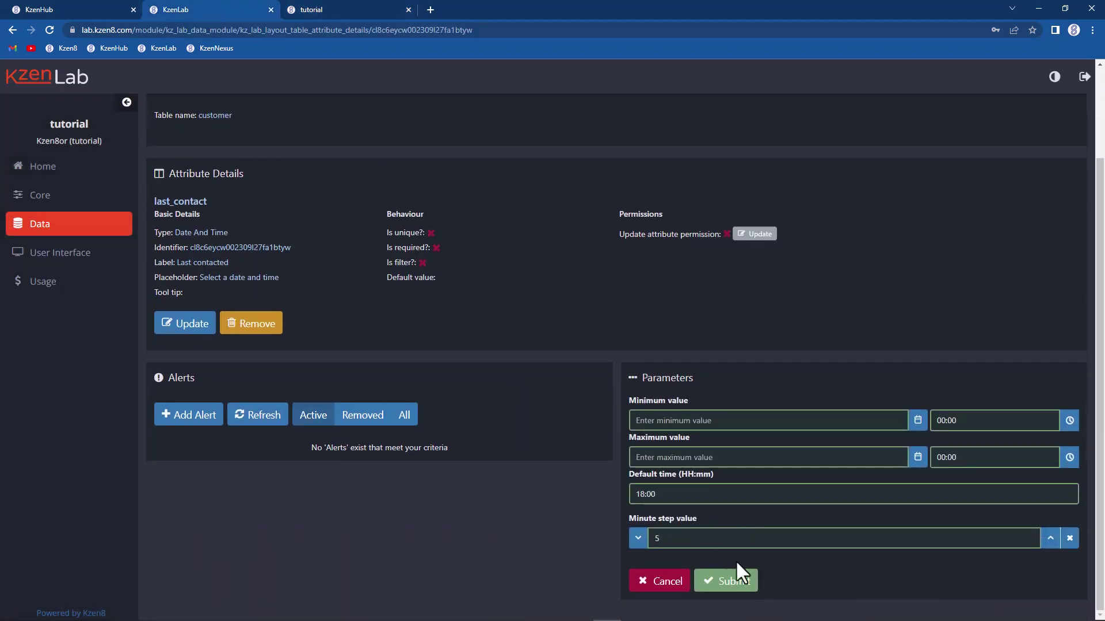
left_click(743, 582)
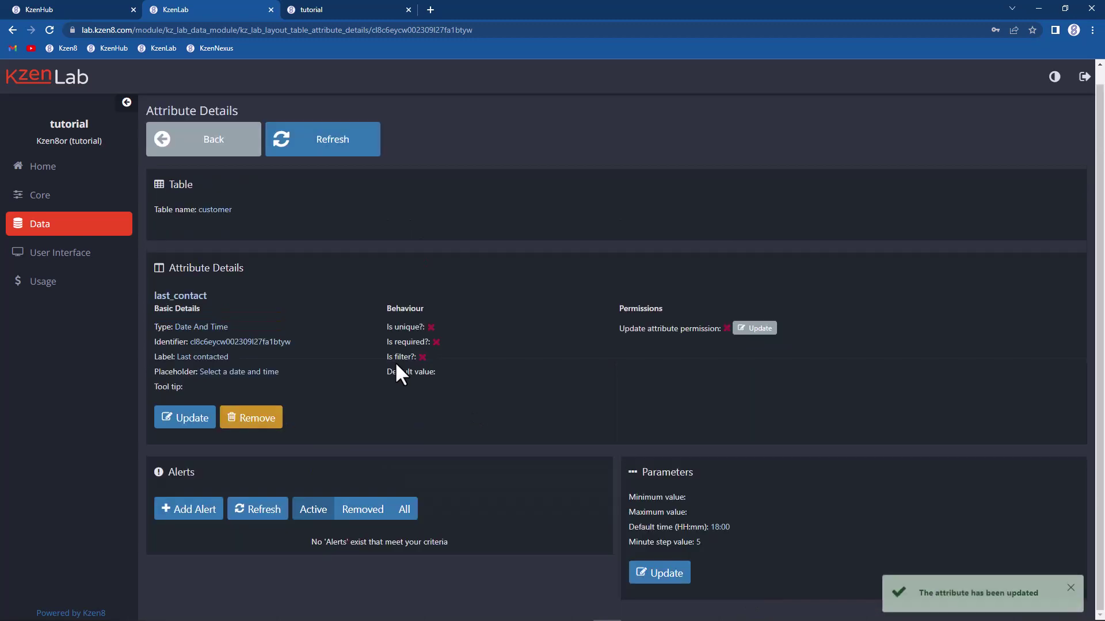
left_click(314, 10)
Step: Reload Customer 56's edit form and verify the Last contacted minute hand snaps in 5-minute steps to 18:05
left_click(333, 162)
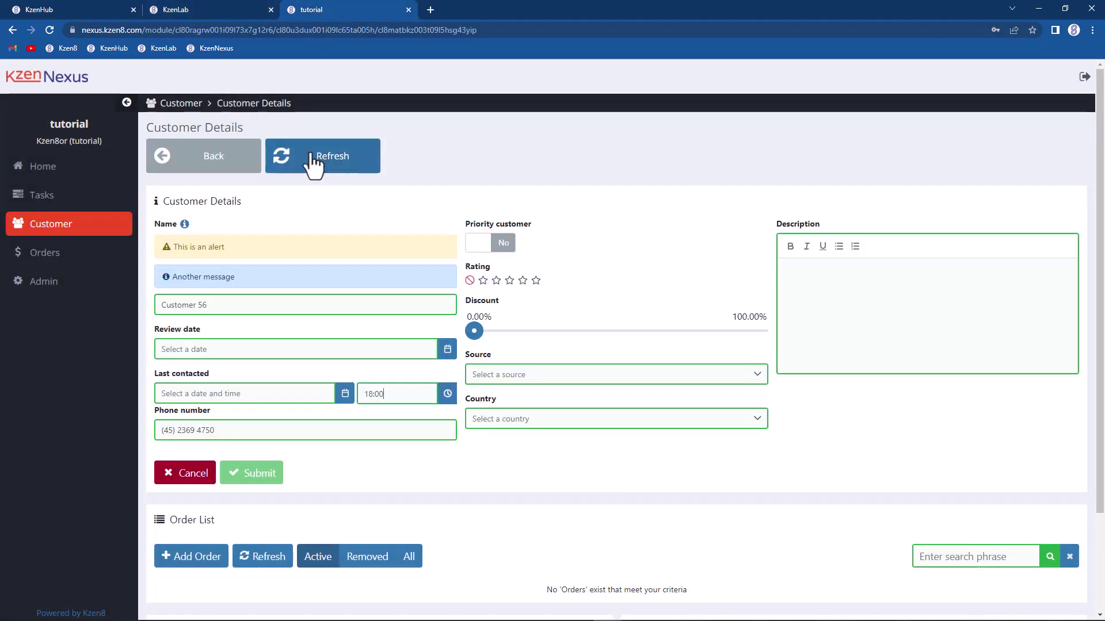
left_click(315, 165)
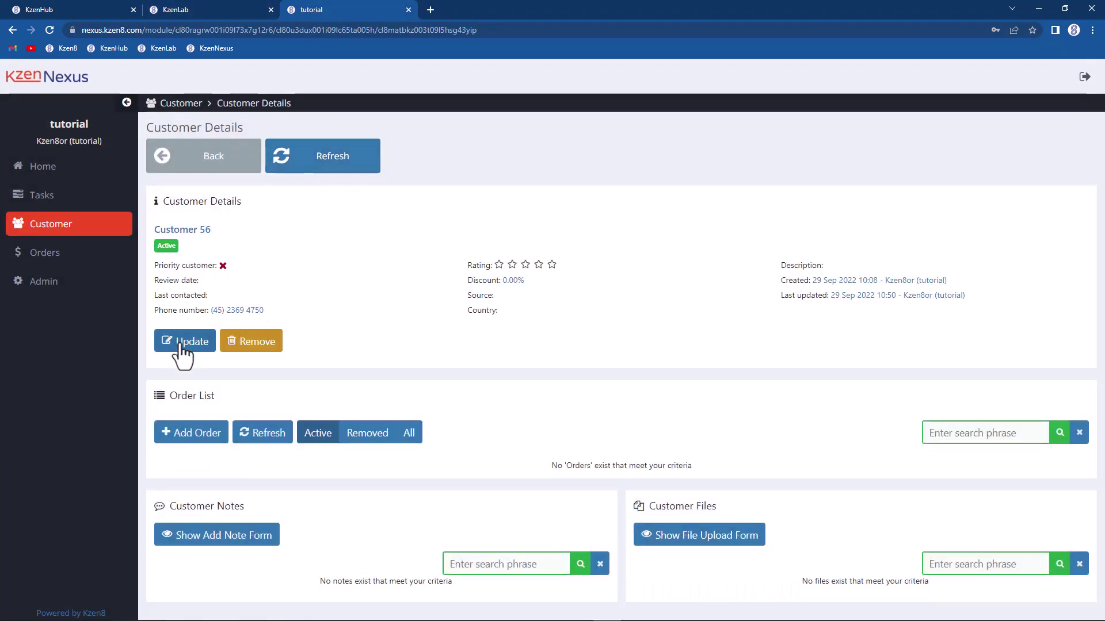
left_click(178, 342)
left_click(377, 393)
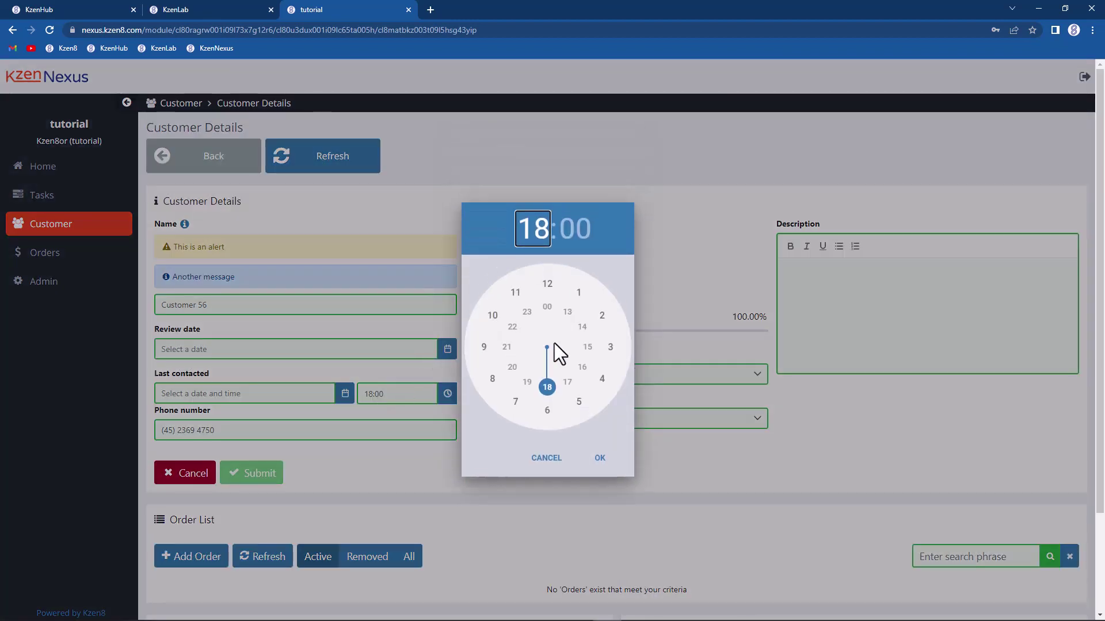
left_click(549, 391)
left_click_drag(550, 284, 579, 290)
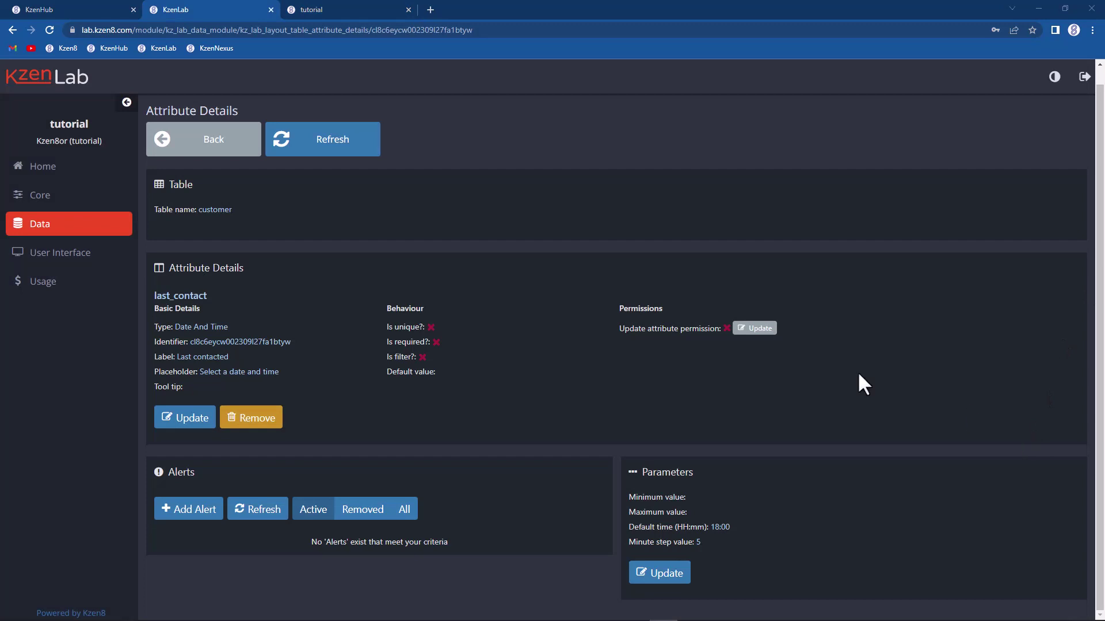
left_click(656, 573)
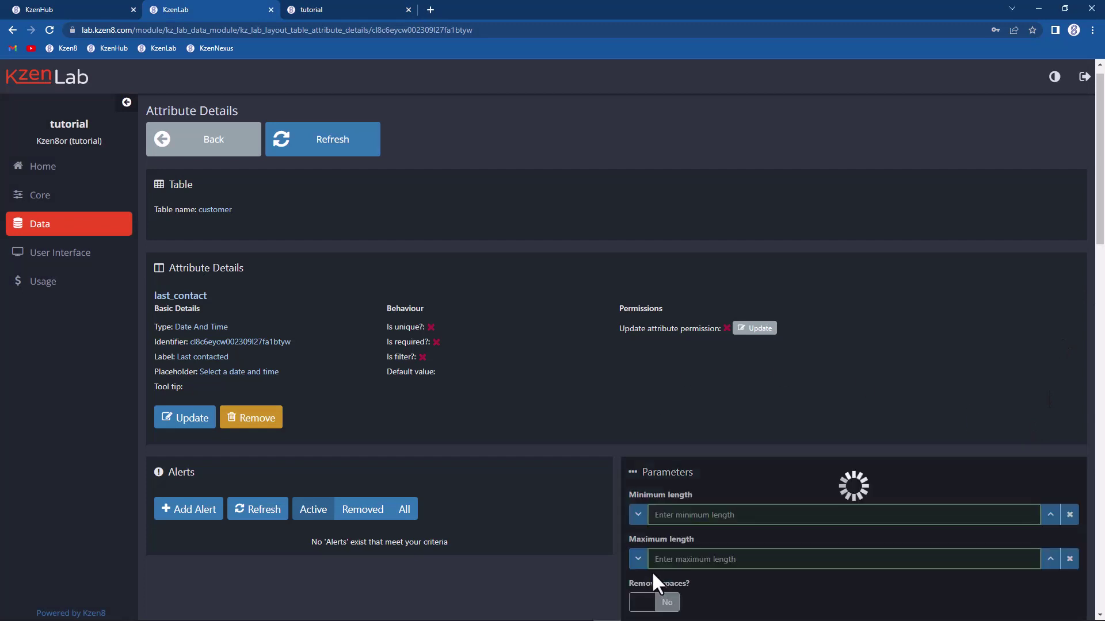
Step: Limit last_contact to dates between 1 September and 30 September 2022
left_click(714, 514)
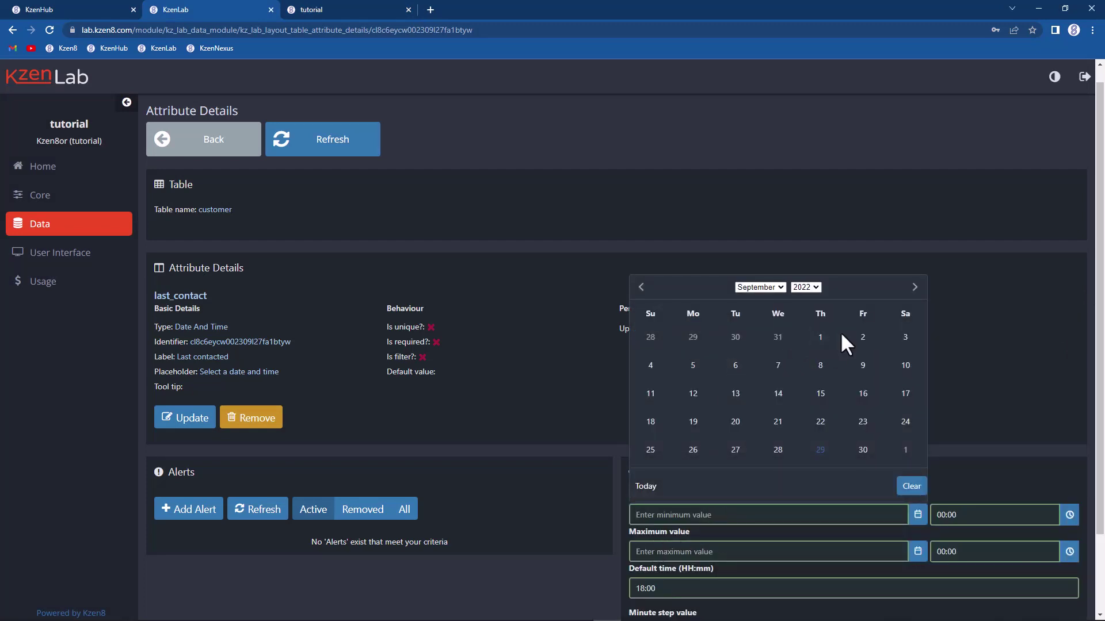
left_click(820, 337)
left_click(742, 551)
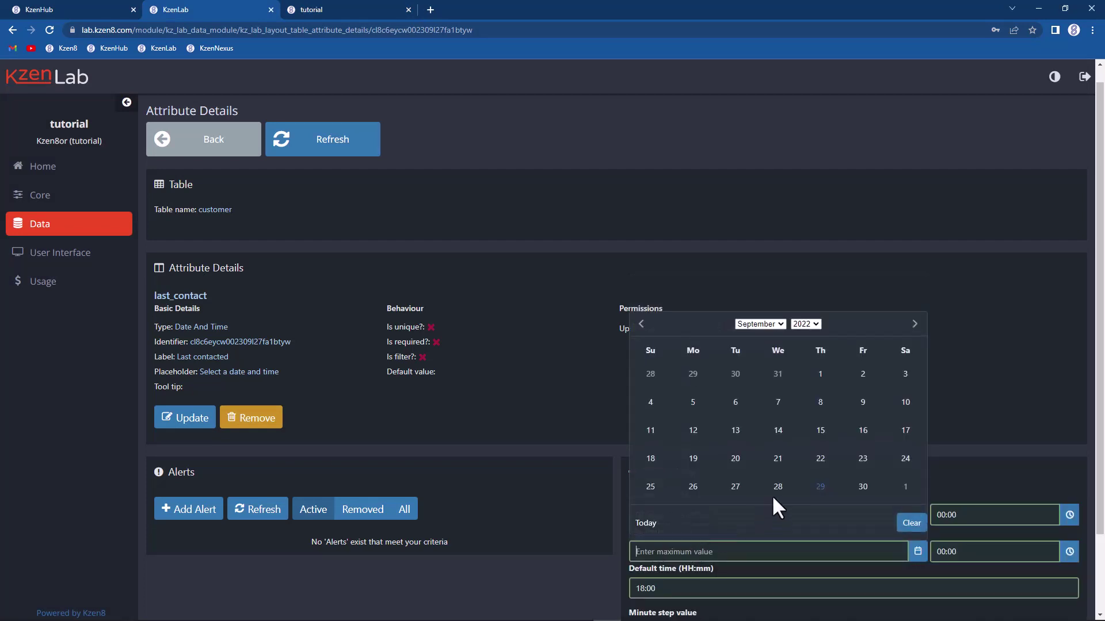
left_click(862, 486)
scroll(702, 437, "down", 1)
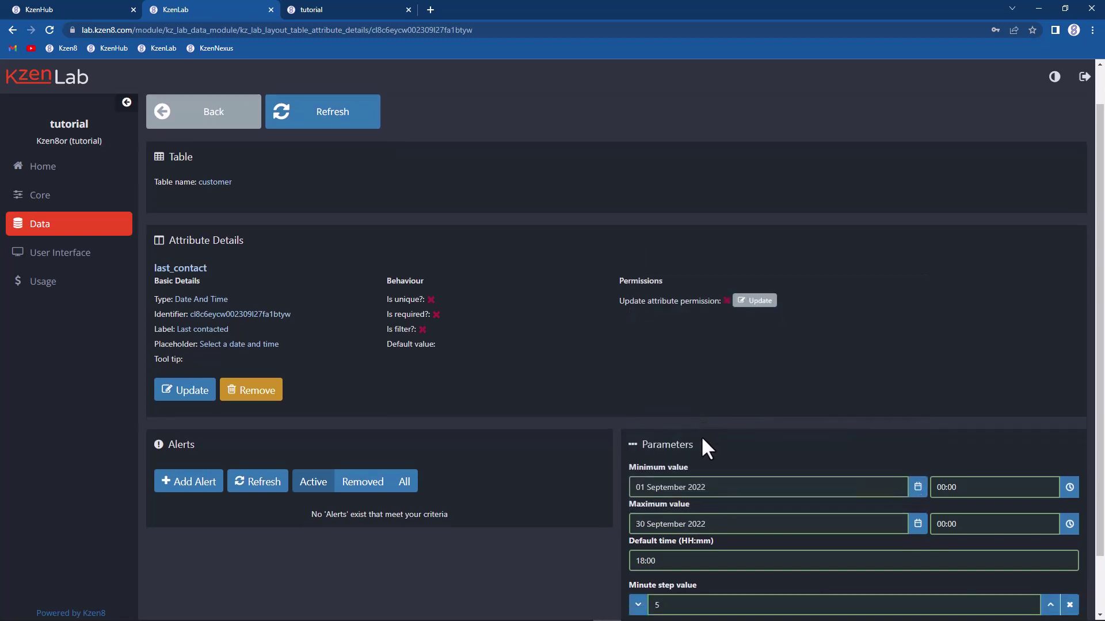
scroll(700, 436, "down", 1)
scroll(651, 395, "down", 1)
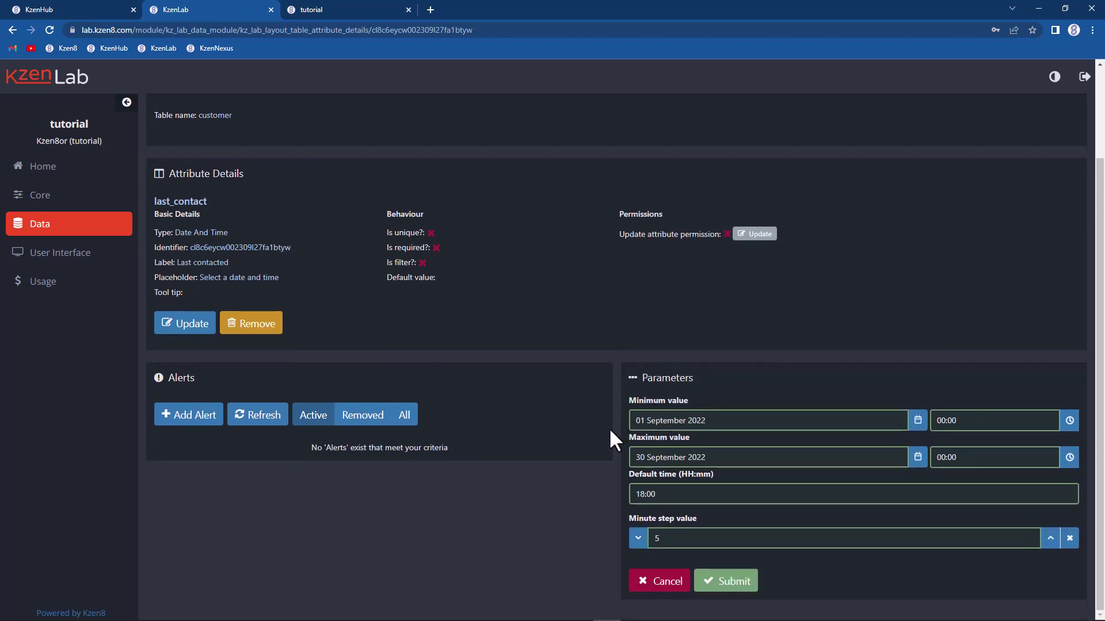
left_click(729, 581)
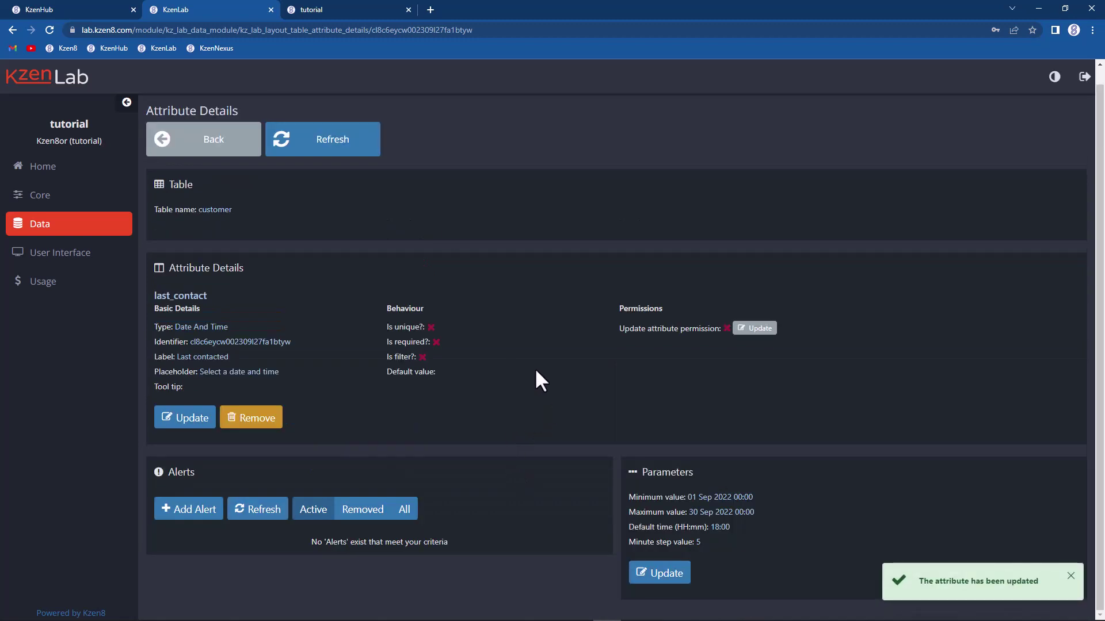
left_click(323, 9)
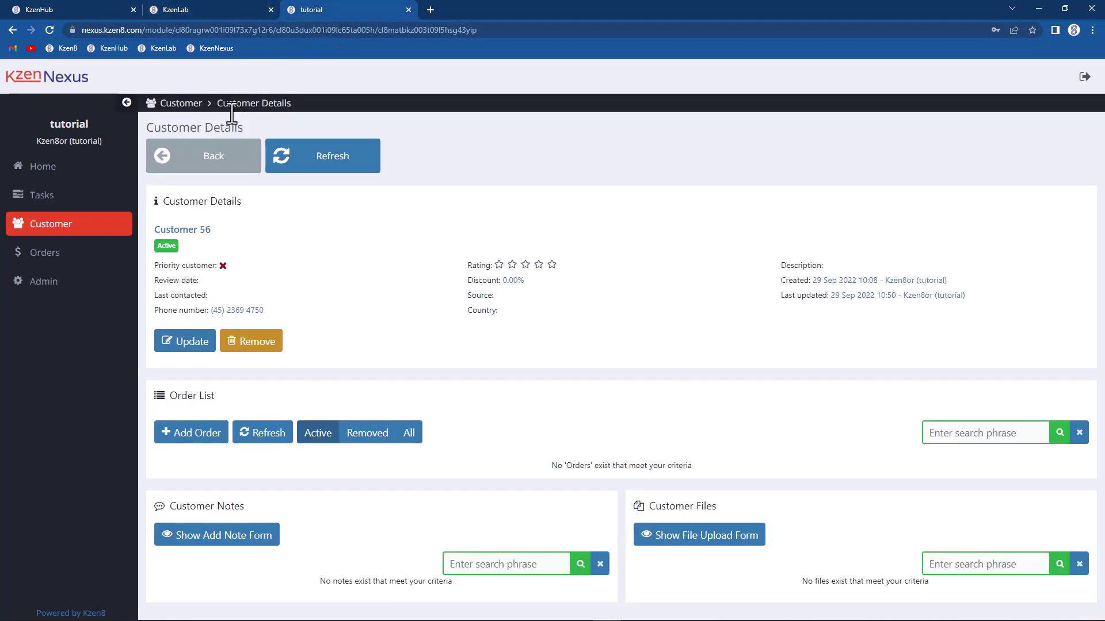
Step: Reload Customer 56's edit form and try Last contacted dates 14 Sep and 10 Aug 2022, triggering the minimum error
left_click(309, 167)
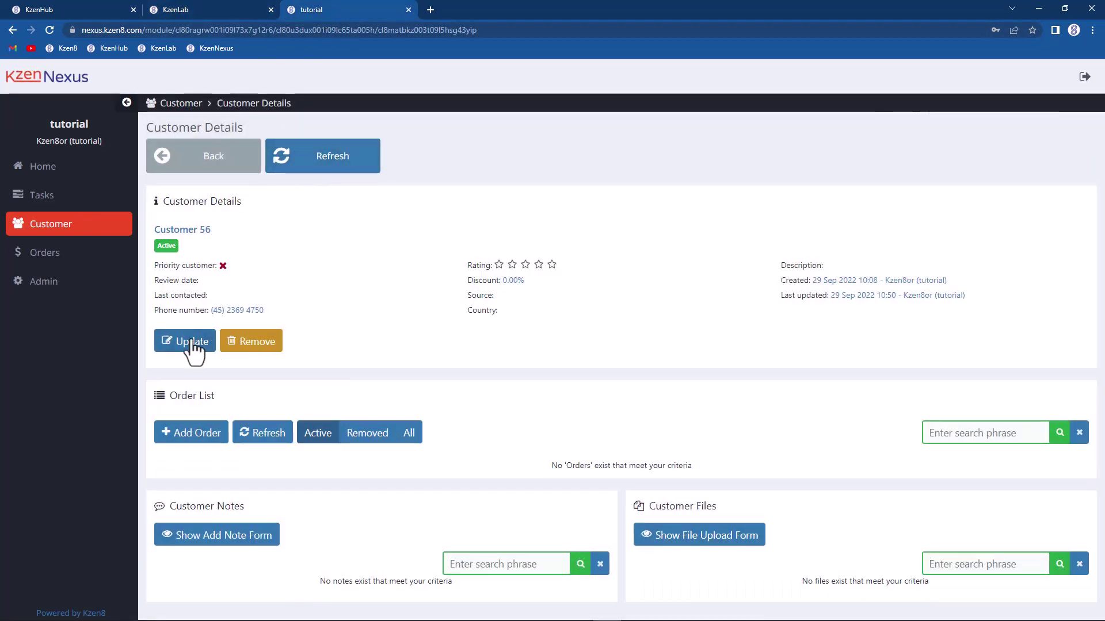
left_click(192, 343)
left_click(225, 352)
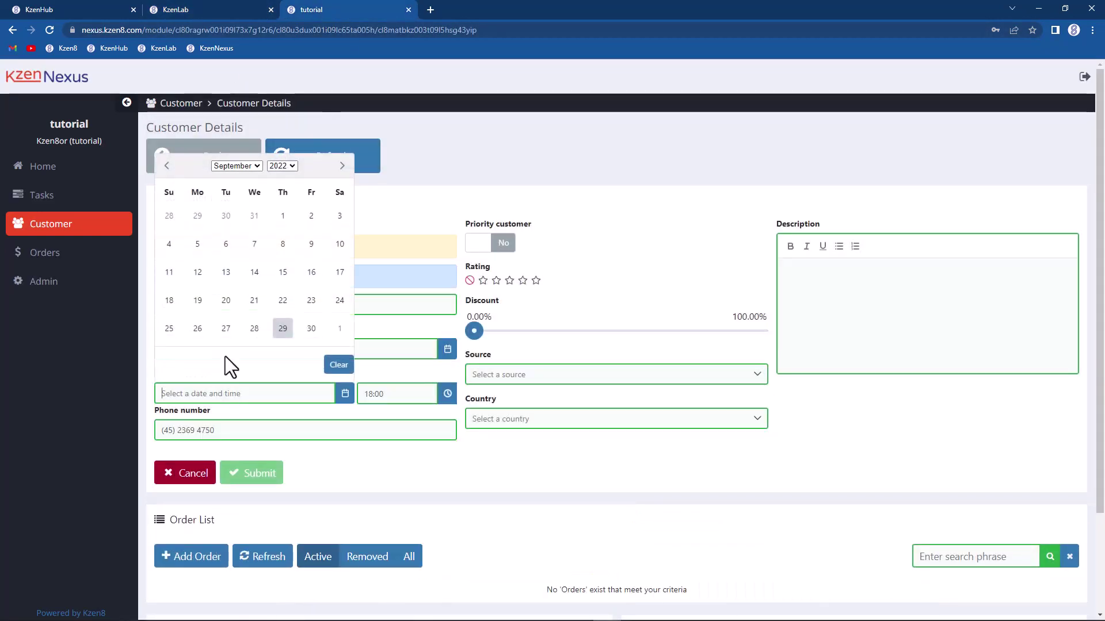
left_click(255, 272)
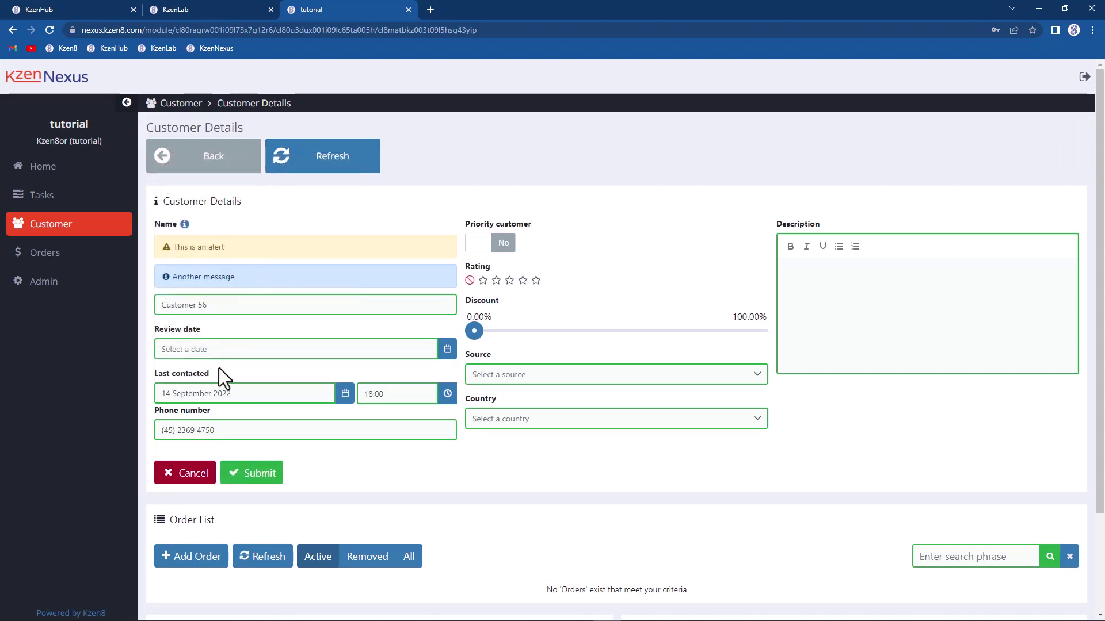
left_click(218, 394)
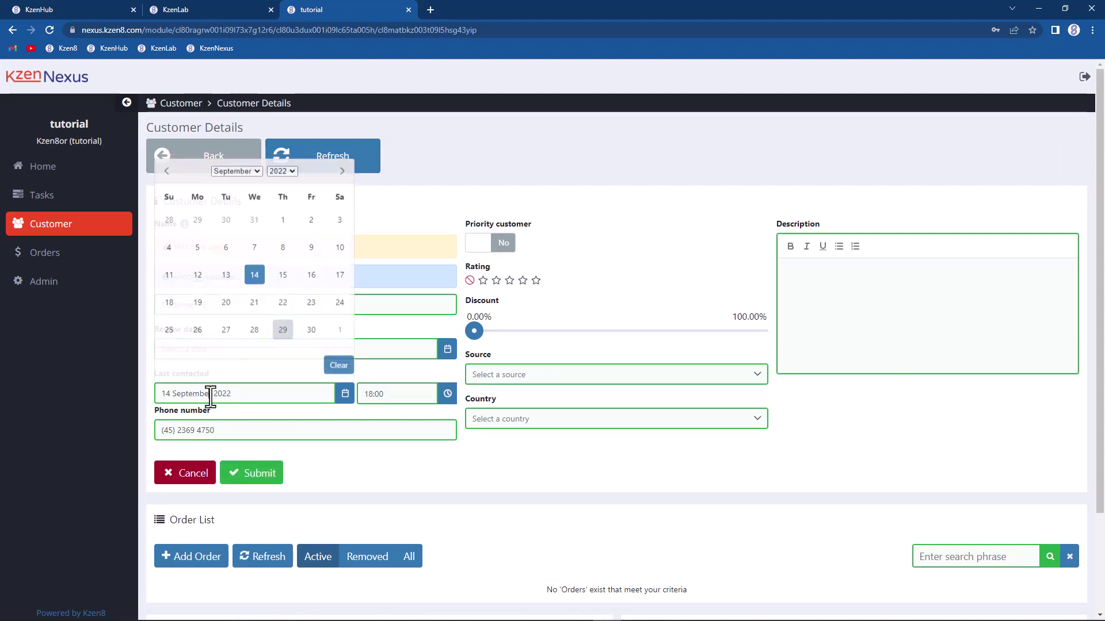
left_click(166, 166)
left_click(254, 244)
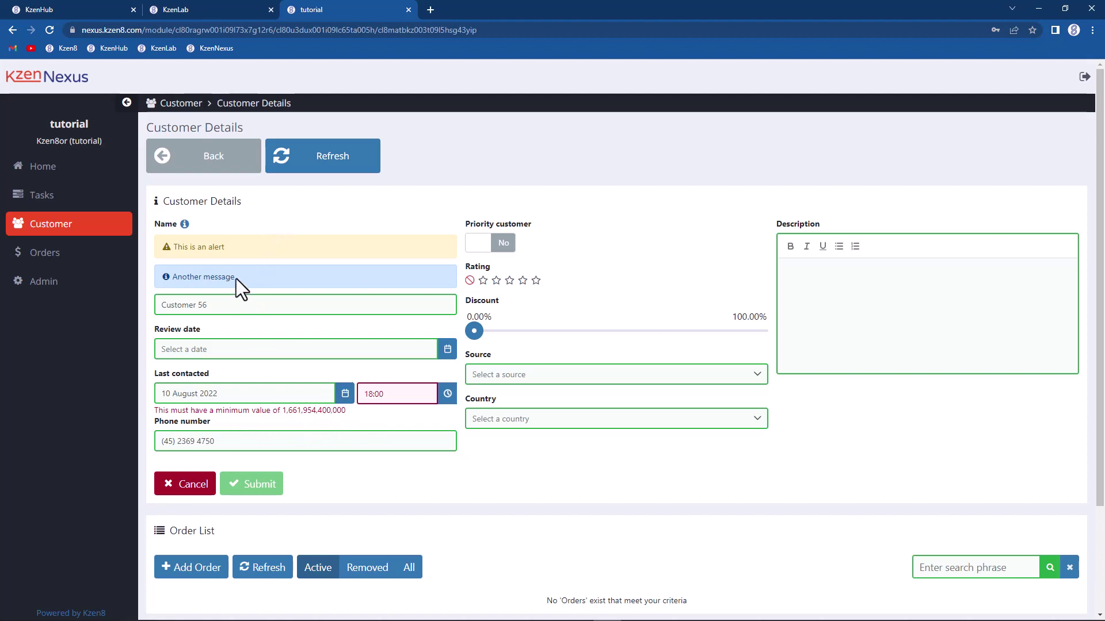
Step: Try 15 Sep and 14 Oct 2022, confirming October raises the maximum error
left_click(260, 391)
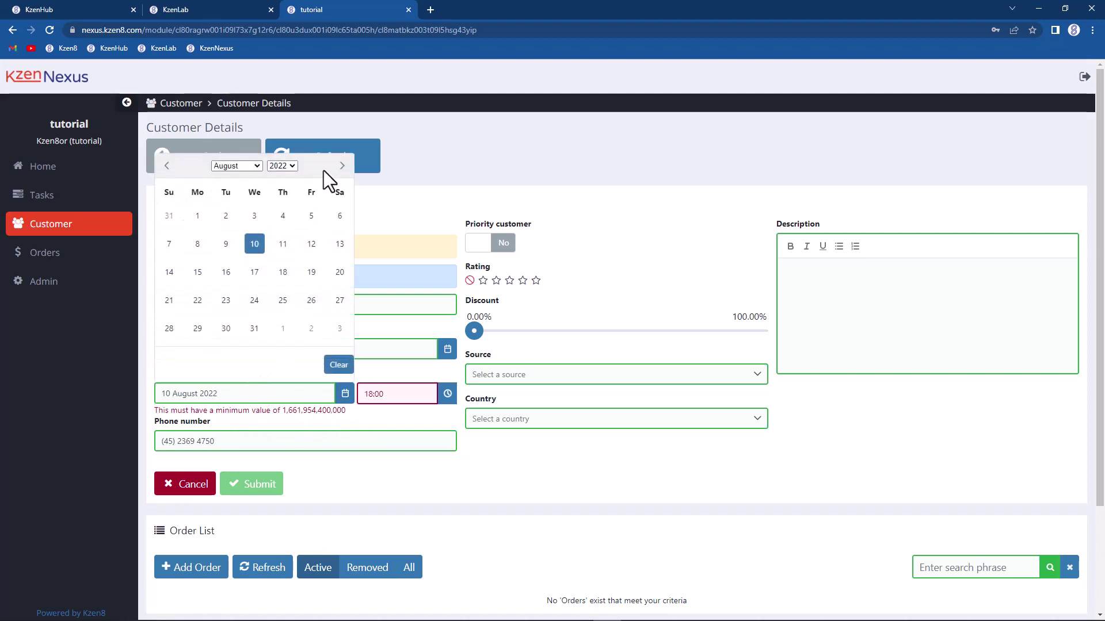
left_click(341, 167)
left_click(282, 273)
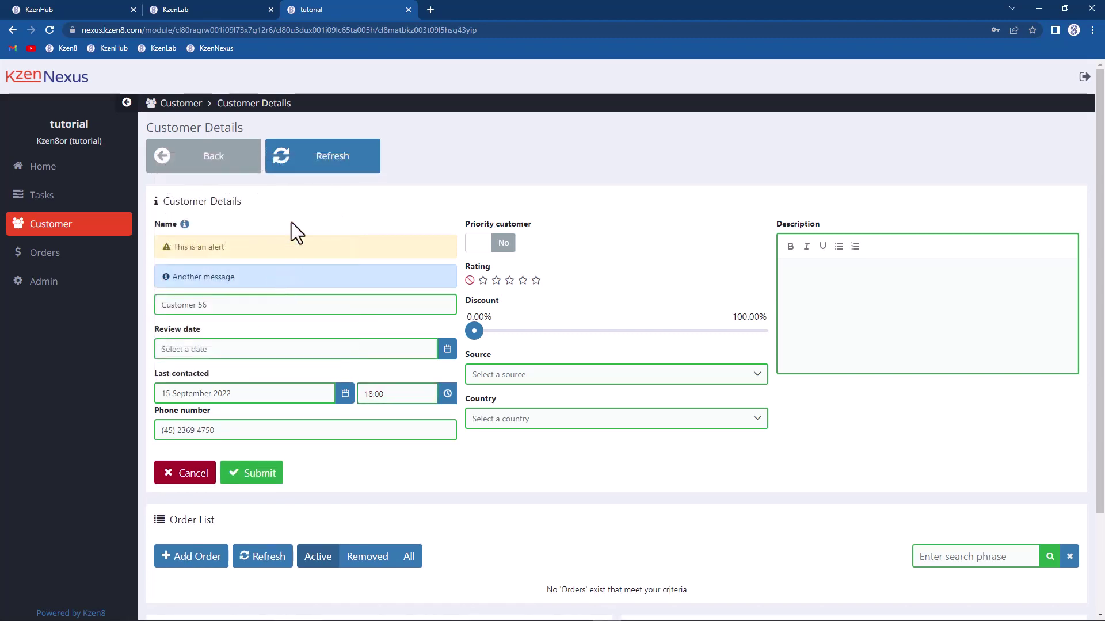
left_click(274, 391)
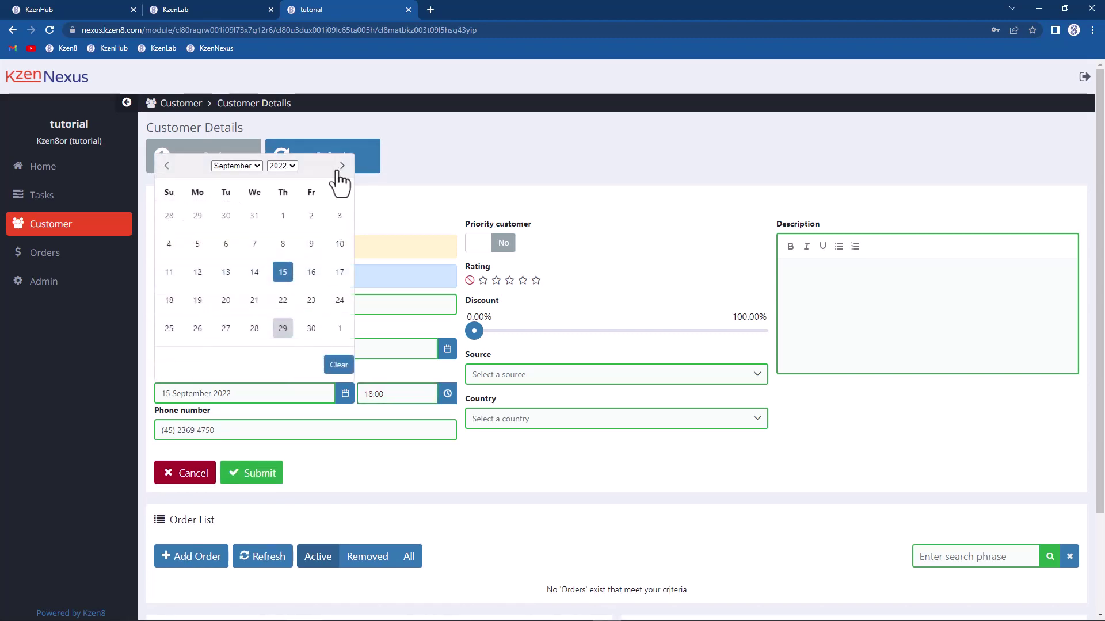
left_click(342, 166)
left_click(311, 272)
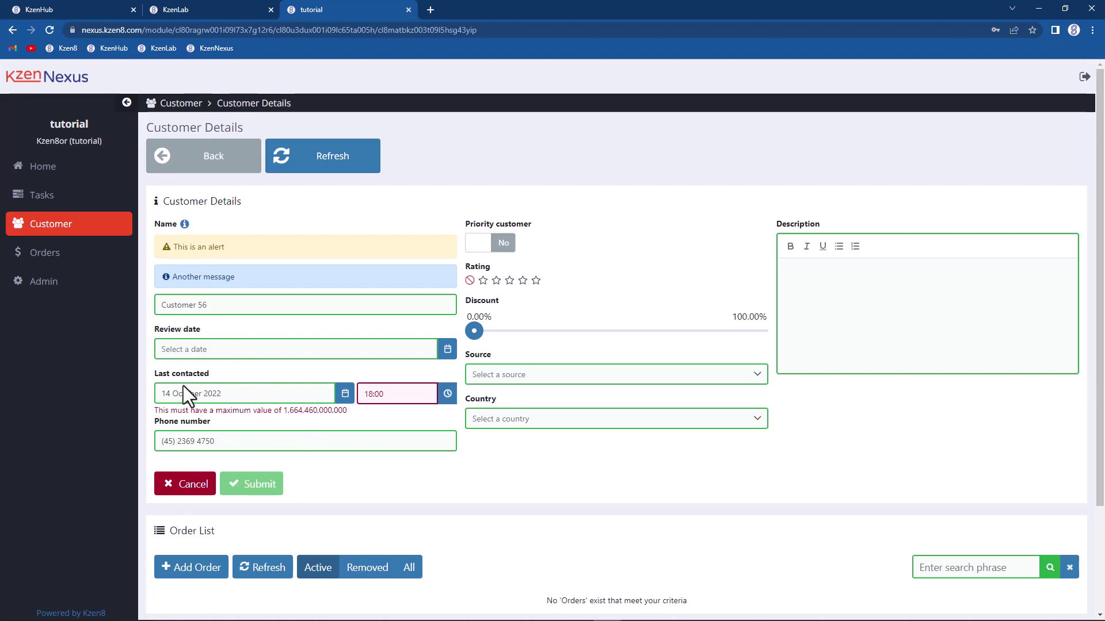
left_click(179, 10)
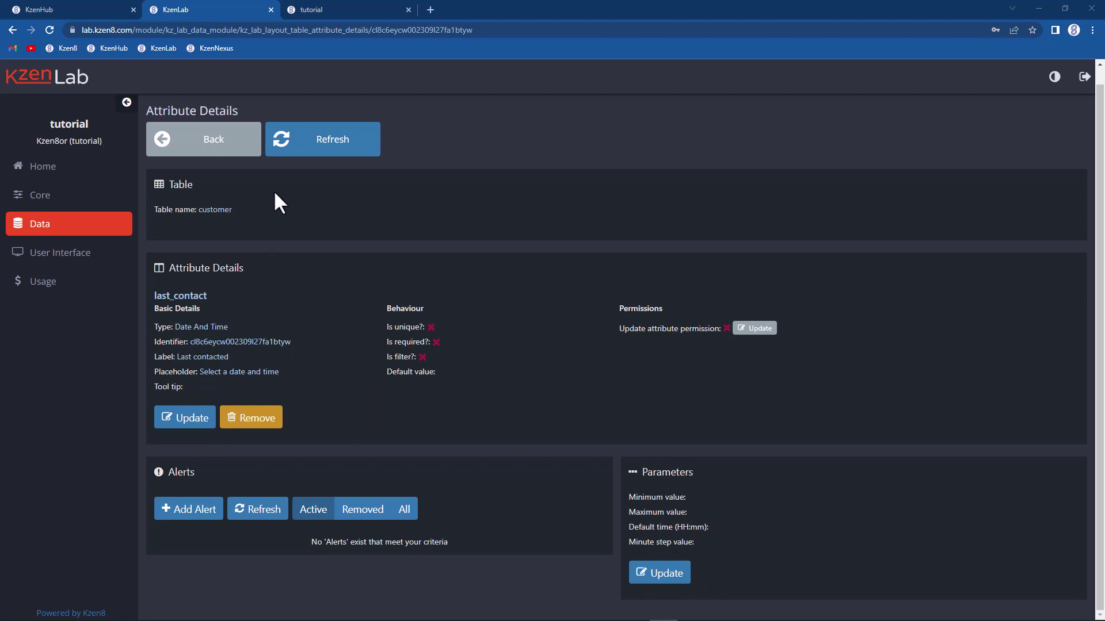
Step: Open review_date's parameters, leave its minimum and maximum dates unset, and cancel back to the attribute list
left_click(237, 150)
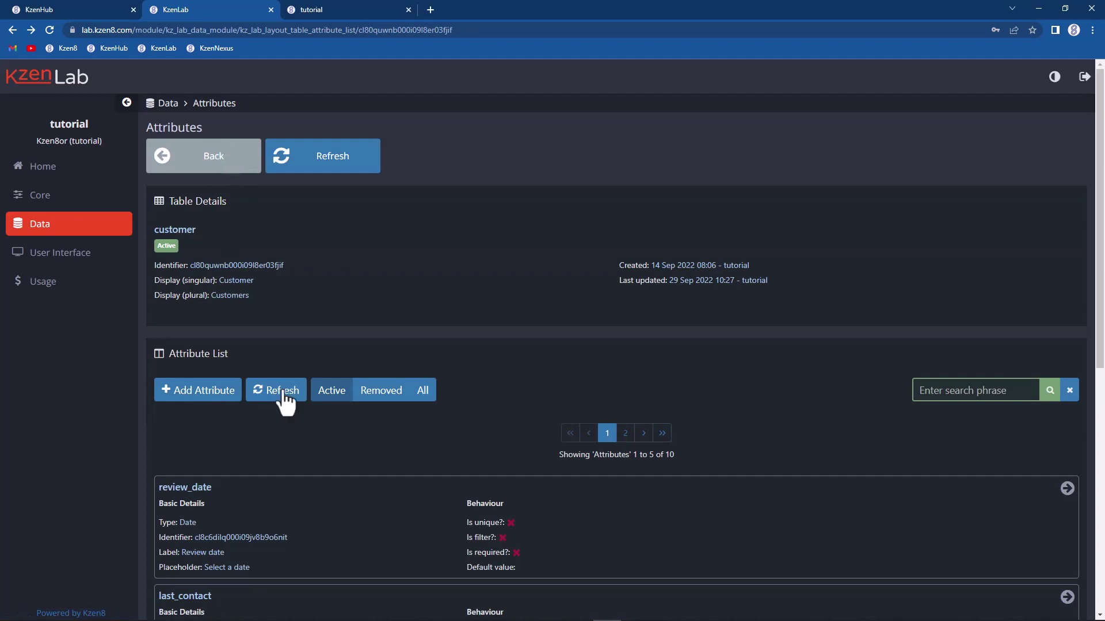
left_click(320, 509)
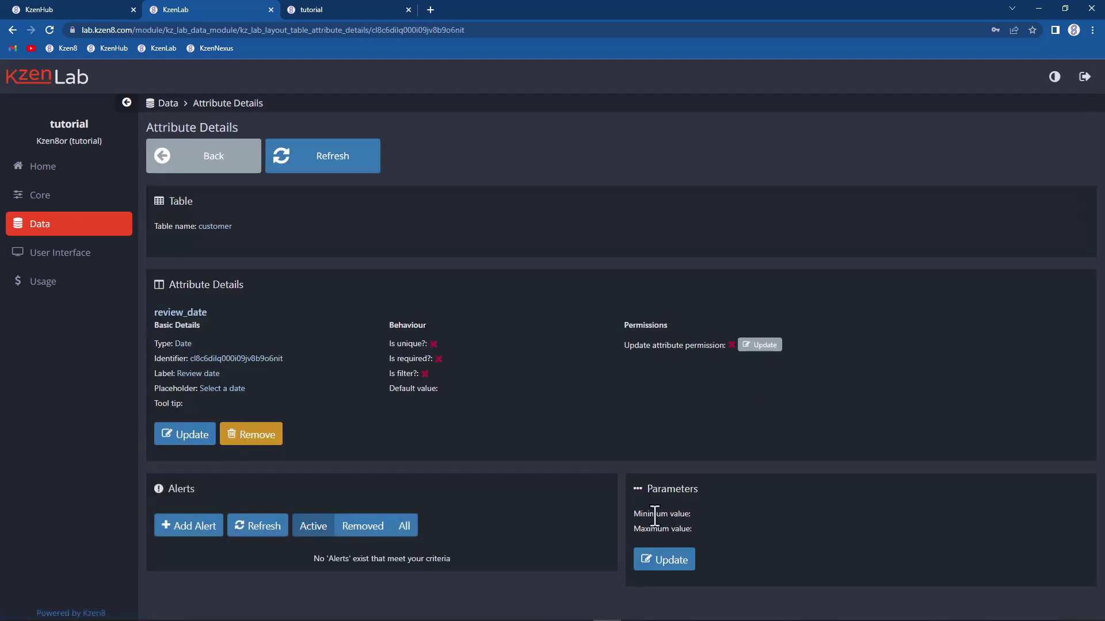
left_click(669, 561)
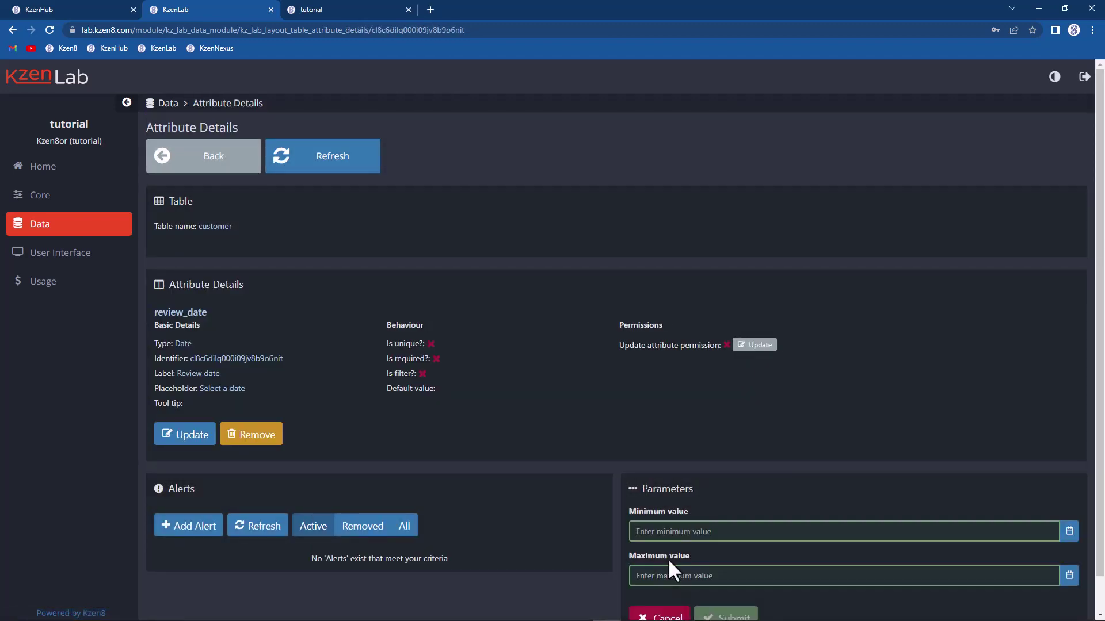
left_click(712, 531)
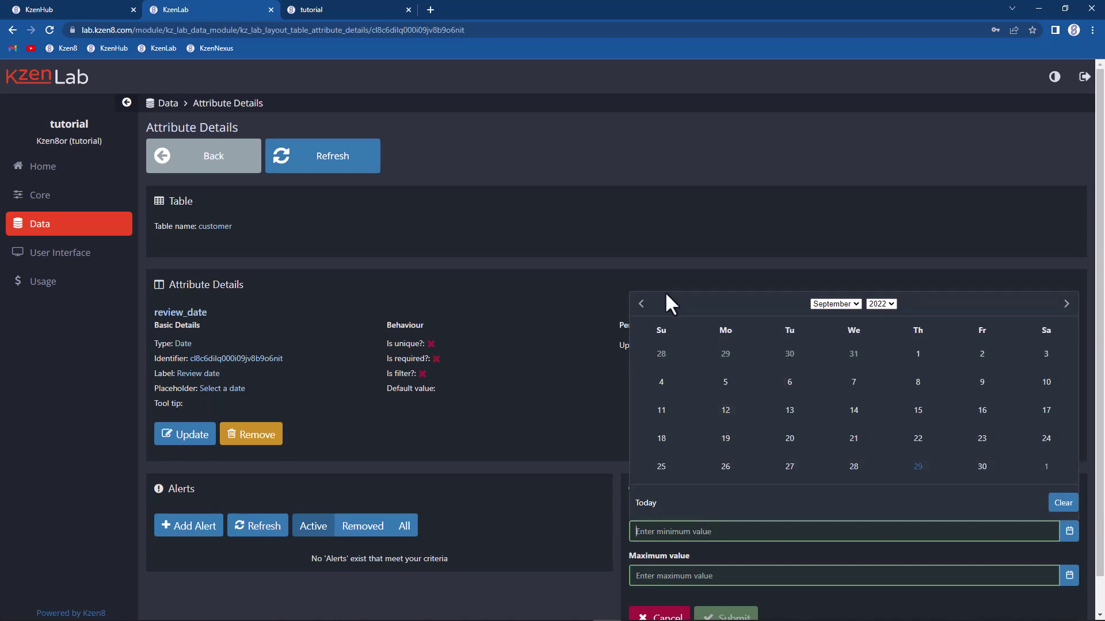
left_click(647, 281)
scroll(541, 312, "down", 1)
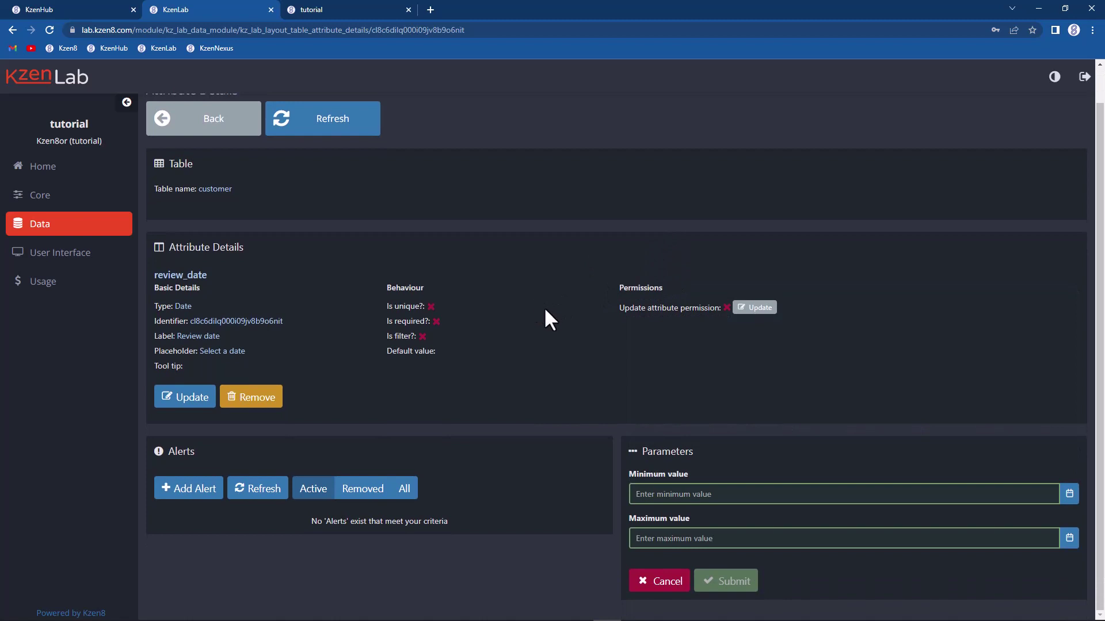
left_click(659, 581)
left_click(196, 162)
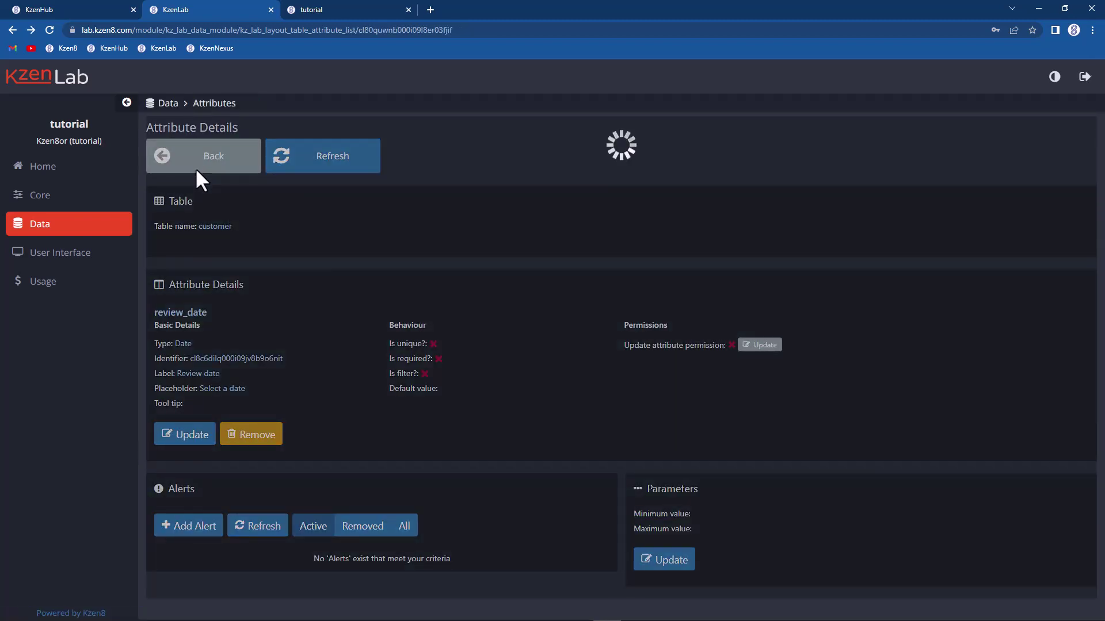
Step: Open the rating attribute on page 2 of the list and check its 0–5 range with step 1
scroll(318, 277, "down", 5)
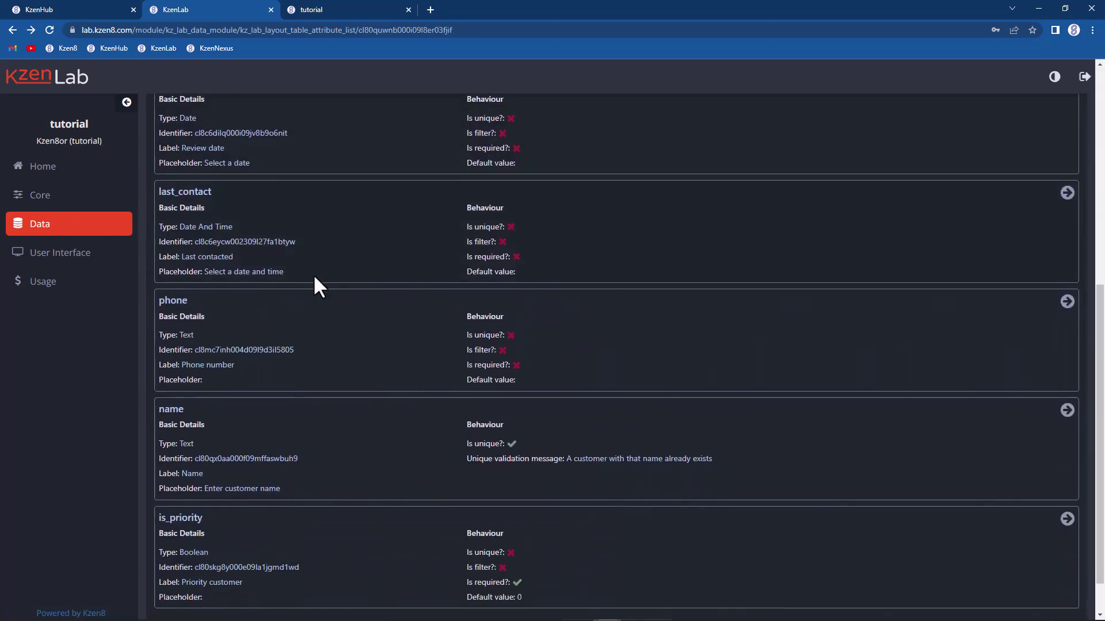
left_click(625, 580)
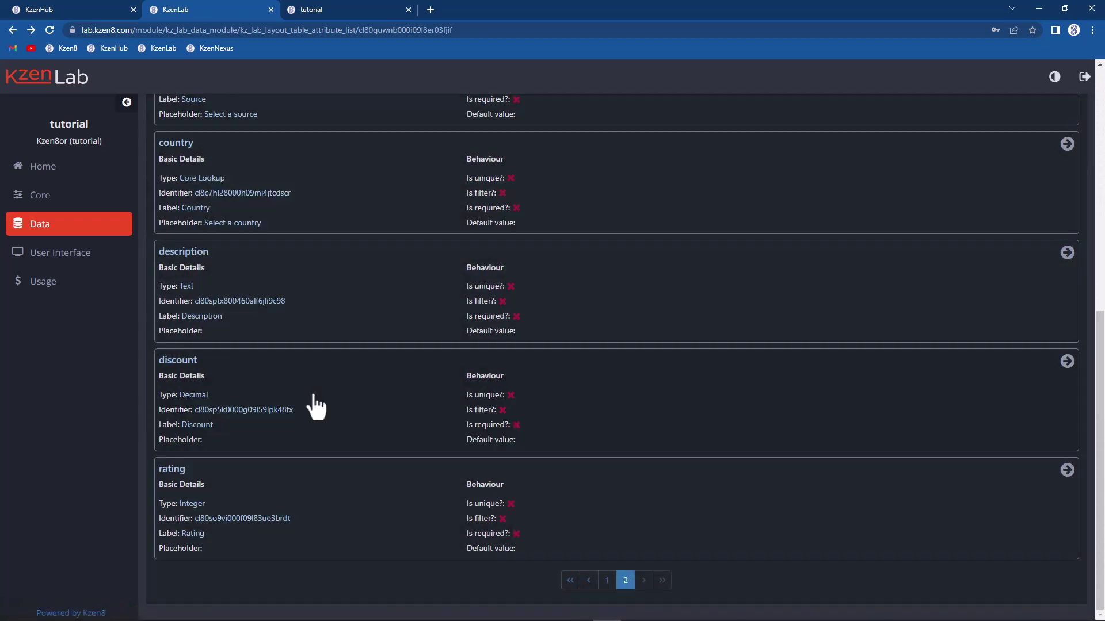
left_click(341, 492)
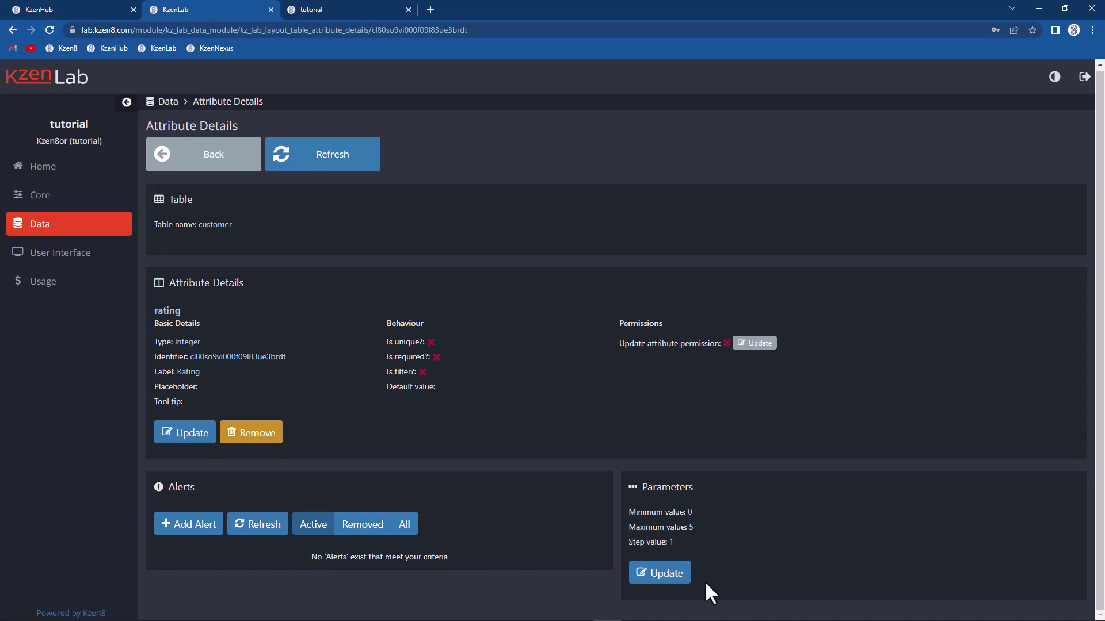
left_click(318, 8)
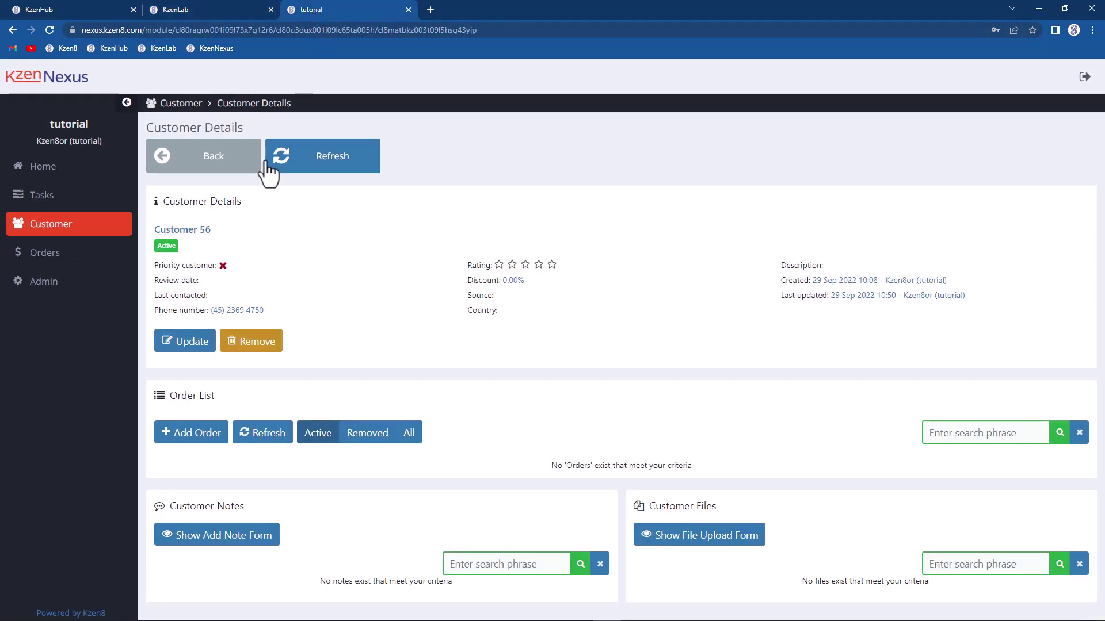
Step: On Customer 56's edit form, try star ratings 2, 5, then 2, leaving it unsaved
left_click(175, 339)
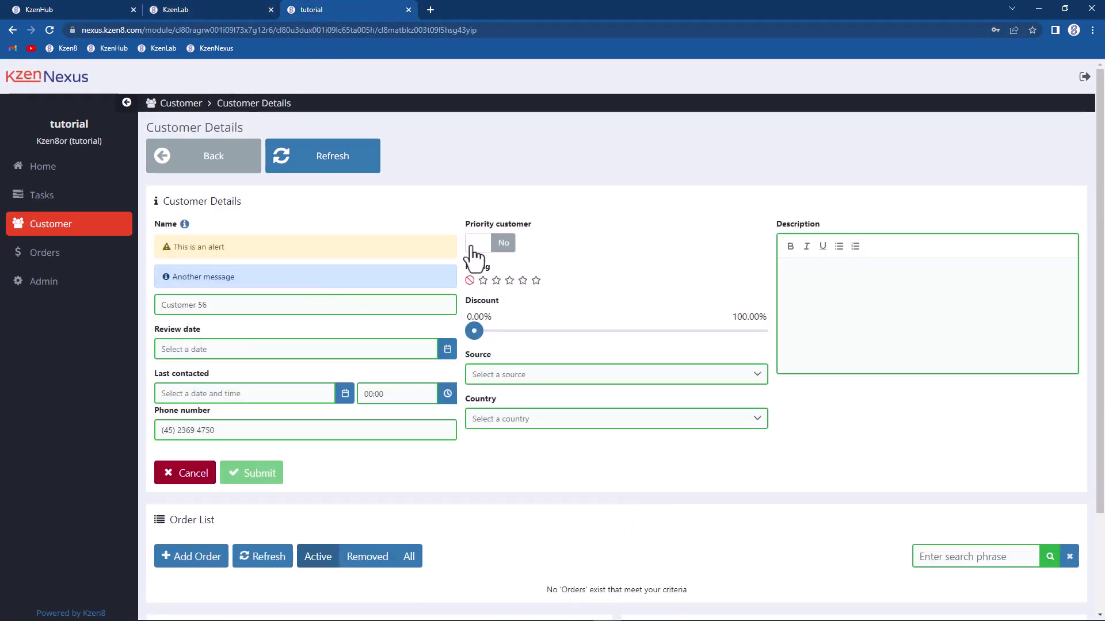
left_click(496, 281)
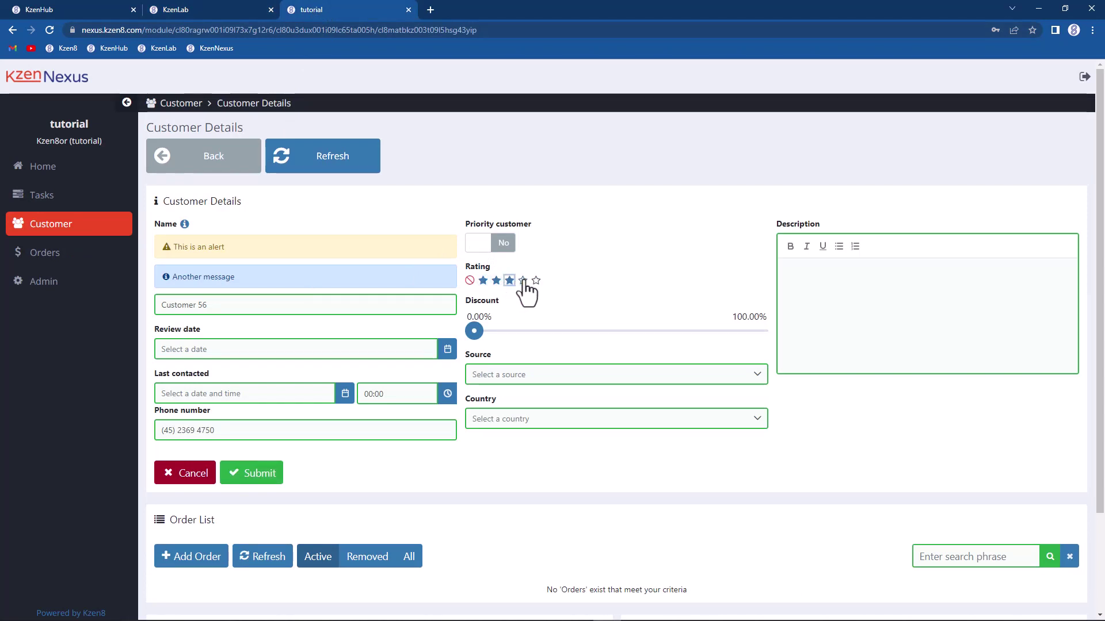
left_click(535, 280)
left_click(496, 280)
left_click(212, 7)
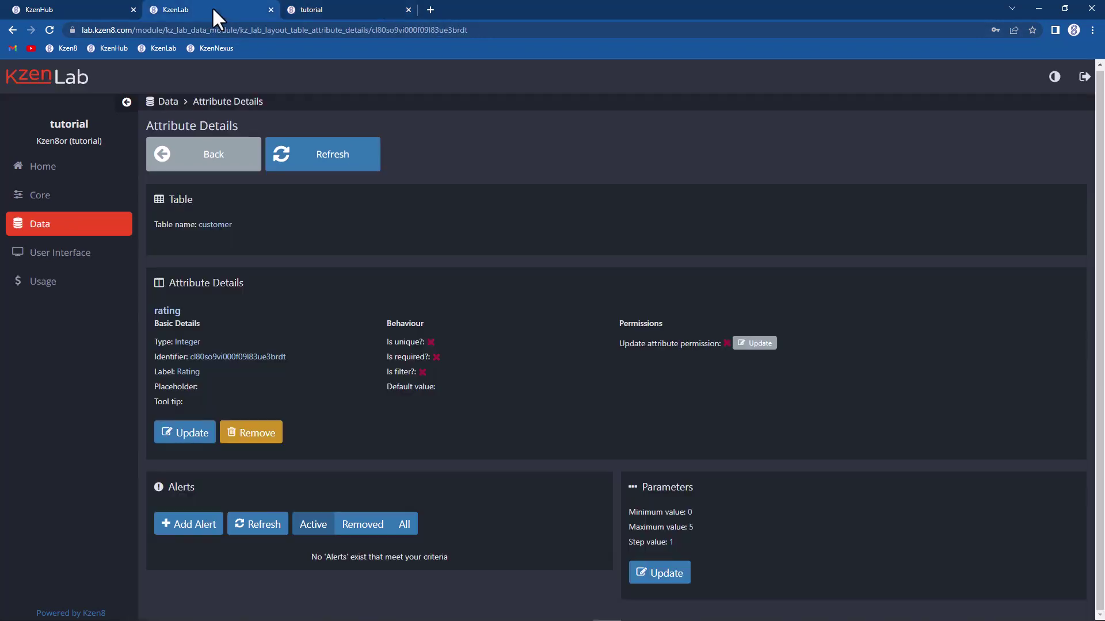
Step: Raise the rating maximum to 10 and reload Customer 56 in KzenNexus to see it
left_click(656, 572)
left_click_drag(692, 571, 618, 543)
type("10")
scroll(588, 268, "down", 2)
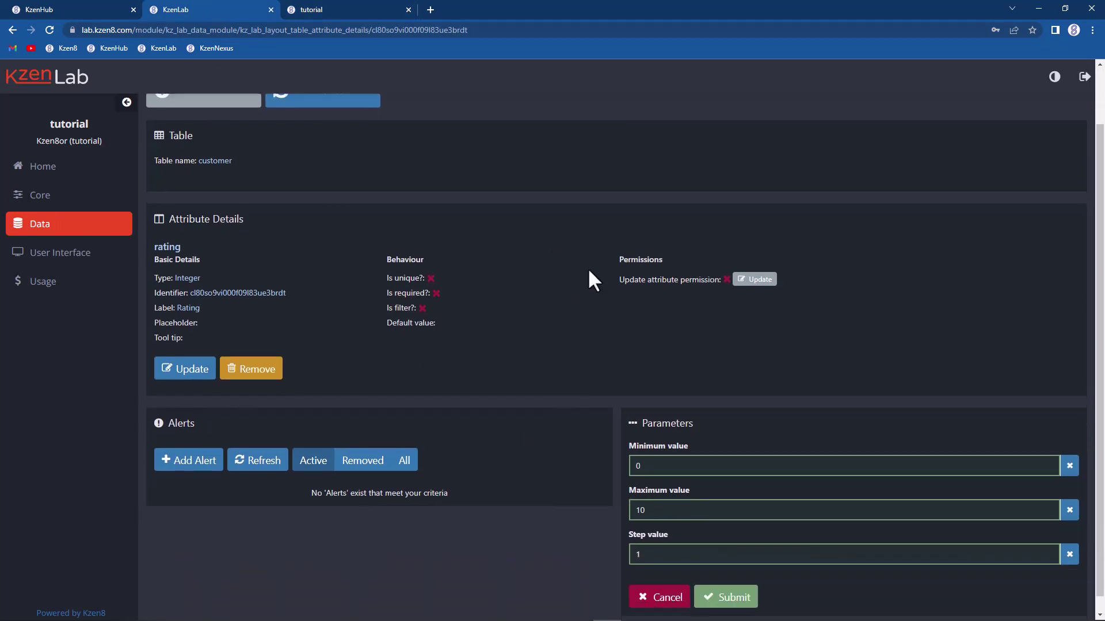
left_click(748, 581)
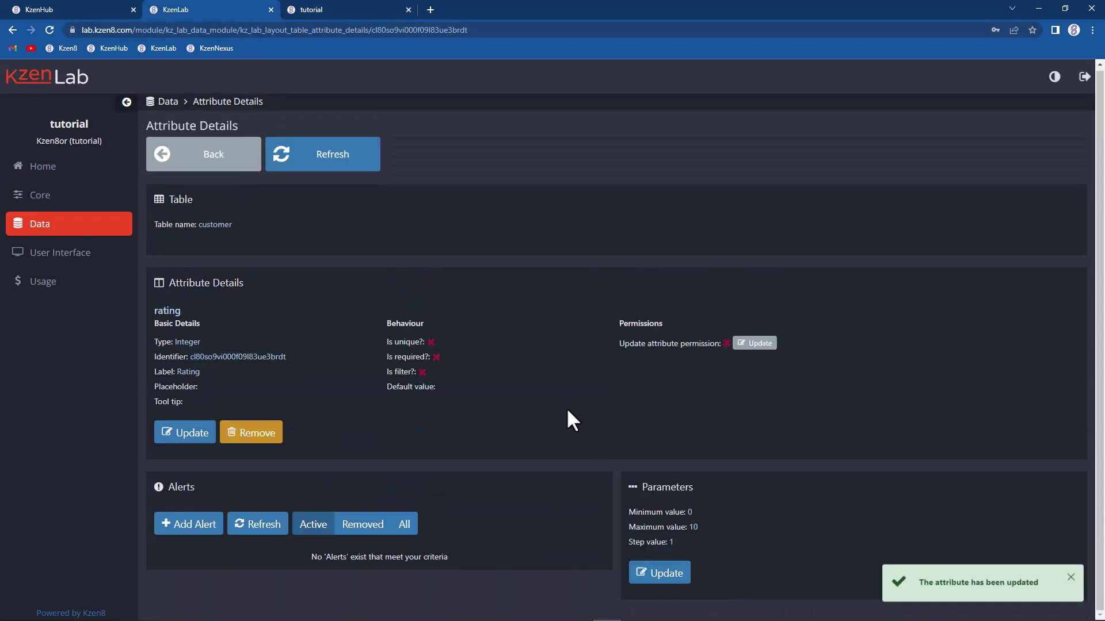
left_click(333, 8)
left_click(325, 162)
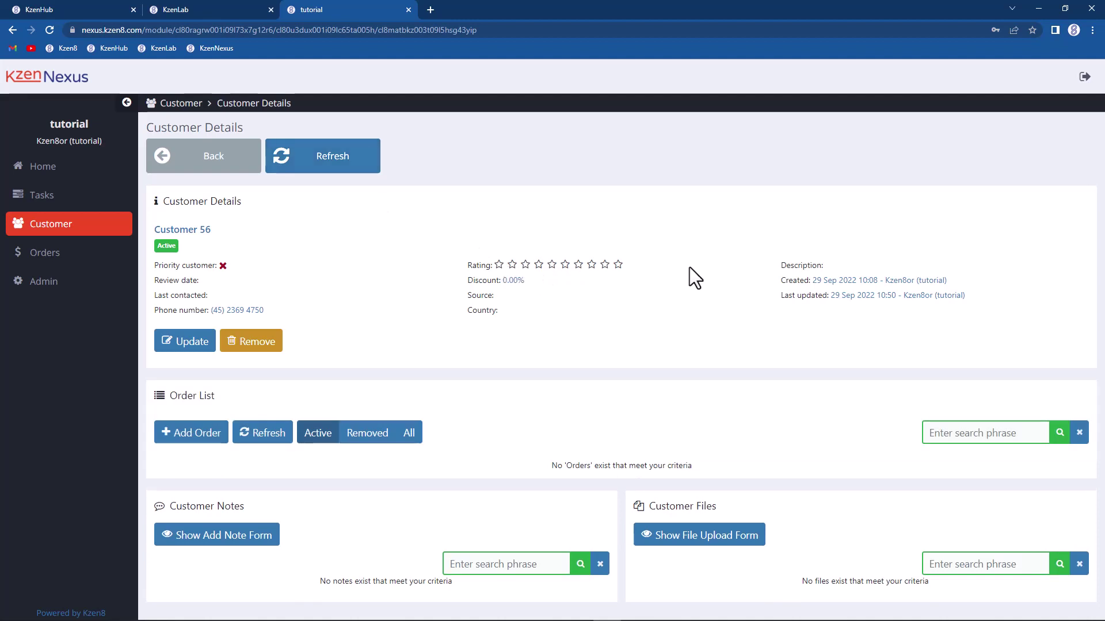
Step: Restore the rating maximum to 5 and reopen Customer 56's edit form
left_click(167, 13)
left_click(679, 581)
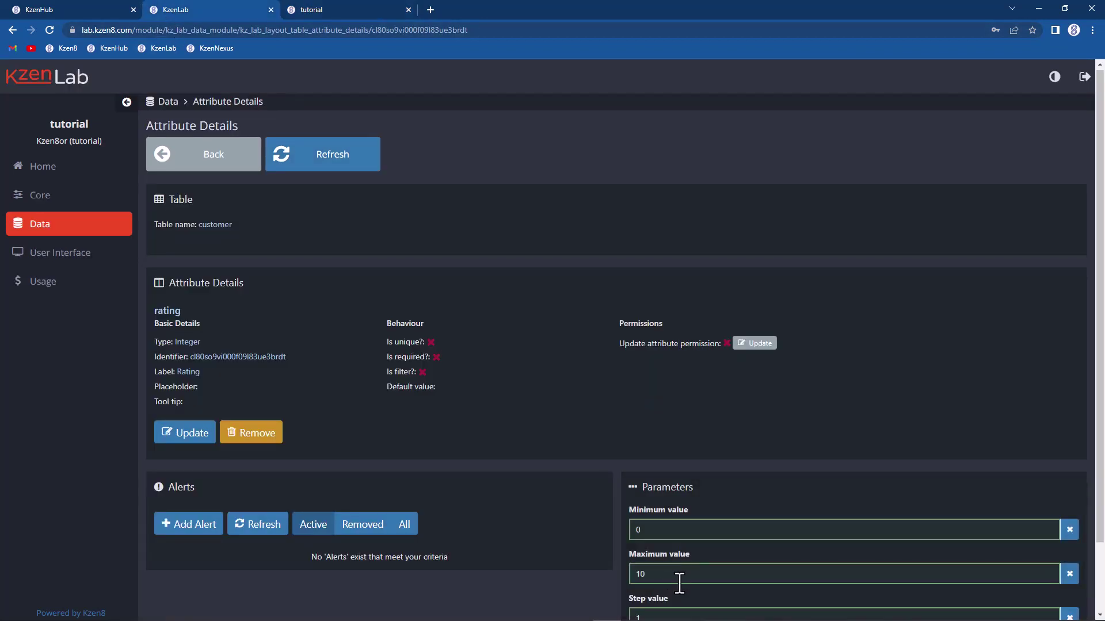
left_click_drag(678, 575, 631, 572)
type("5")
scroll(671, 444, "down", 2)
left_click(722, 583)
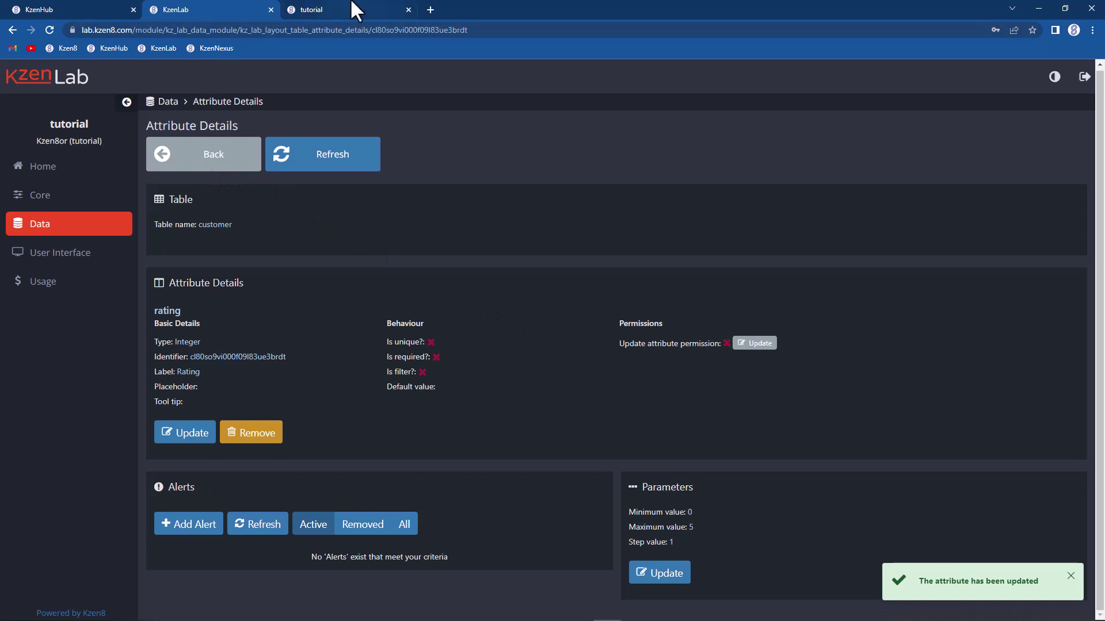
left_click(344, 8)
left_click(183, 344)
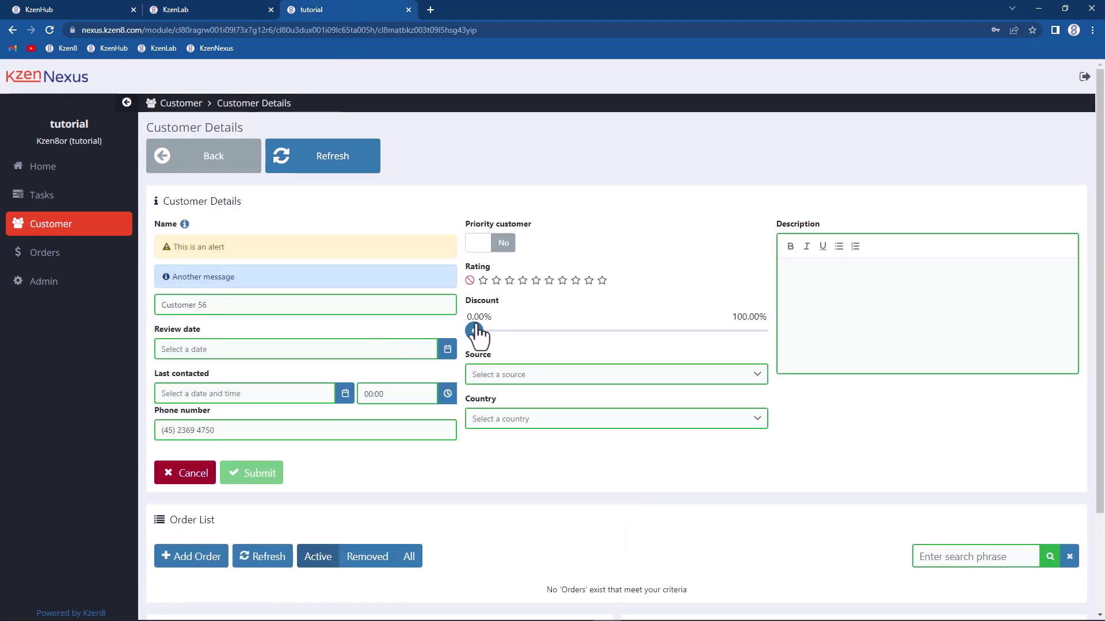
Step: Slide Customer 56's discount from 0.00% to 50.00%, then return to KzenLab's attribute list
left_click_drag(472, 337, 570, 344)
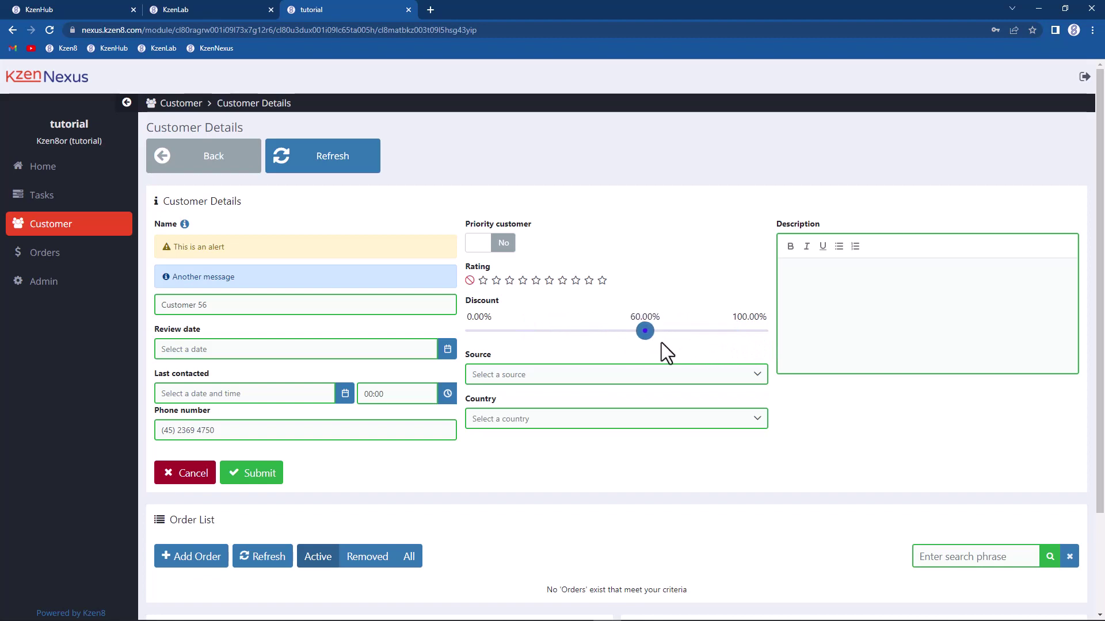
left_click(213, 10)
left_click(210, 166)
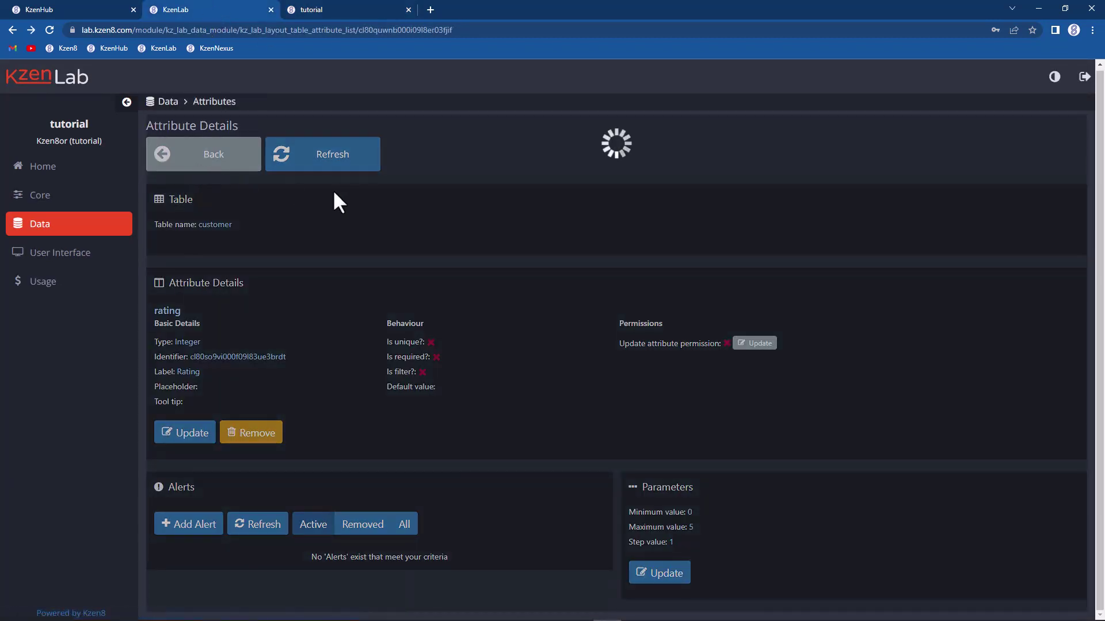
Step: Review the discount attribute's settings: Decimal, 0.00–1.00, step 0.10
scroll(262, 278, "down", 5)
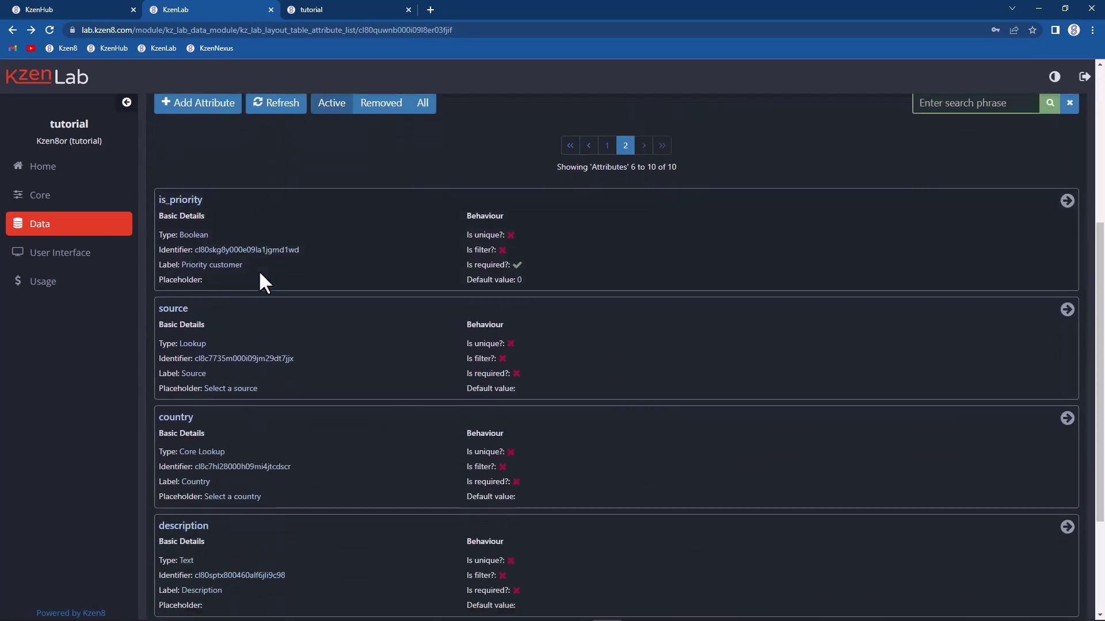
scroll(259, 282, "down", 3)
left_click(364, 503)
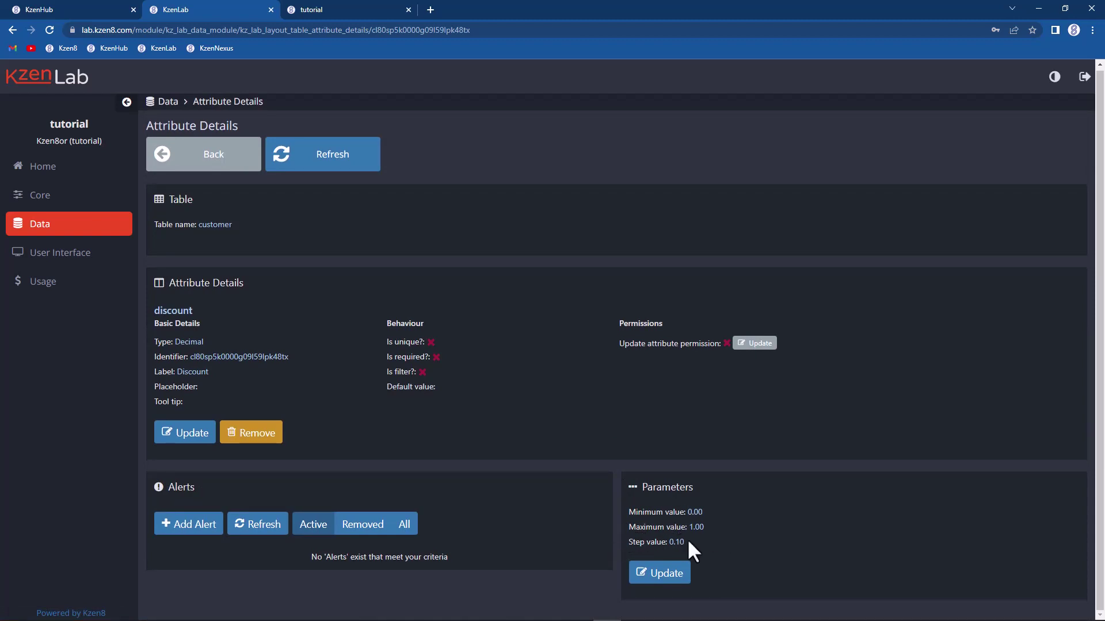
left_click(353, 11)
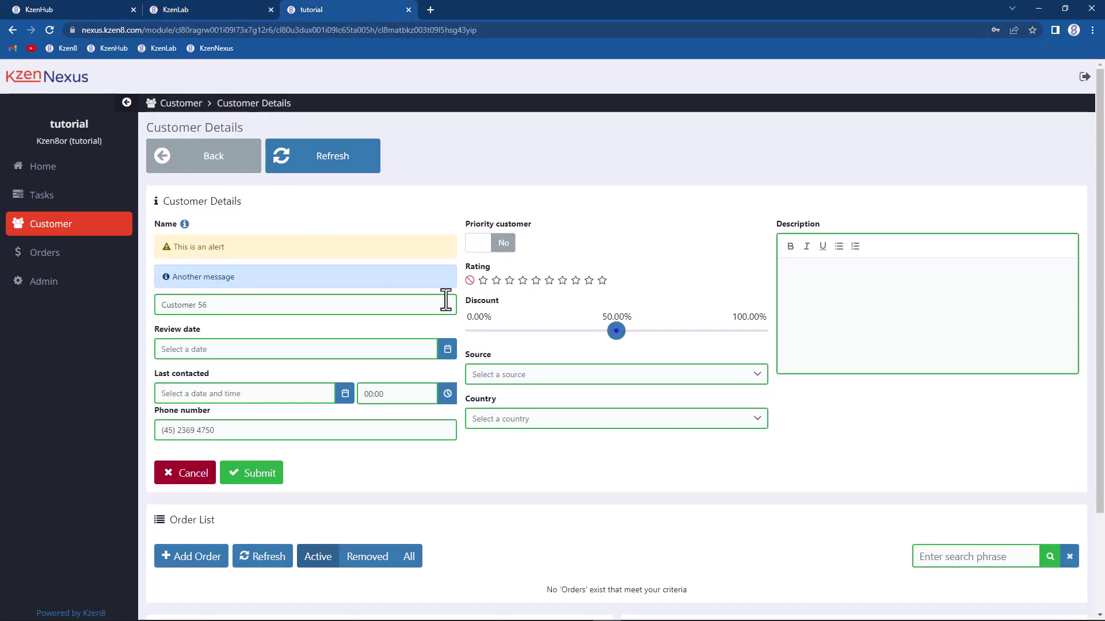
Step: Set Customer 56's discount slider to 70.00%, leaving it unsaved
left_click_drag(616, 339, 660, 357)
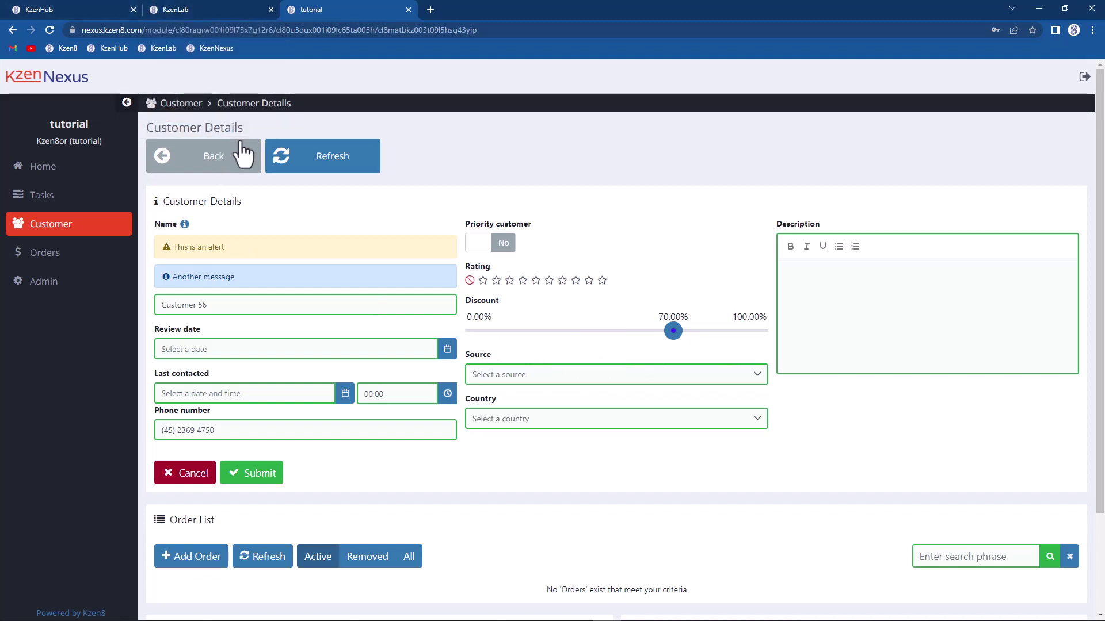
left_click(181, 8)
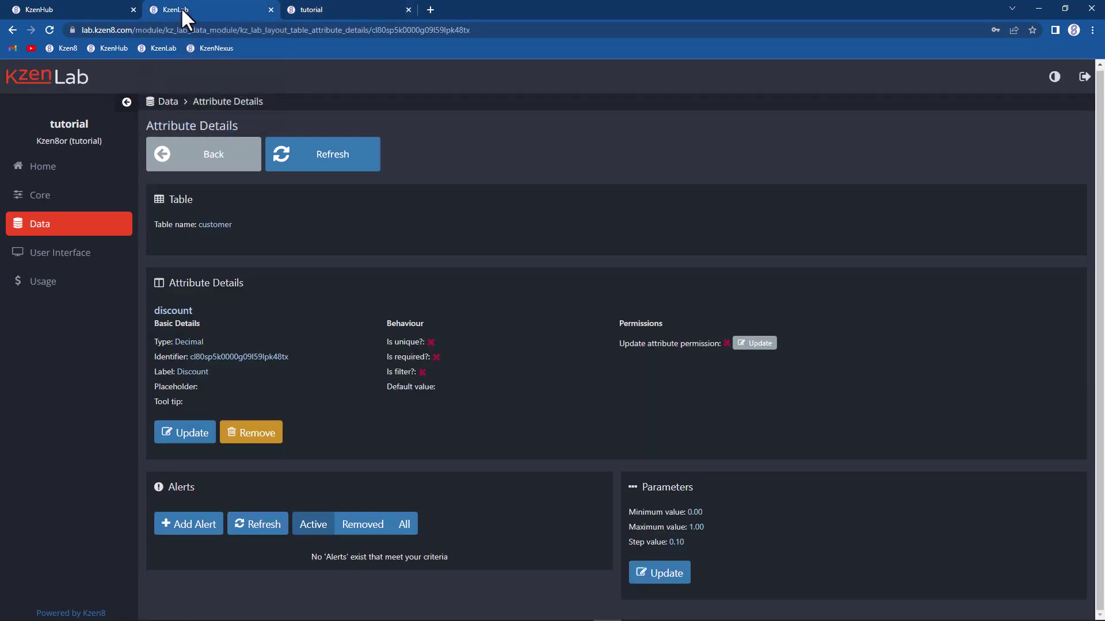